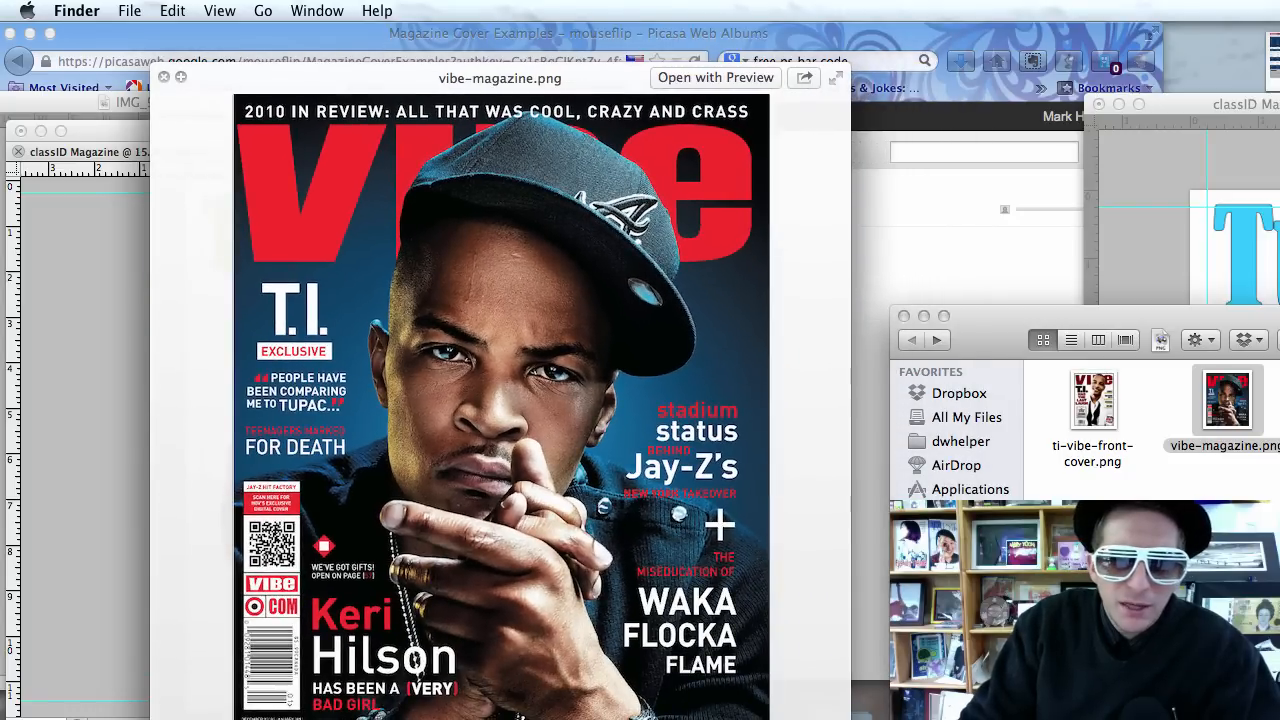
Switch to the magazine document in Photoshop and scale the DJ photo to about 87%, positioning his head over the Turntables title
{"action": "key", "text": "Right"}
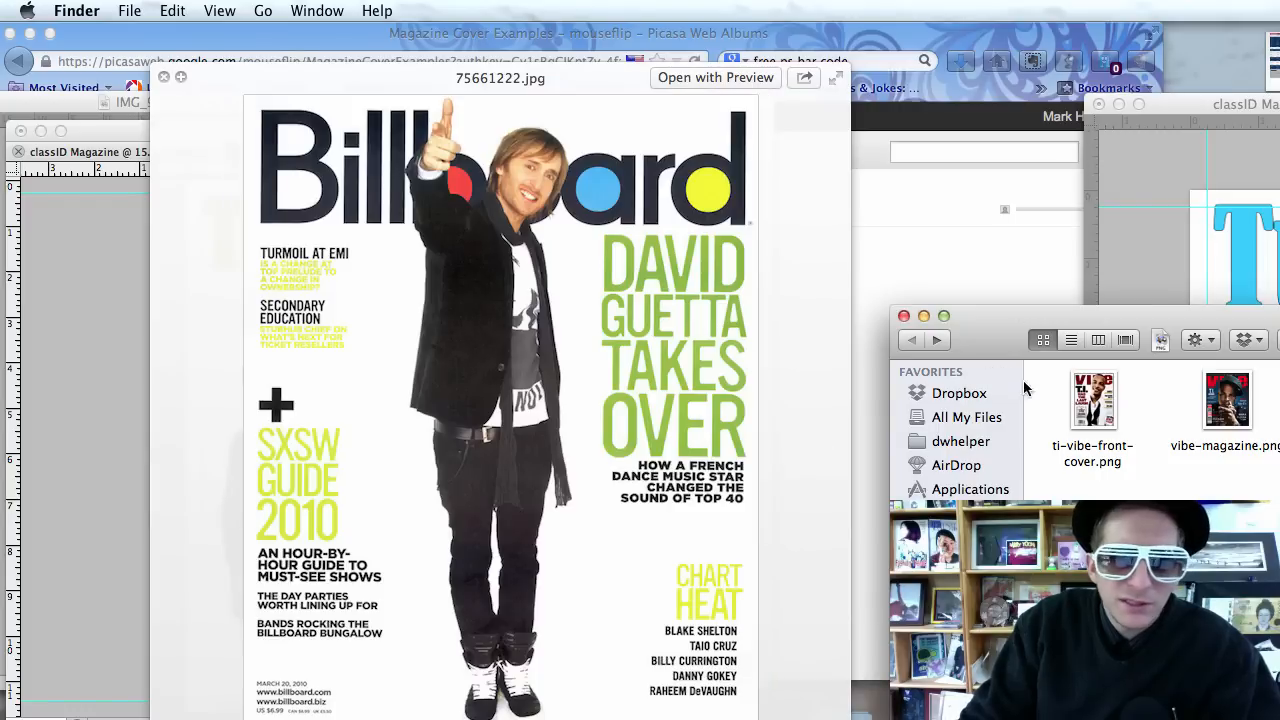
{"action": "left_click", "coordinate": [118, 432]}
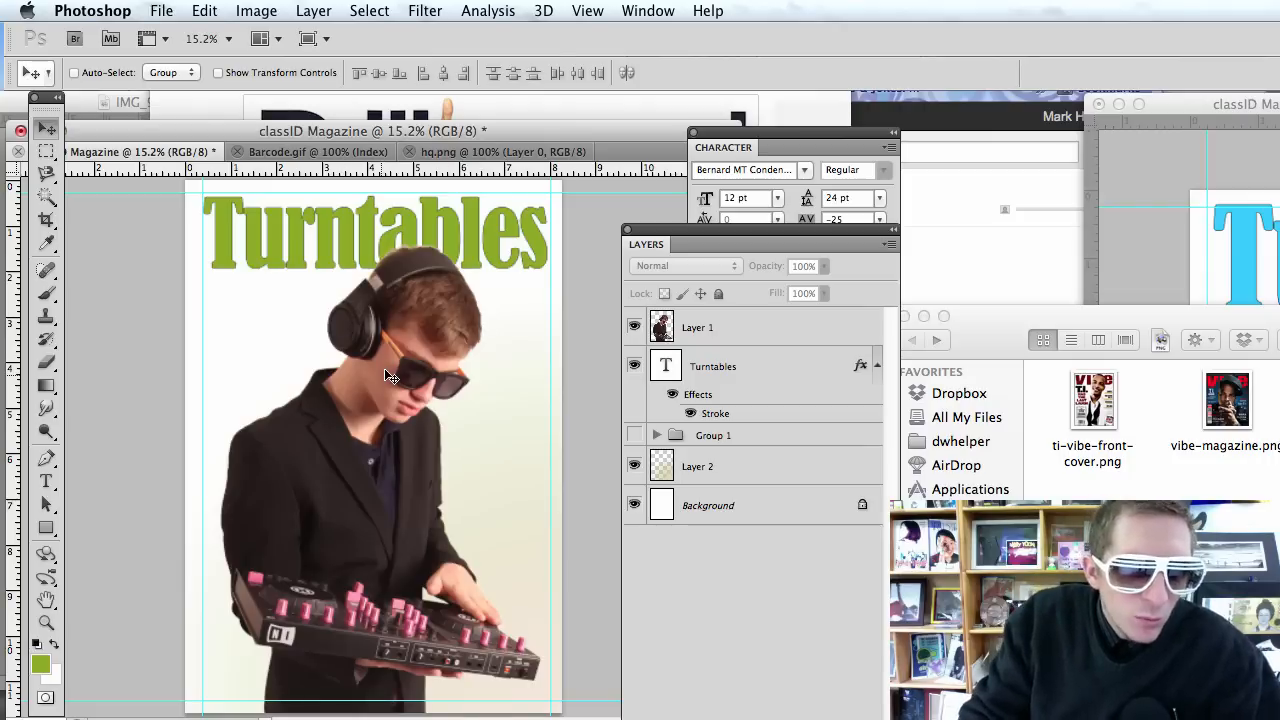
{"action": "left_click", "coordinate": [378, 428], "text": "super"}
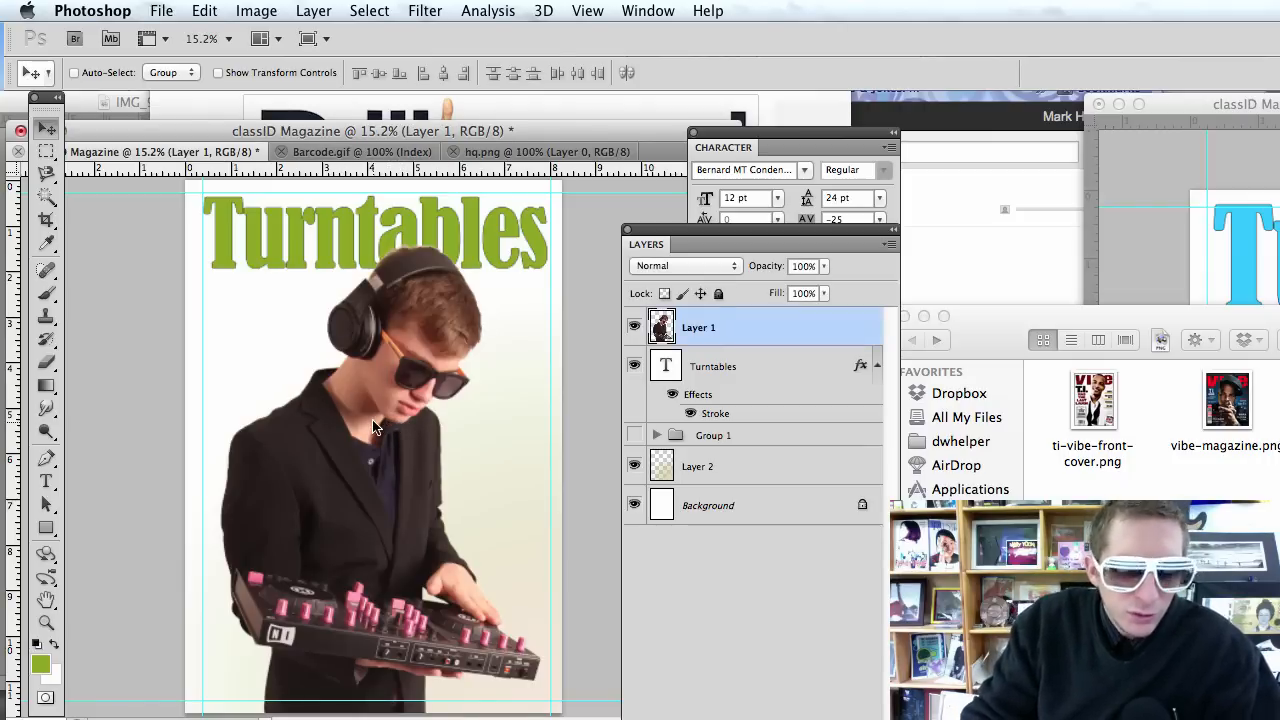
{"action": "key", "text": "super+t"}
{"action": "left_click_drag", "start_coordinate": [545, 244], "coordinate": [447, 352]}
{"action": "left_click_drag", "start_coordinate": [377, 434], "coordinate": [422, 341]}
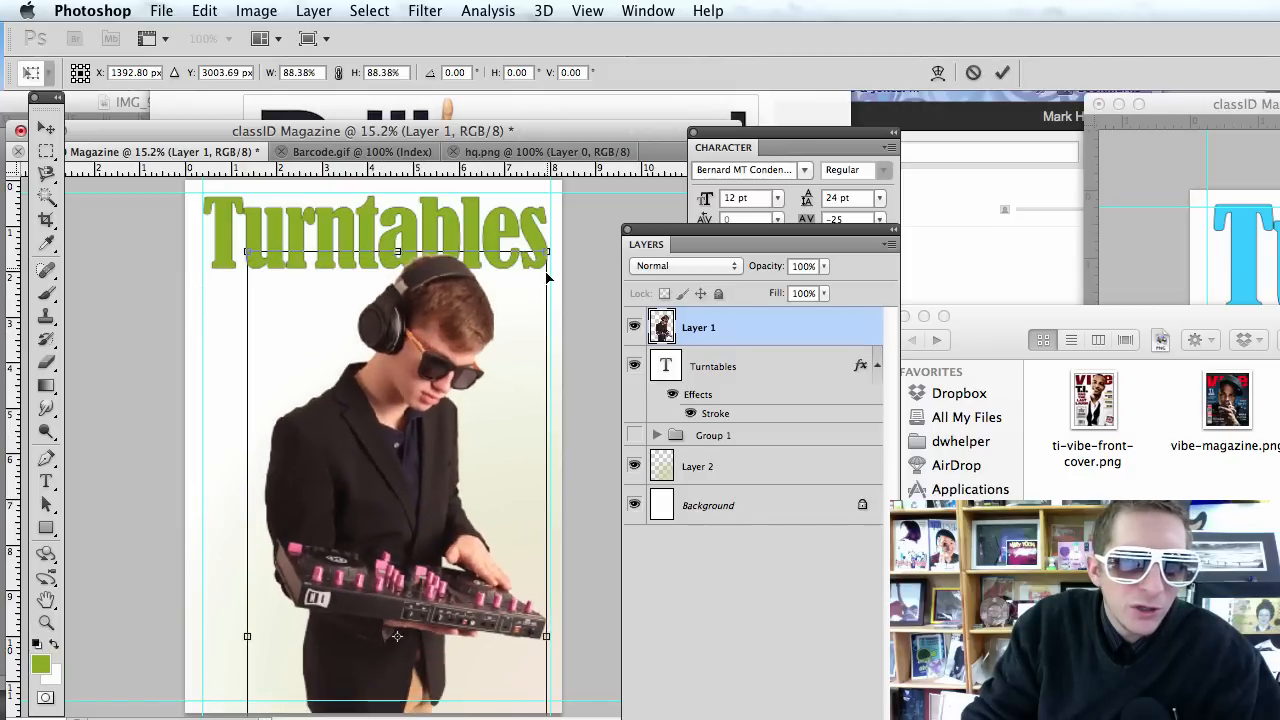
{"action": "left_click_drag", "start_coordinate": [547, 252], "coordinate": [543, 261]}
{"action": "left_click_drag", "start_coordinate": [441, 340], "coordinate": [442, 320]}
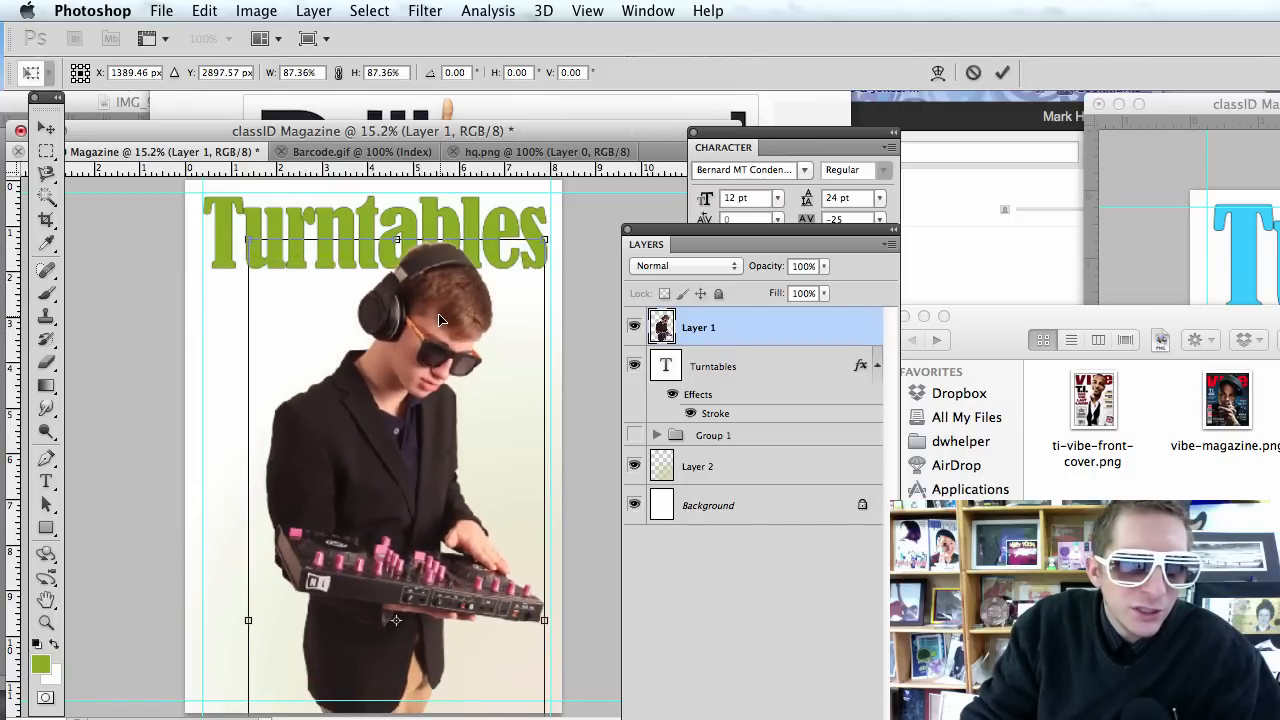
{"action": "key", "text": "Return"}
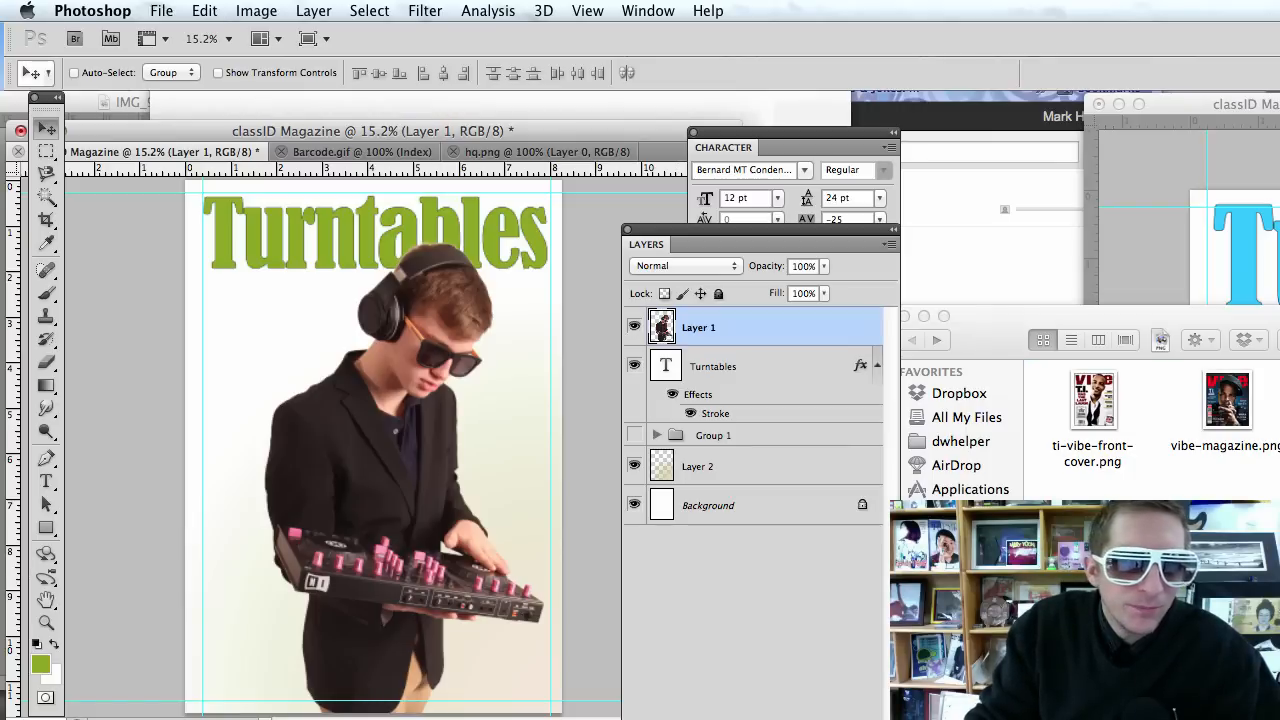
Copy the whole barcode from Barcode.gif into the magazine document and place it in the cover's lower-left corner inside the guides
{"action": "left_click", "coordinate": [20, 680]}
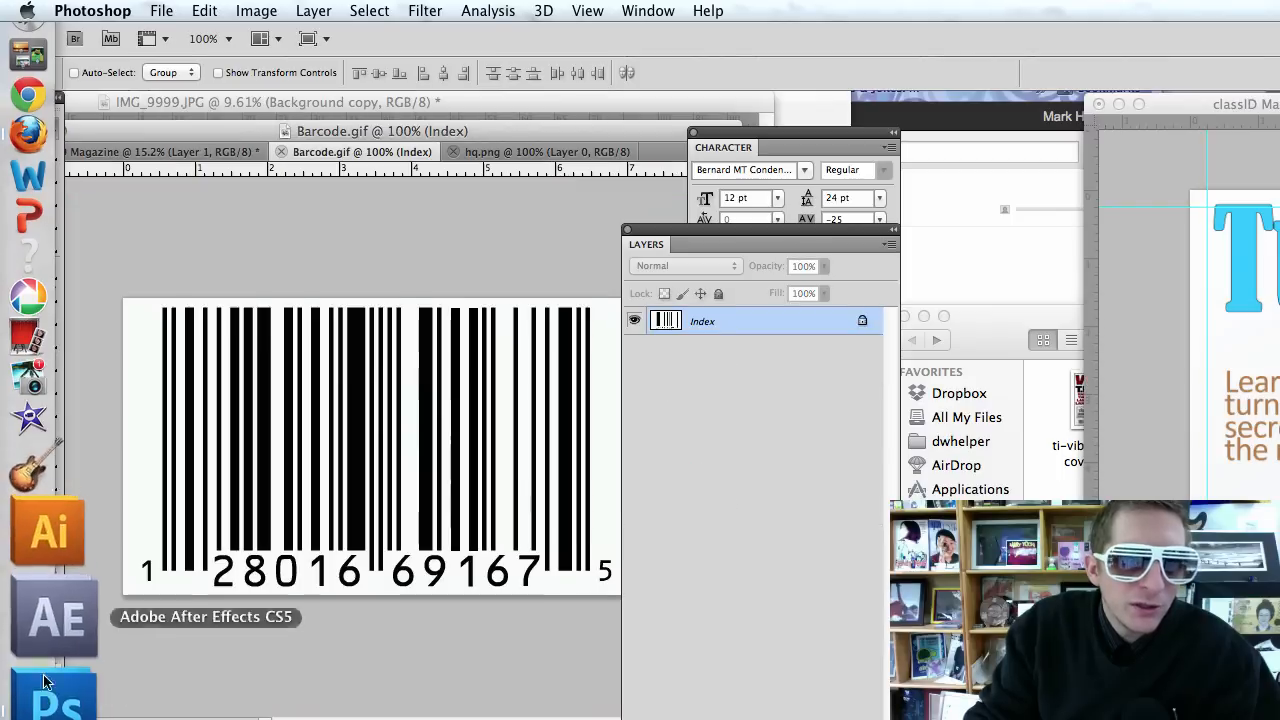
{"action": "key", "text": "super+a"}
{"action": "key", "text": "super+c"}
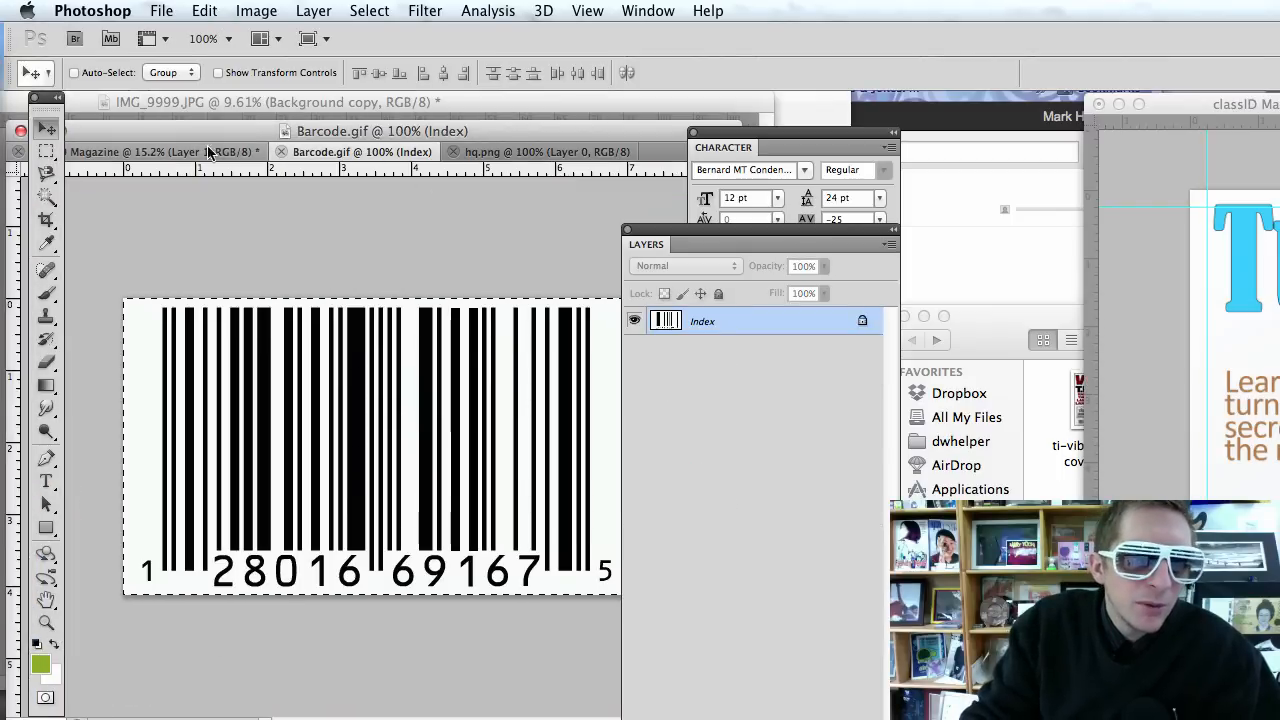
{"action": "left_click", "coordinate": [209, 151]}
{"action": "key", "text": "super+v"}
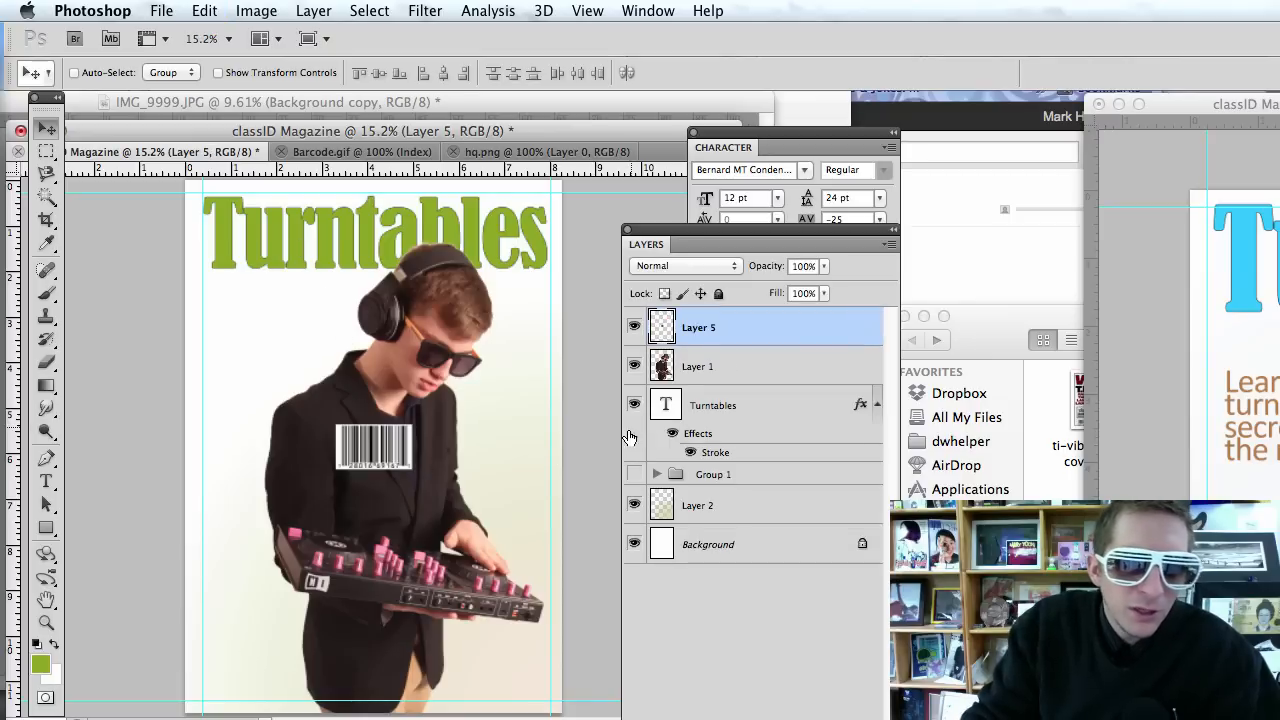
{"action": "left_click_drag", "start_coordinate": [376, 456], "coordinate": [240, 686]}
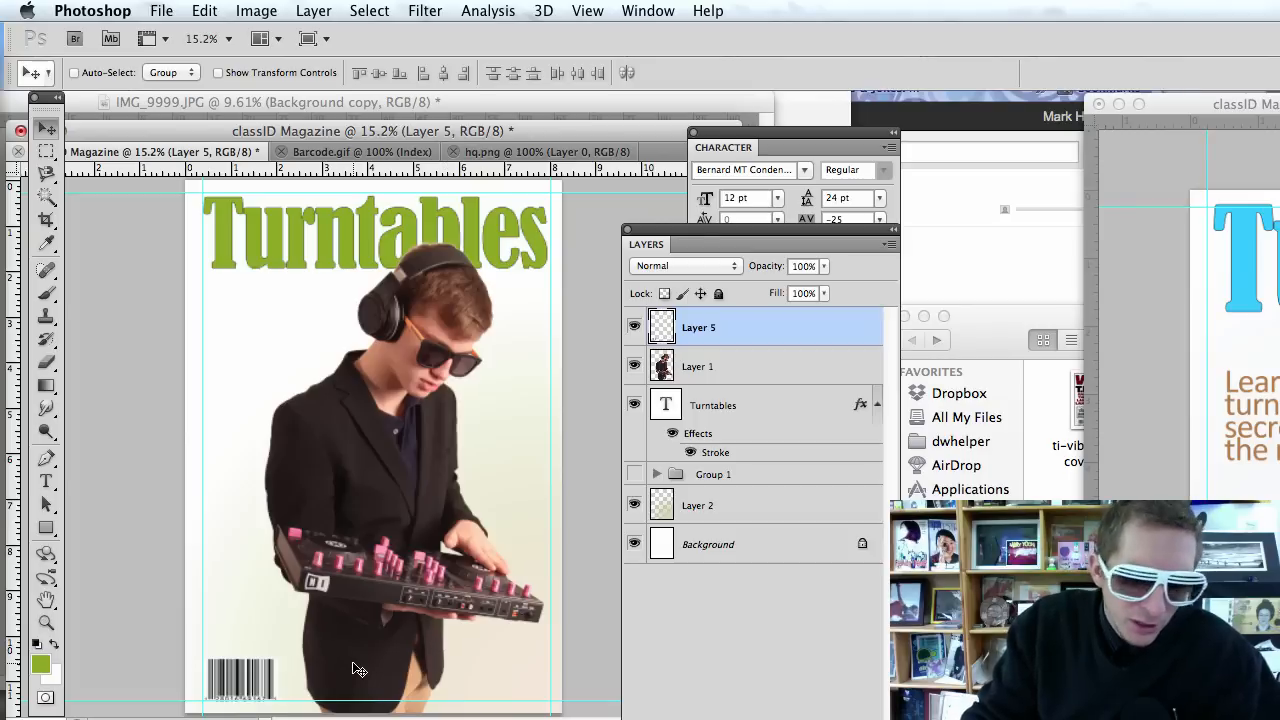
{"action": "key", "text": "ctrl+t"}
{"action": "left_click_drag", "start_coordinate": [292, 703], "coordinate": [286, 615]}
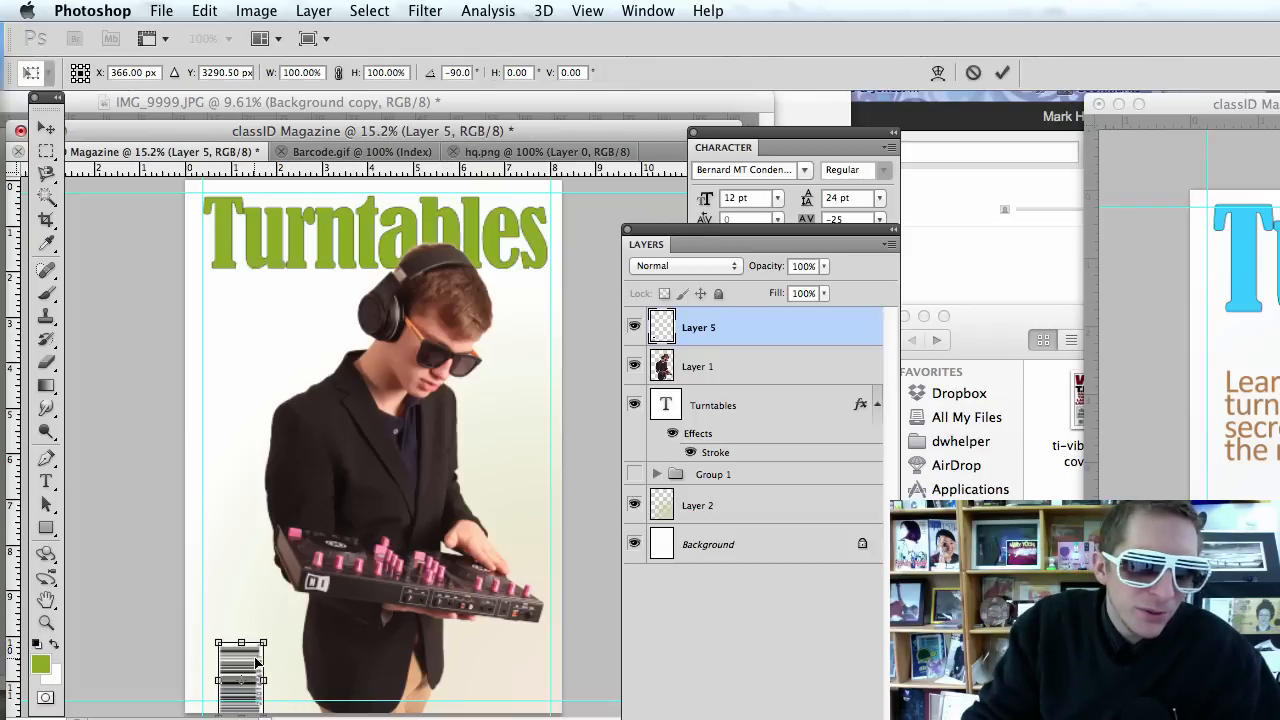
{"action": "left_click_drag", "start_coordinate": [252, 663], "coordinate": [240, 647]}
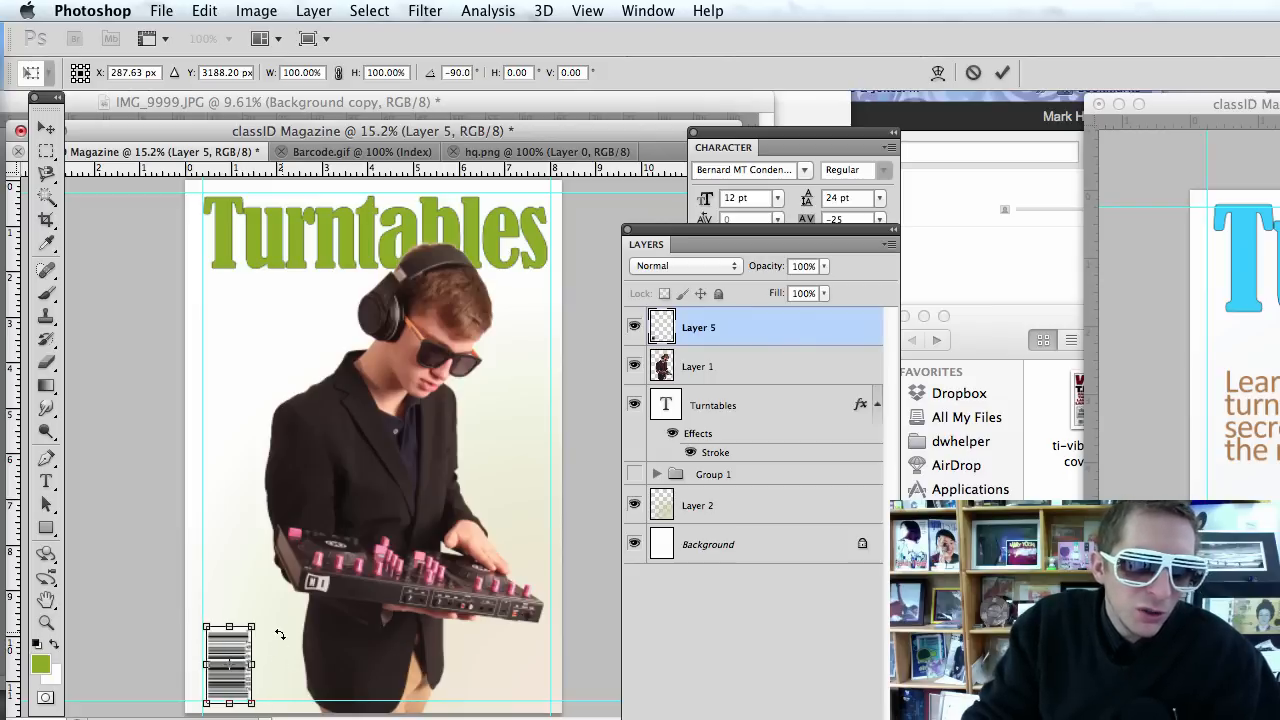
{"action": "key", "text": "super+z"}
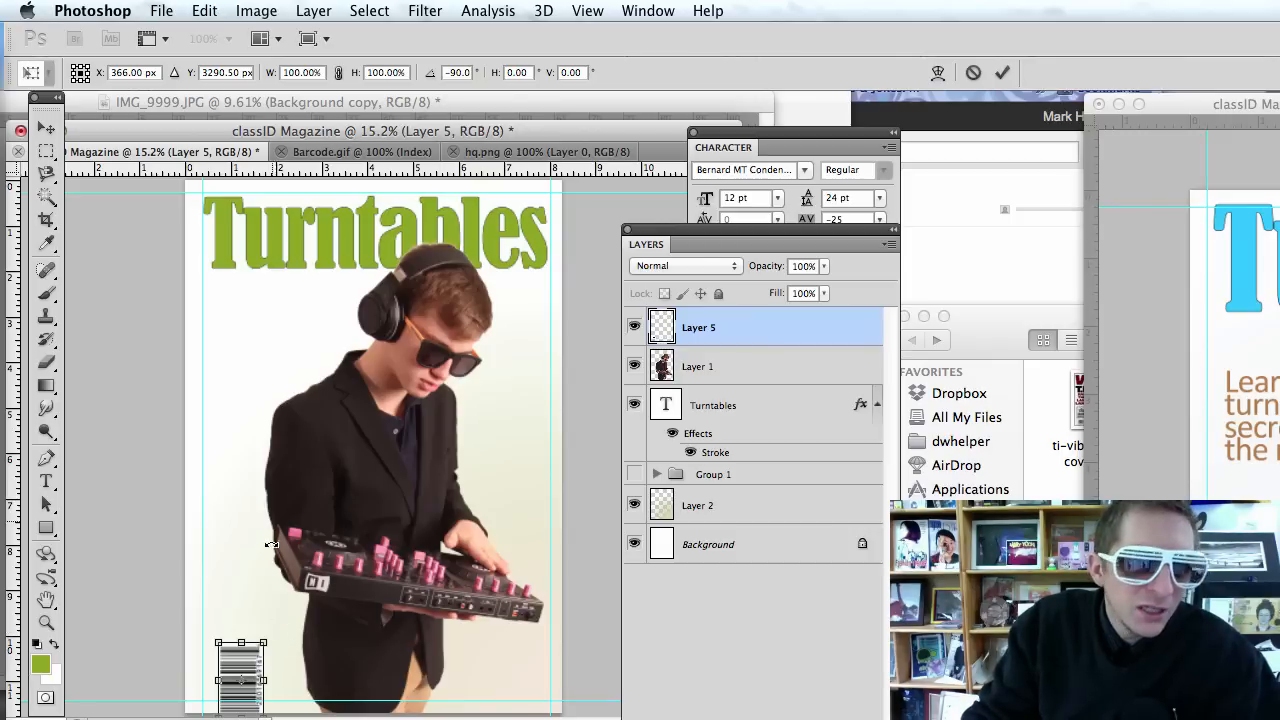
{"action": "key", "text": "Escape"}
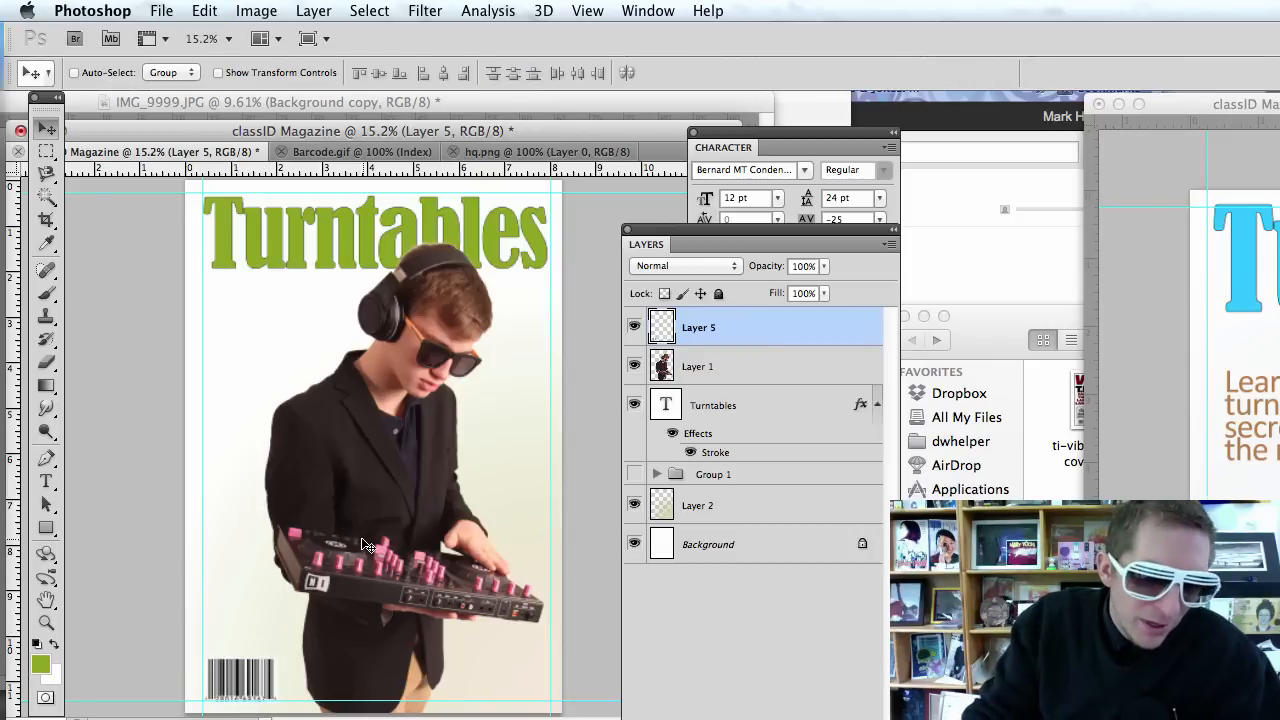
Switch to Firefox and examine the QR Code Generator page with its URL entry, size options and generated code
{"action": "key", "text": "super+Tab"}
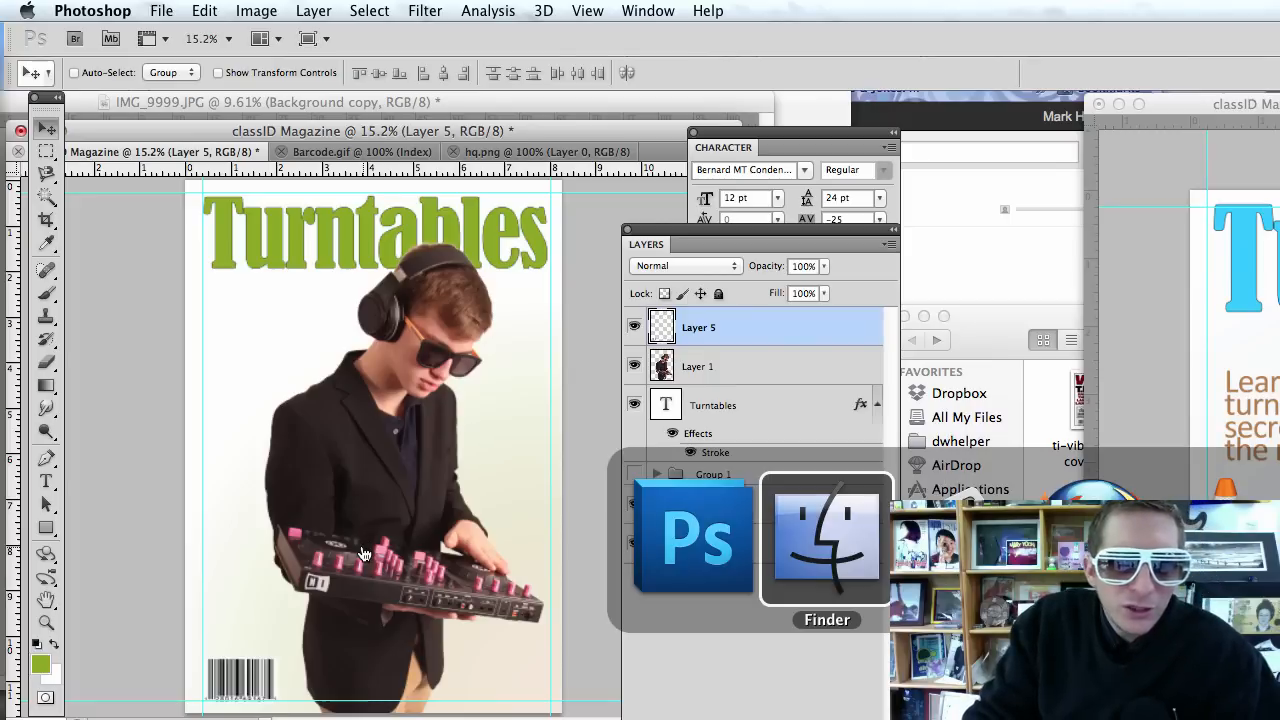
{"action": "left_click", "coordinate": [1088, 530]}
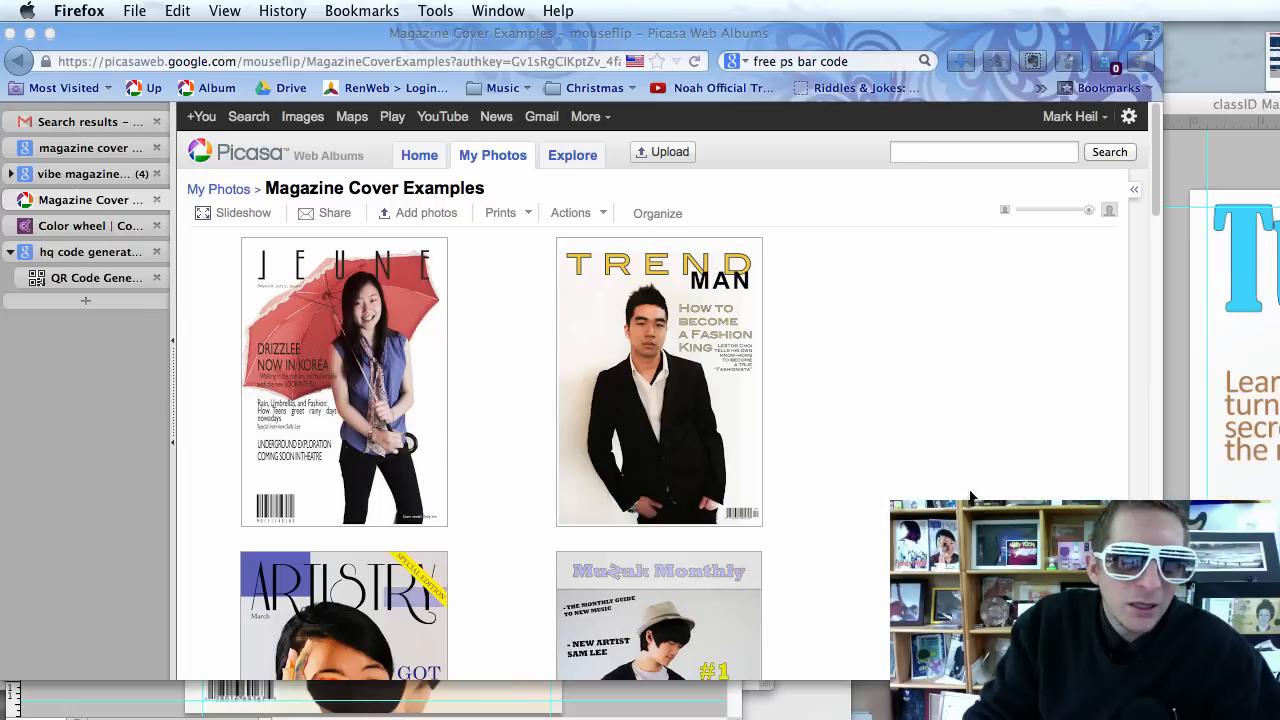
{"action": "left_click", "coordinate": [94, 279]}
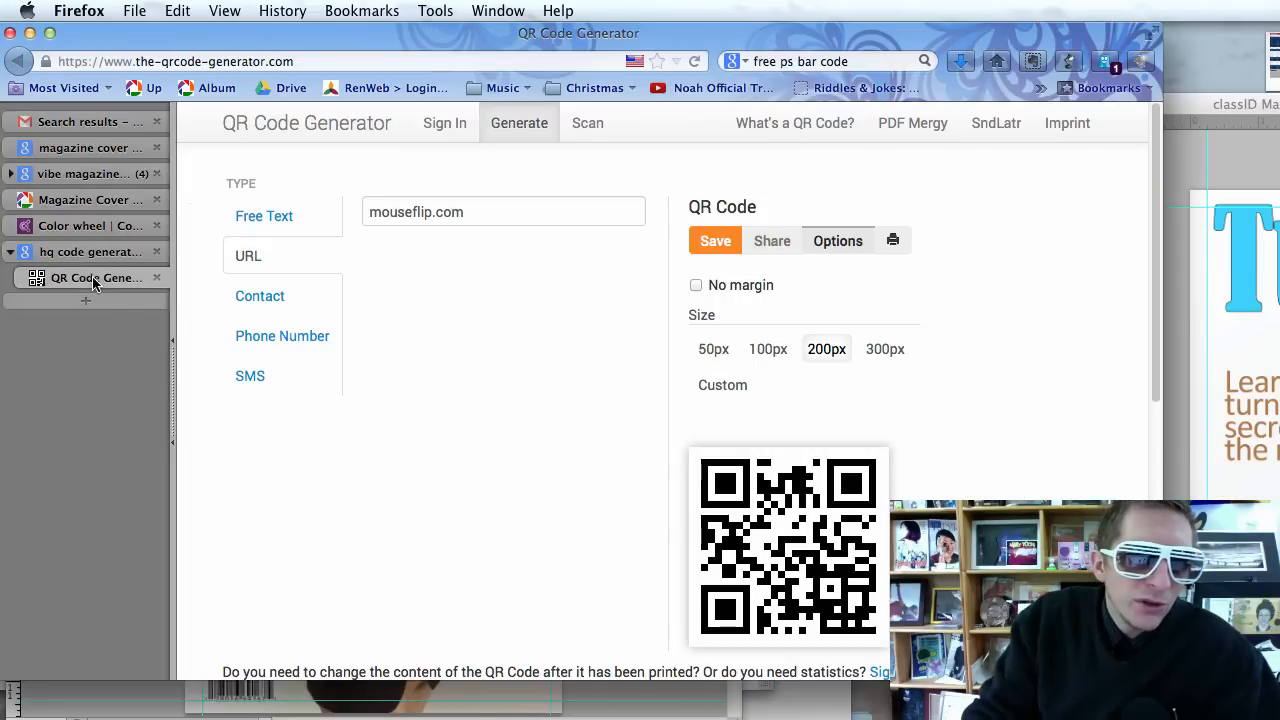
{"action": "scroll", "coordinate": [512, 218], "scroll_direction": "down", "scroll_amount": 2}
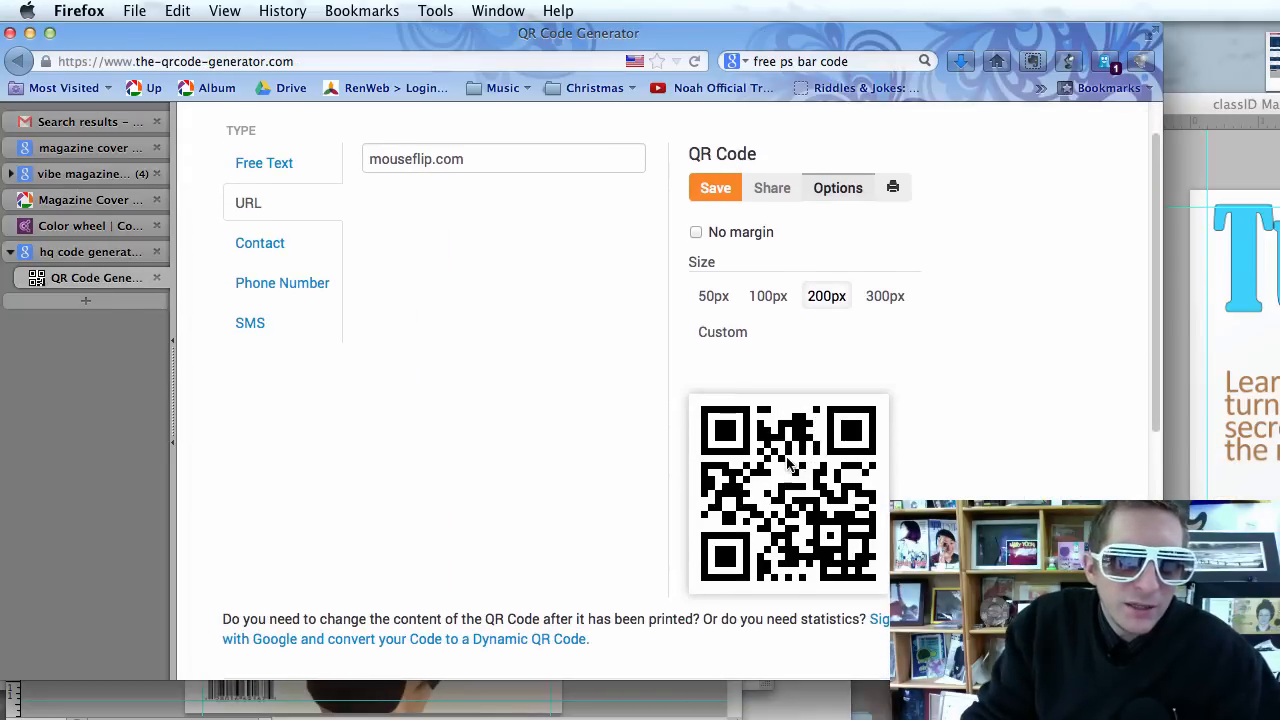
{"action": "scroll", "coordinate": [560, 250], "scroll_direction": "up", "scroll_amount": 1}
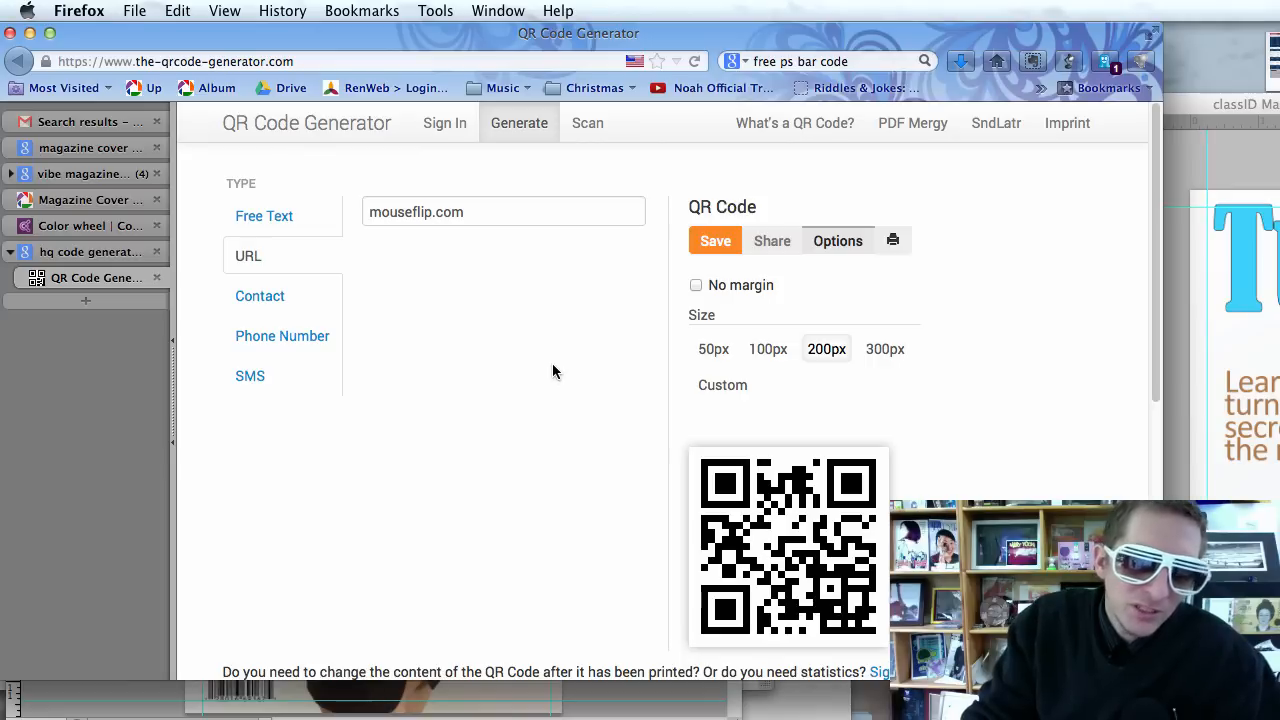
{"action": "left_click_drag", "start_coordinate": [477, 211], "coordinate": [280, 218]}
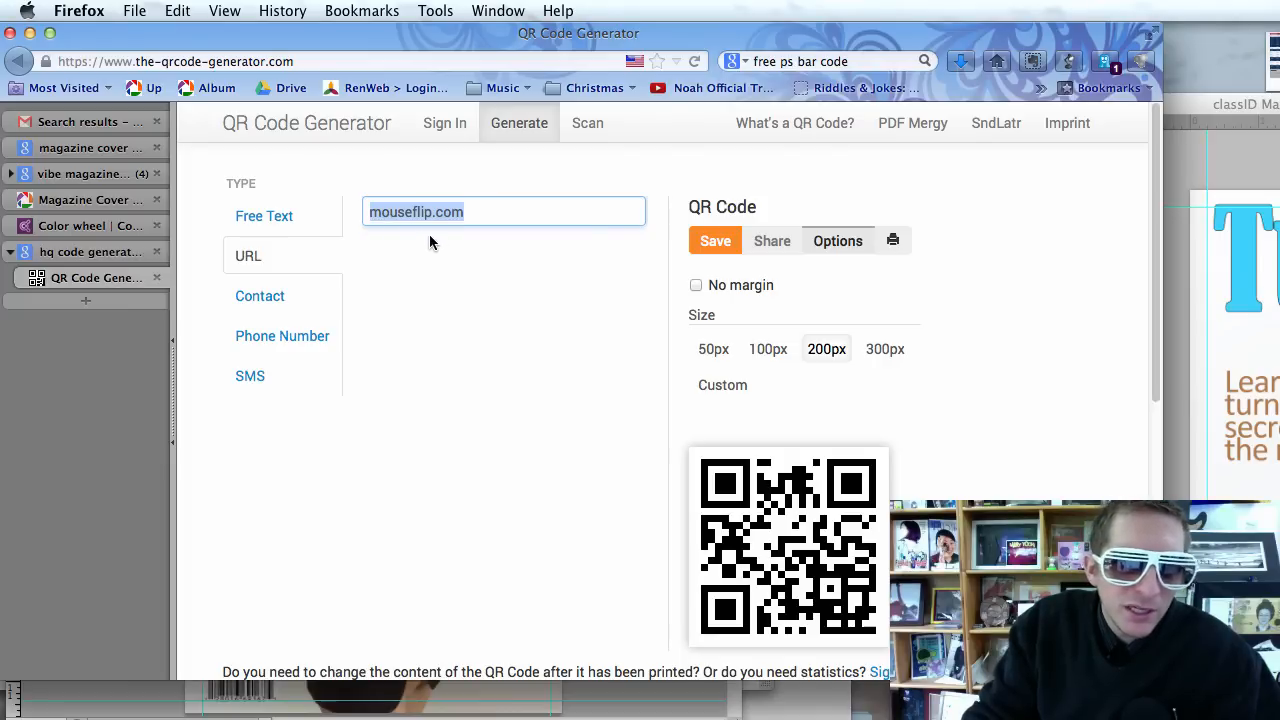
{"action": "left_click", "coordinate": [714, 244]}
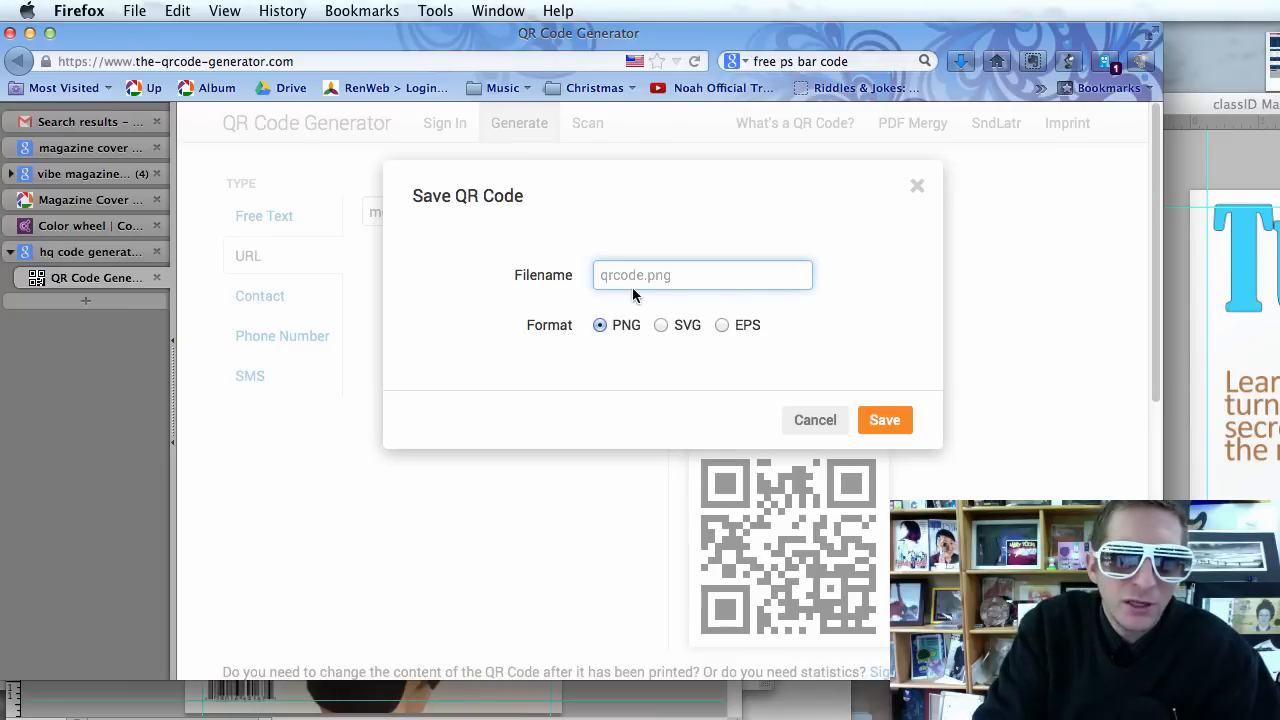
{"action": "type", "text": "mycode"}
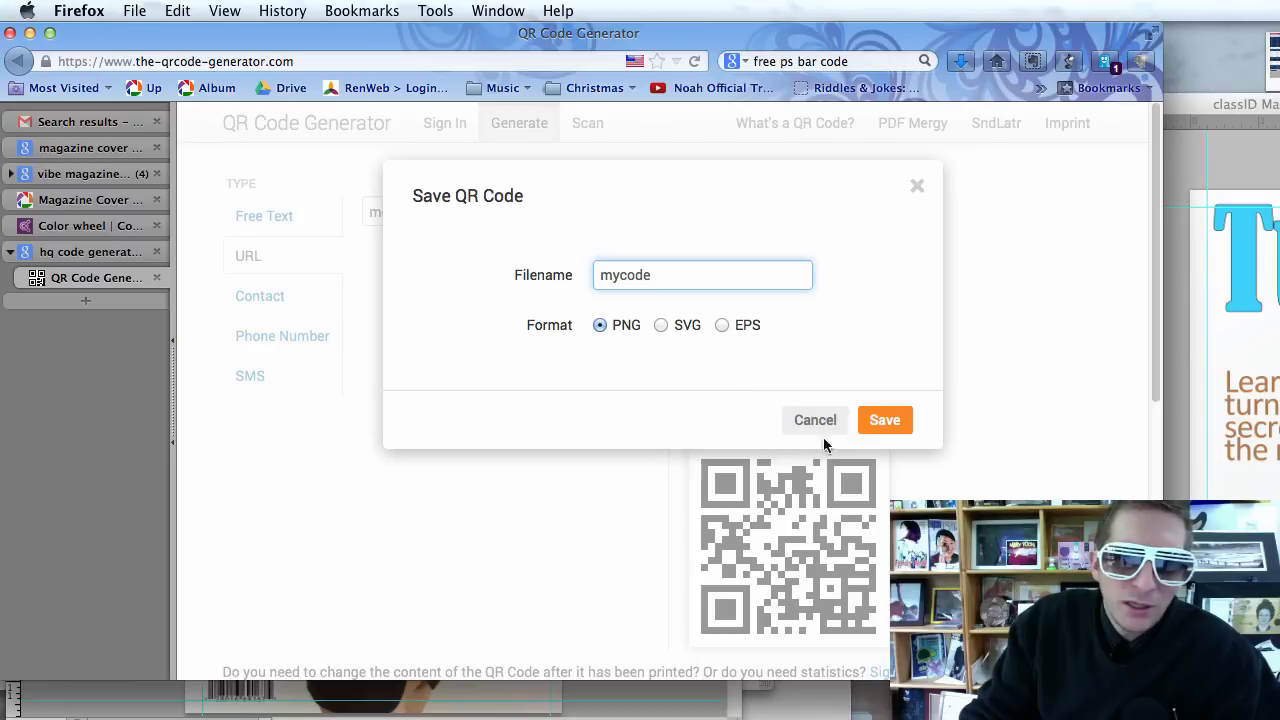
{"action": "left_click", "coordinate": [884, 420]}
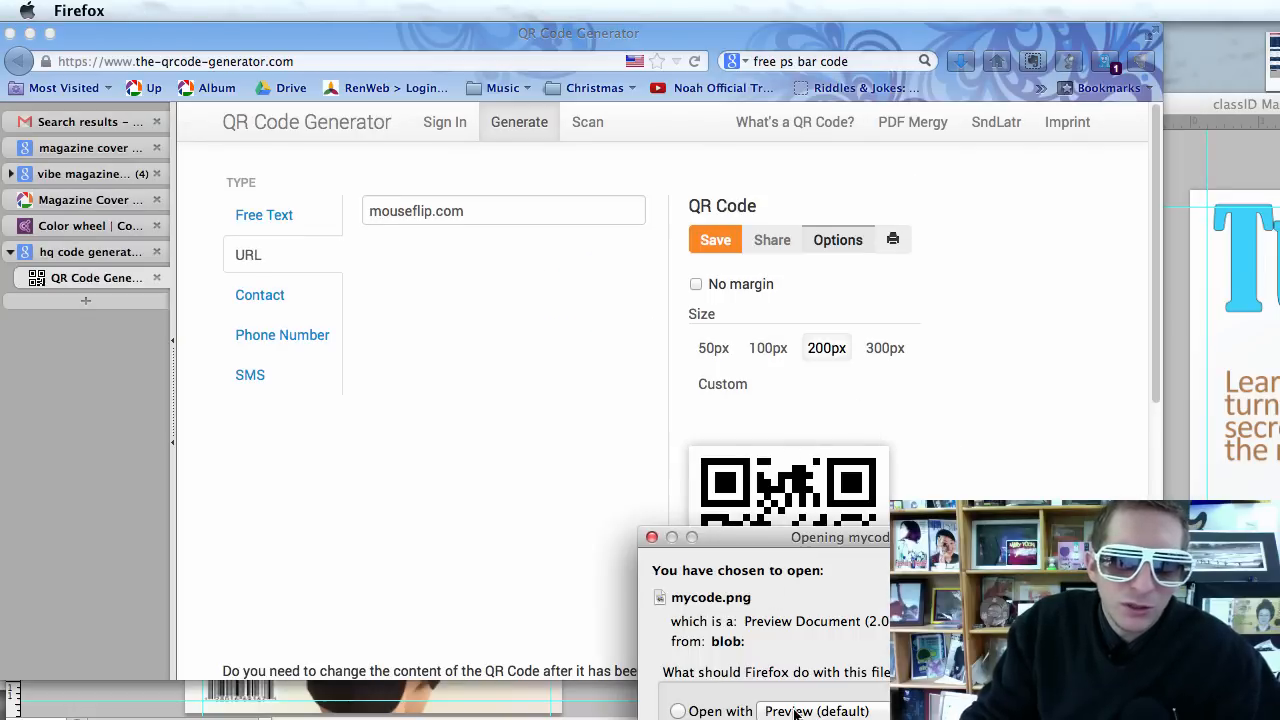
{"action": "left_click", "coordinate": [862, 604]}
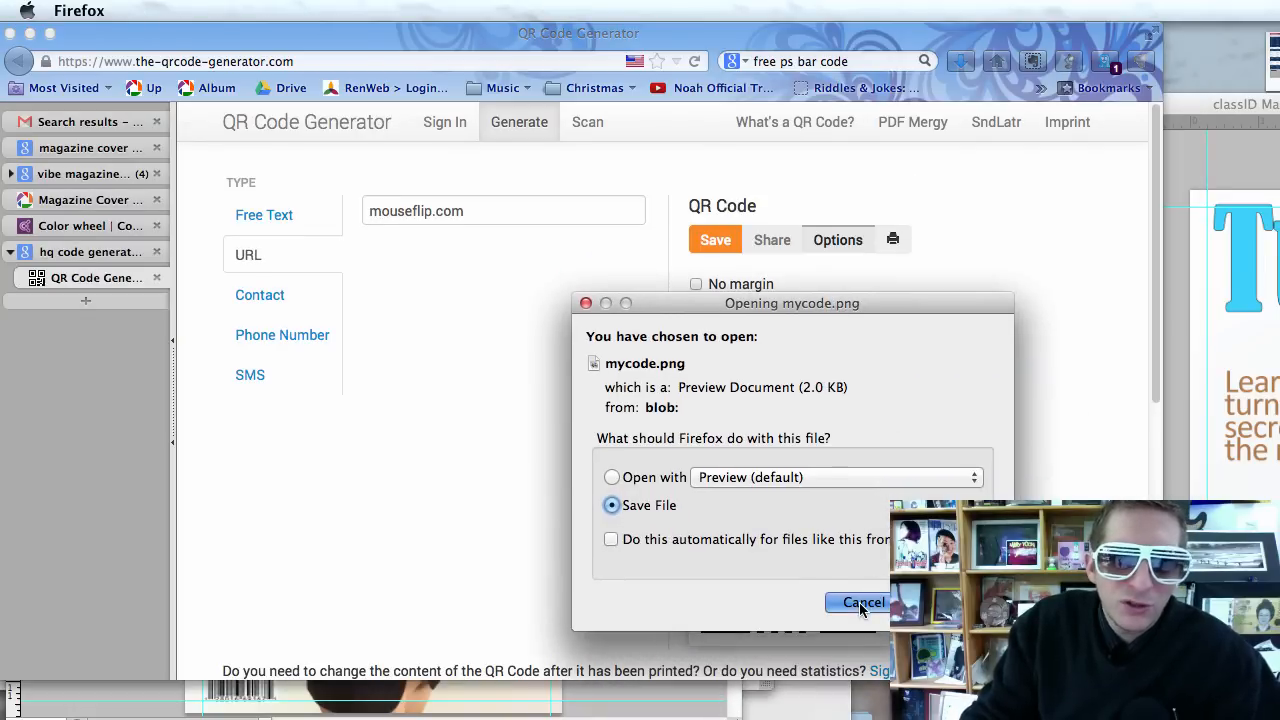
Return to Photoshop and copy the whole QR code from hq.png into the classID Magazine document
{"action": "key", "text": "super+Tab"}
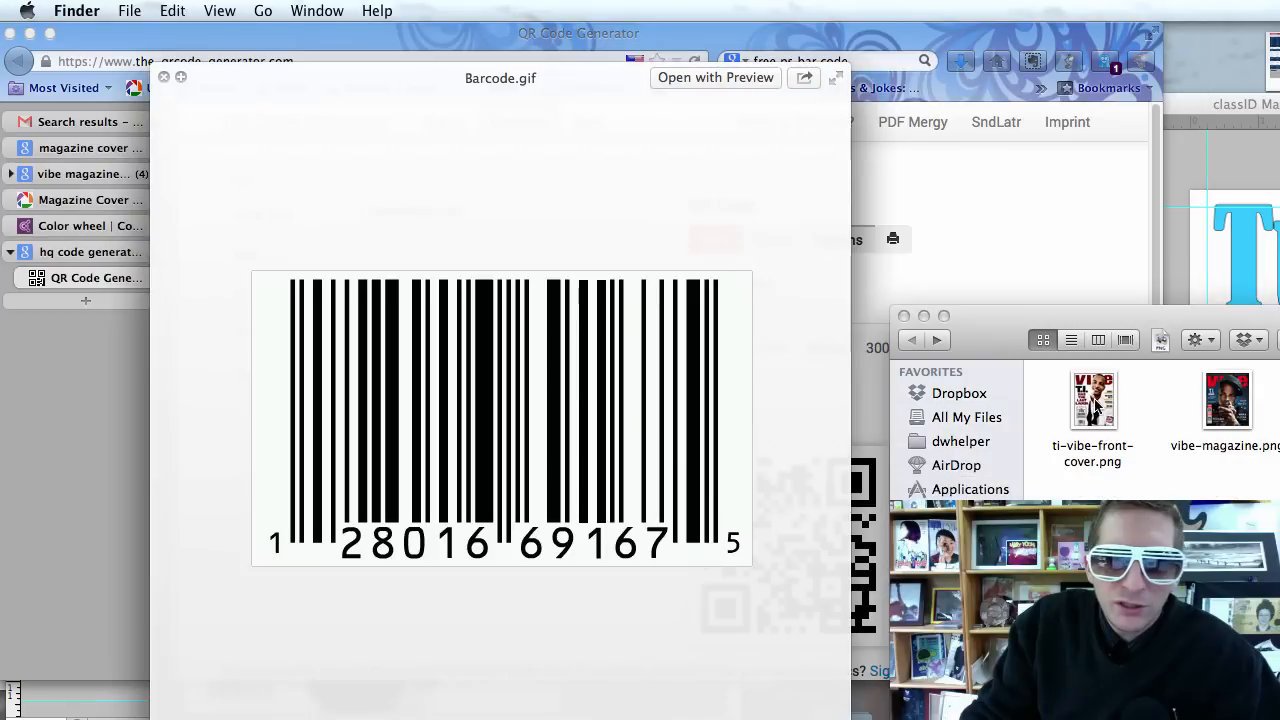
{"action": "left_click_drag", "start_coordinate": [1093, 548], "coordinate": [45, 680]}
{"action": "key", "text": "super+a"}
{"action": "key", "text": "super+c"}
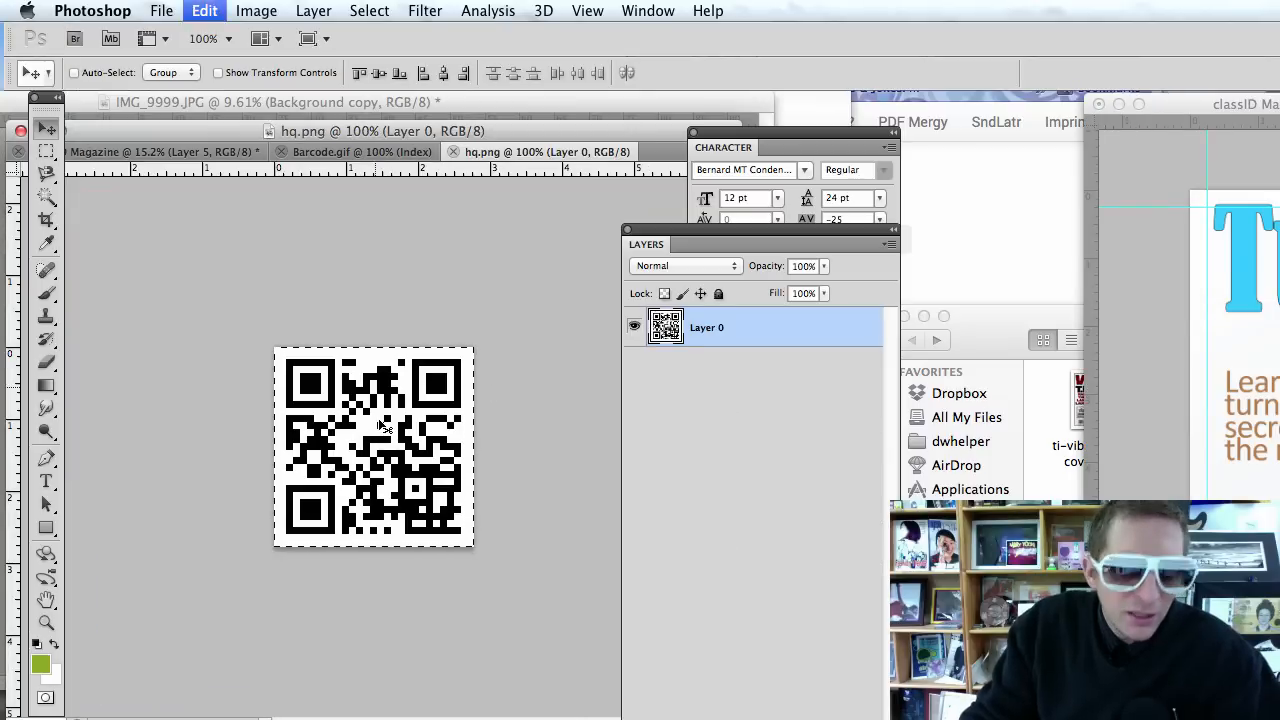
{"action": "left_click", "coordinate": [256, 147]}
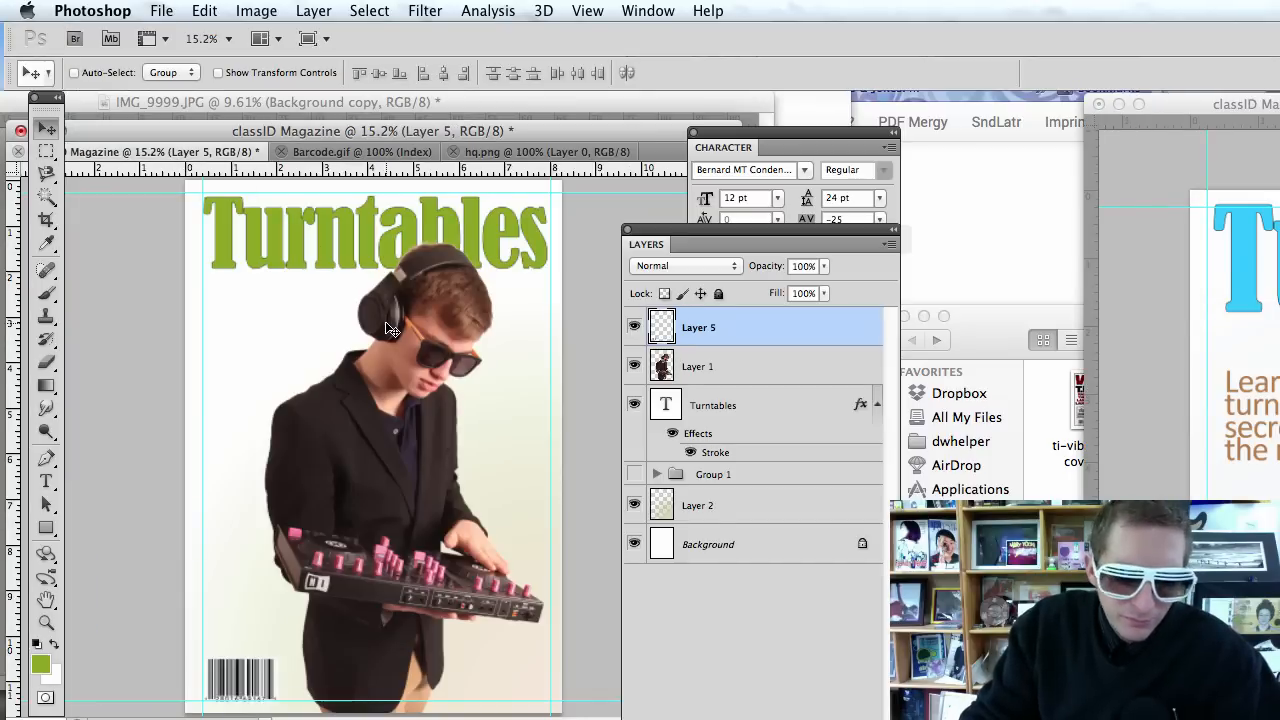
{"action": "key", "text": "super+v"}
Place the QR code directly beside the barcode and scale it to about the barcode's height
{"action": "left_click_drag", "start_coordinate": [386, 440], "coordinate": [323, 652]}
{"action": "key", "text": "super+t"}
{"action": "key", "text": "Return"}
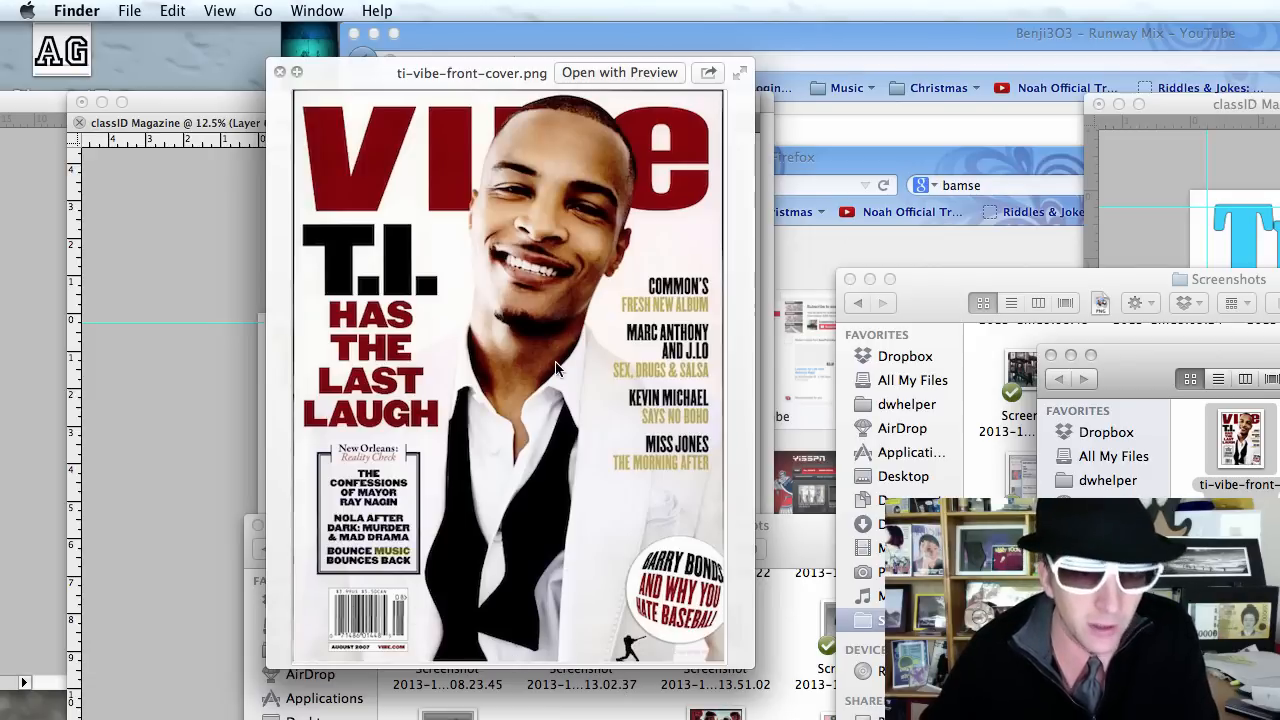
Shrink the ti-vibe-front-cover.png preview, switch back to Photoshop and narrow the classID Magazine document window
{"action": "left_click_drag", "start_coordinate": [745, 665], "coordinate": [725, 534]}
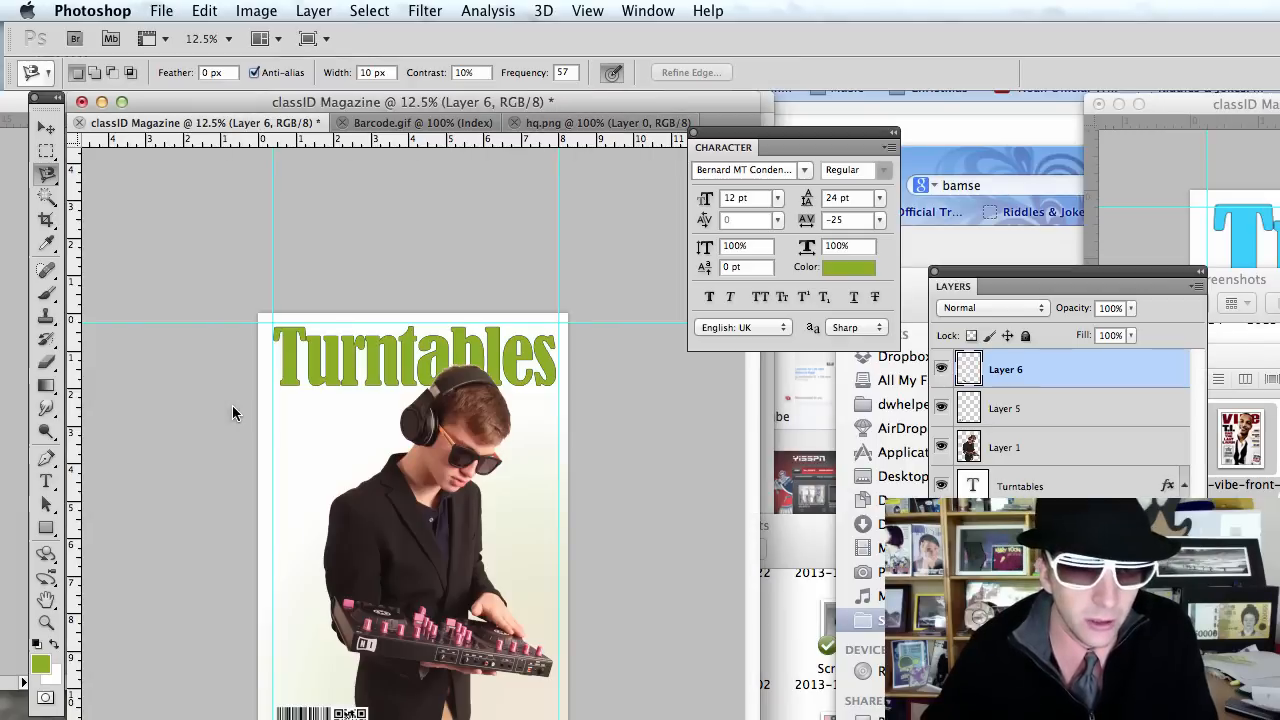
{"action": "left_click", "coordinate": [256, 414]}
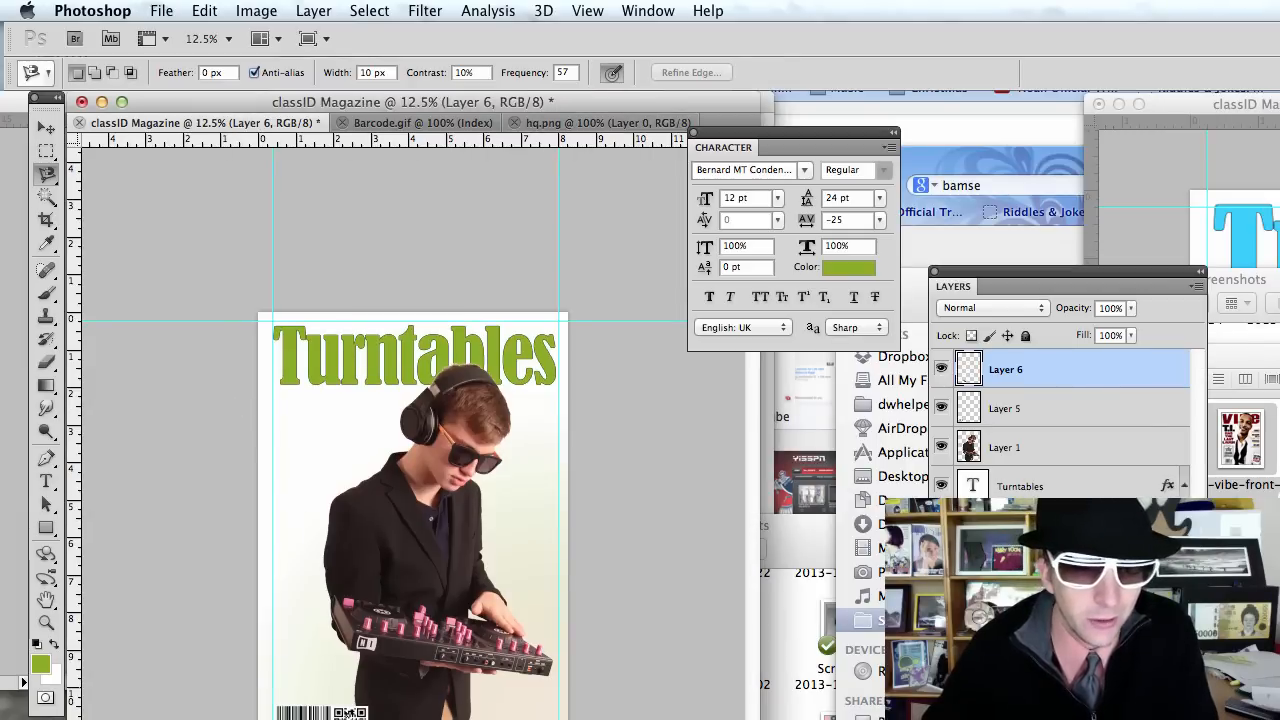
{"action": "left_click_drag", "start_coordinate": [759, 719], "coordinate": [696, 719]}
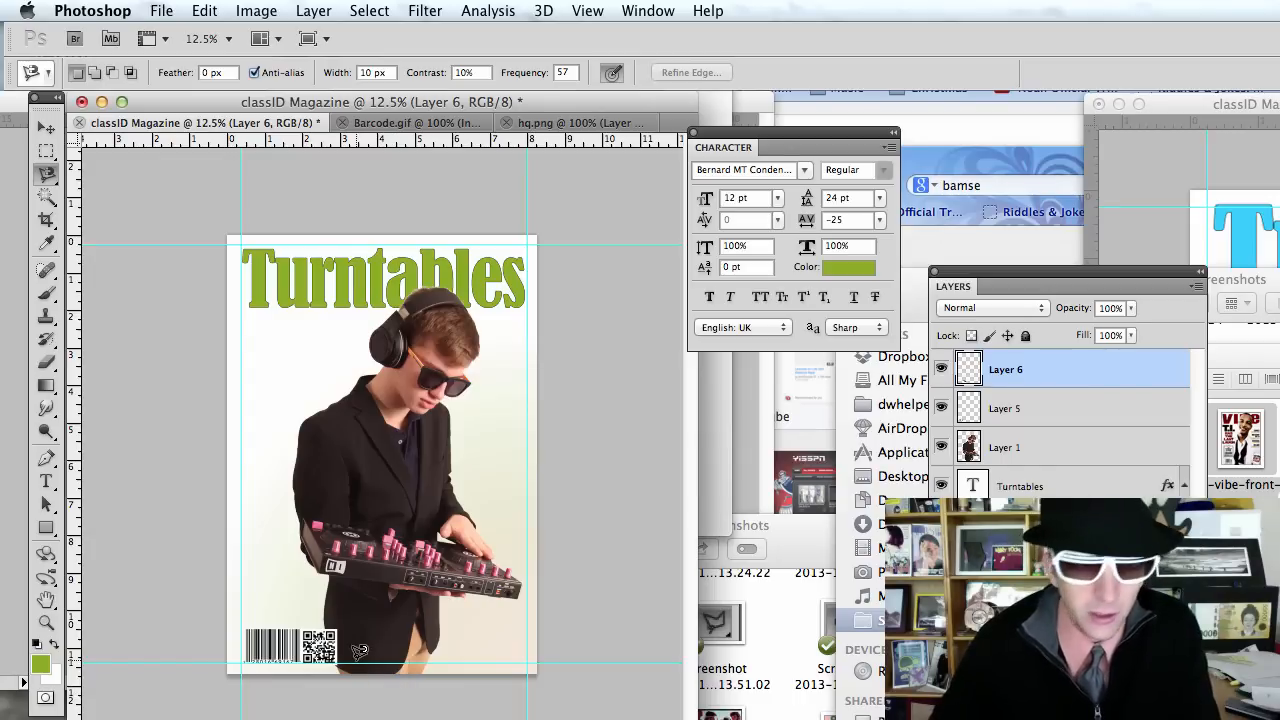
Choose the Rectangle shape tool and set its fill colour to white for the box behind the barcode and QR code
{"action": "scroll", "coordinate": [369, 638], "scroll_direction": "up", "scroll_amount": 1}
{"action": "scroll", "coordinate": [369, 638], "scroll_direction": "up", "scroll_amount": 4}
{"action": "key", "text": "v"}
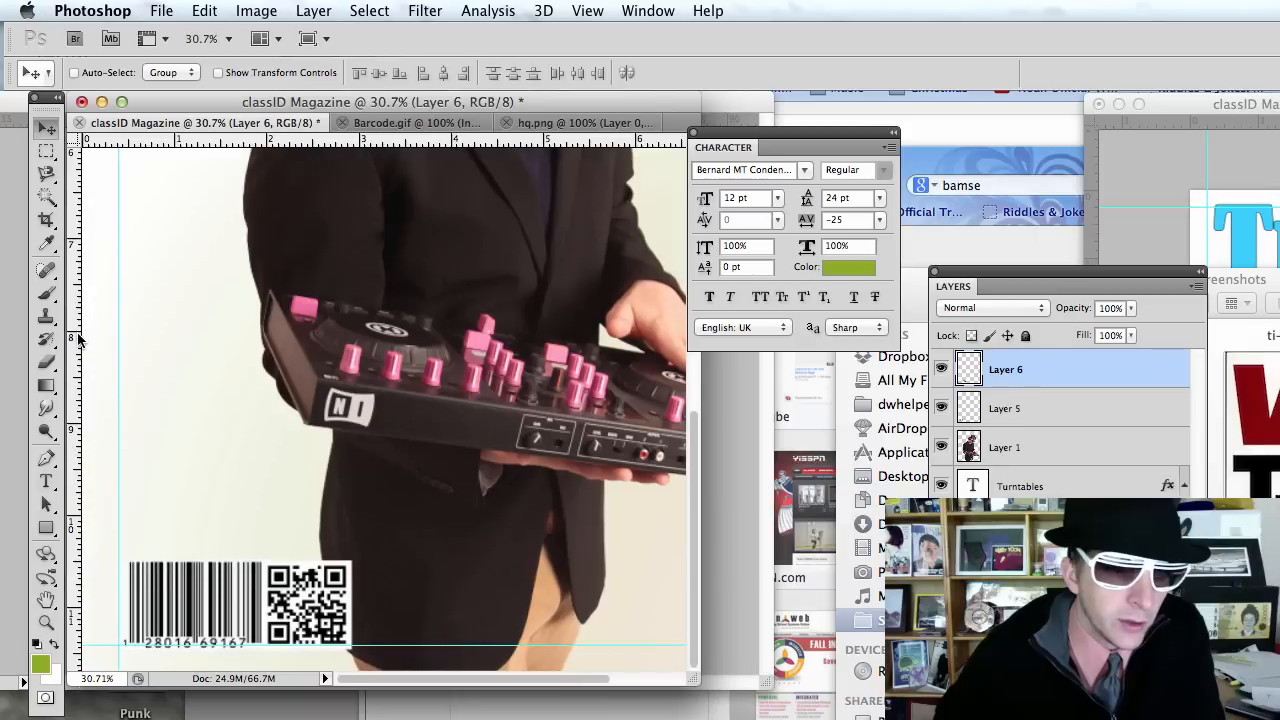
{"action": "left_click", "coordinate": [45, 532]}
{"action": "left_click", "coordinate": [105, 523]}
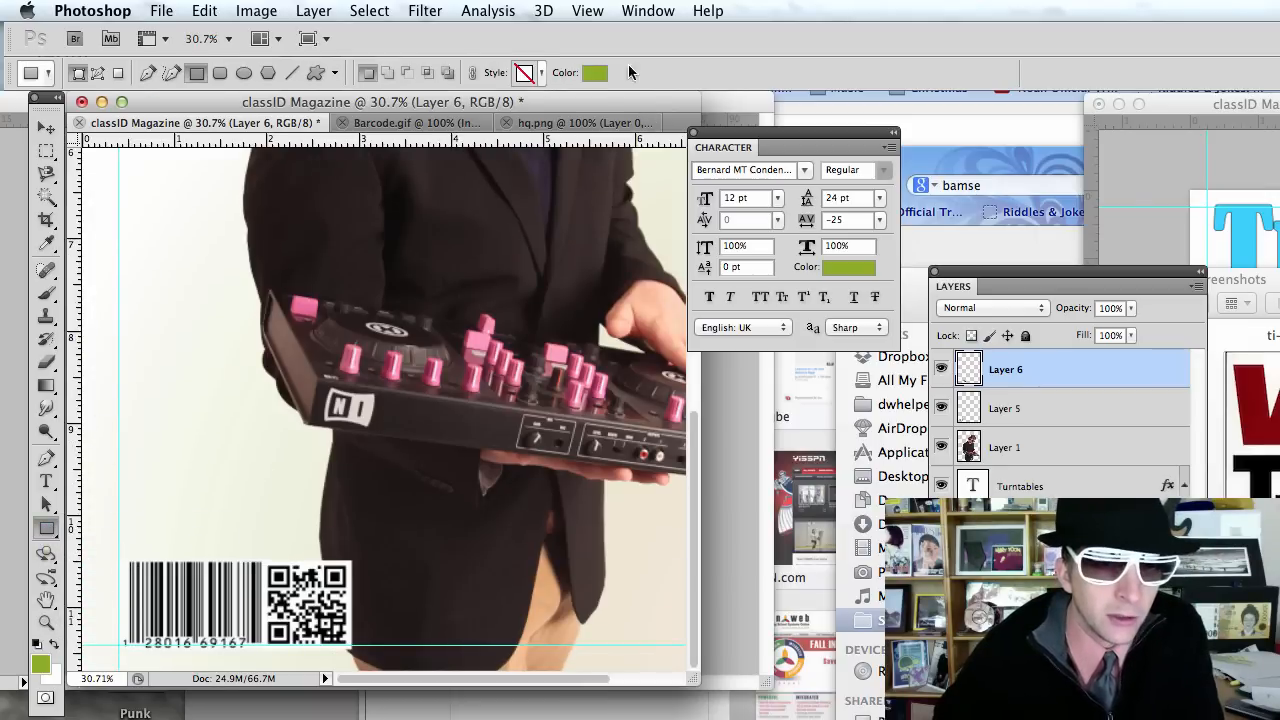
{"action": "left_click", "coordinate": [594, 72]}
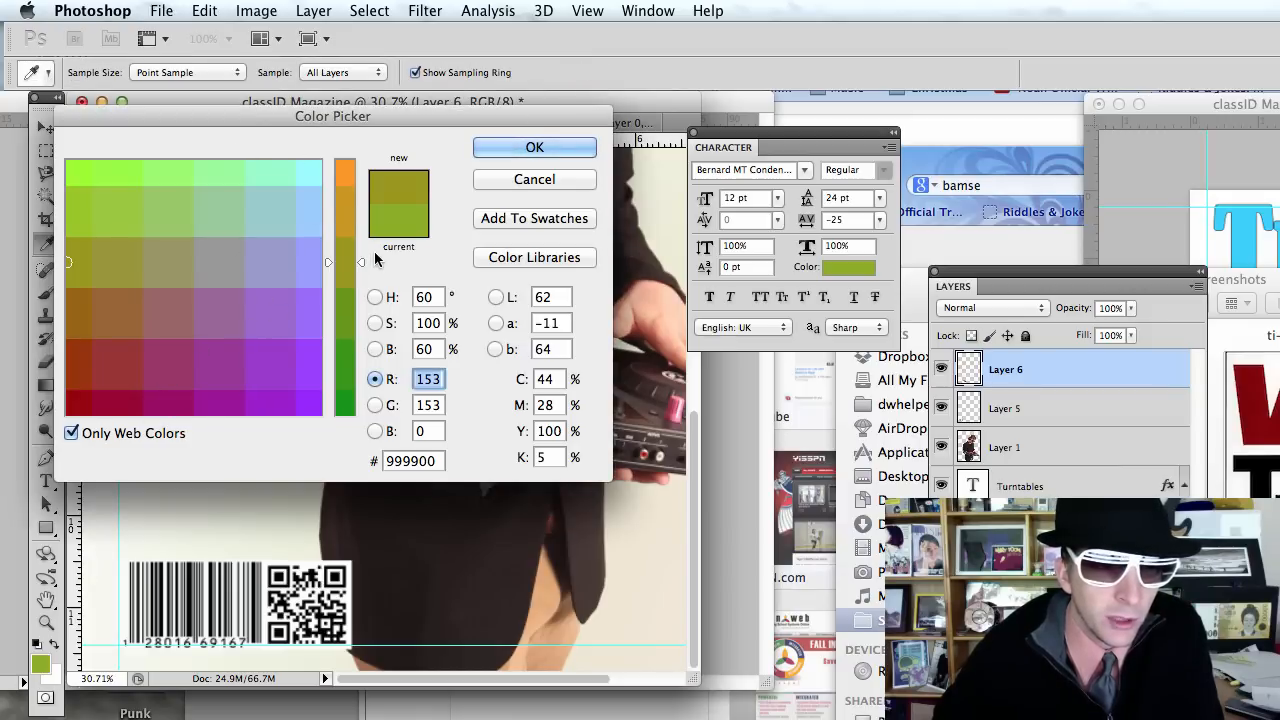
{"action": "left_click_drag", "start_coordinate": [346, 262], "coordinate": [348, 155]}
{"action": "left_click", "coordinate": [310, 172]}
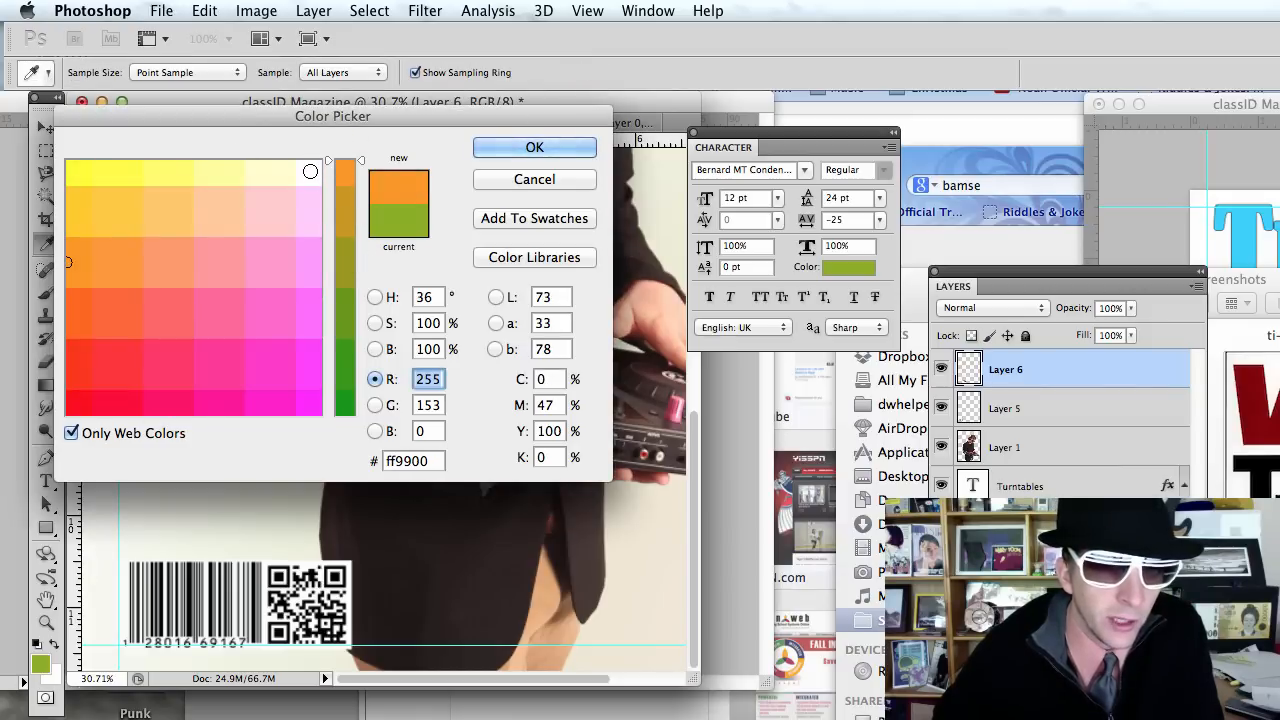
{"action": "key", "text": "Return"}
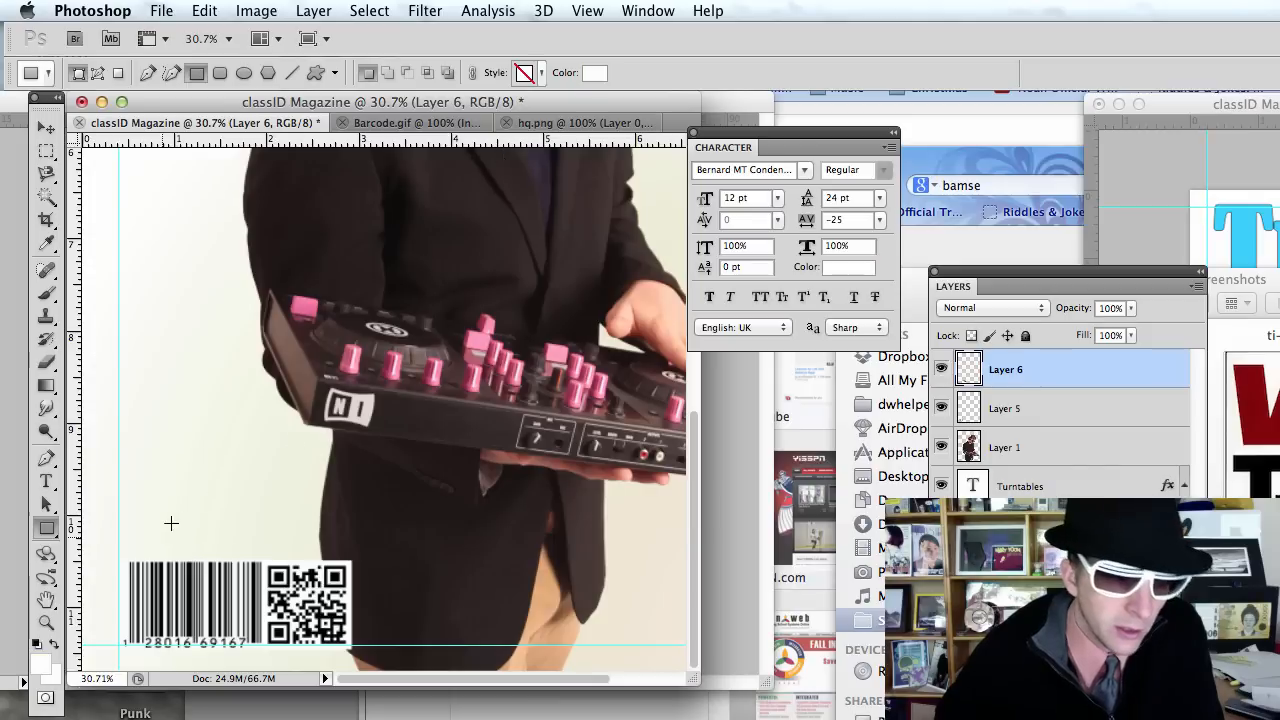
Draw a white rectangle slightly larger than the barcode and QR code together, and place its layer between Layer 5 and Layer 1
{"action": "left_click_drag", "start_coordinate": [110, 549], "coordinate": [365, 660]}
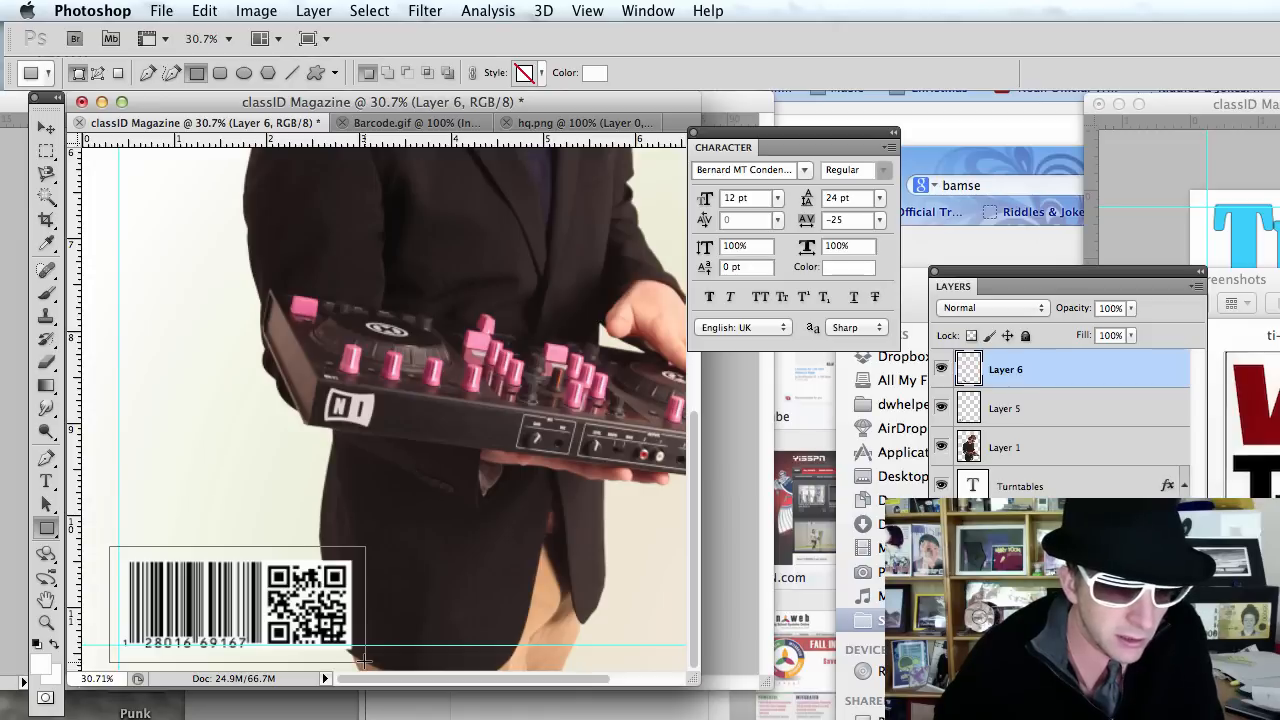
{"action": "left_click_drag", "start_coordinate": [365, 661], "coordinate": [366, 663]}
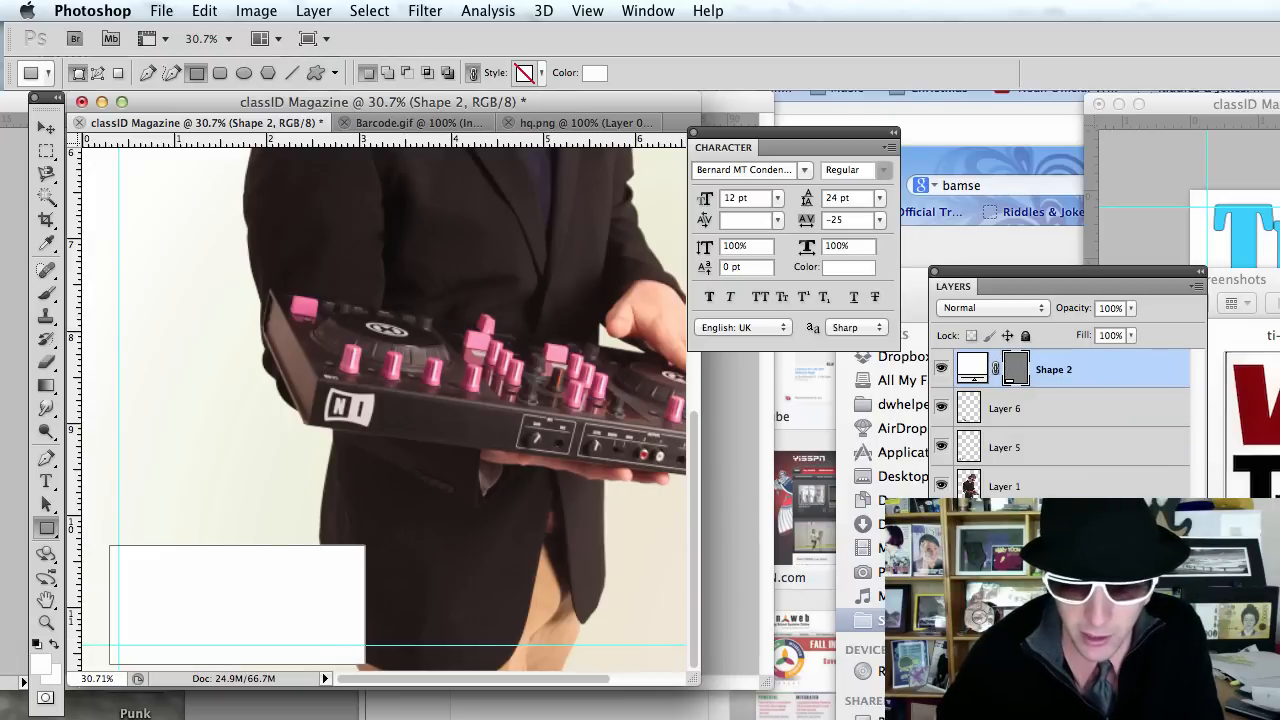
{"action": "left_click_drag", "start_coordinate": [1060, 369], "coordinate": [1099, 480]}
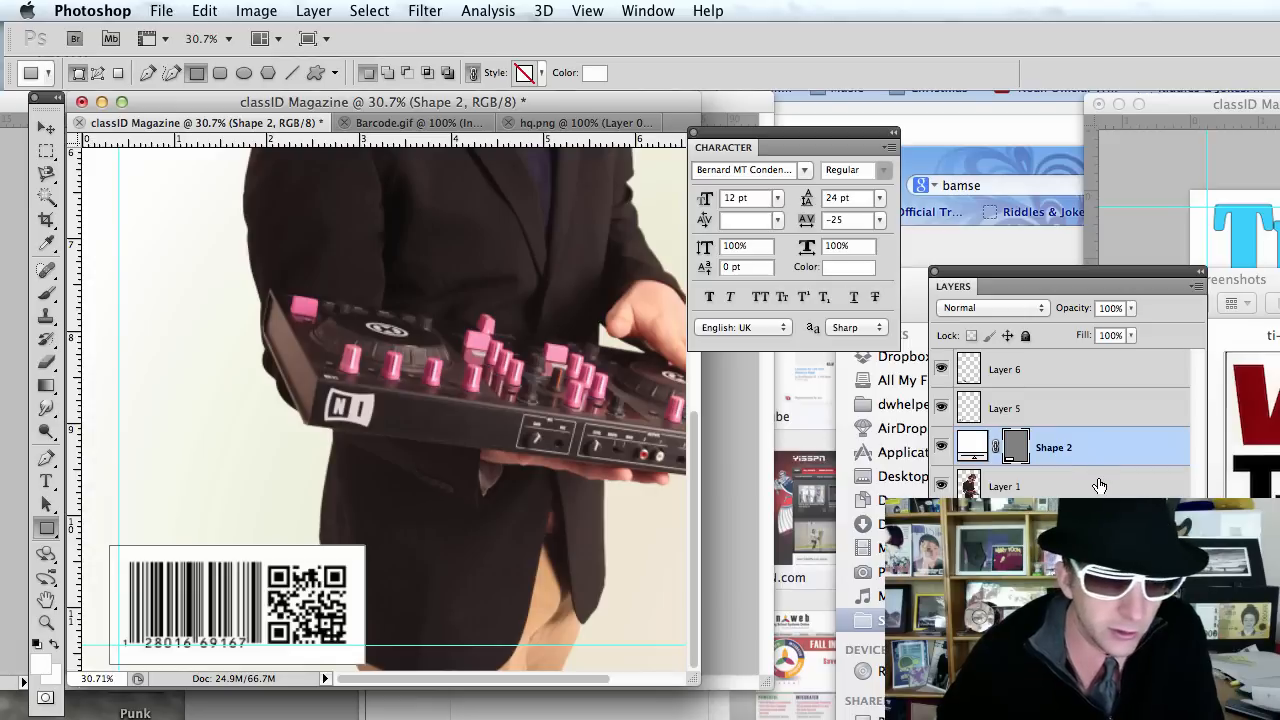
Start a text block inside the white box around the barcode and set its text colour to very dark purple
{"action": "key", "text": "t"}
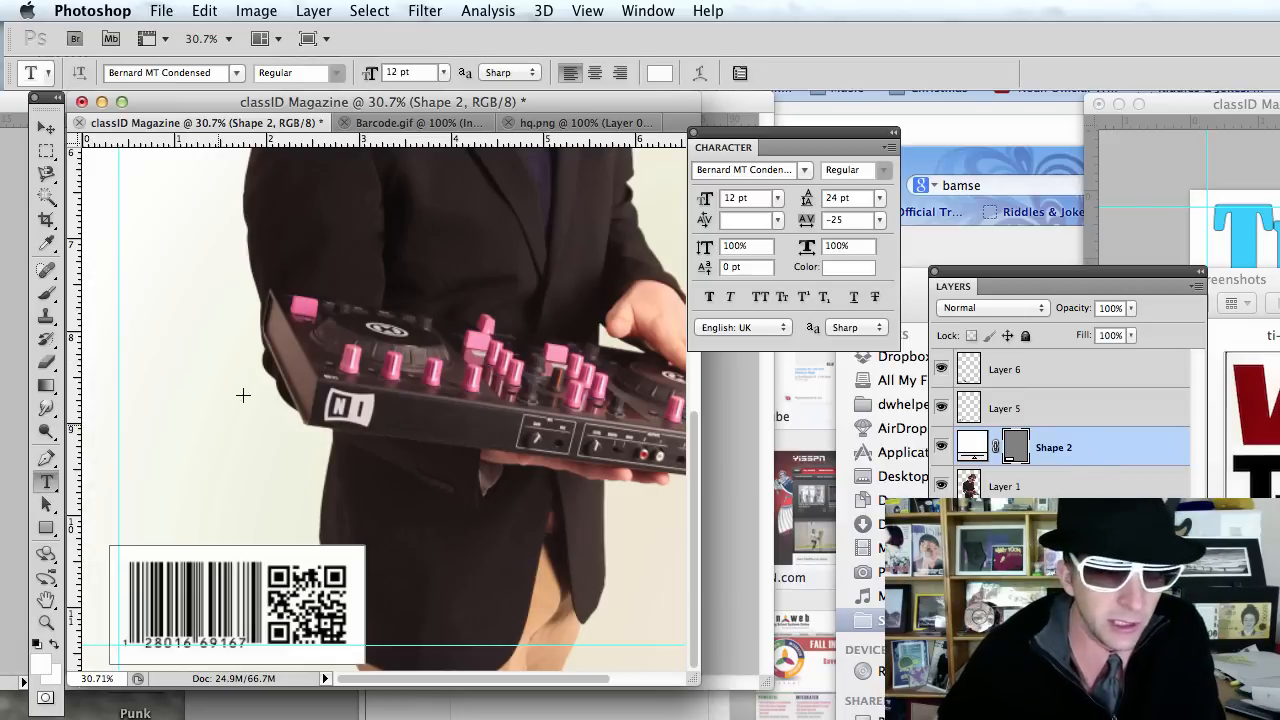
{"action": "scroll", "coordinate": [199, 645], "scroll_direction": "up", "scroll_amount": 5}
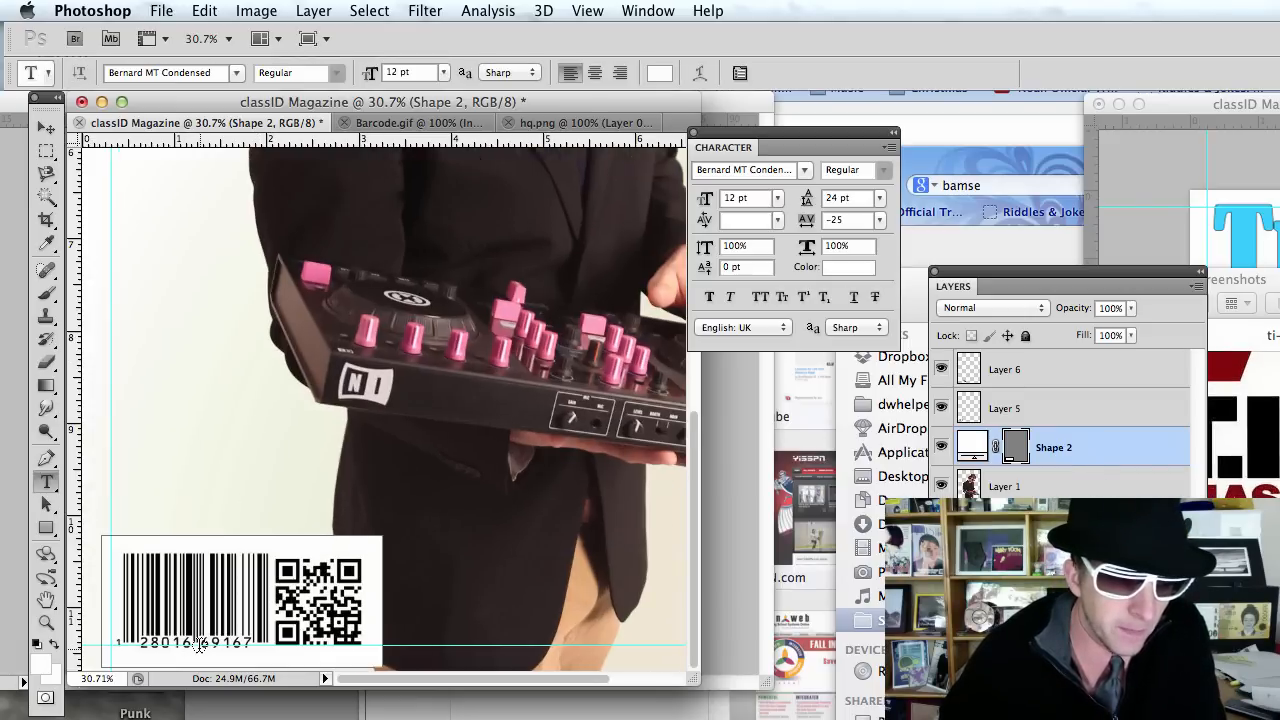
{"action": "scroll", "coordinate": [199, 645], "scroll_direction": "up", "scroll_amount": 2}
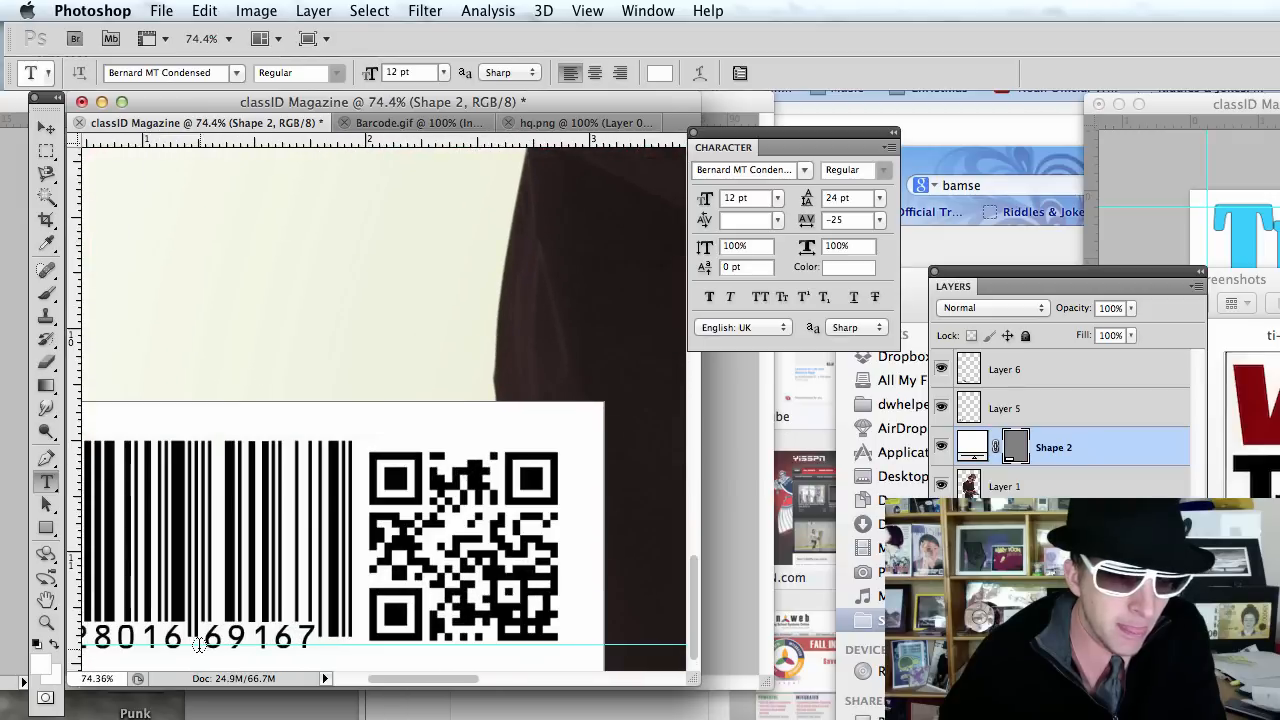
{"action": "scroll", "coordinate": [347, 505], "scroll_direction": "down", "scroll_amount": 2}
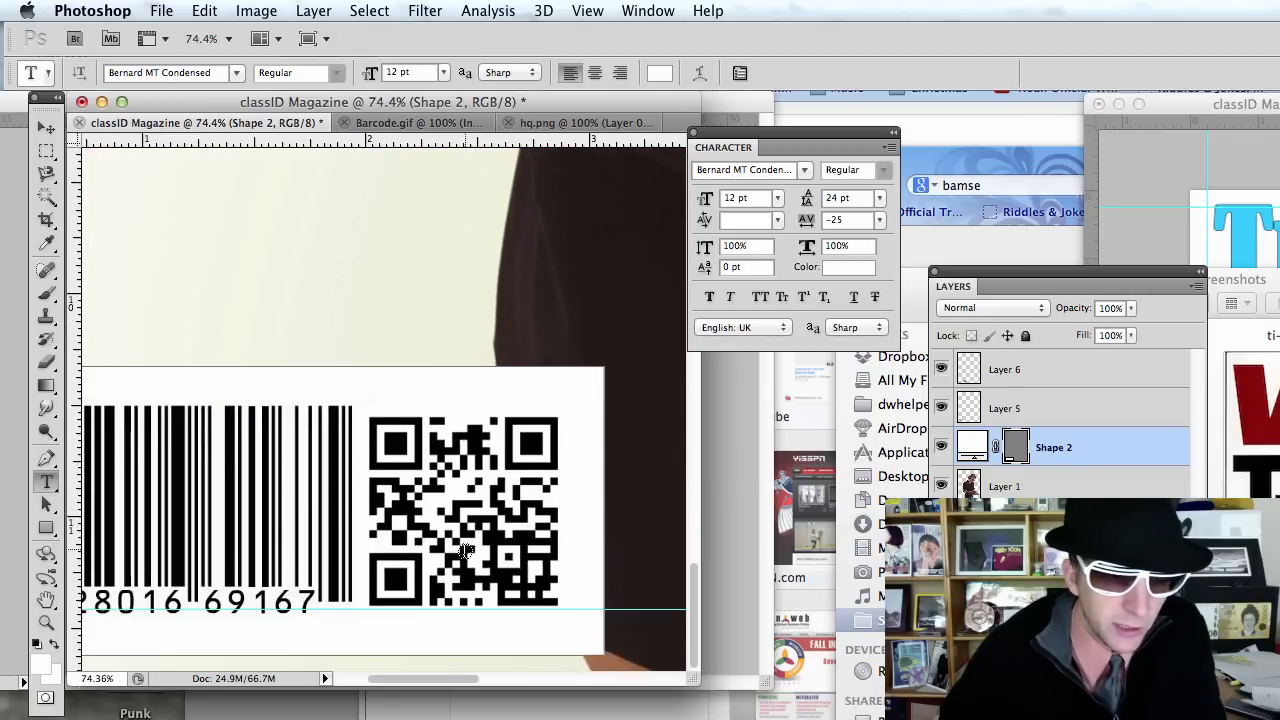
{"action": "scroll", "coordinate": [465, 550], "scroll_direction": "left", "scroll_amount": 5}
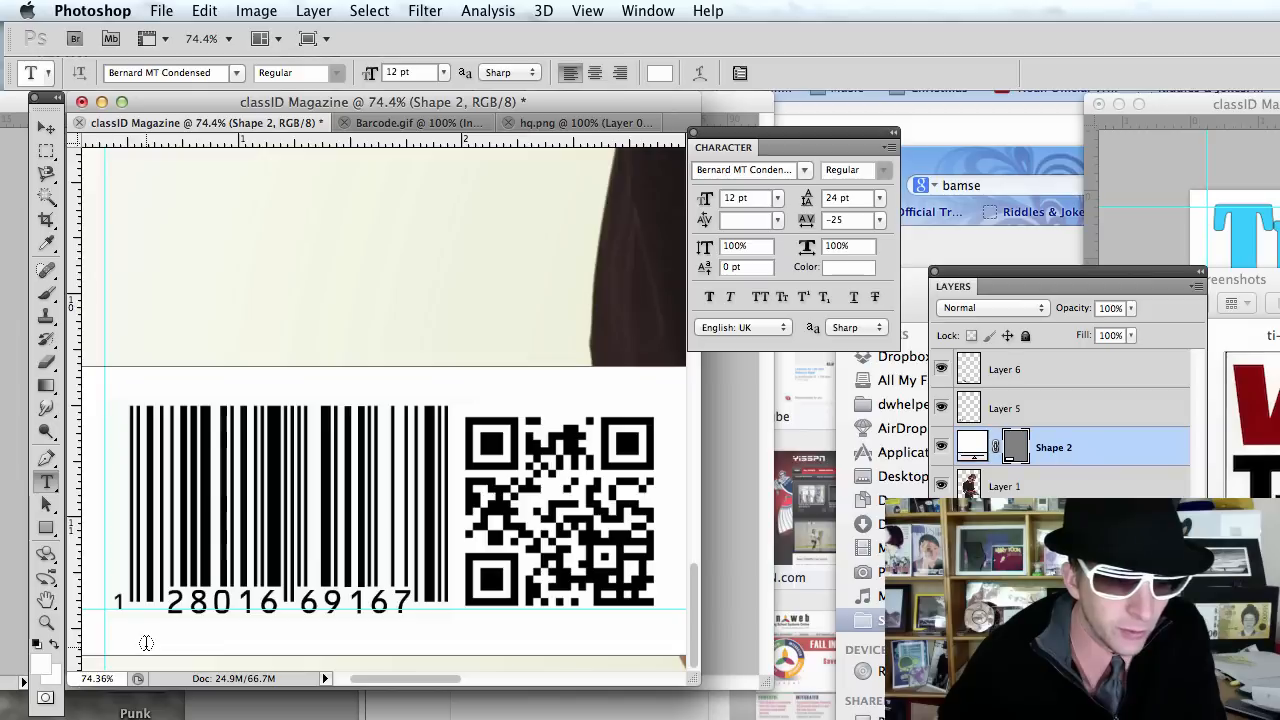
{"action": "left_click", "coordinate": [210, 648]}
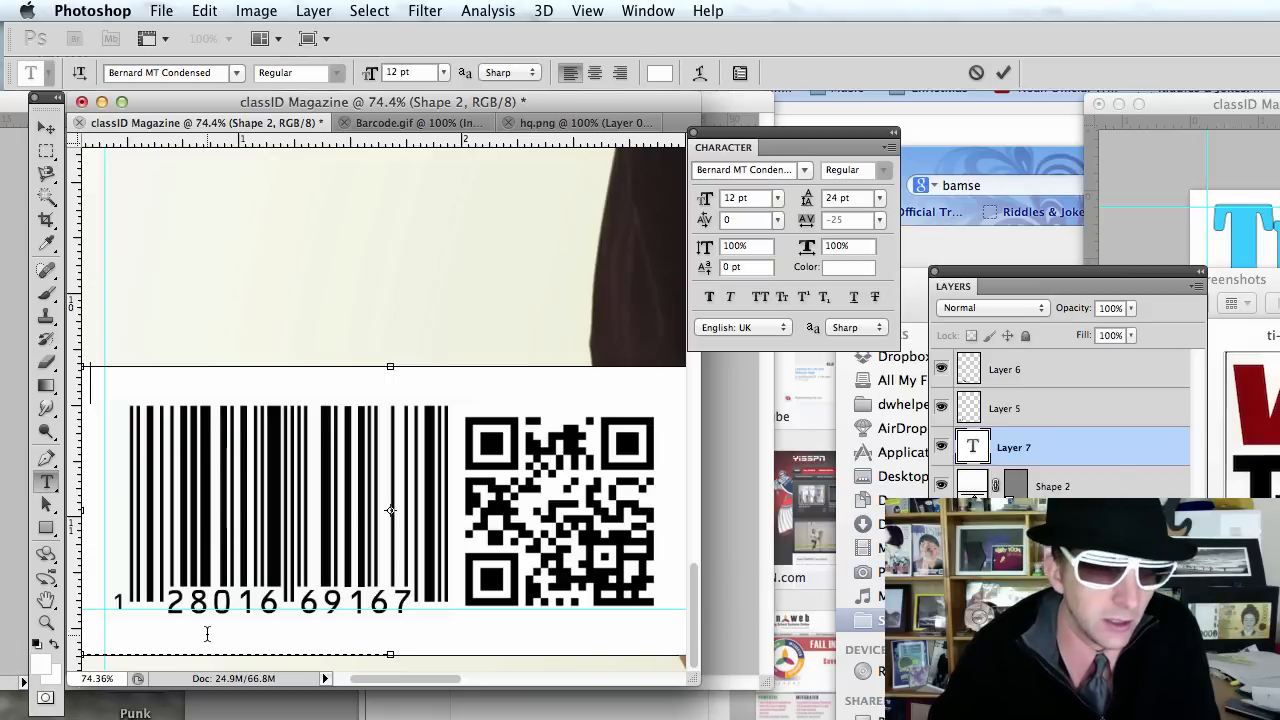
{"action": "scroll", "coordinate": [206, 400], "scroll_direction": "right", "scroll_amount": 2}
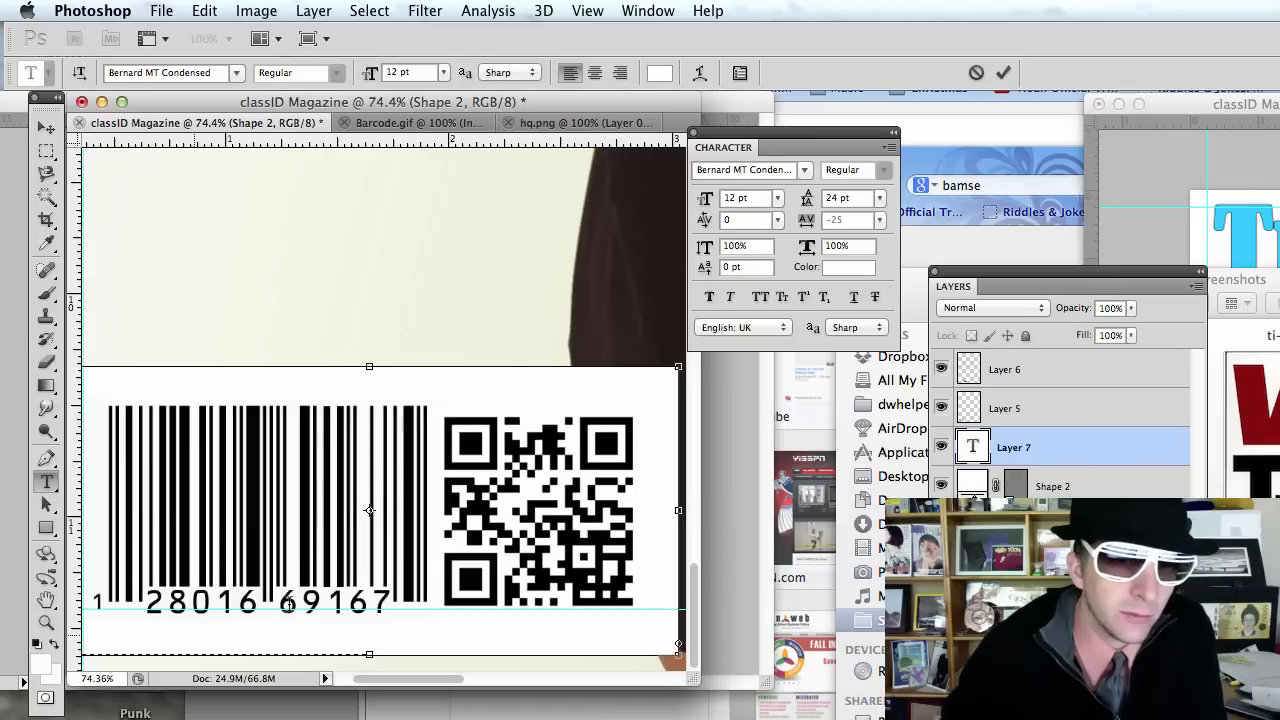
{"action": "left_click", "coordinate": [658, 76]}
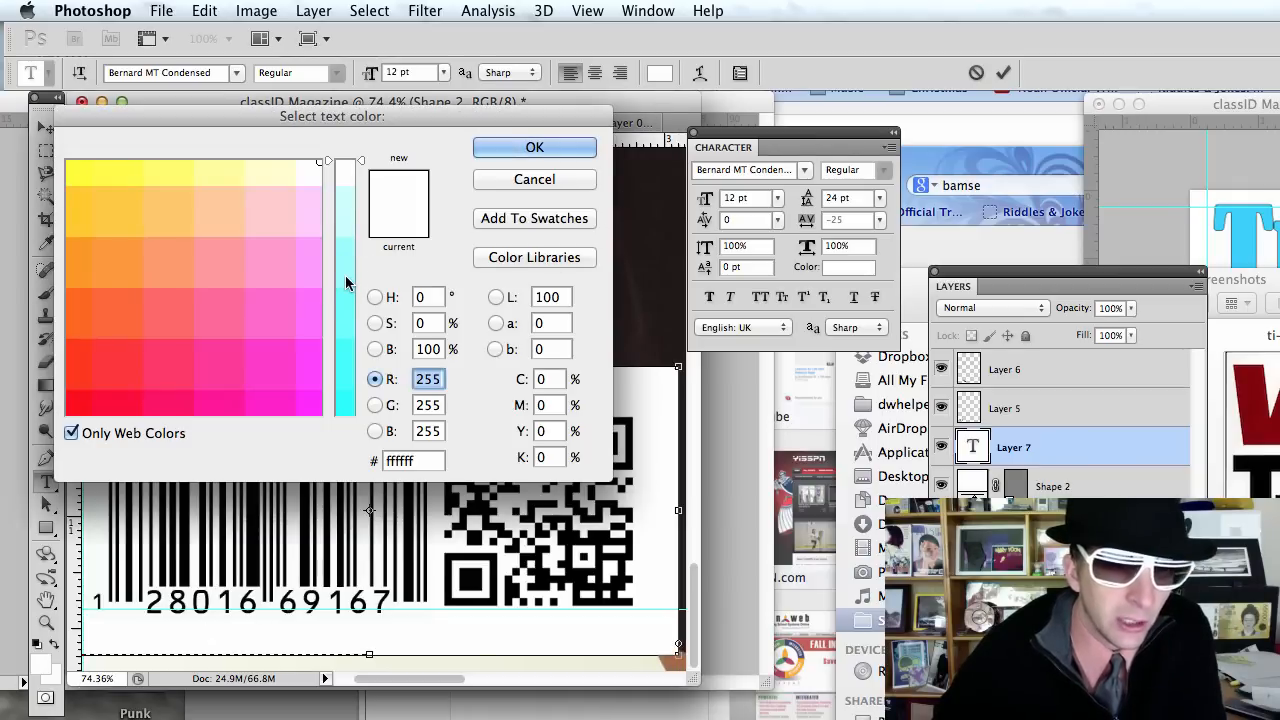
{"action": "left_click", "coordinate": [343, 374]}
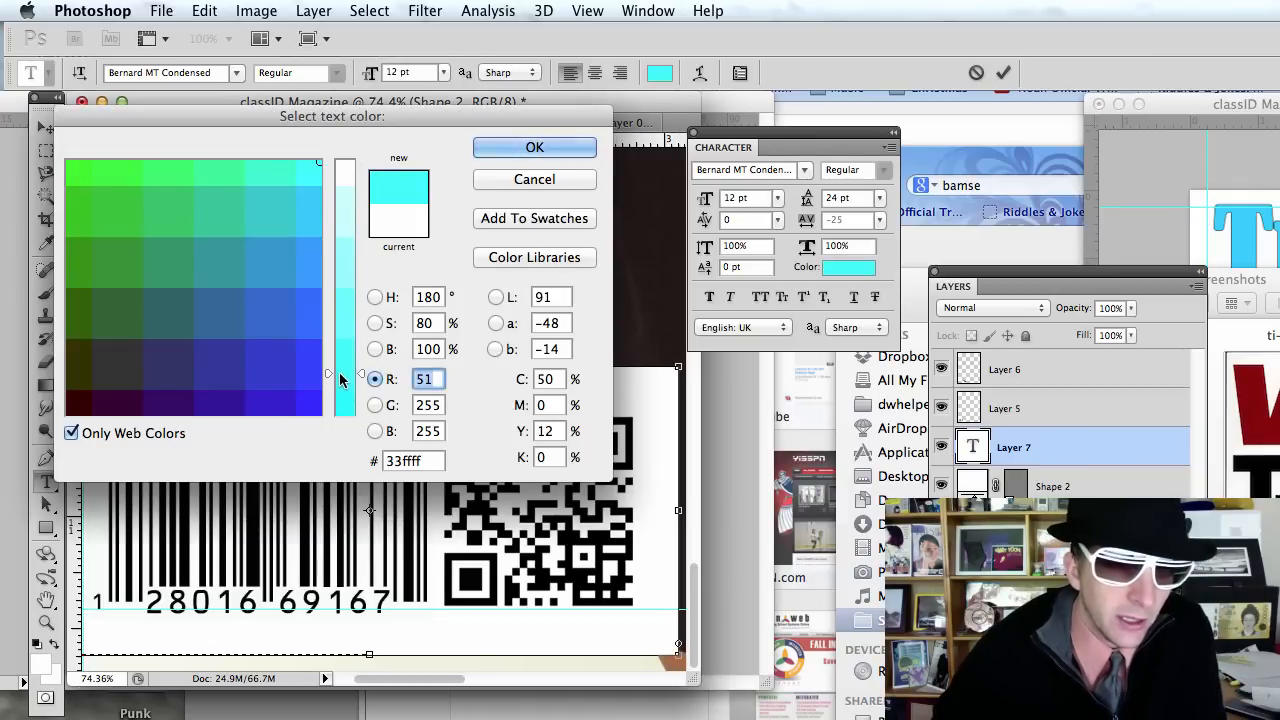
{"action": "left_click", "coordinate": [91, 405]}
{"action": "left_click", "coordinate": [534, 147]}
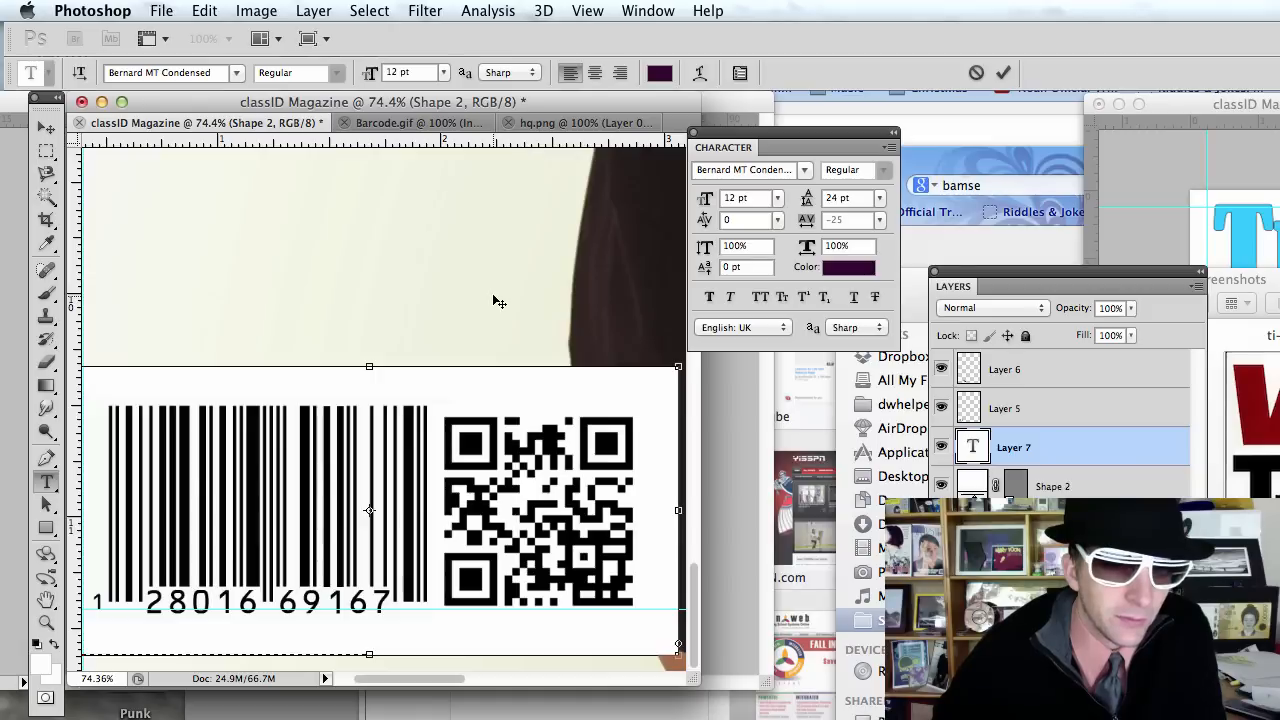
Enter the issue date "January 2014" in the new text block
{"action": "scroll", "coordinate": [497, 301], "scroll_direction": "right", "scroll_amount": 1}
{"action": "scroll", "coordinate": [497, 301], "scroll_direction": "left", "scroll_amount": 3}
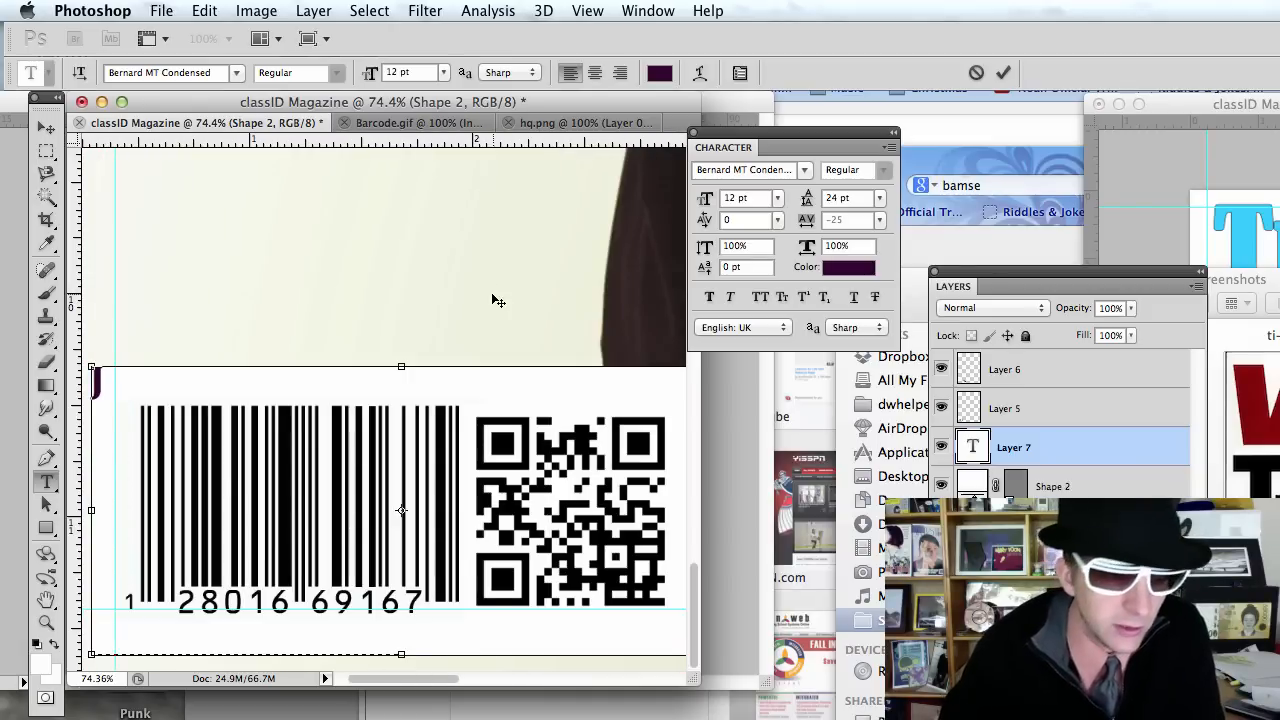
{"action": "type", "text": "January"}
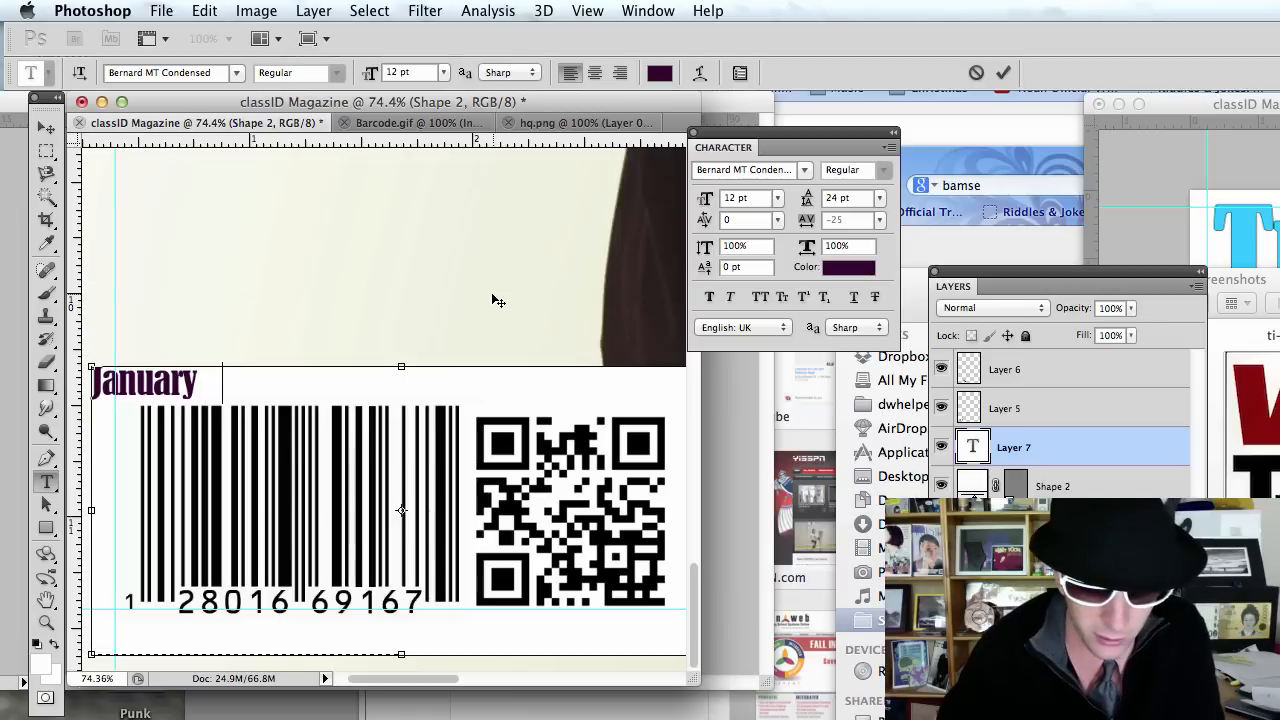
{"action": "type", "text": " 2014"}
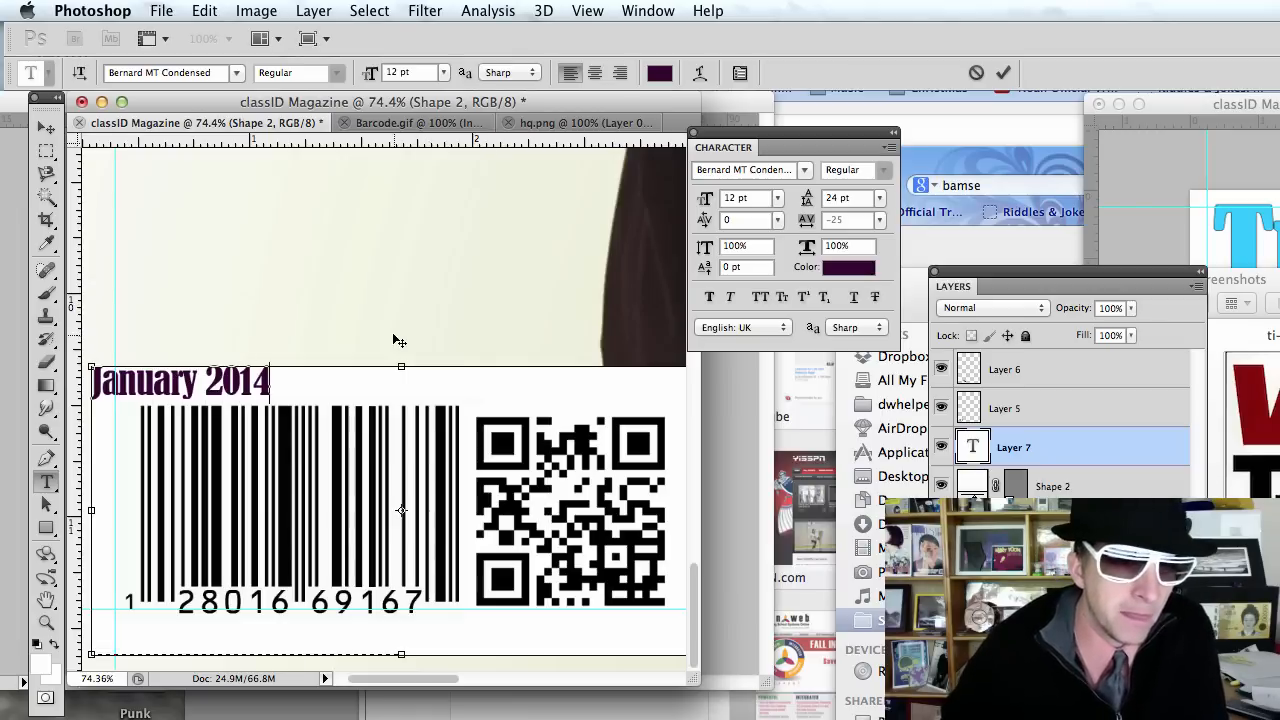
Change the font of the whole "January 2014" text to Candara
{"action": "scroll", "coordinate": [399, 341], "scroll_direction": "right", "scroll_amount": 2}
{"action": "scroll", "coordinate": [400, 337], "scroll_direction": "left", "scroll_amount": 4}
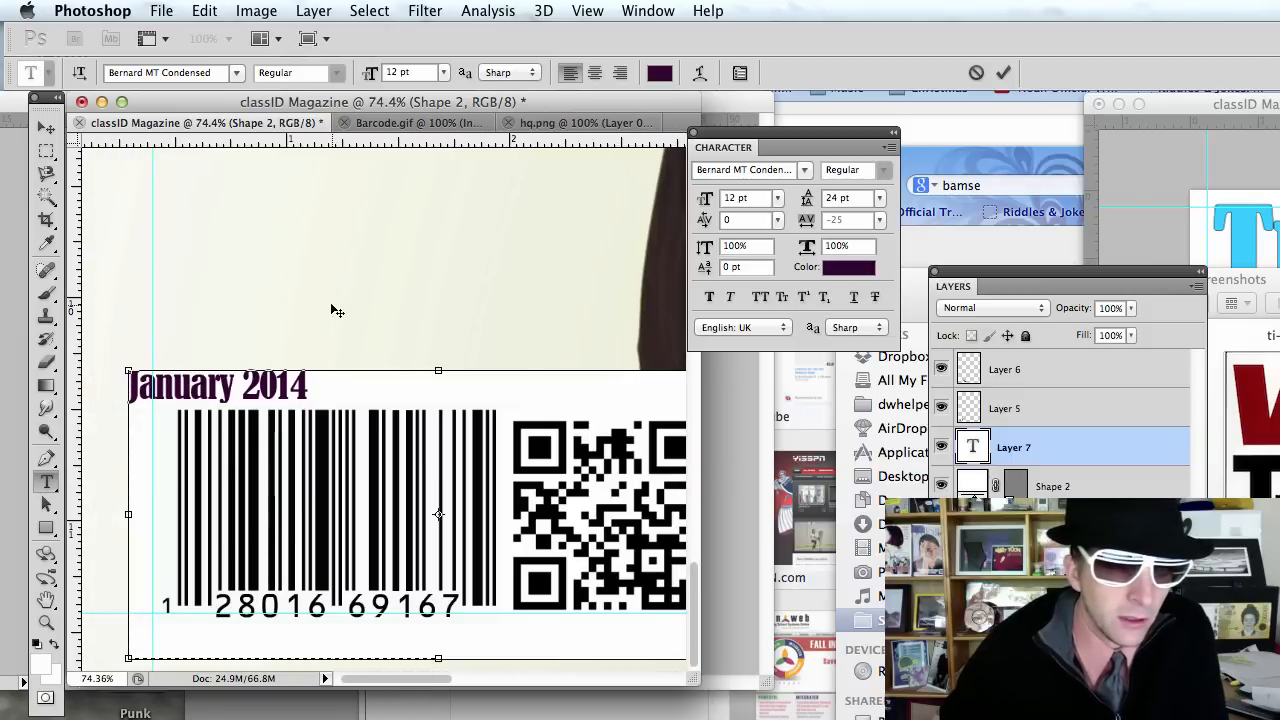
{"action": "key", "text": "super+a"}
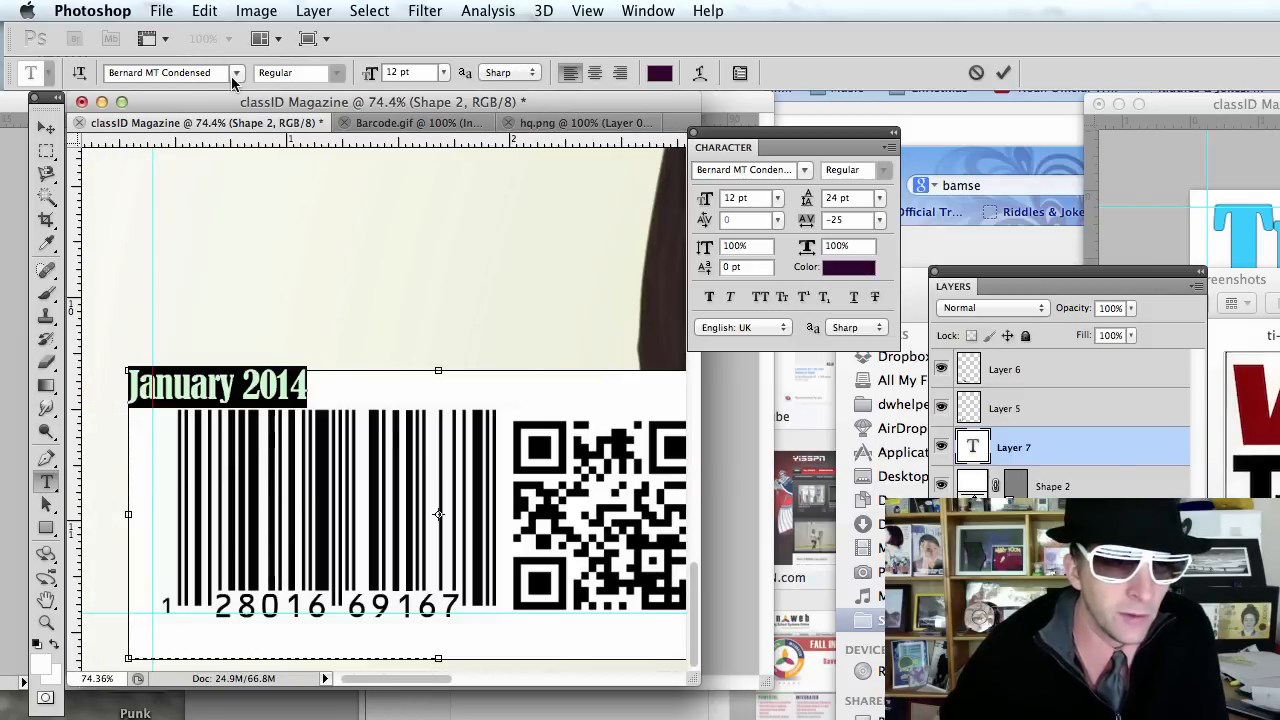
{"action": "left_click", "coordinate": [237, 73]}
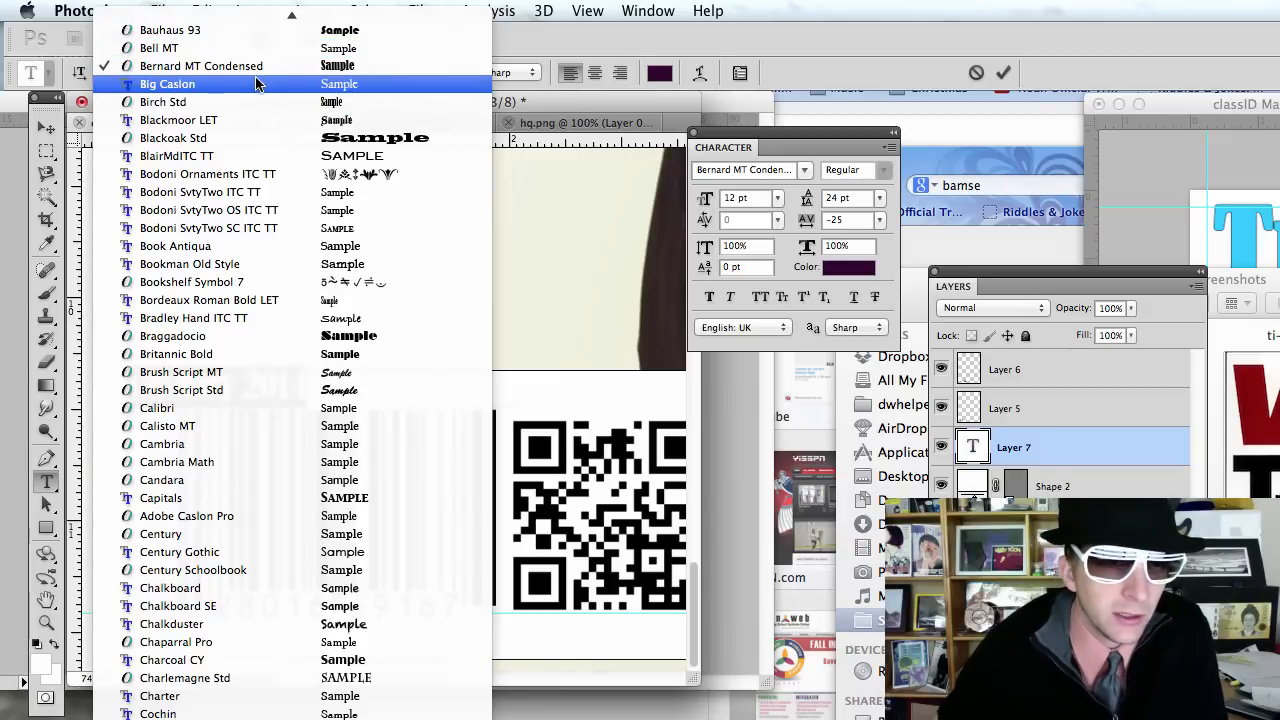
{"action": "left_click", "coordinate": [282, 484]}
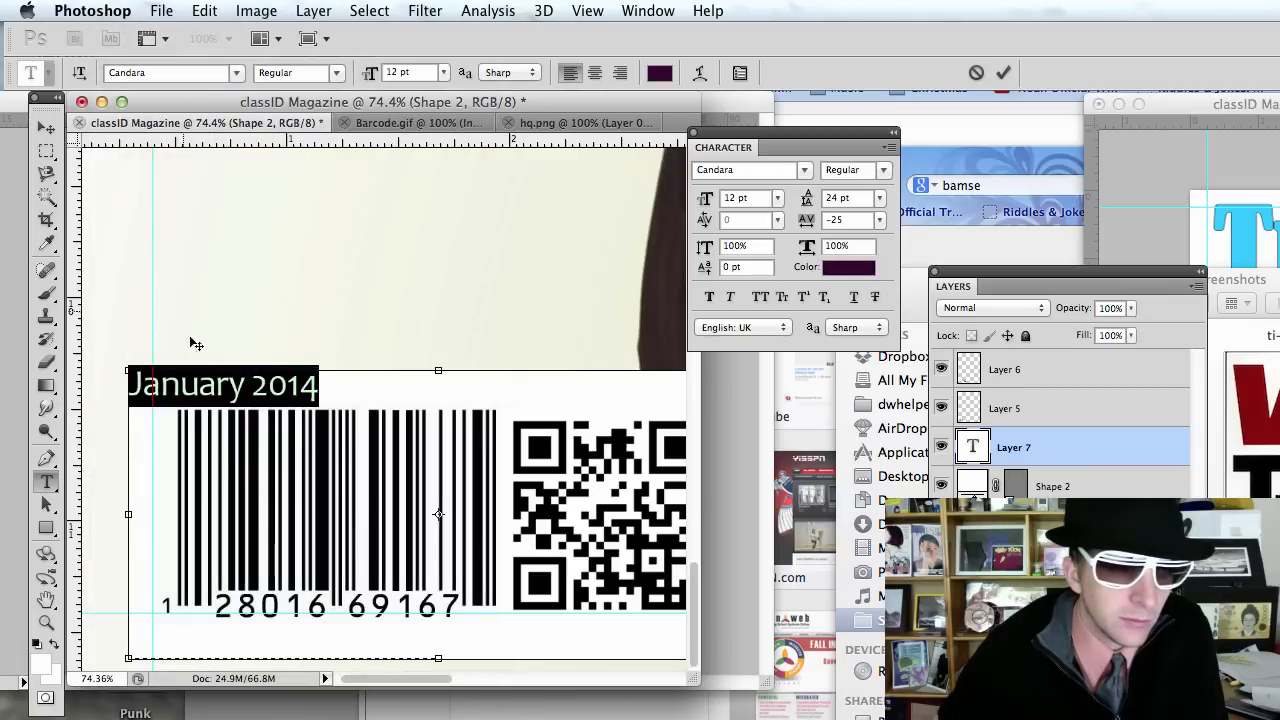
Move the "January 2014" text below the barcode number, lining its start up with the barcode's left edge
{"action": "left_click", "coordinate": [46, 127]}
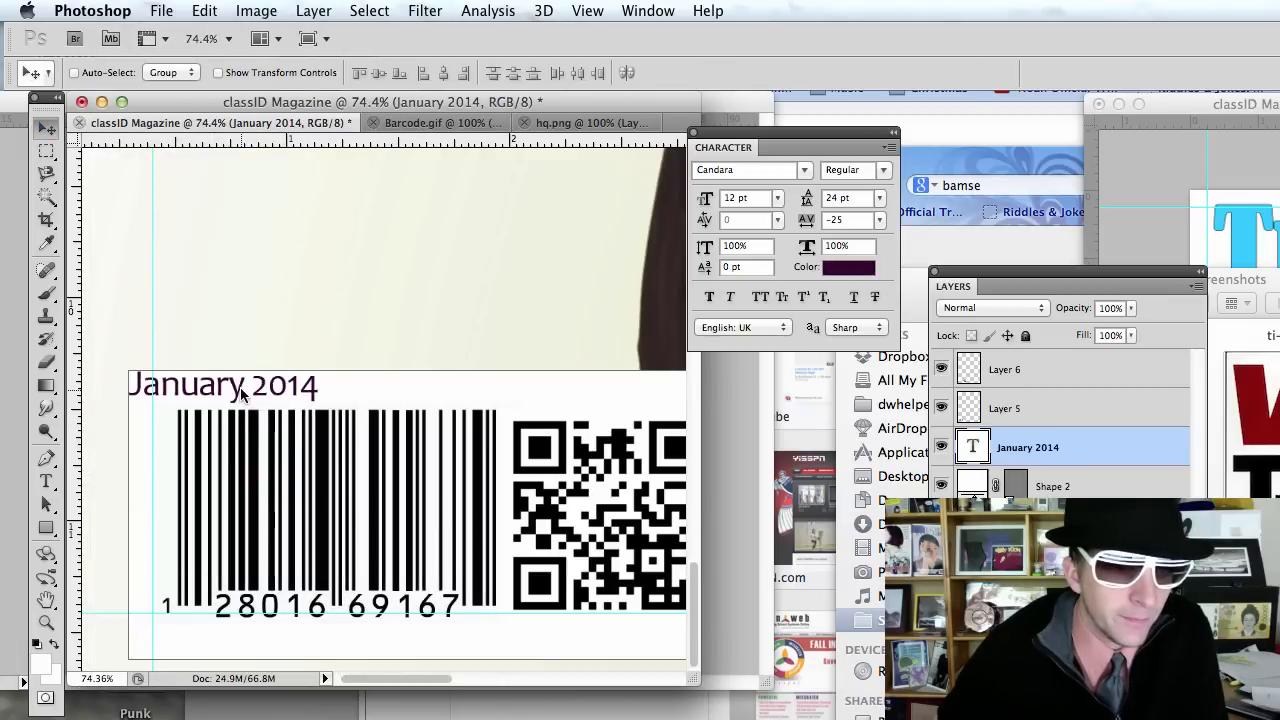
{"action": "left_click_drag", "start_coordinate": [256, 430], "coordinate": [296, 643]}
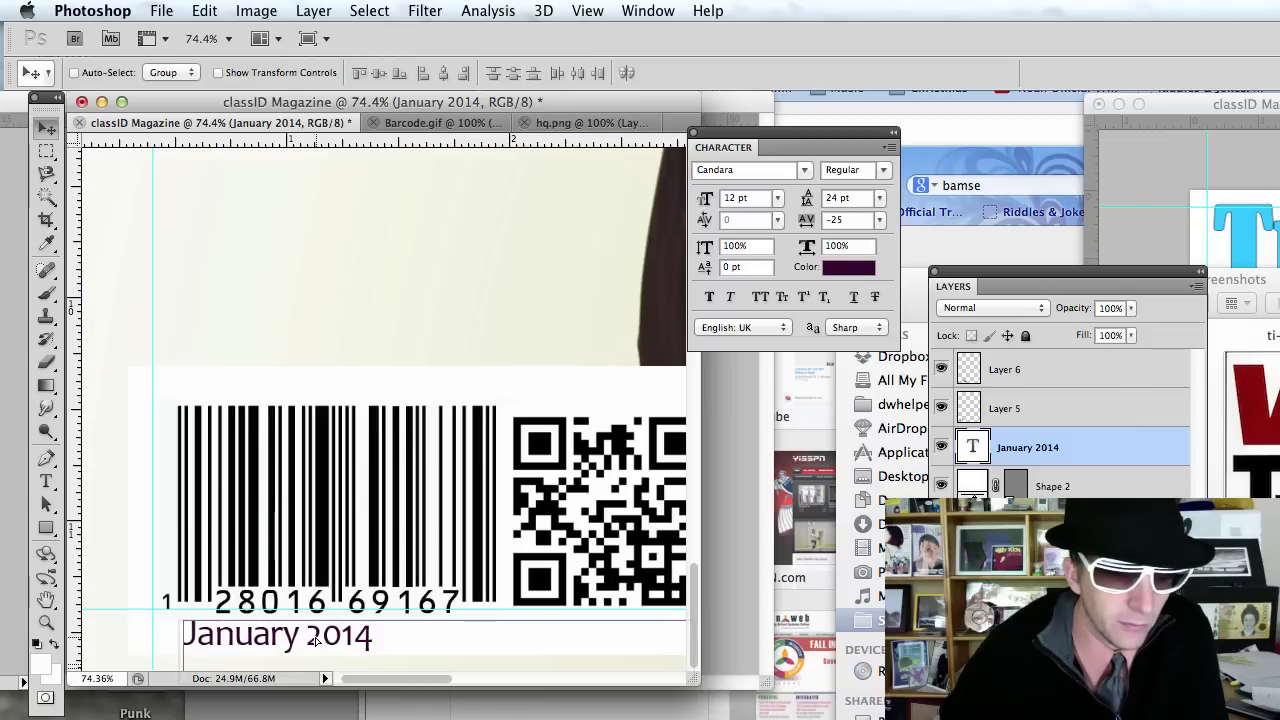
{"action": "left_click_drag", "start_coordinate": [314, 641], "coordinate": [312, 641]}
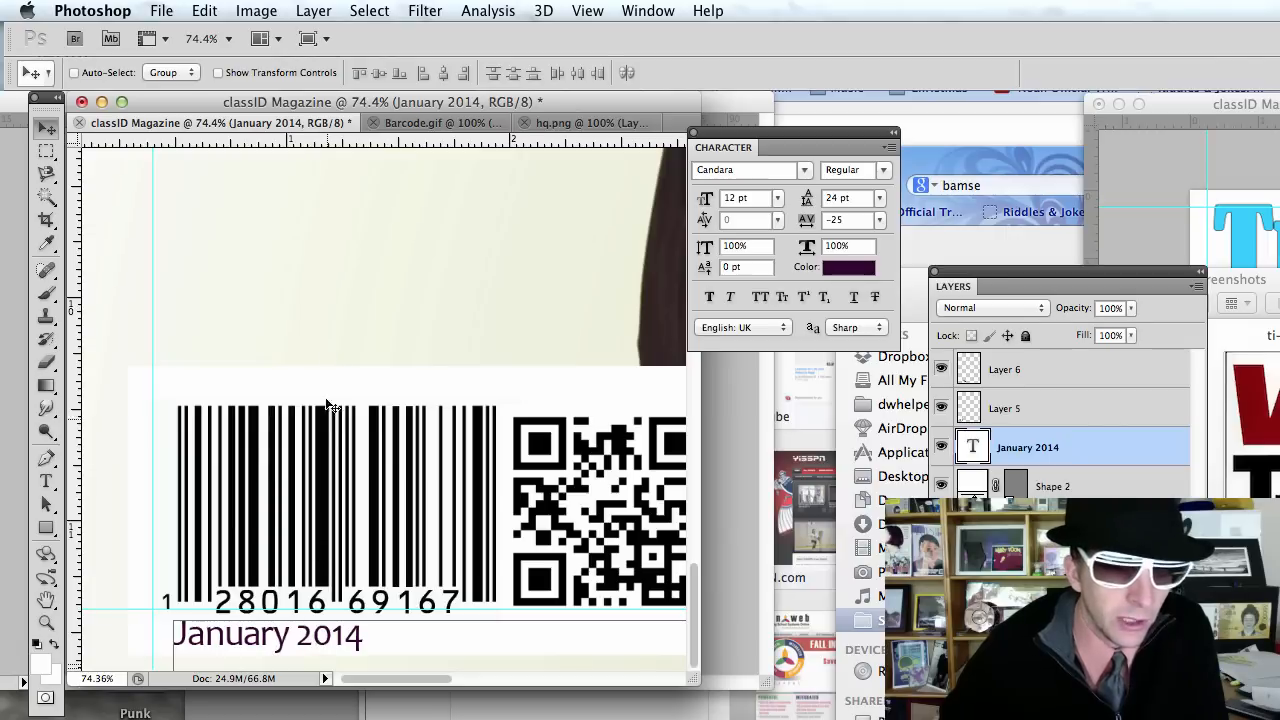
Add the web address "ca4joe17.wordpress.com" after "January 2014" on the same text line, separated by a few spaces
{"action": "key", "text": "t"}
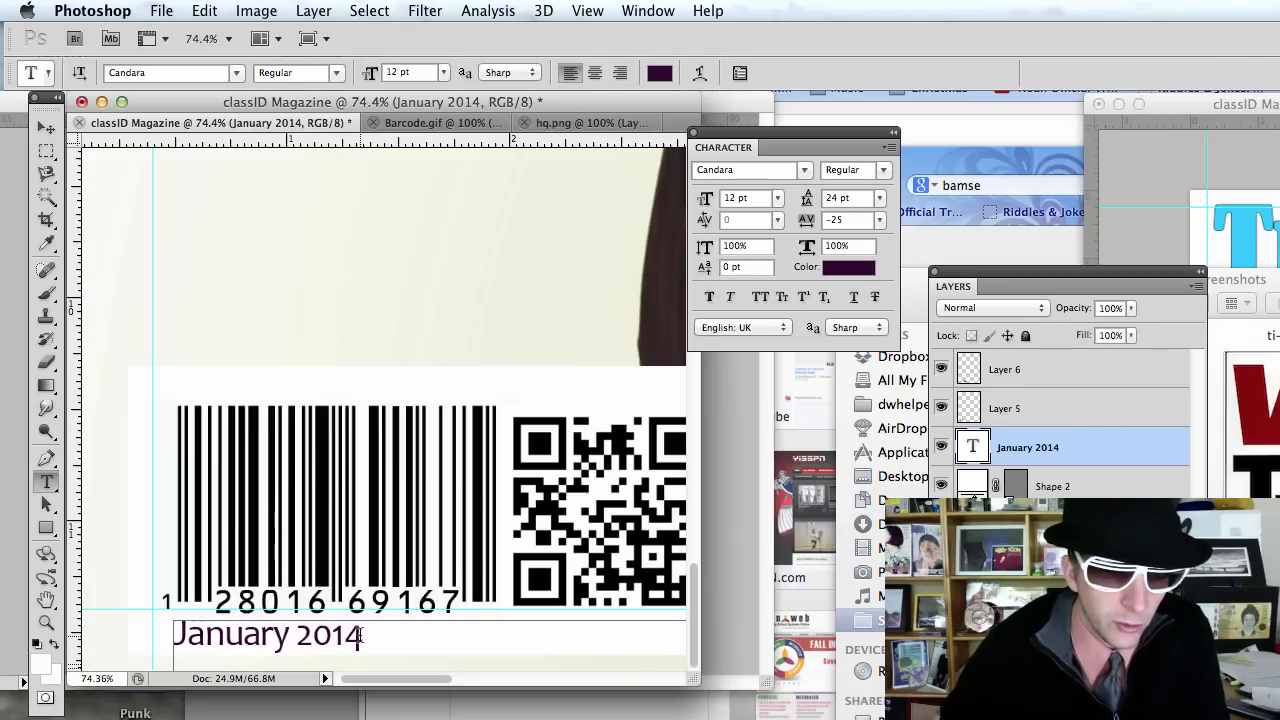
{"action": "left_click", "coordinate": [362, 636]}
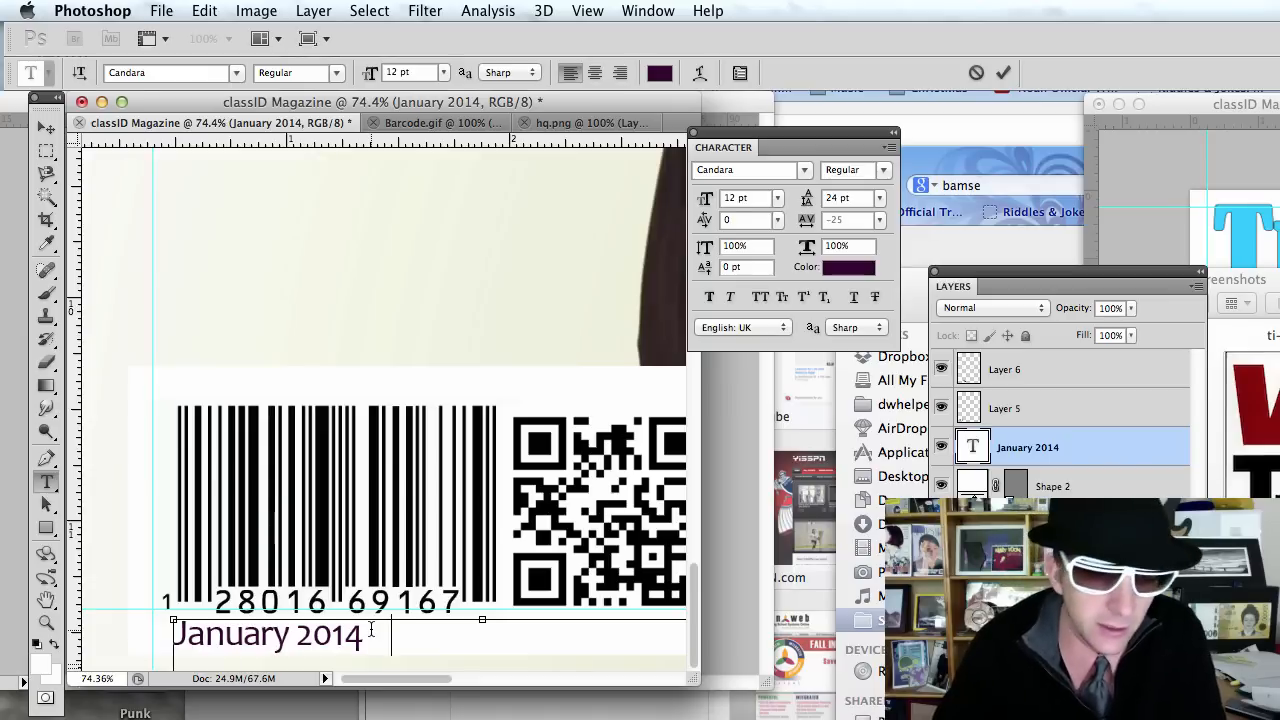
{"action": "type", "text": "ca"}
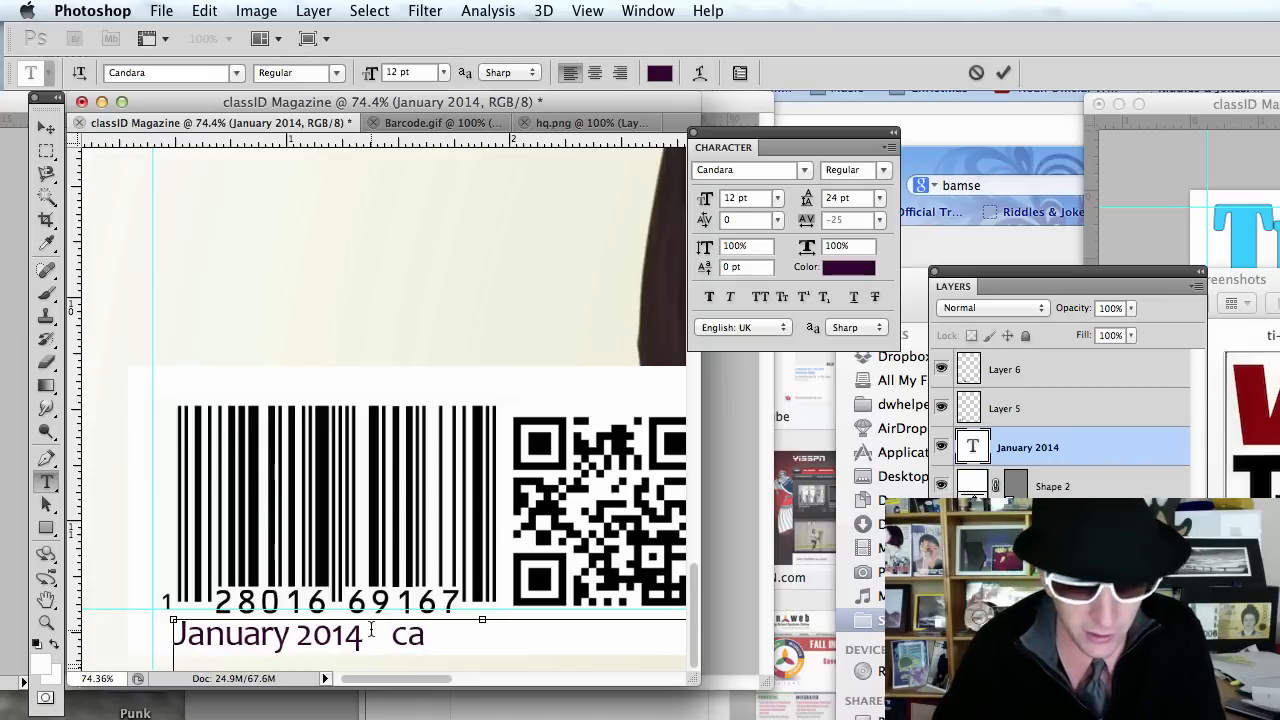
{"action": "type", "text": "4joe"}
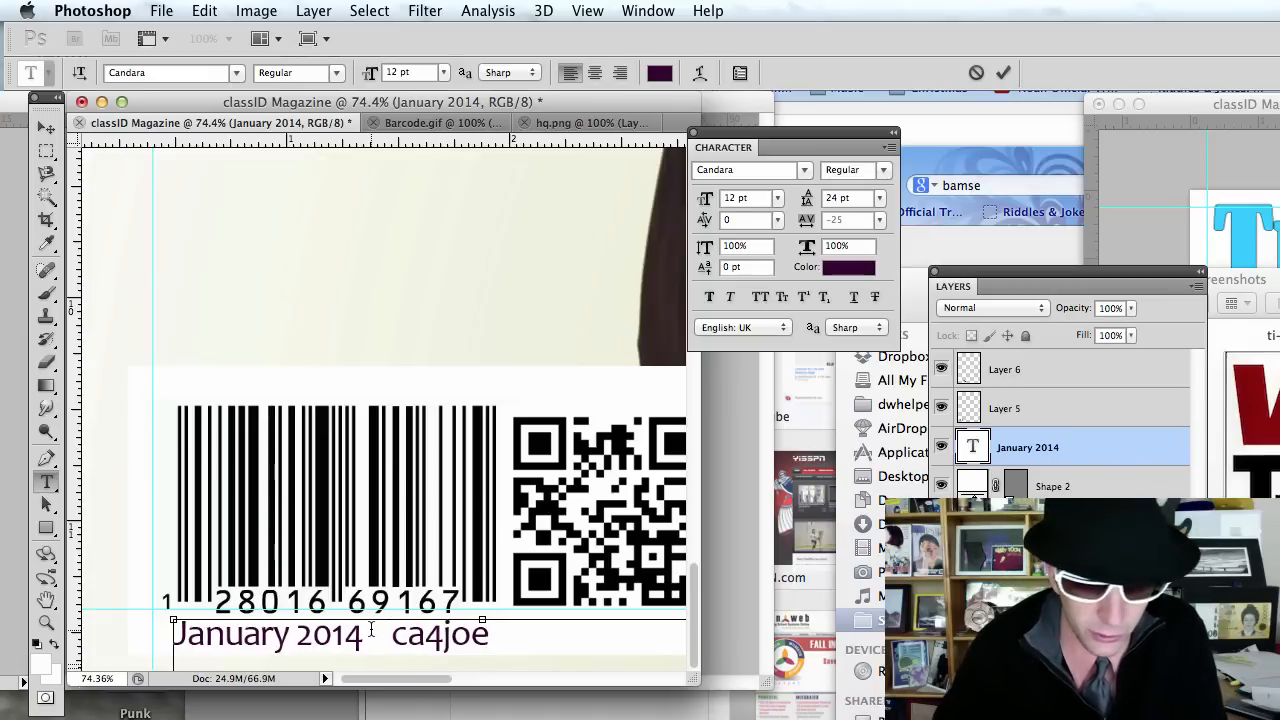
{"action": "type", "text": "17"}
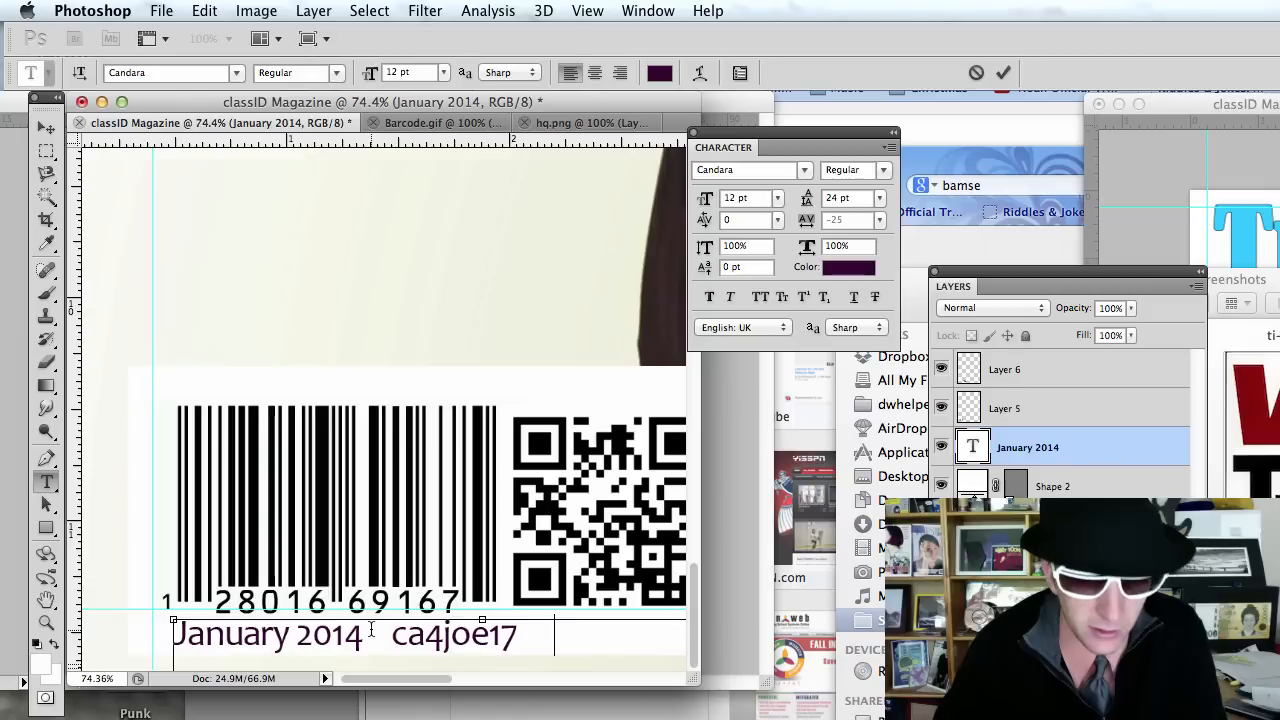
{"action": "type", "text": "@"}
{"action": "key", "text": "BackSpace"}
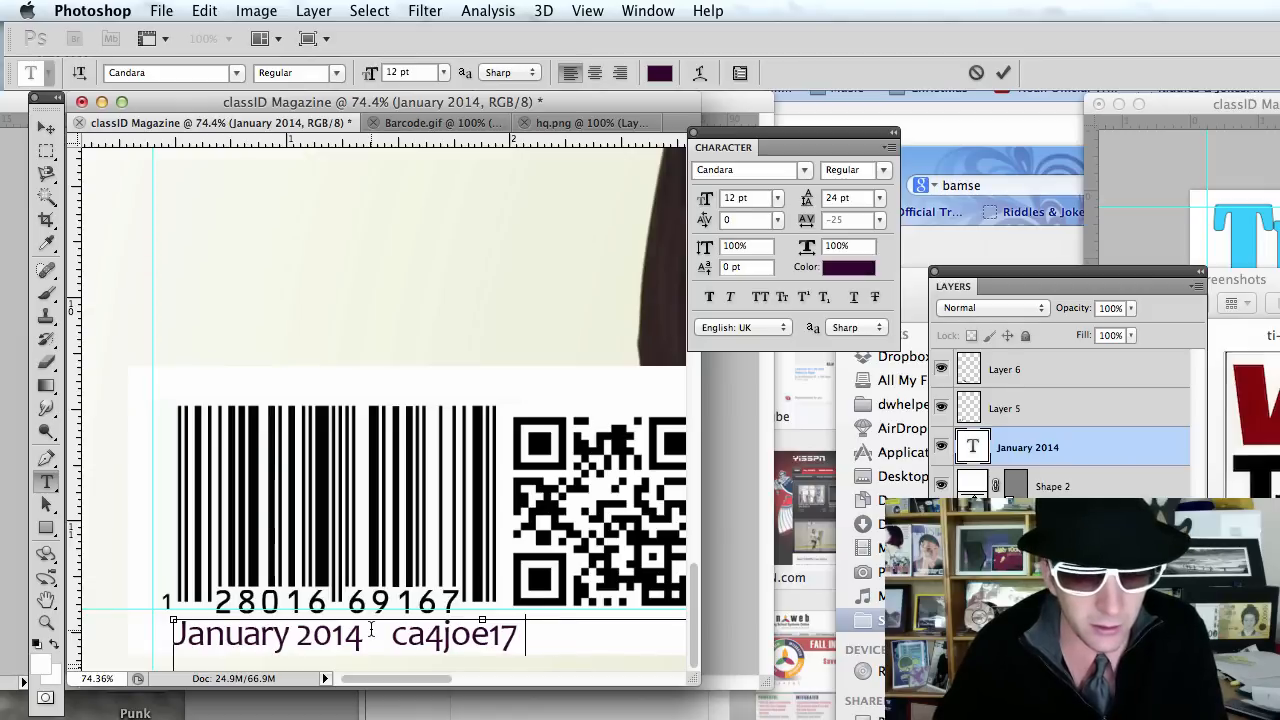
{"action": "type", "text": ".worp"}
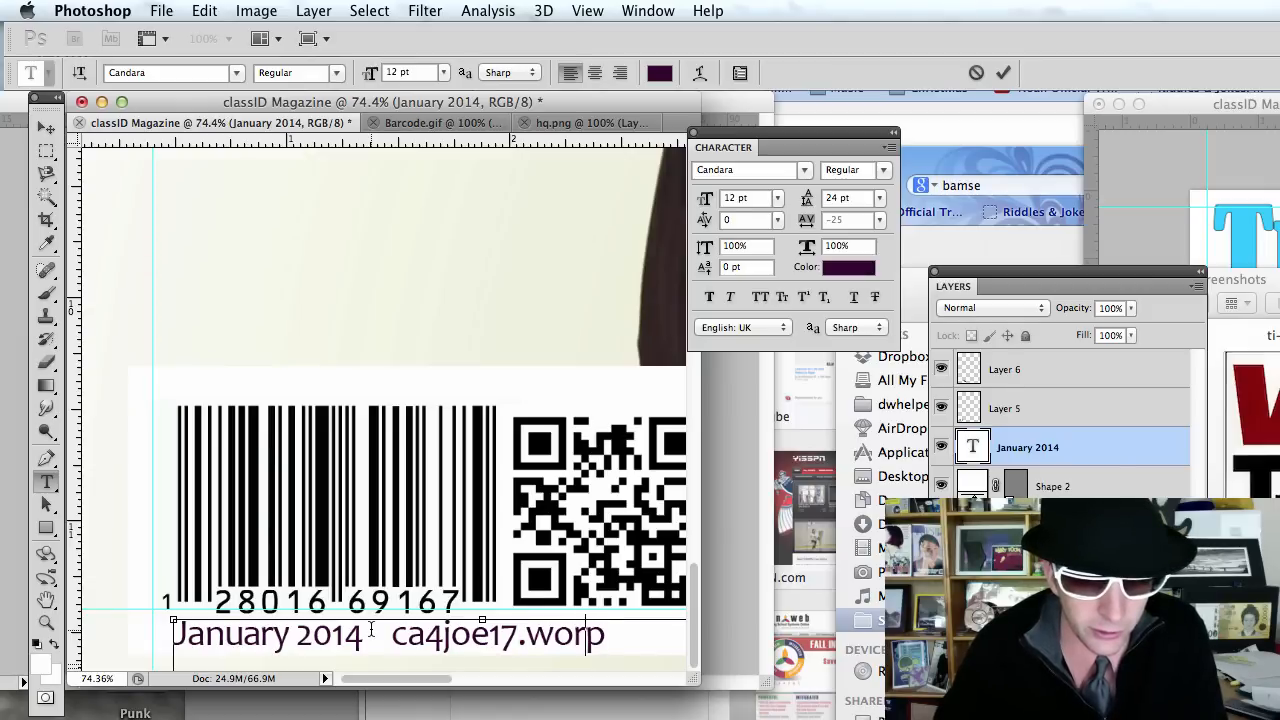
{"action": "key", "text": "BackSpace"}
{"action": "type", "text": "dpress"}
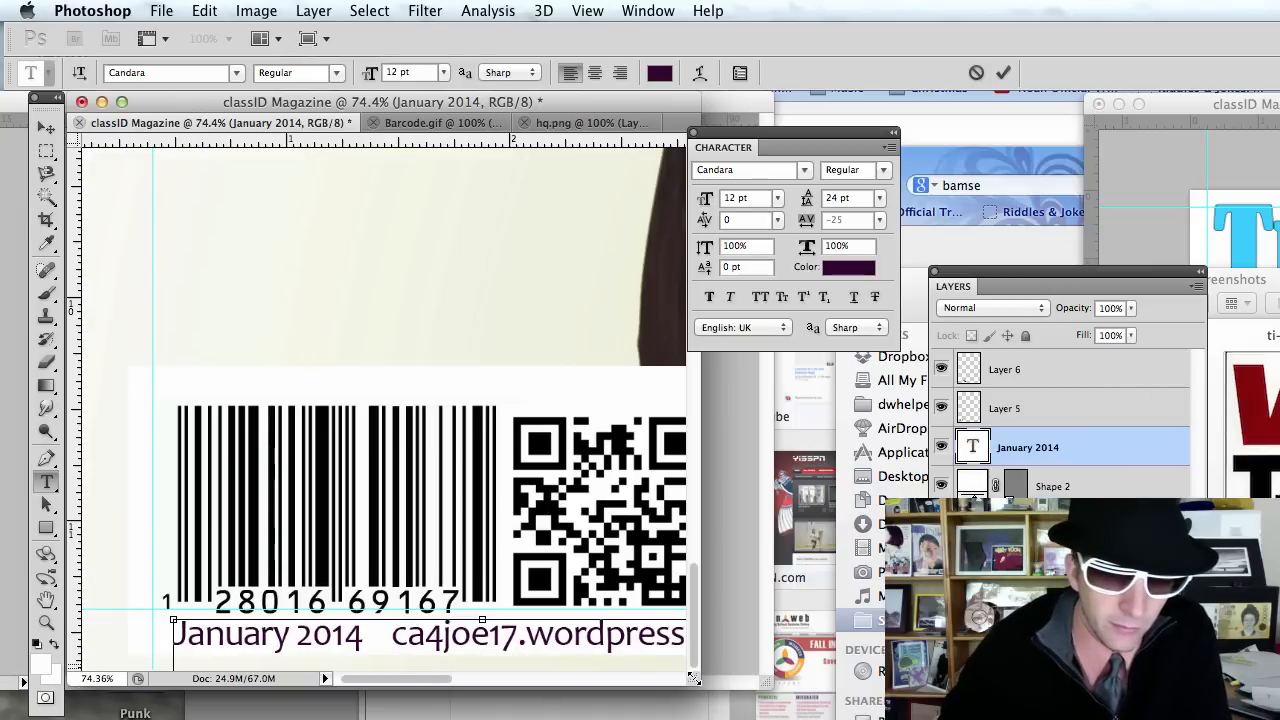
{"action": "type", "text": ".com"}
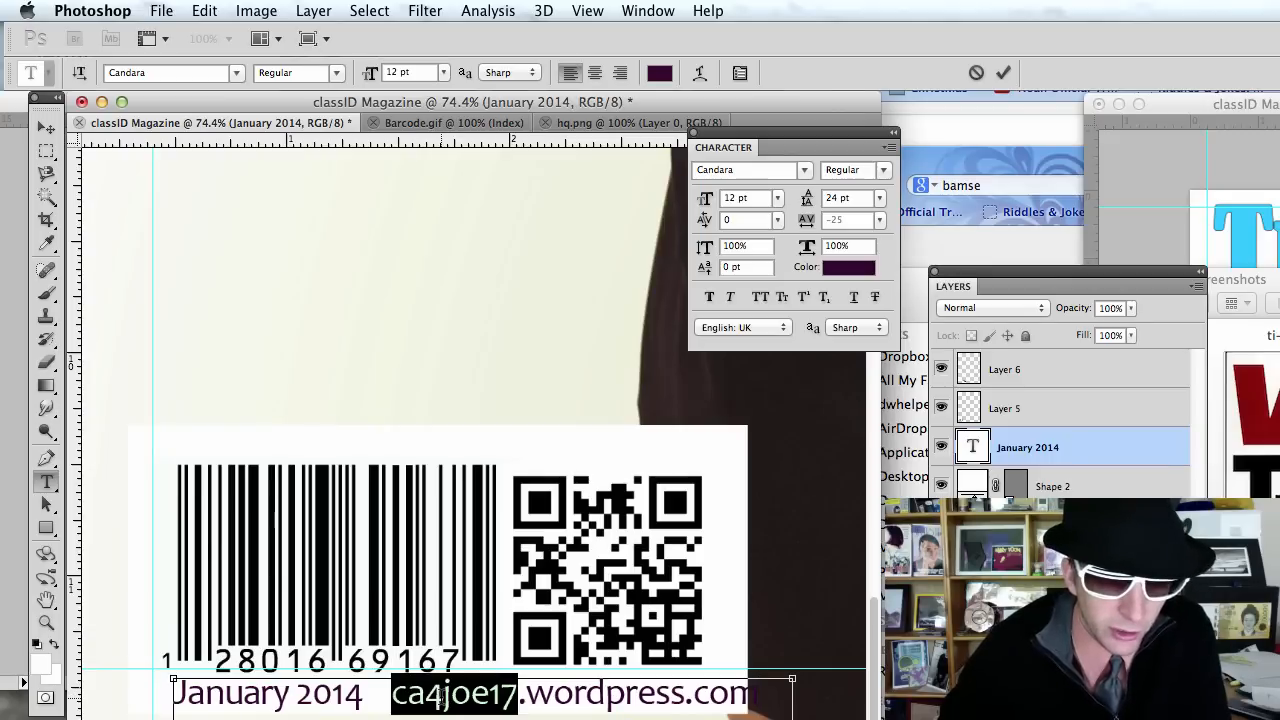
Set the tracking of the web address to -50, leaving the "January 2014" part as it is
{"action": "triple_click", "coordinate": [440, 697]}
{"action": "left_click", "coordinate": [440, 697]}
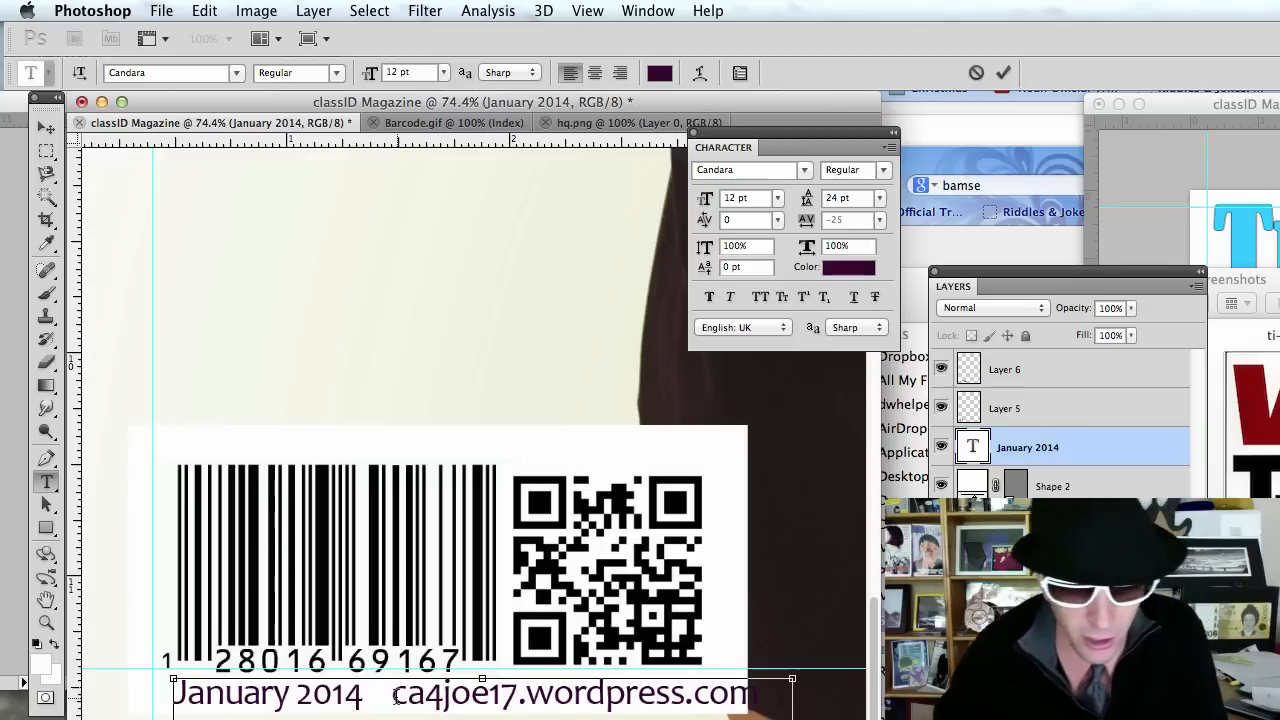
{"action": "left_click_drag", "start_coordinate": [396, 697], "coordinate": [815, 697]}
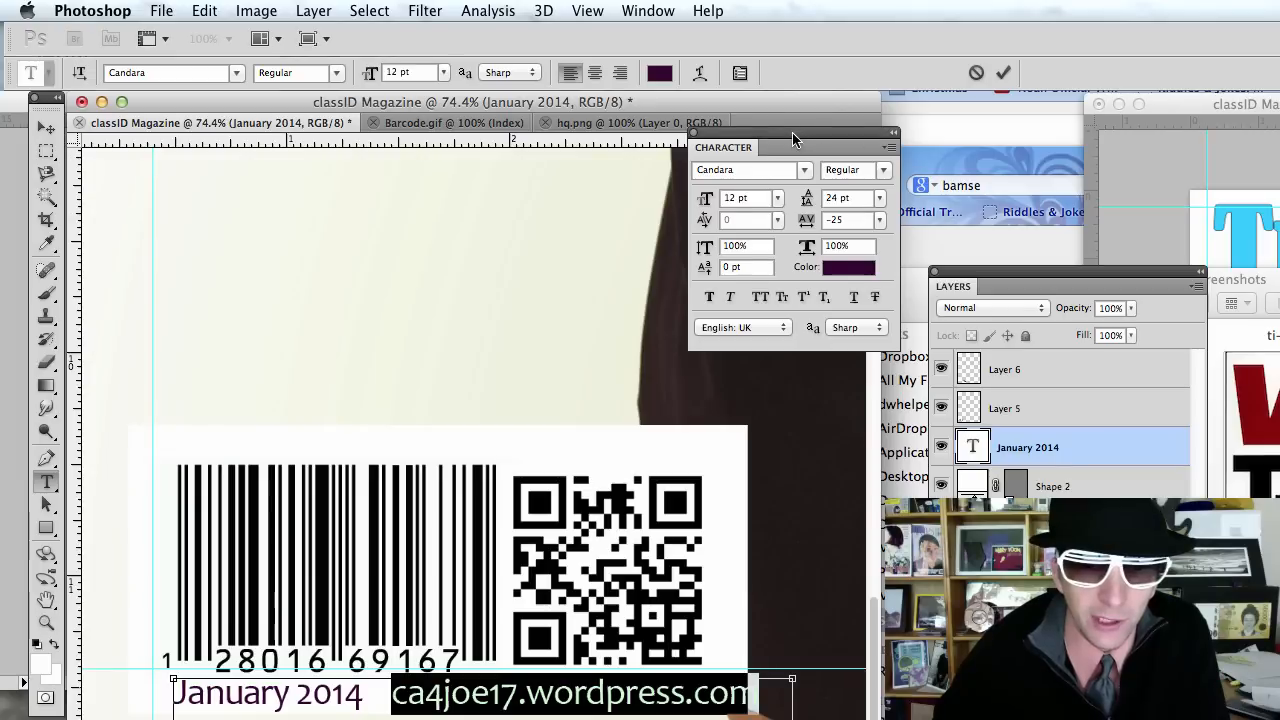
{"action": "left_click_drag", "start_coordinate": [792, 132], "coordinate": [772, 121]}
{"action": "left_click", "coordinate": [859, 208]}
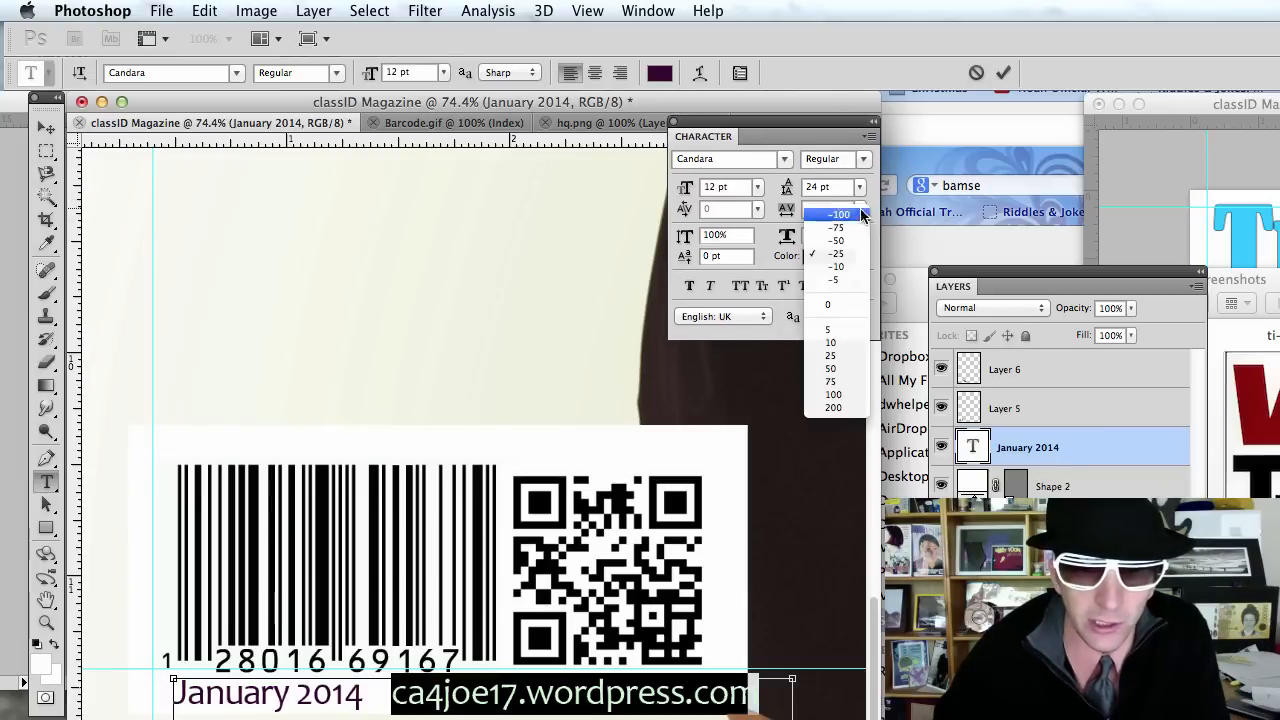
{"action": "left_click", "coordinate": [852, 241]}
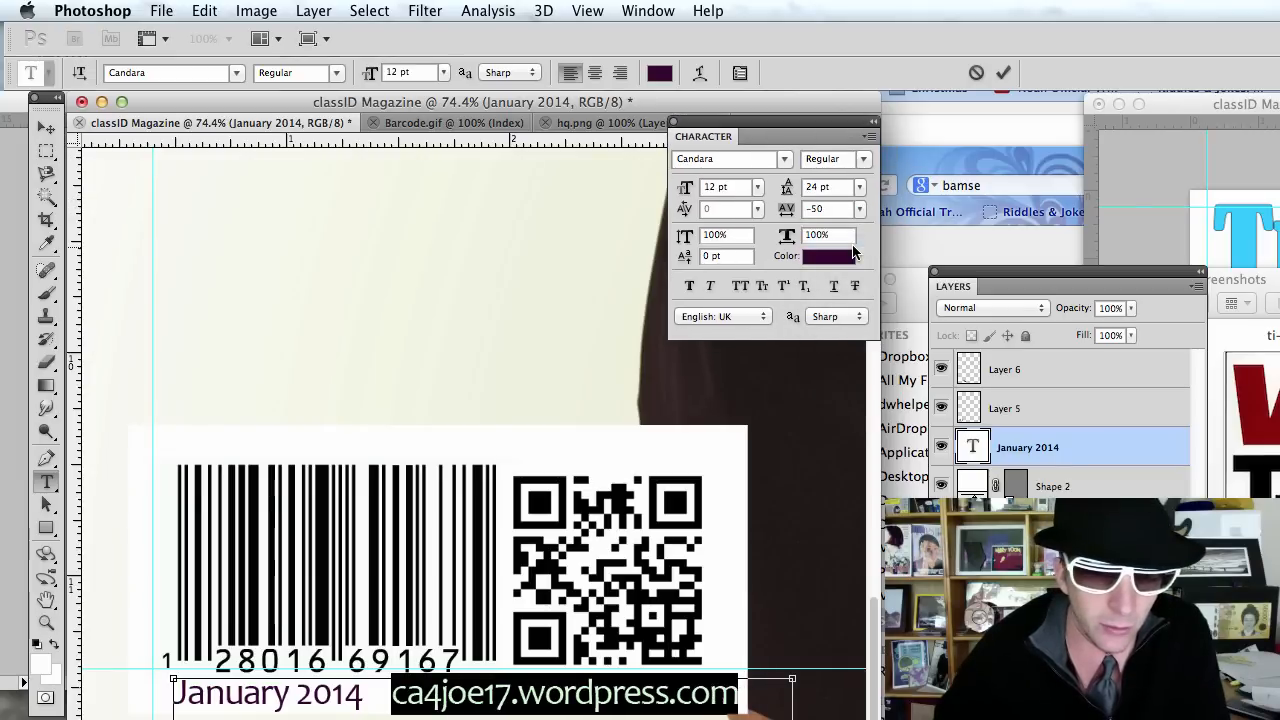
{"action": "left_click", "coordinate": [46, 127]}
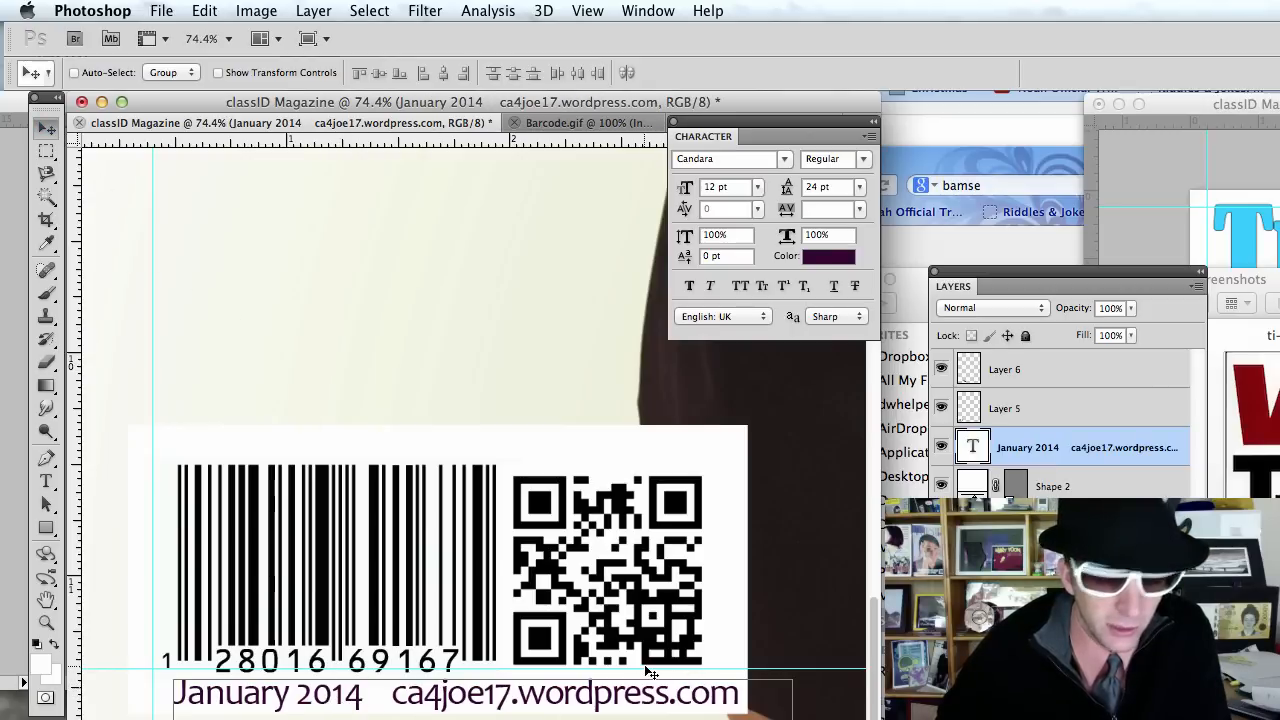
Reduce the font size of only the web address below the QR code to 11 pt
{"action": "key", "text": "t"}
{"action": "left_click", "coordinate": [603, 692]}
{"action": "double_click", "coordinate": [603, 692]}
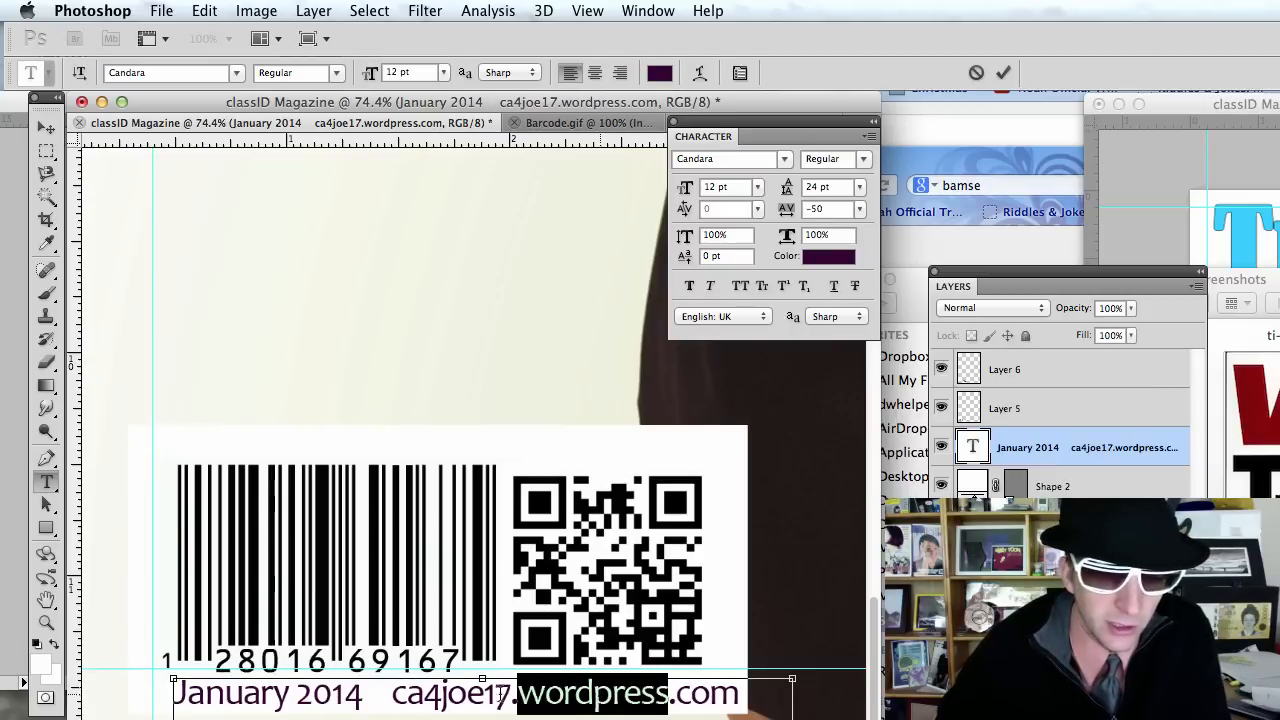
{"action": "left_click_drag", "start_coordinate": [392, 693], "coordinate": [740, 693]}
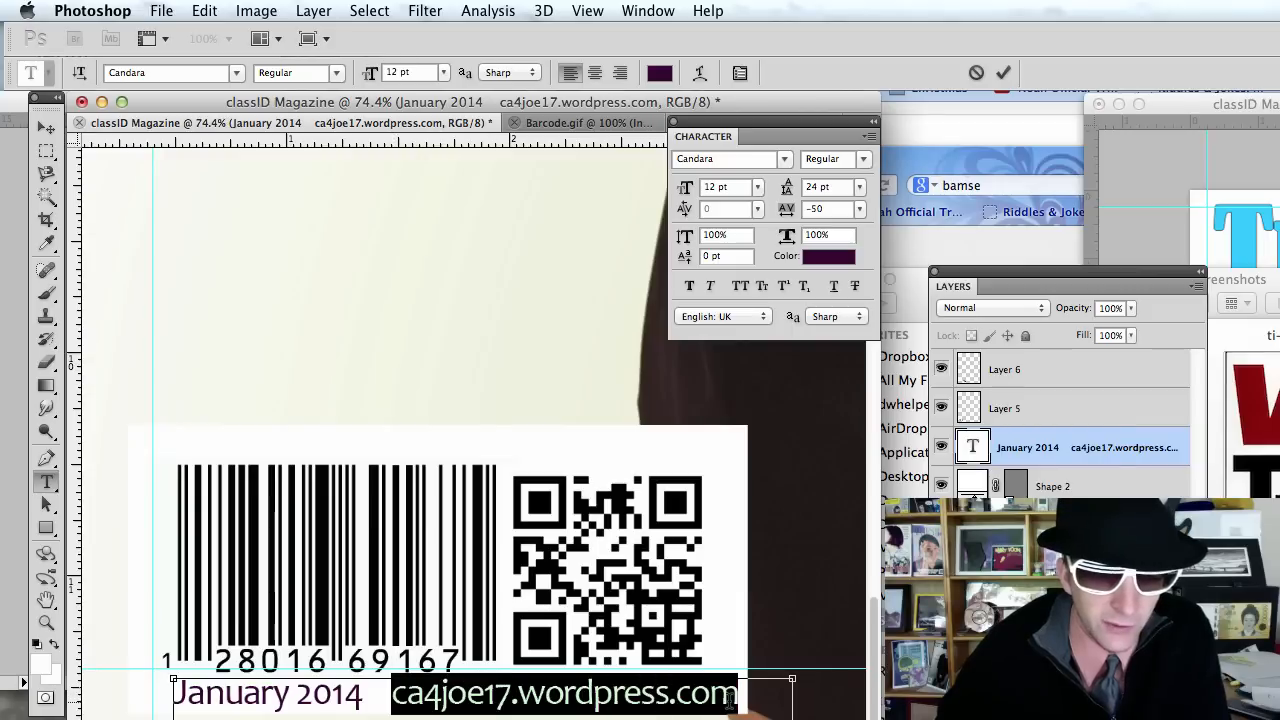
{"action": "left_click", "coordinate": [435, 72]}
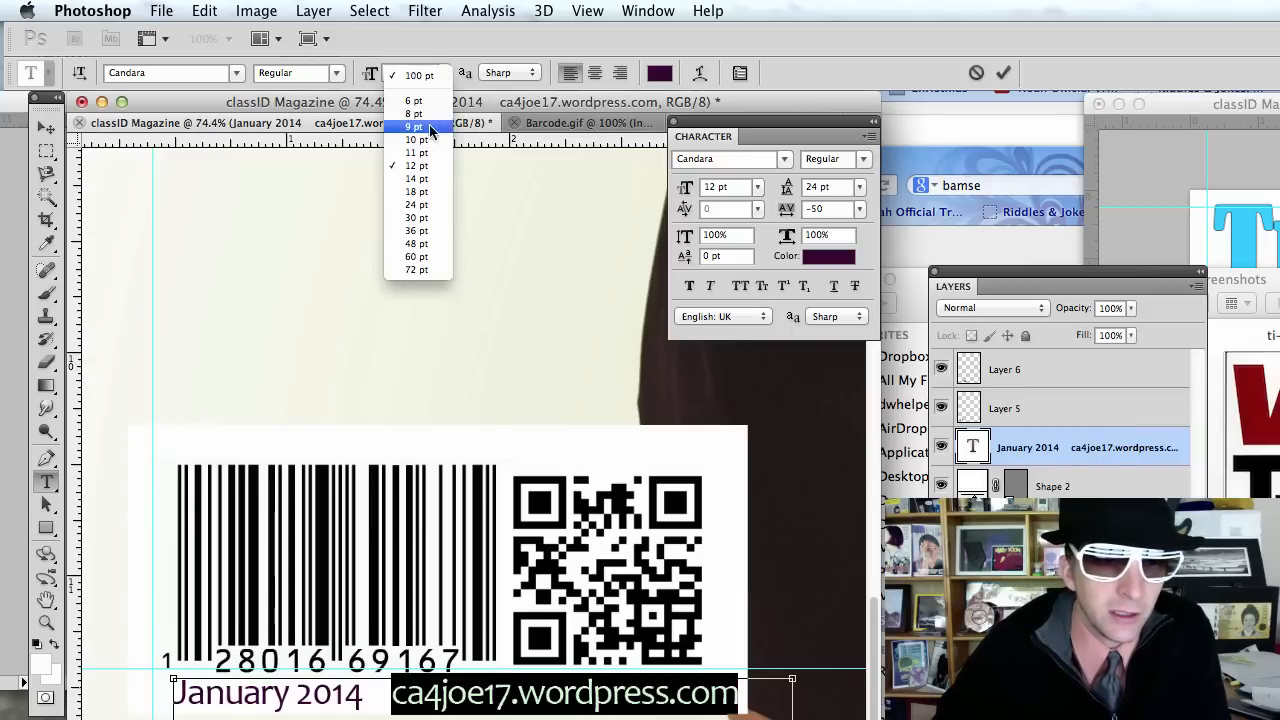
{"action": "left_click", "coordinate": [422, 157]}
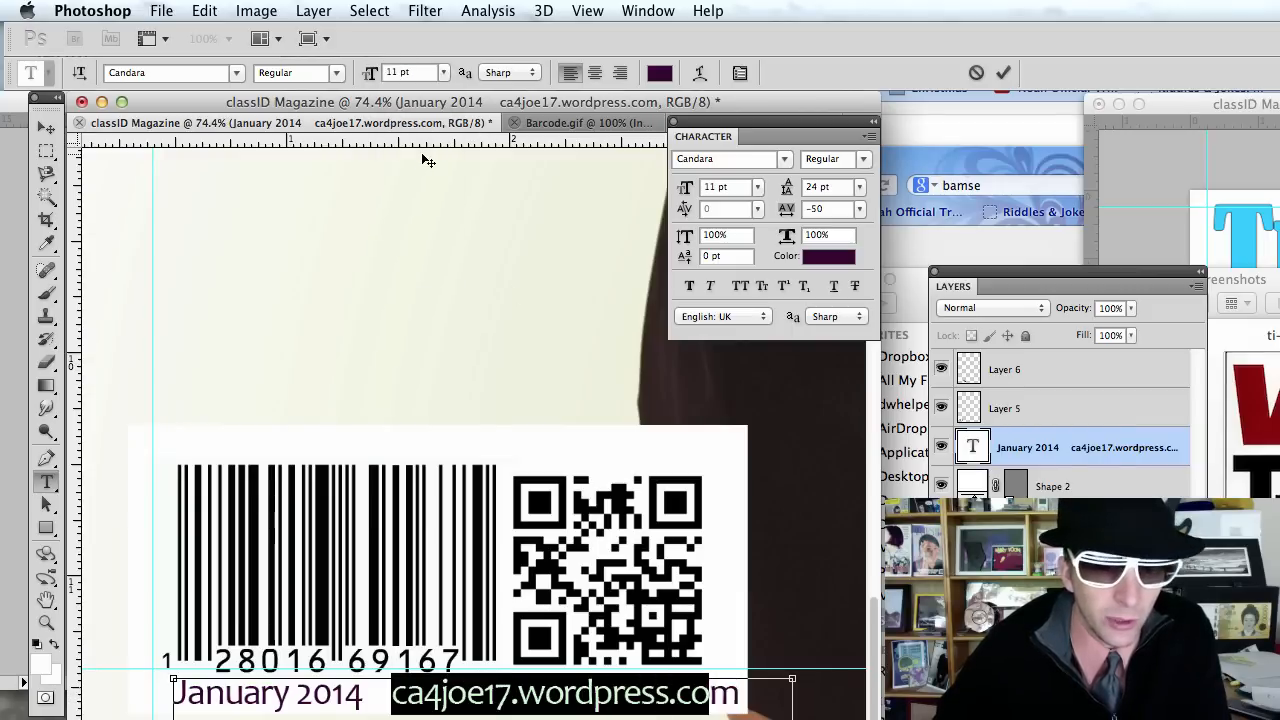
{"action": "left_click", "coordinate": [46, 127]}
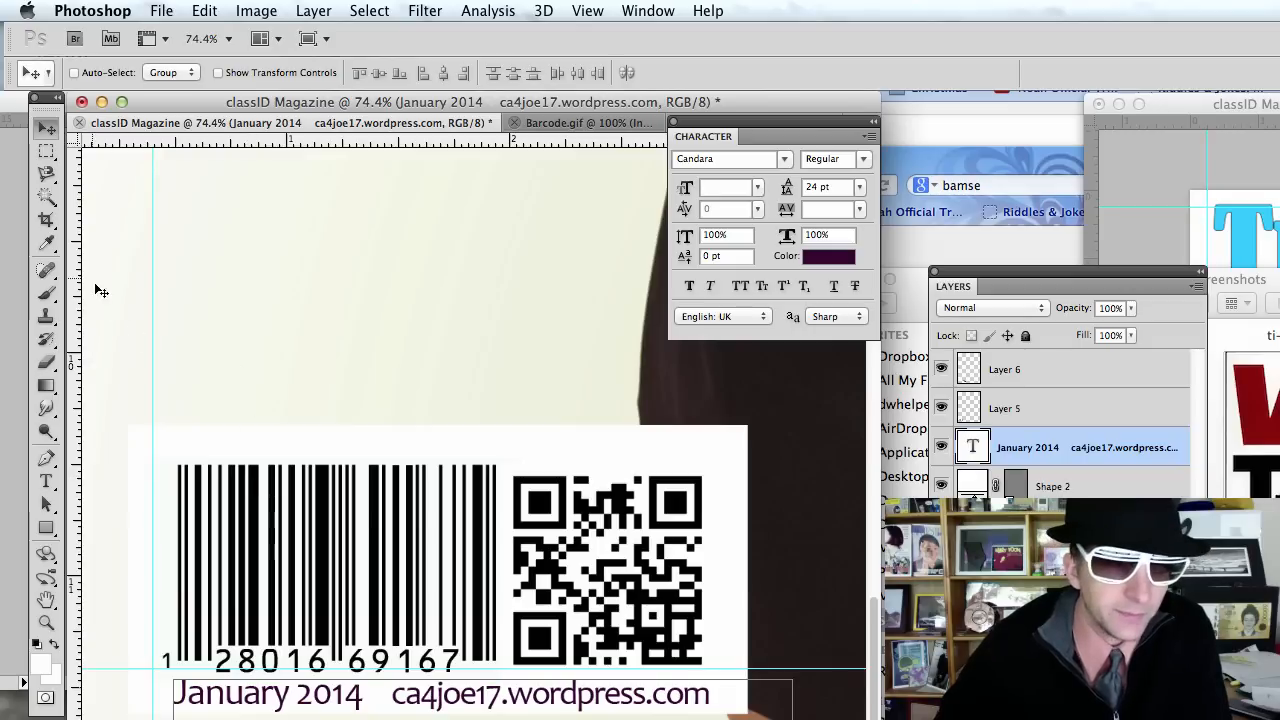
Add a new text line reading "$.5.99 US $7.50 CAN" in the white box just above the barcode
{"action": "left_click", "coordinate": [46, 481]}
{"action": "left_click", "coordinate": [210, 448]}
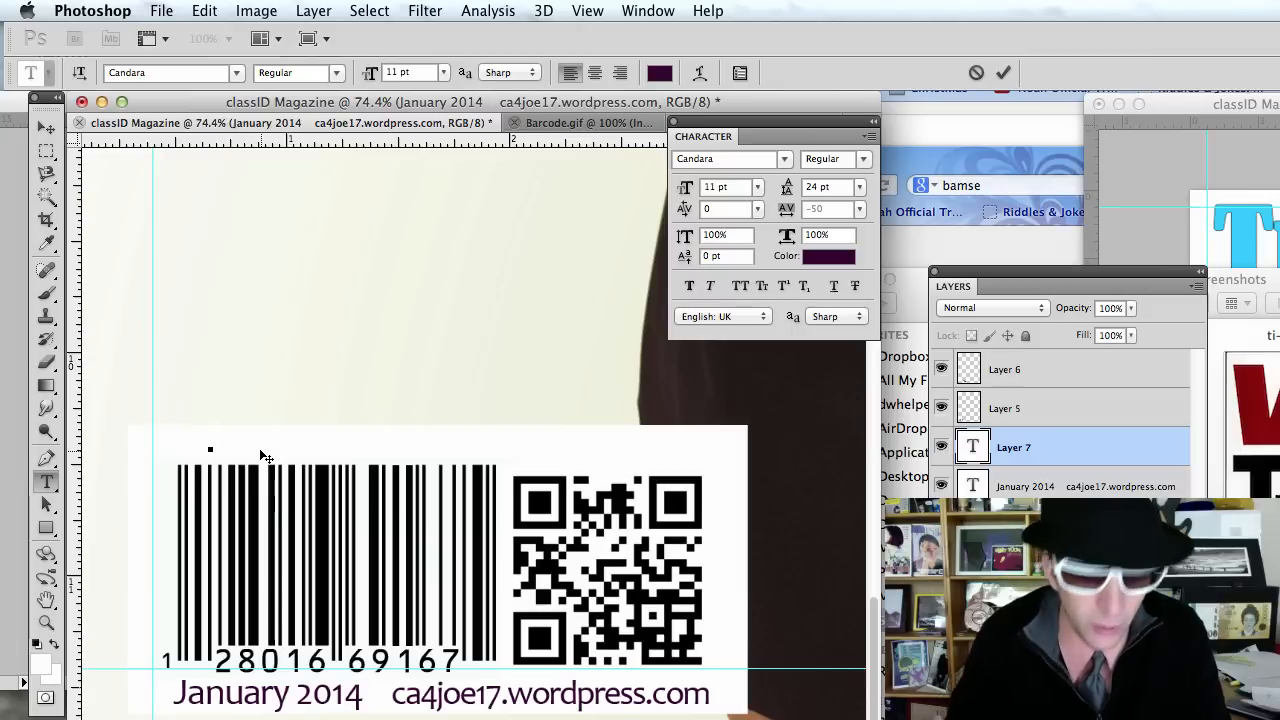
{"action": "type", "text": "$"}
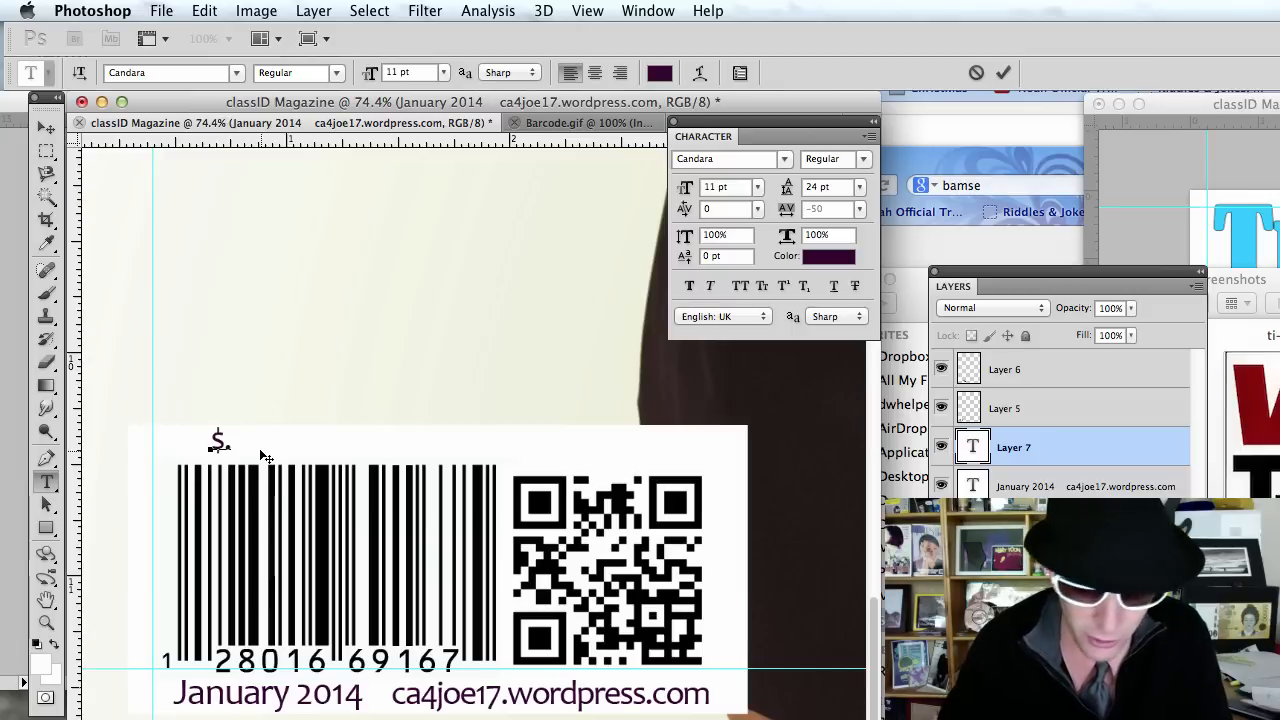
{"action": "type", "text": "5."}
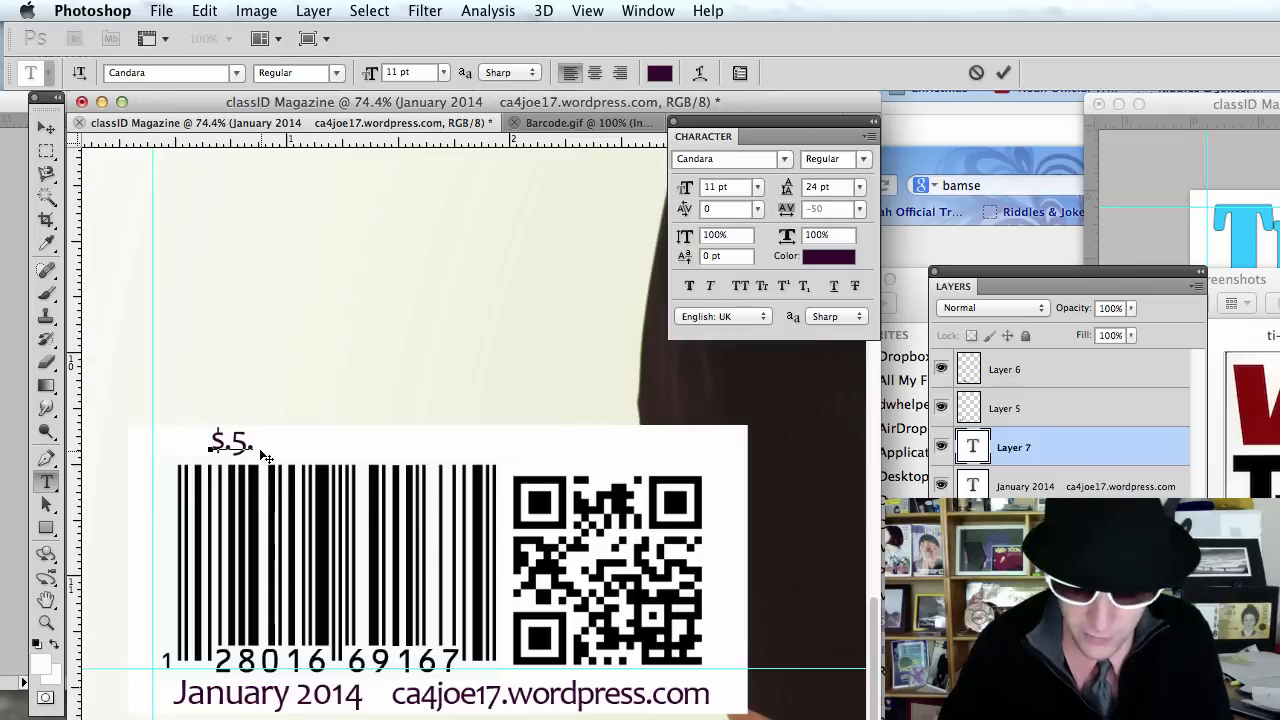
{"action": "type", "text": "99"}
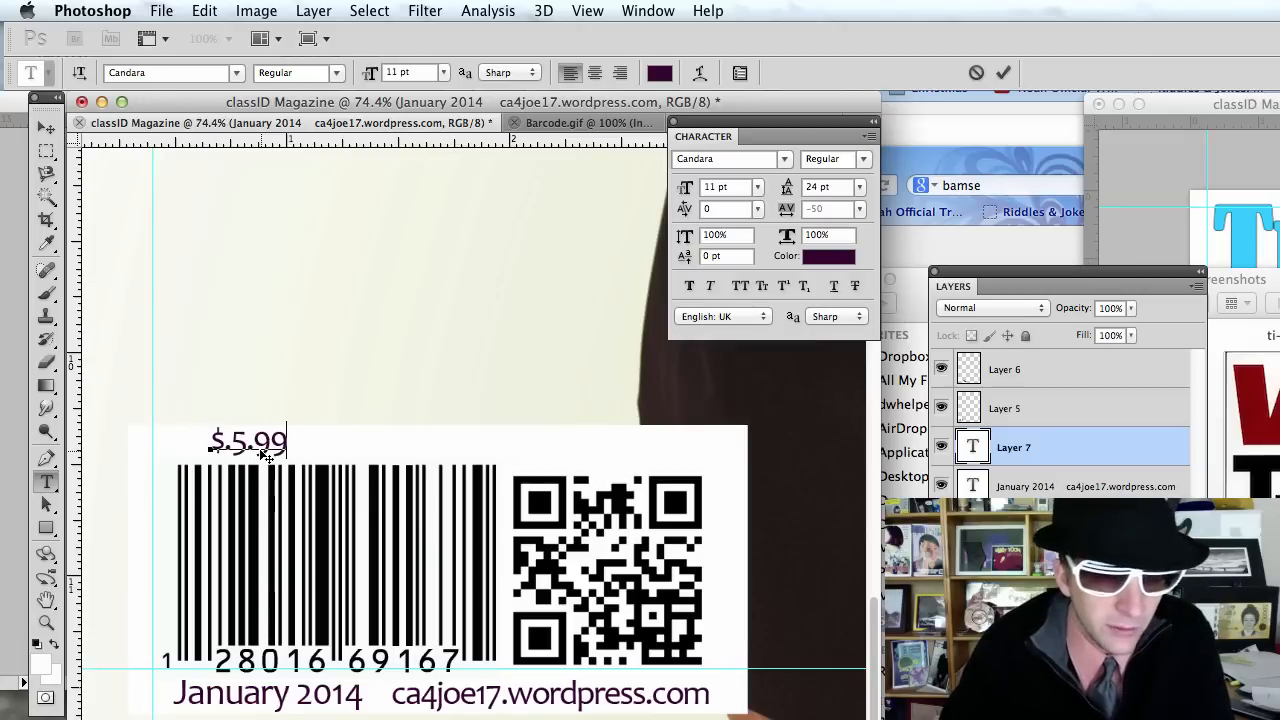
{"action": "type", "text": " US"}
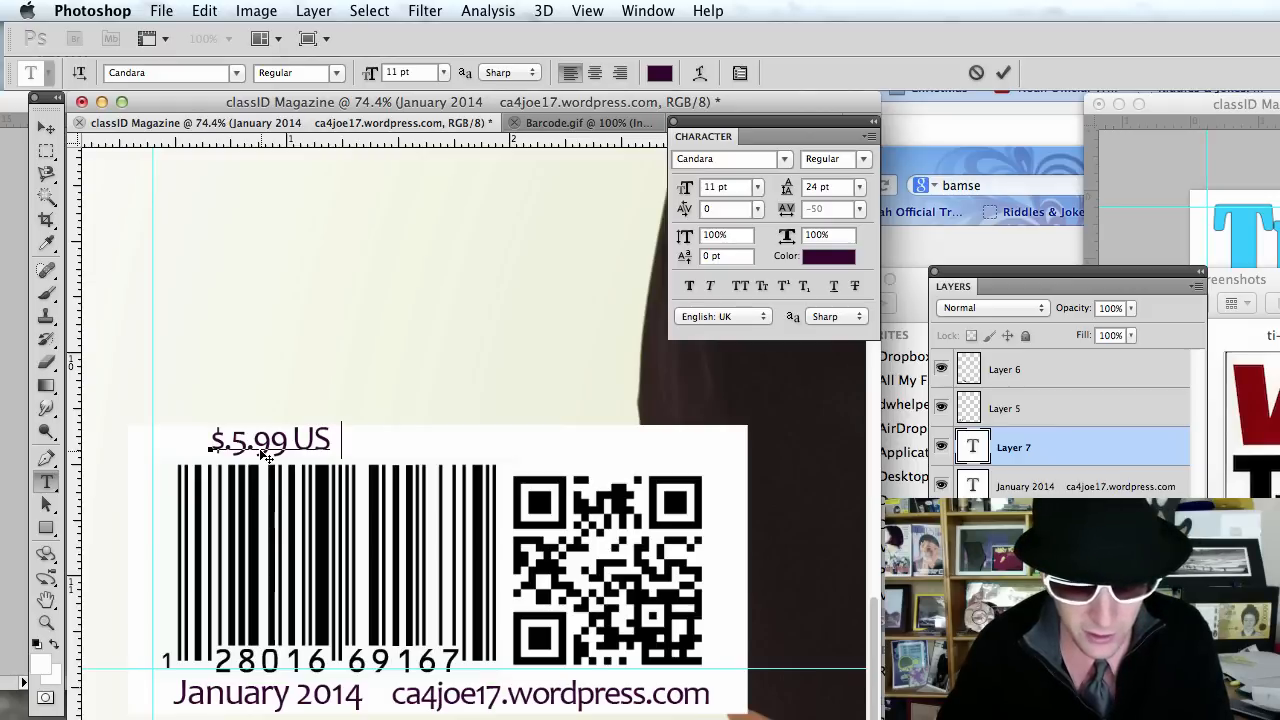
{"action": "type", "text": "$7."}
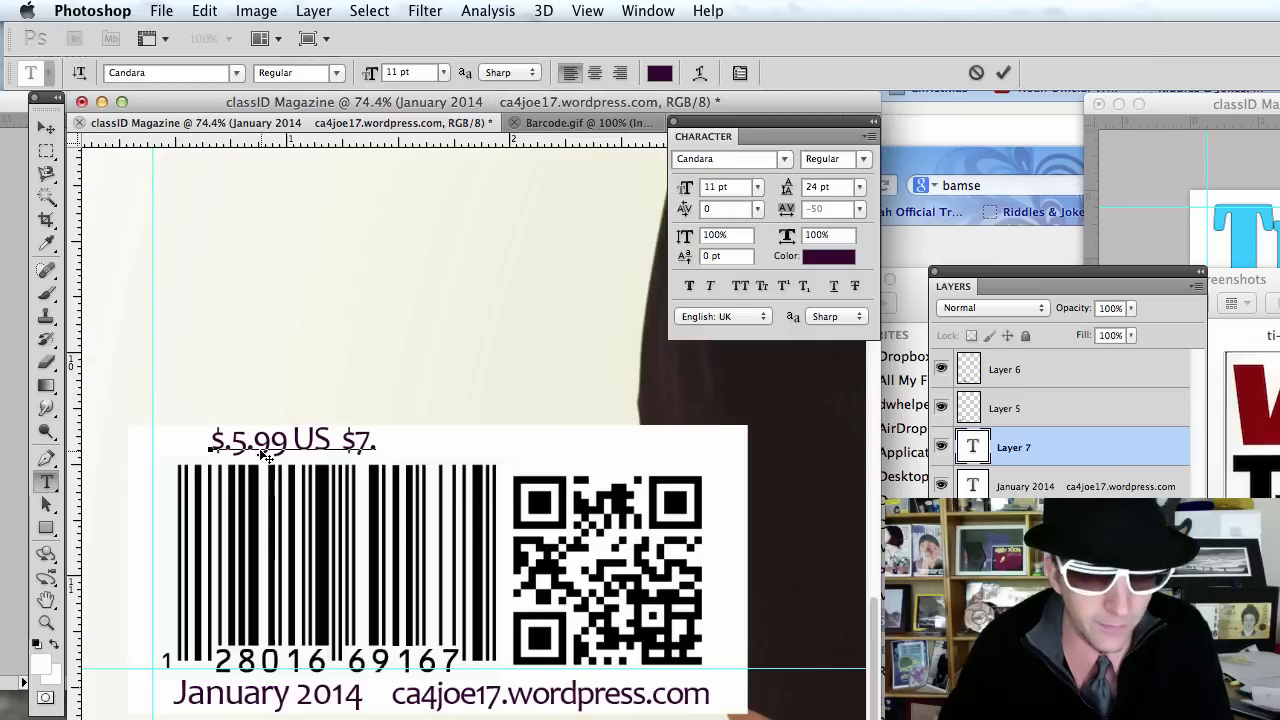
{"action": "type", "text": "5 "}
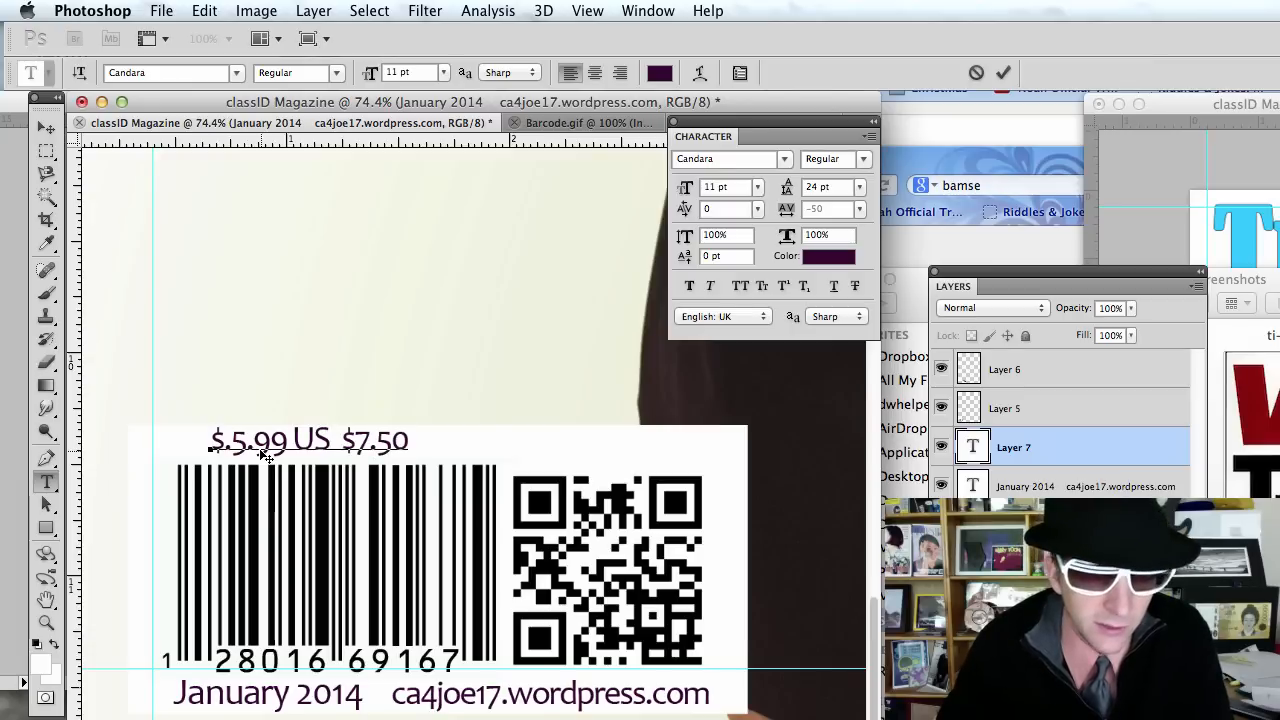
{"action": "type", "text": " CAN"}
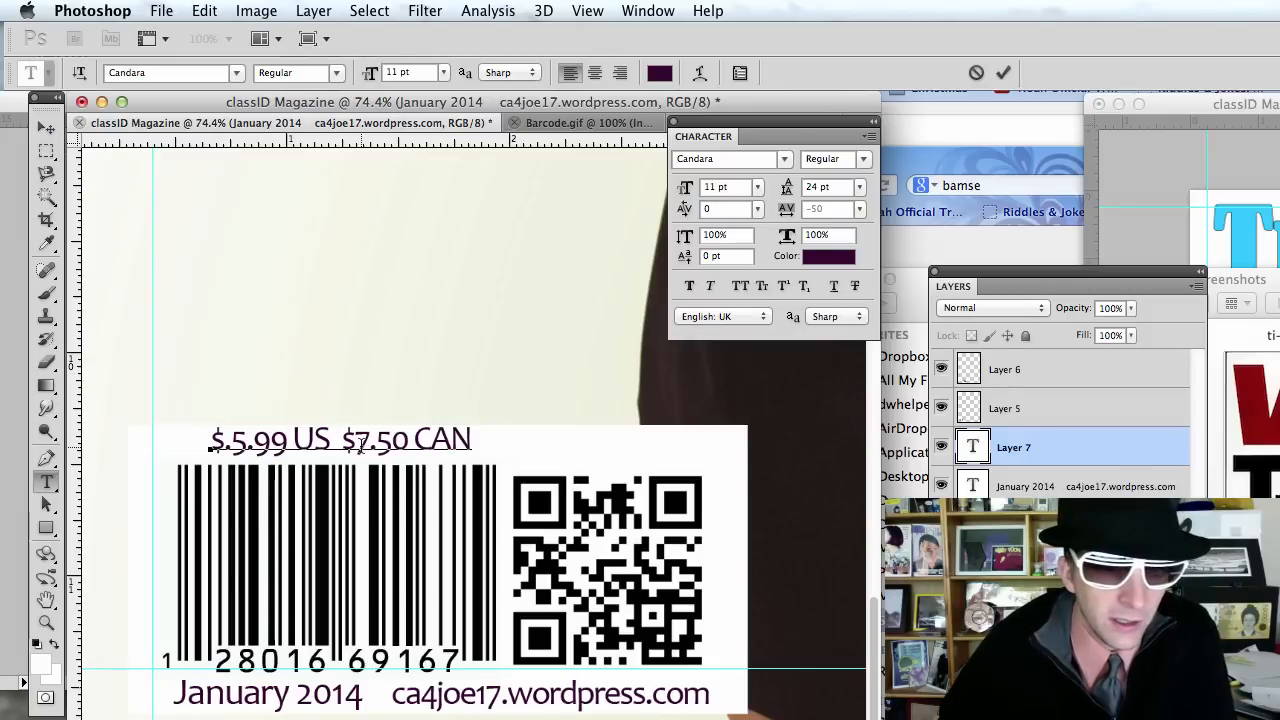
Set the tracking of the whole price line to 10 and shift the line so it sits centred above the barcode
{"action": "double_click", "coordinate": [369, 443]}
{"action": "left_click", "coordinate": [369, 443]}
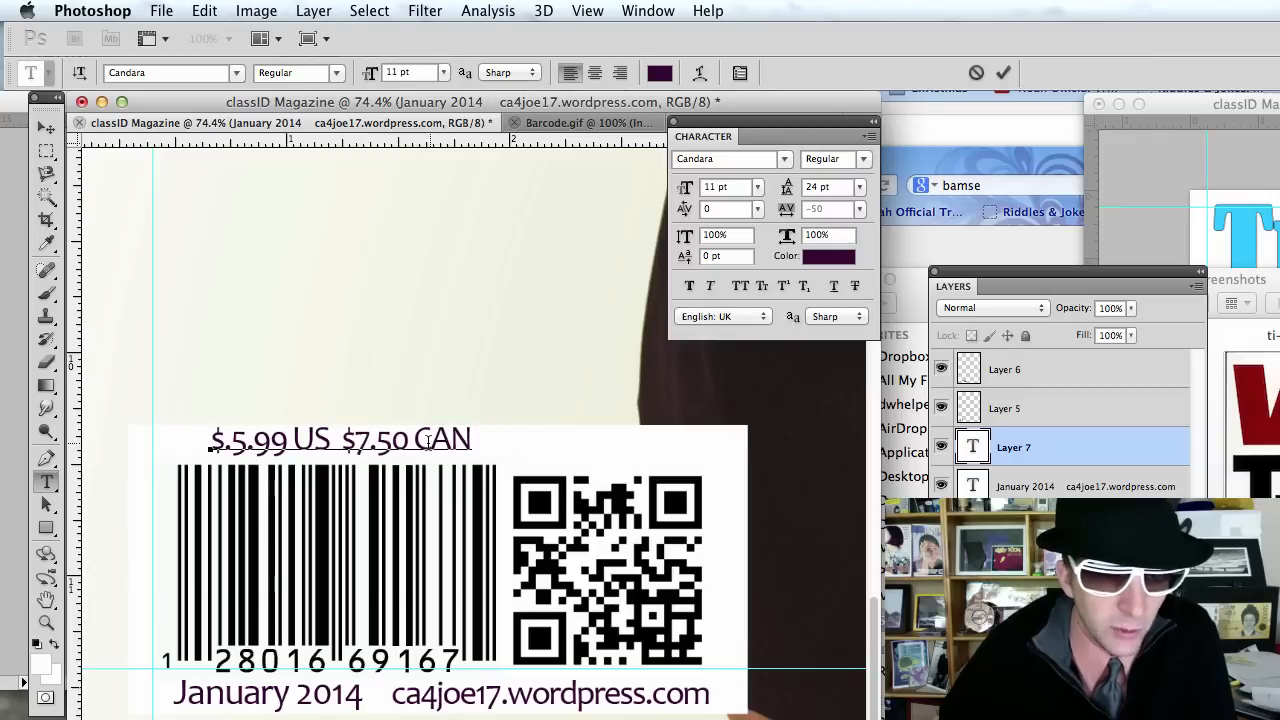
{"action": "left_click_drag", "start_coordinate": [472, 443], "coordinate": [210, 445]}
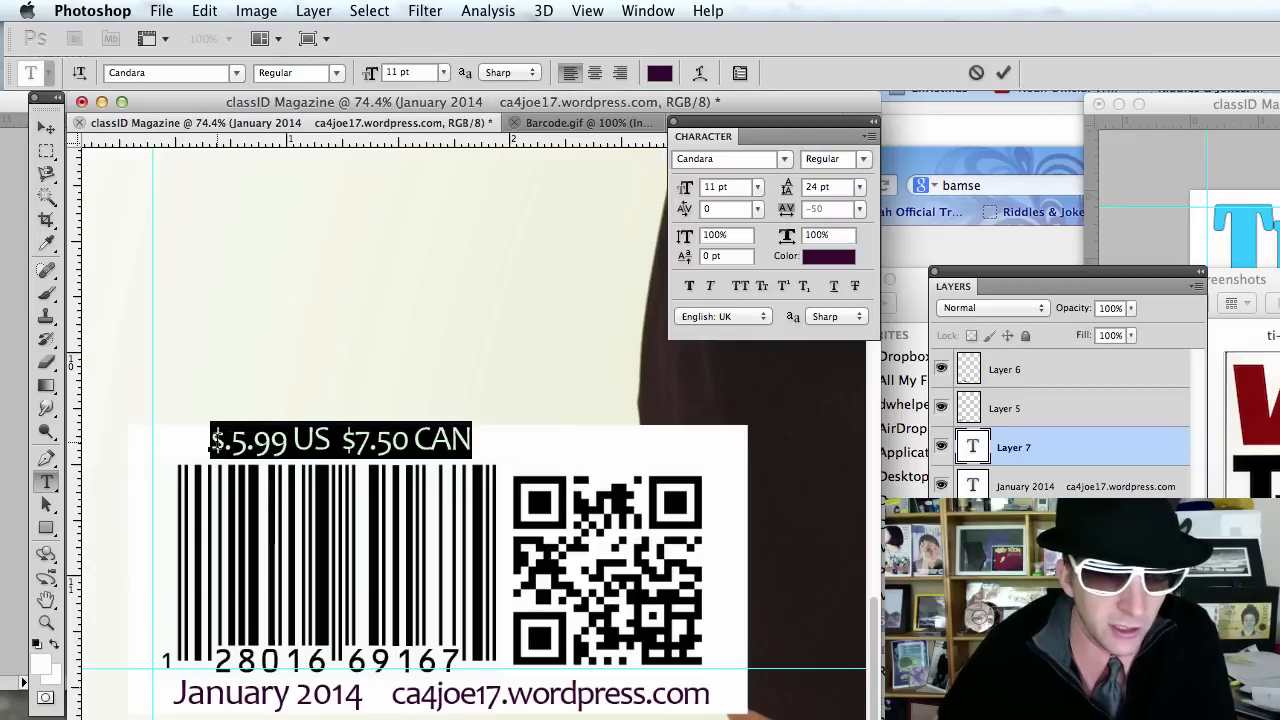
{"action": "left_click", "coordinate": [859, 213]}
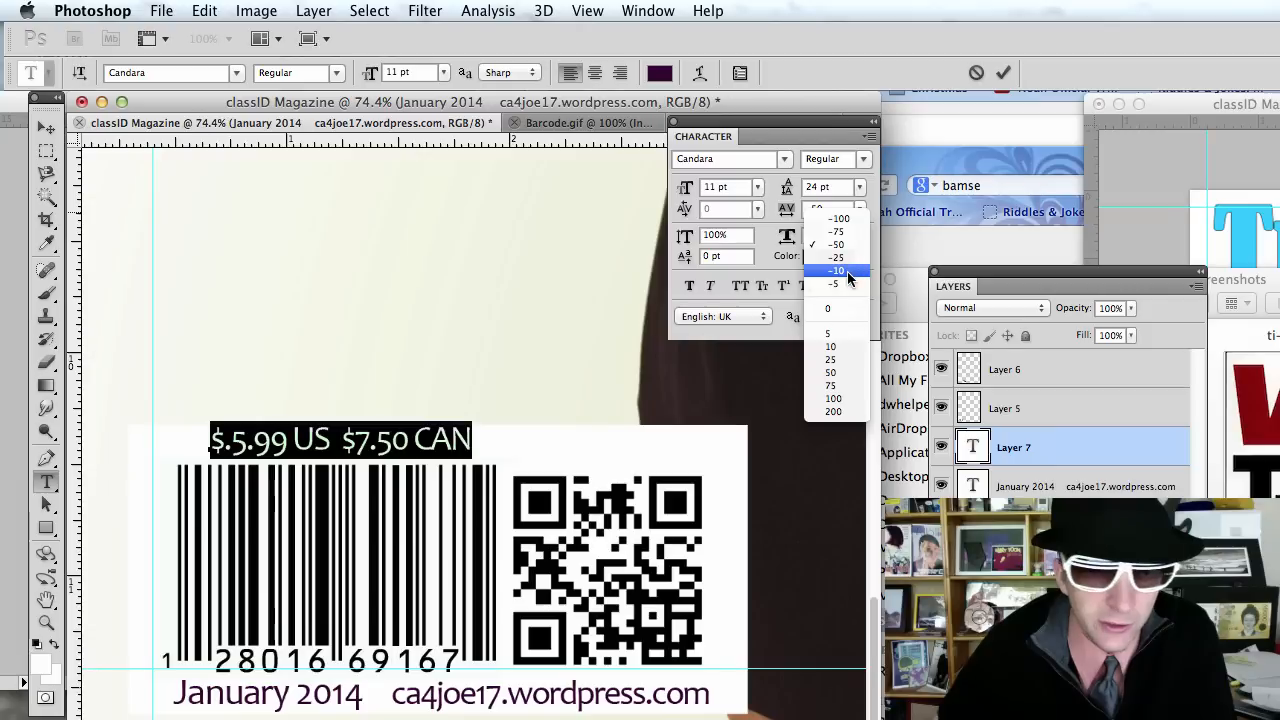
{"action": "left_click", "coordinate": [847, 271]}
{"action": "left_click", "coordinate": [860, 208]}
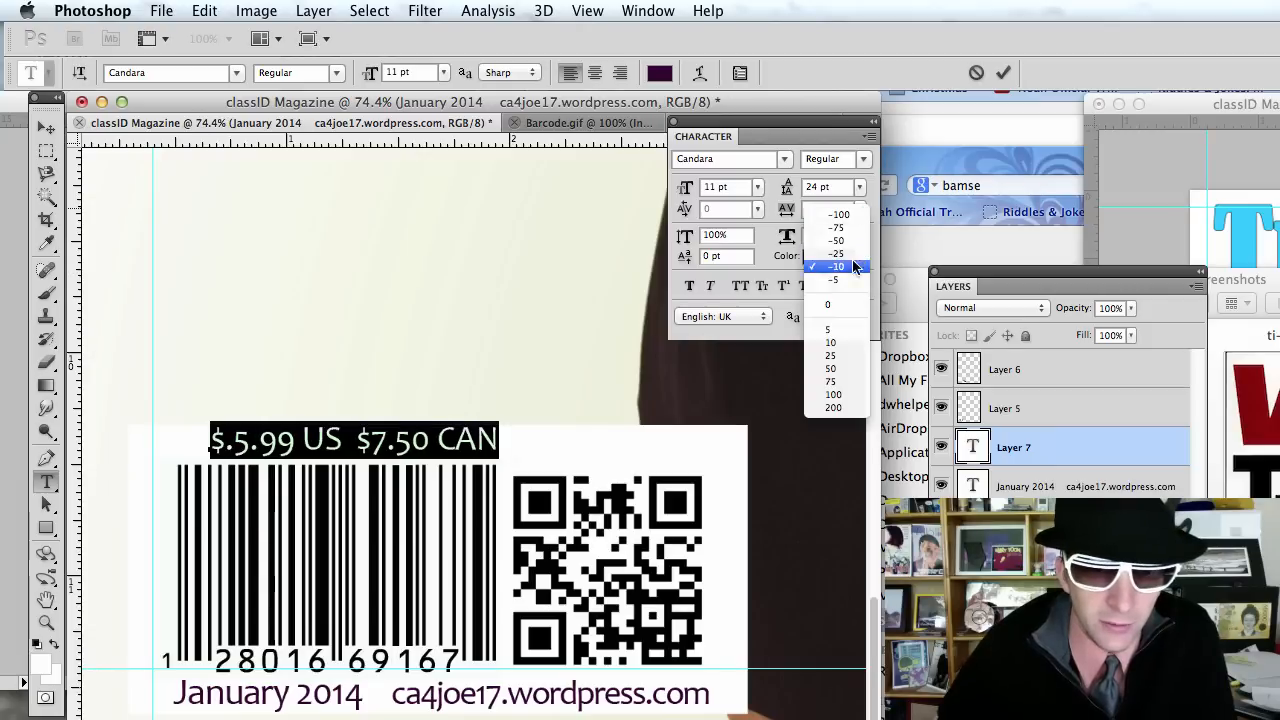
{"action": "left_click", "coordinate": [838, 305]}
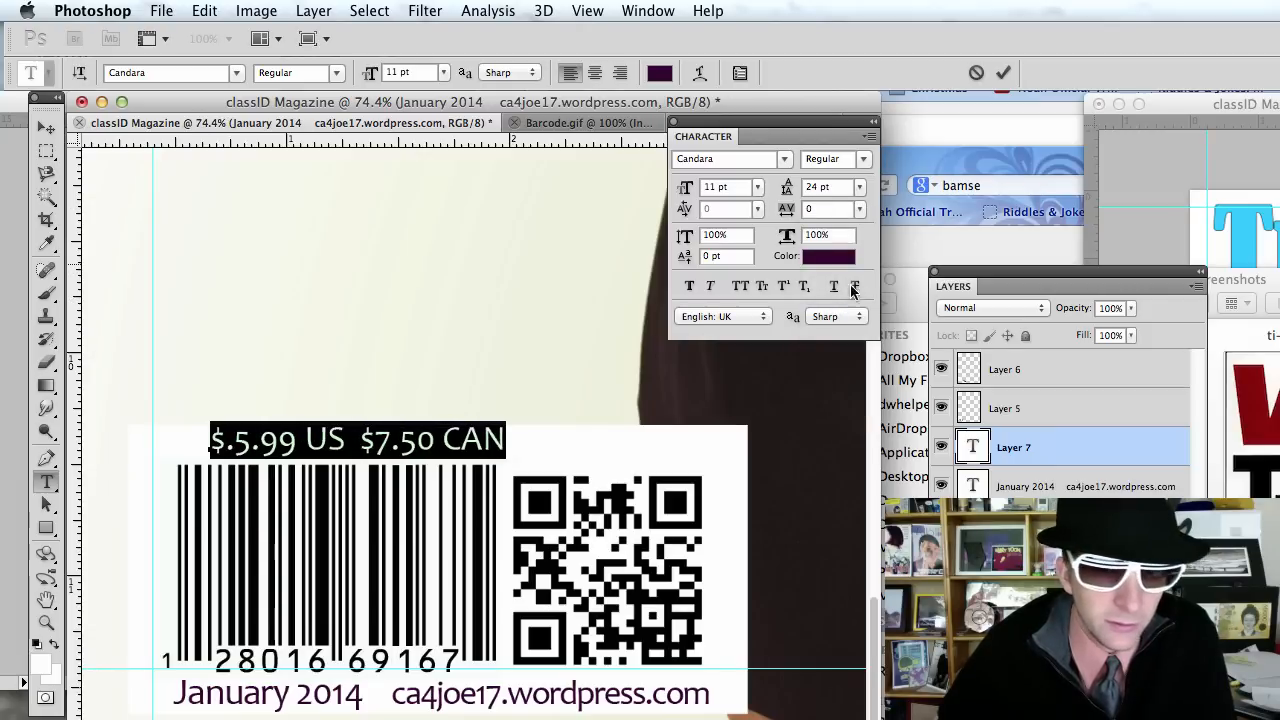
{"action": "left_click", "coordinate": [861, 210]}
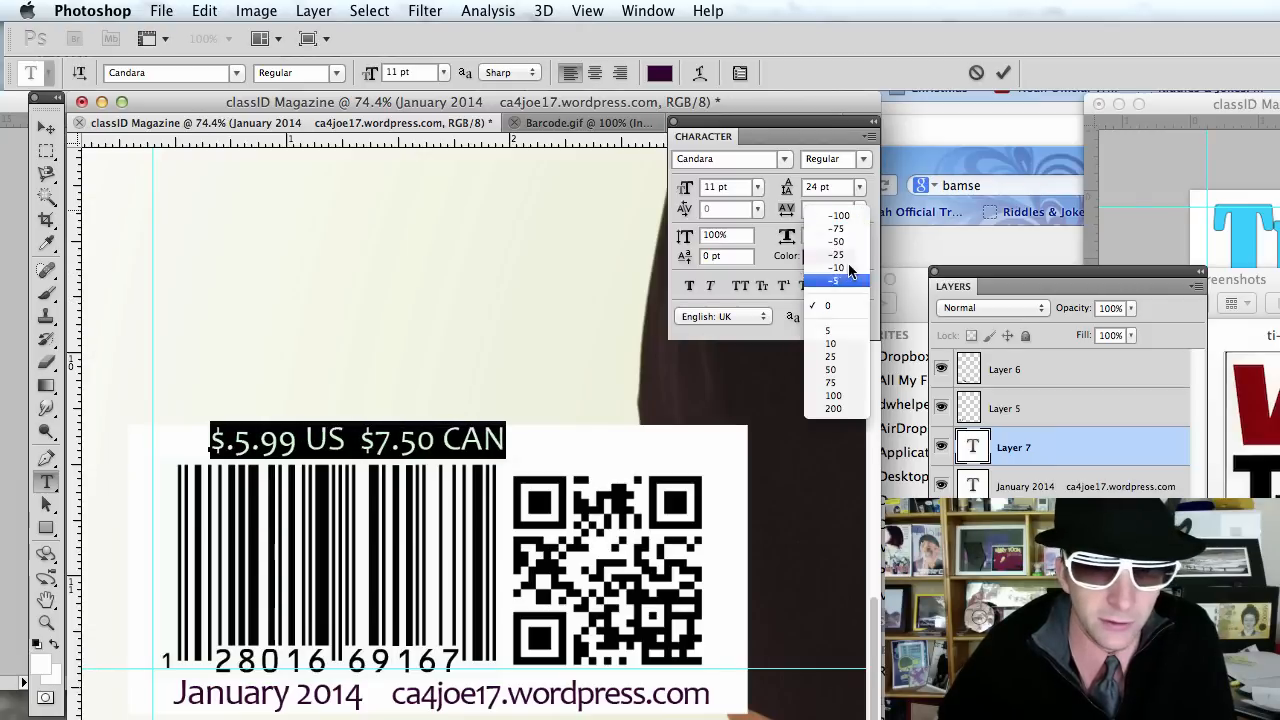
{"action": "left_click", "coordinate": [826, 345]}
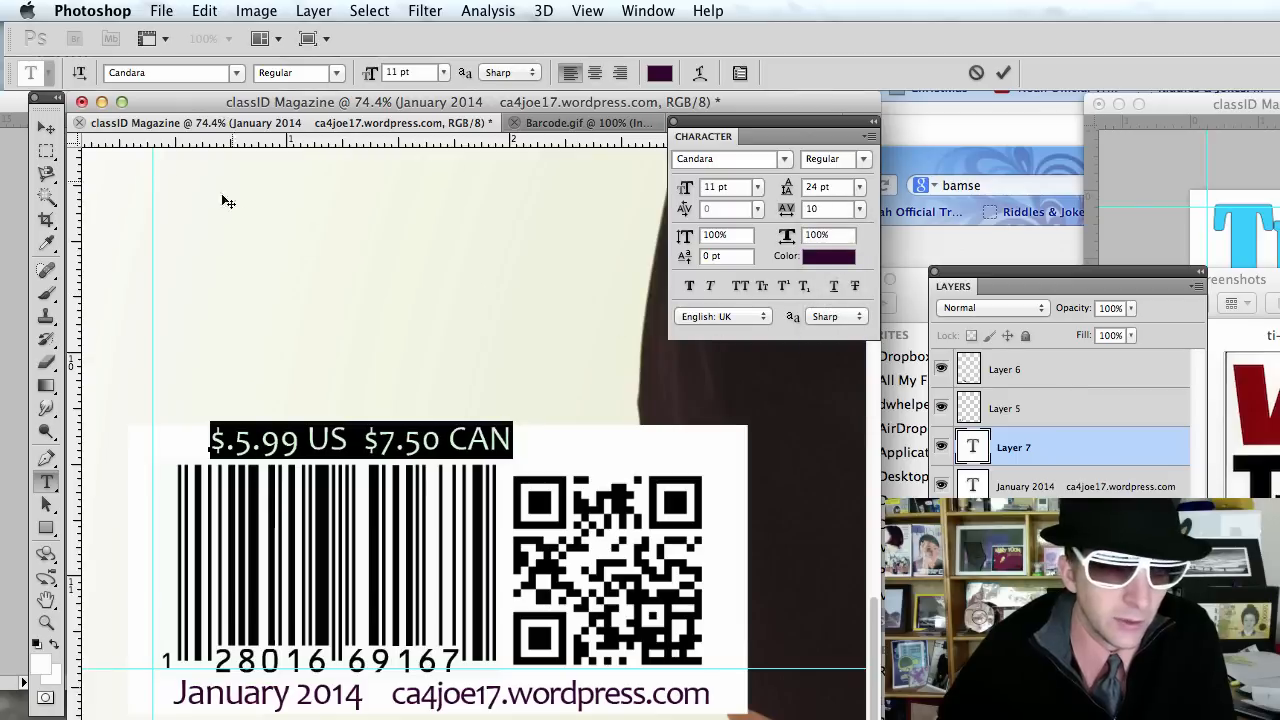
{"action": "left_click", "coordinate": [46, 129]}
{"action": "left_click_drag", "start_coordinate": [333, 452], "coordinate": [303, 450]}
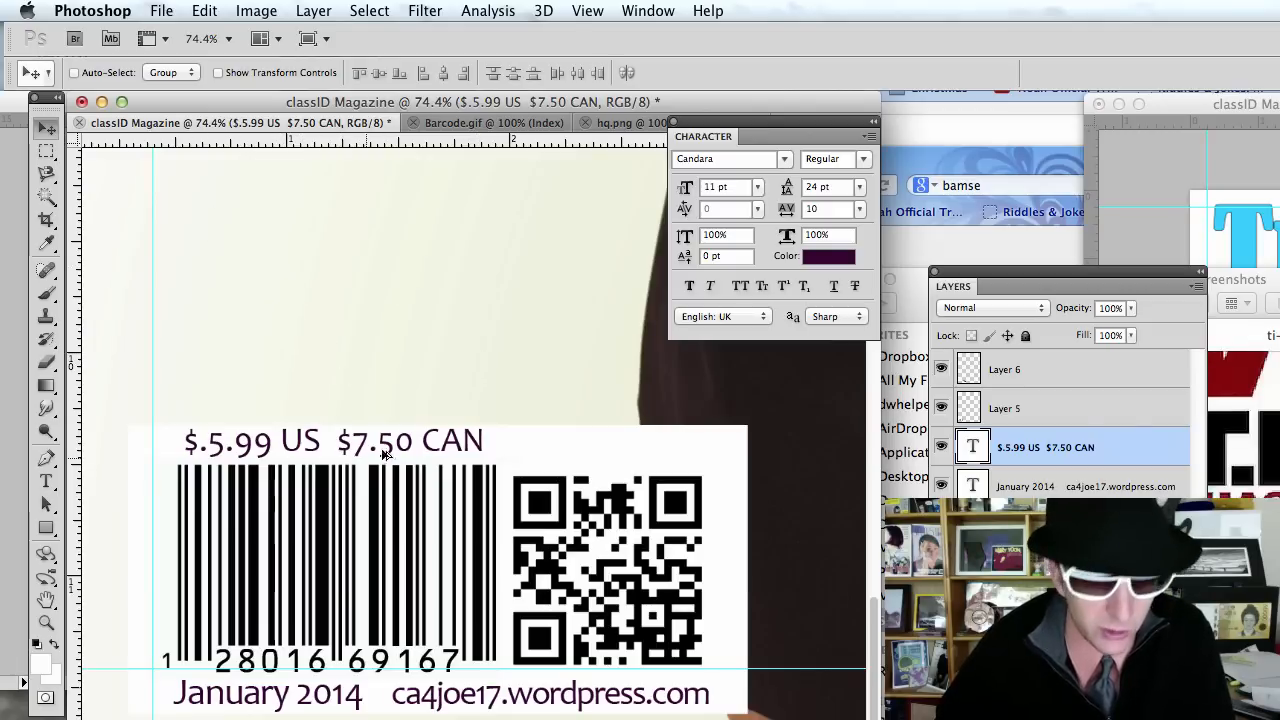
Select the two codes, both text lines and the white box together and move them up and inward from the bottom-left margin guides
{"action": "scroll", "coordinate": [440, 680], "scroll_direction": "down", "scroll_amount": 5}
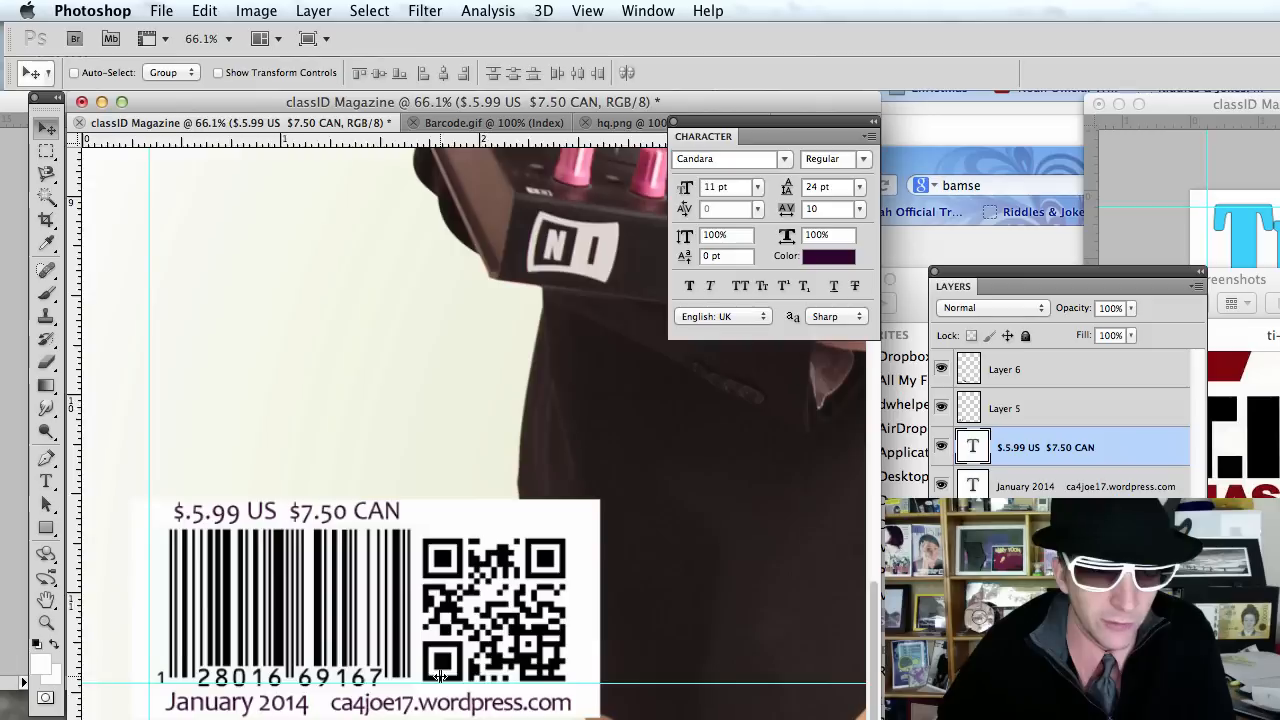
{"action": "scroll", "coordinate": [448, 651], "scroll_direction": "down", "scroll_amount": 5}
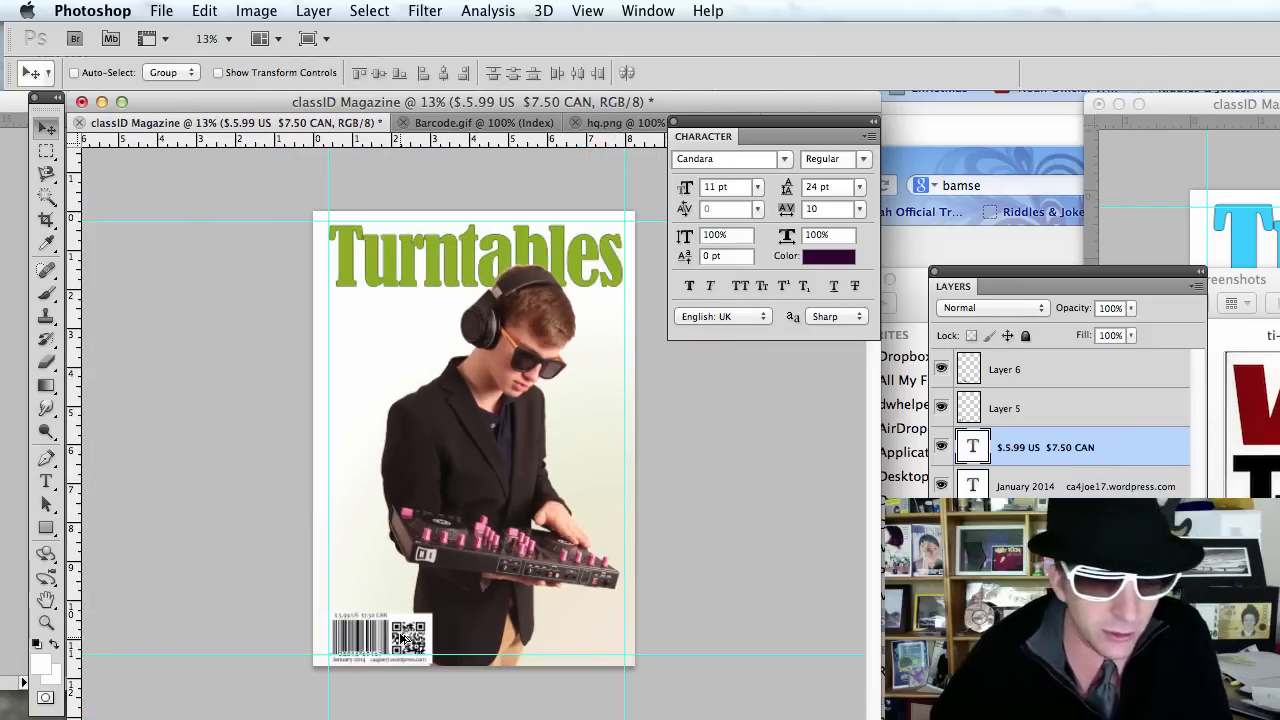
{"action": "scroll", "coordinate": [404, 648], "scroll_direction": "up", "scroll_amount": 1}
{"action": "scroll", "coordinate": [404, 648], "scroll_direction": "up", "scroll_amount": 2}
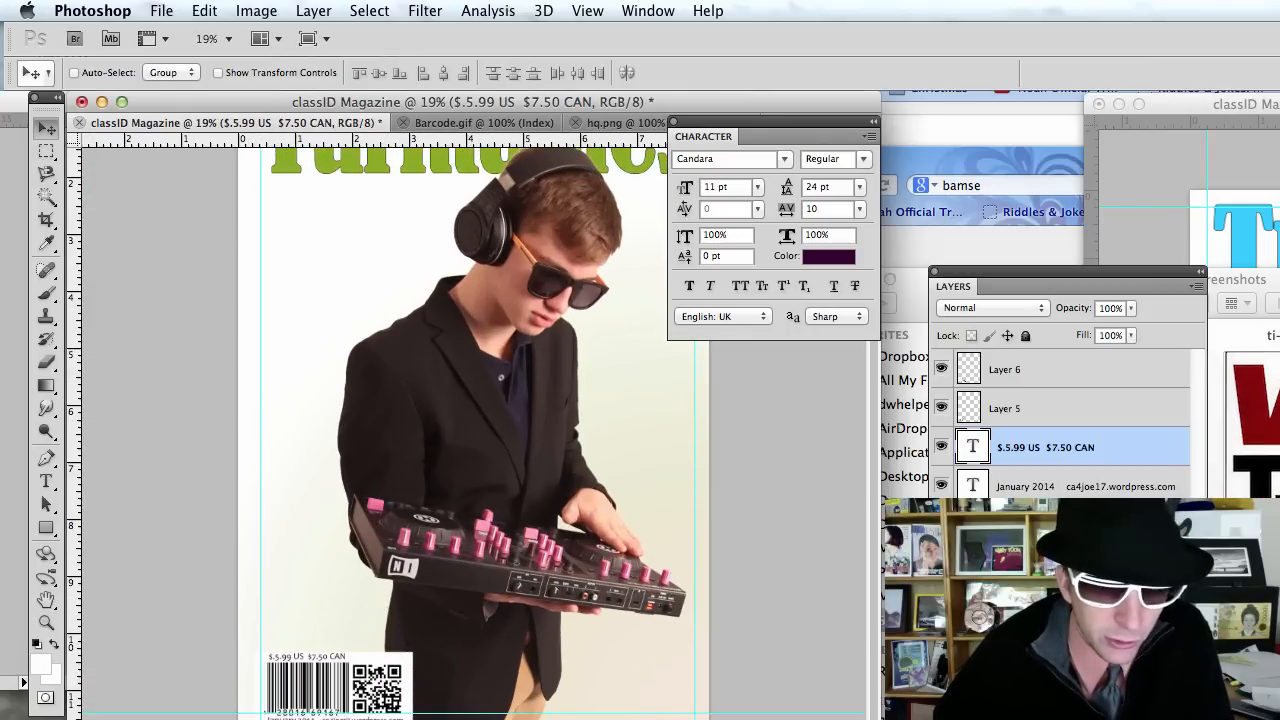
{"action": "scroll", "coordinate": [463, 551], "scroll_direction": "up", "scroll_amount": 3}
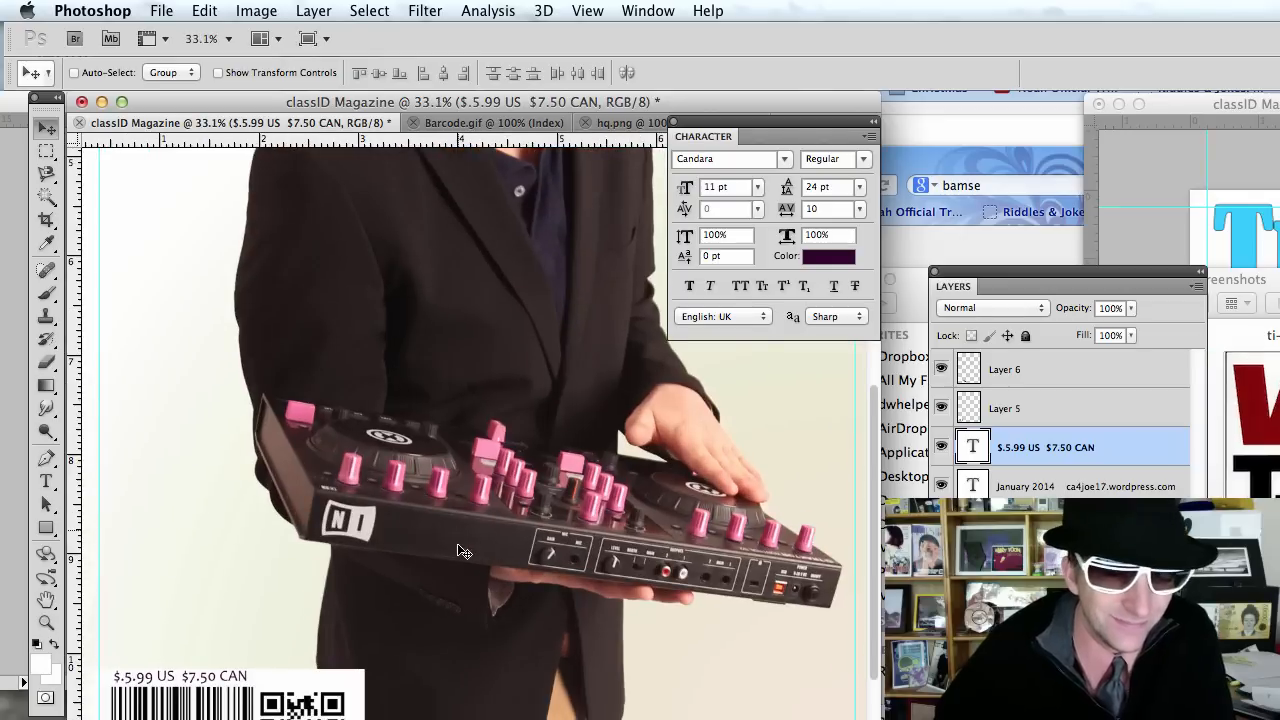
{"action": "scroll", "coordinate": [463, 551], "scroll_direction": "down", "scroll_amount": 3}
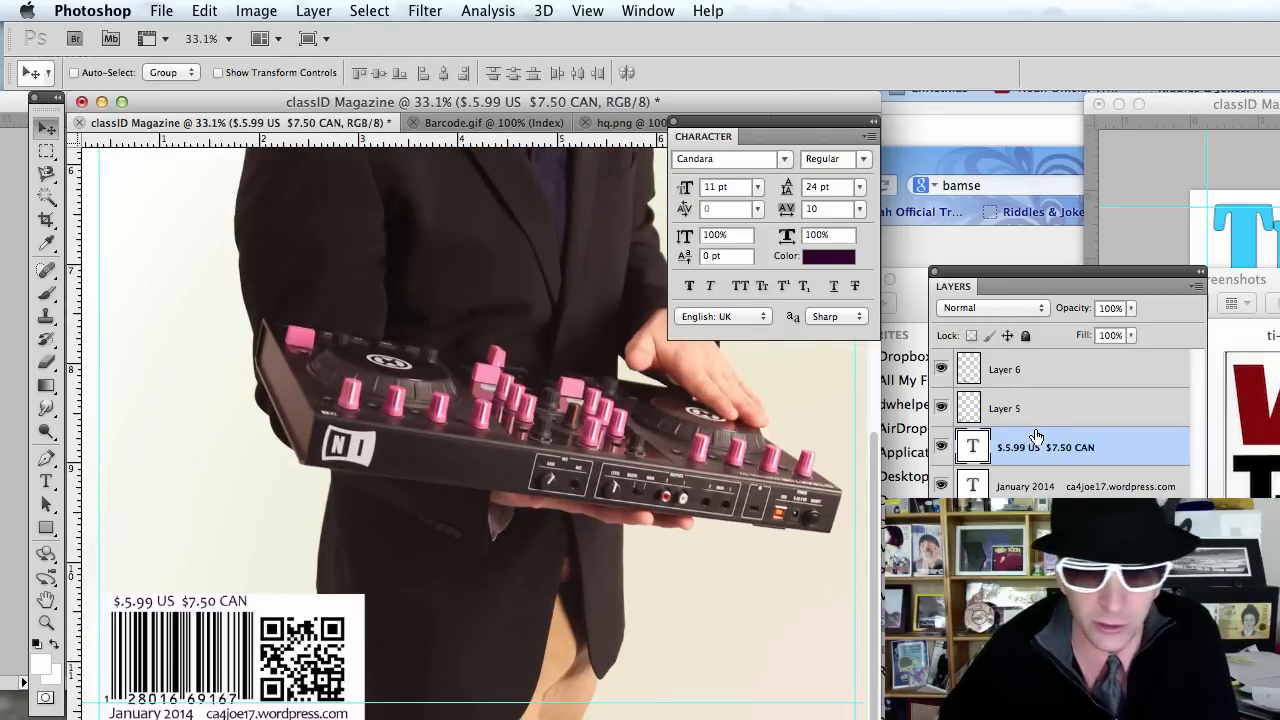
{"action": "left_click", "coordinate": [1030, 489]}
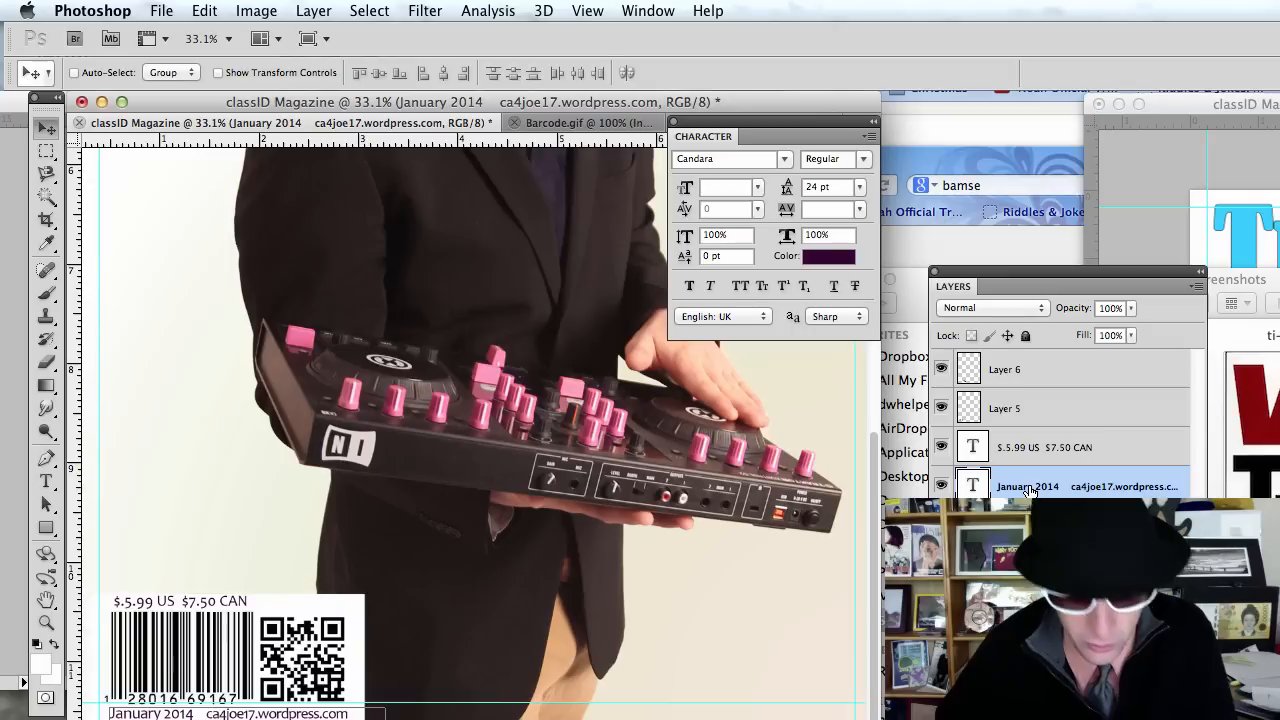
{"action": "left_click", "coordinate": [1030, 525]}
{"action": "left_click", "coordinate": [1034, 371], "text": "shift"}
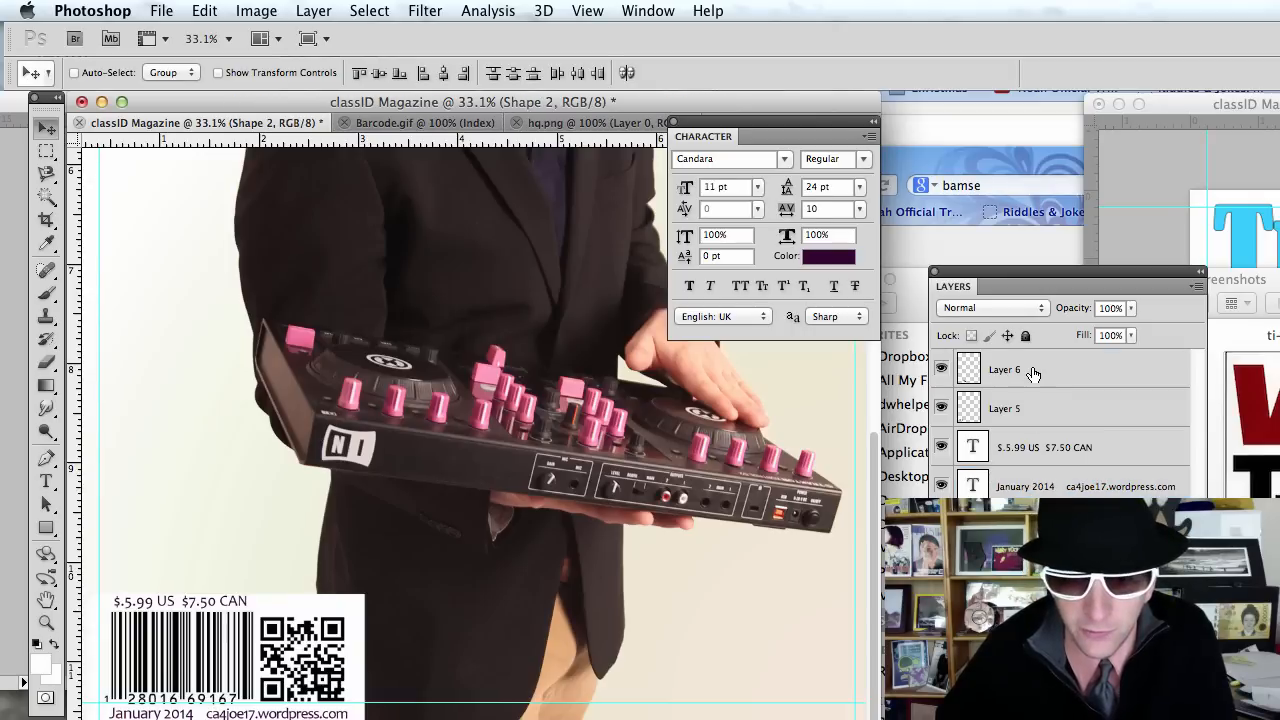
{"action": "left_click_drag", "start_coordinate": [1035, 259], "coordinate": [960, 67]}
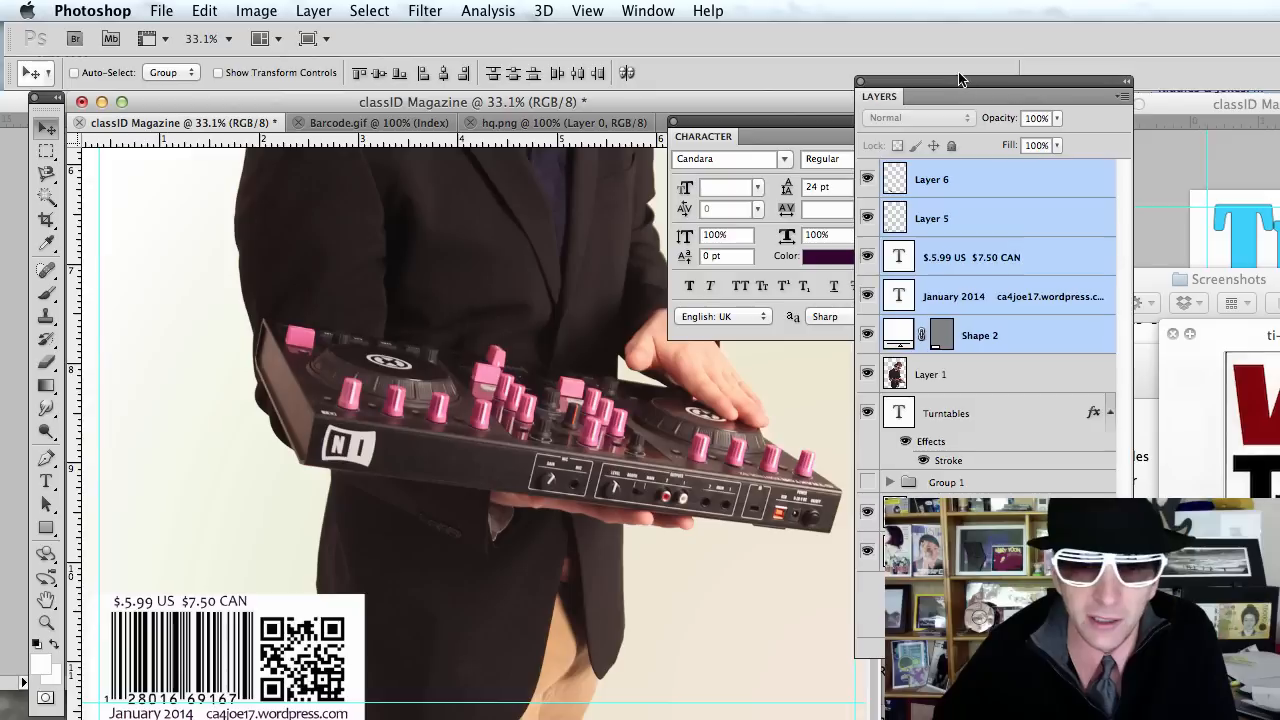
{"action": "left_click_drag", "start_coordinate": [238, 636], "coordinate": [238, 612]}
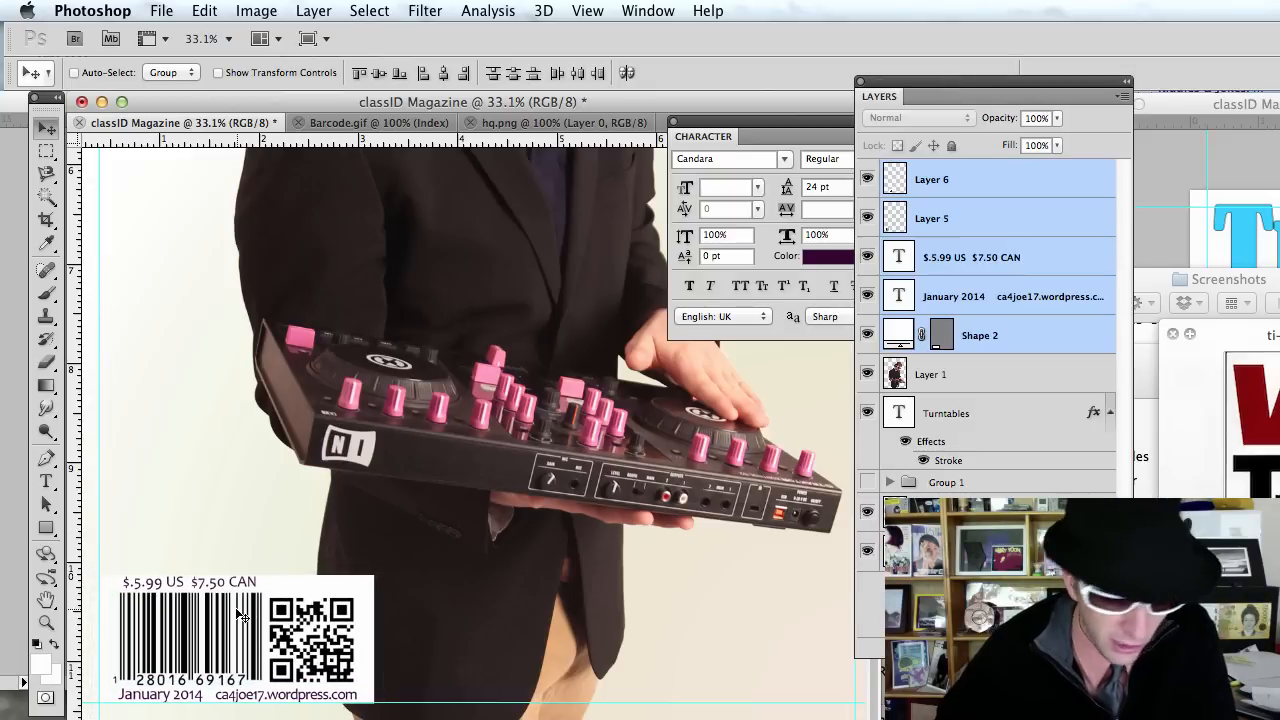
Scale the selected barcode box group proportionally to 92.10% and place it in the corner formed by the margin guides
{"action": "key", "text": "ctrl+t"}
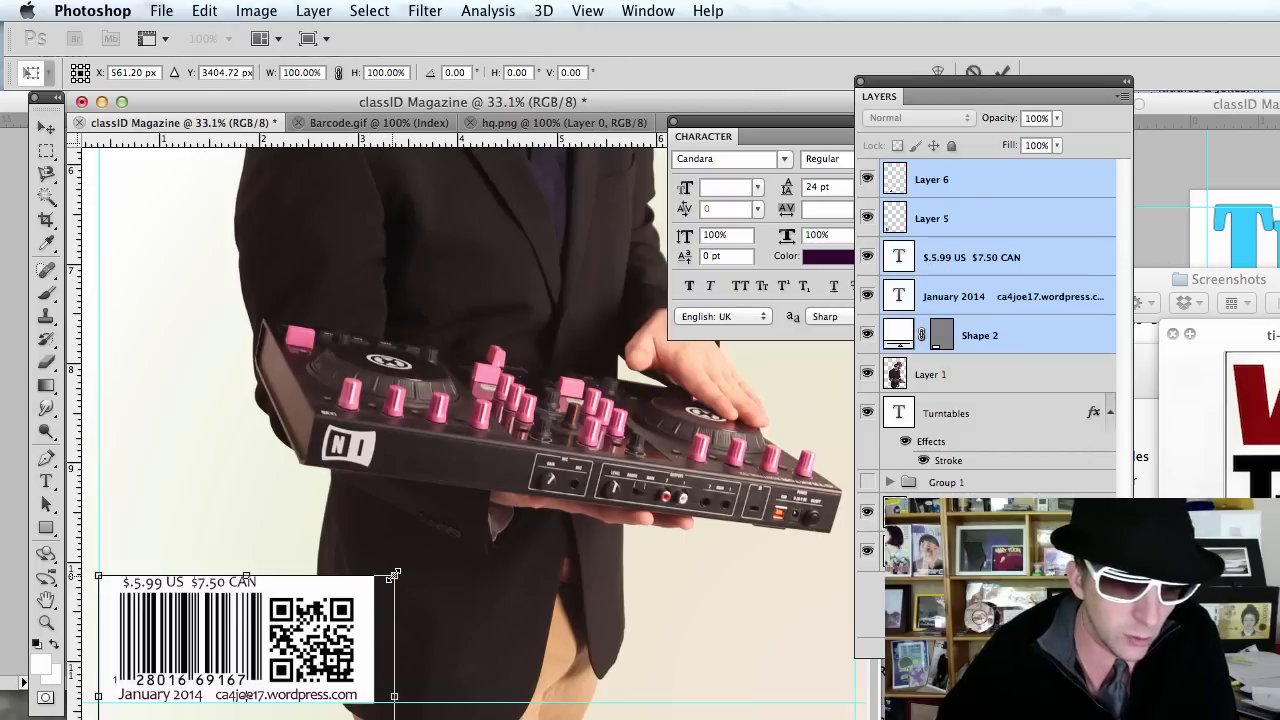
{"action": "left_click_drag", "start_coordinate": [394, 576], "coordinate": [360, 582]}
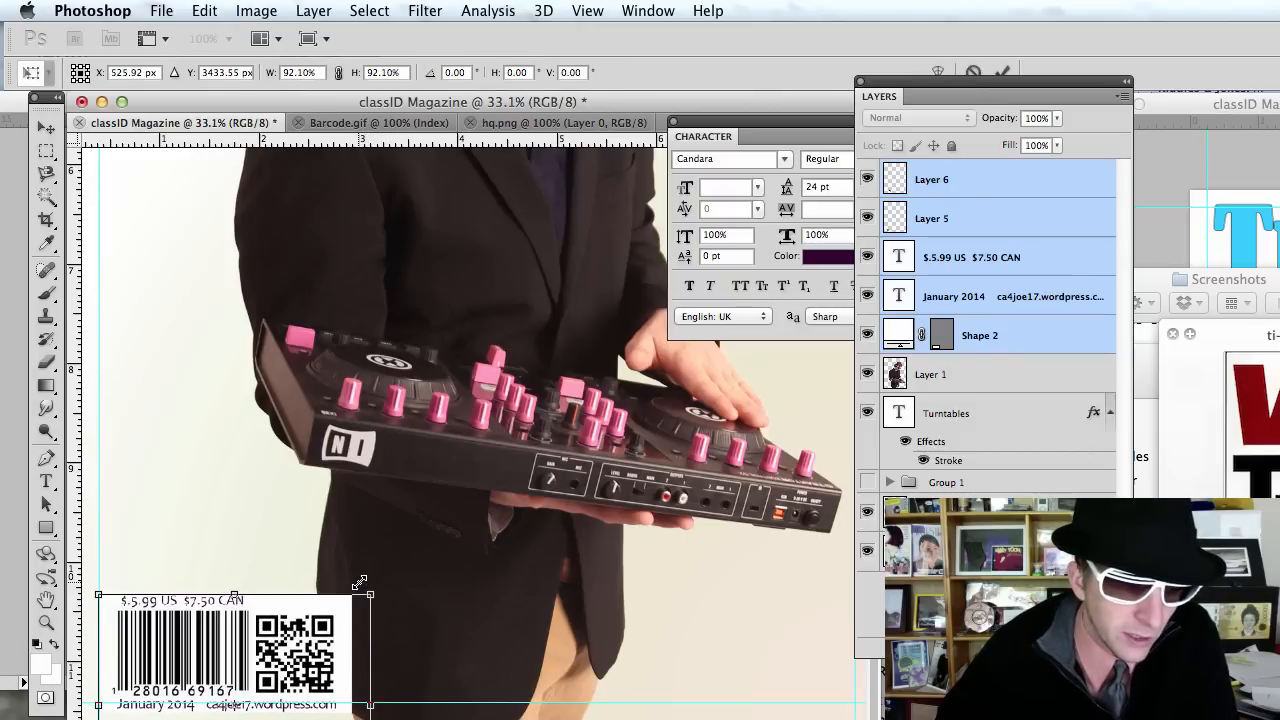
{"action": "left_click_drag", "start_coordinate": [314, 655], "coordinate": [313, 645]}
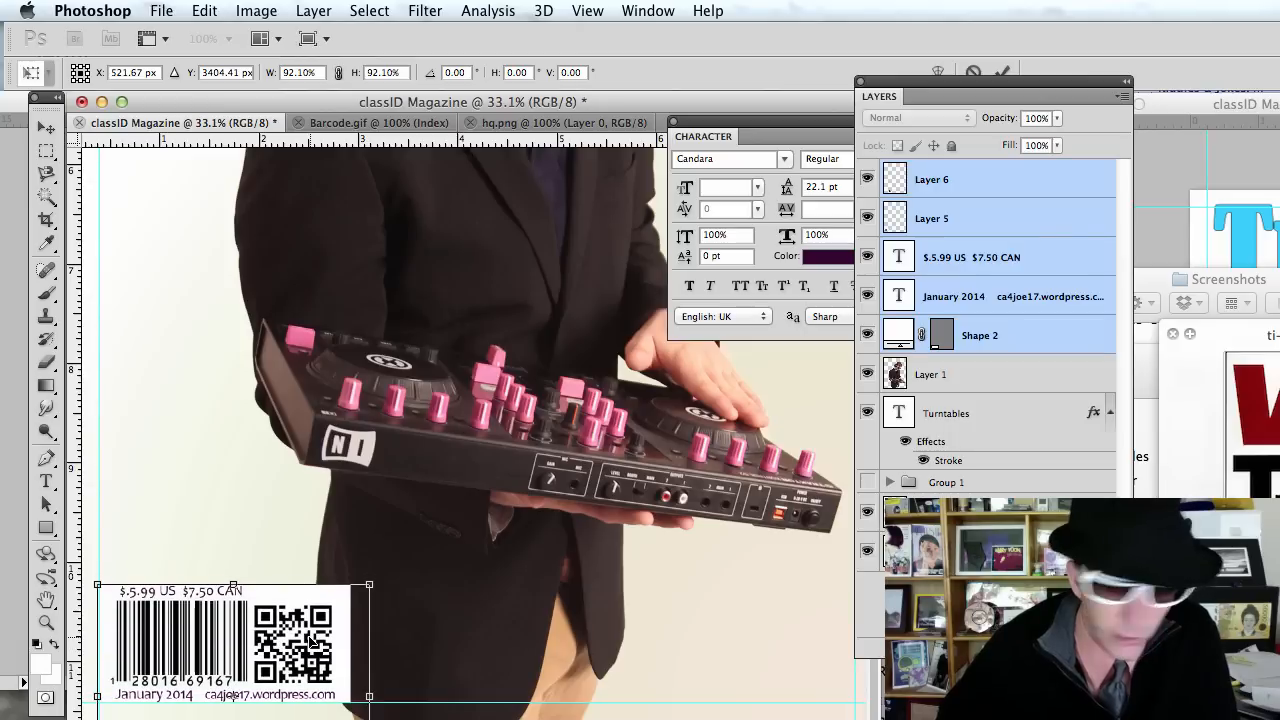
{"action": "key", "text": "Return"}
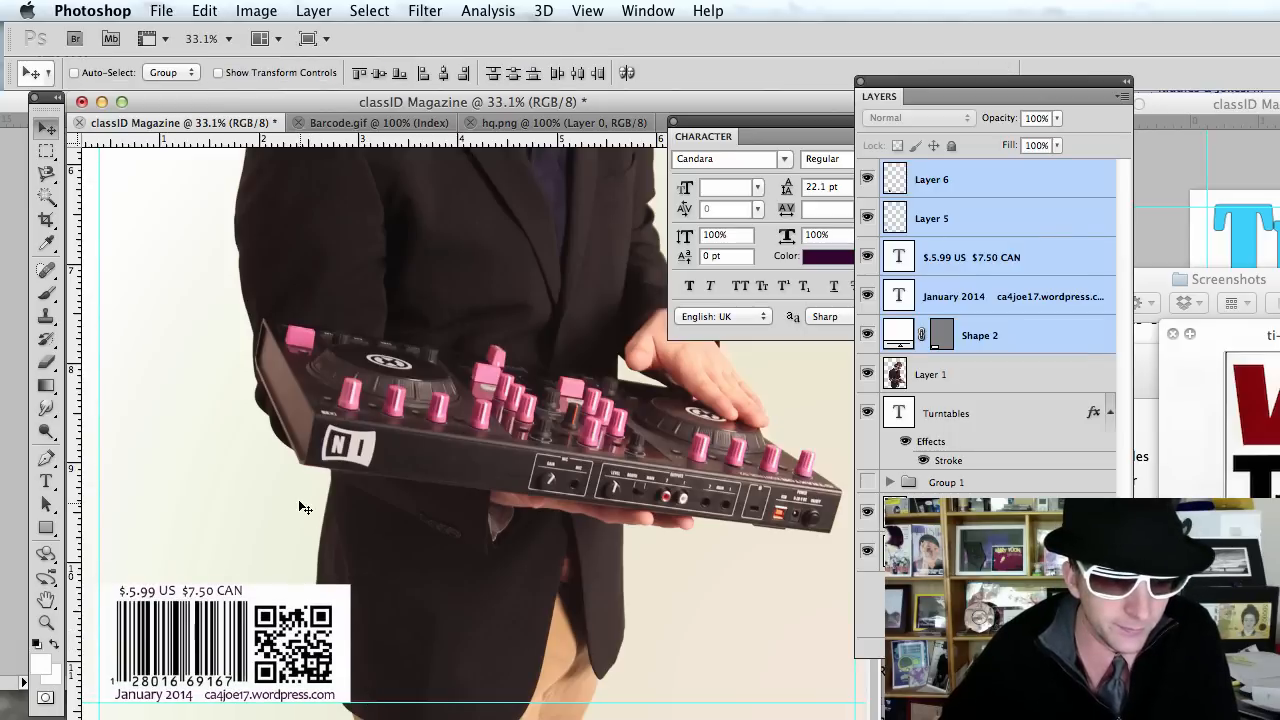
Compare the whole cover with the ti-vibe-front-cover.png reference previewed in Finder, and return to Photoshop
{"action": "scroll", "coordinate": [293, 507], "scroll_direction": "down", "scroll_amount": 3}
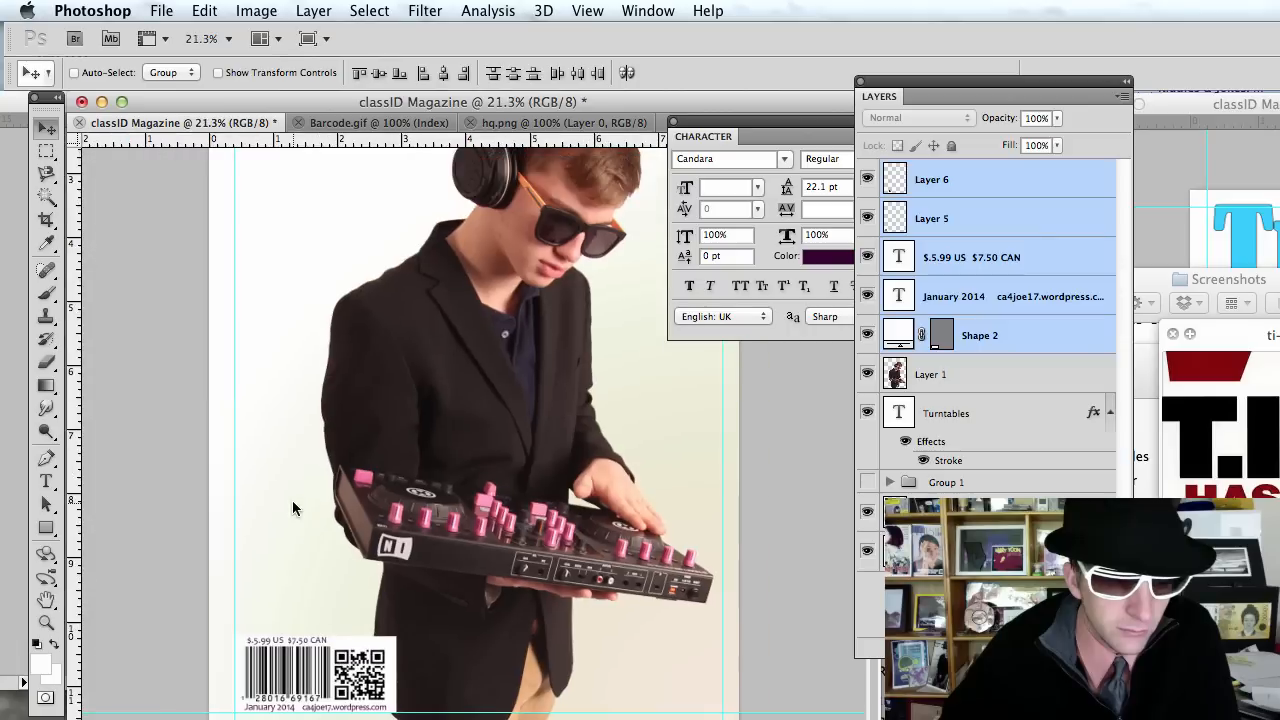
{"action": "scroll", "coordinate": [293, 507], "scroll_direction": "down", "scroll_amount": 2}
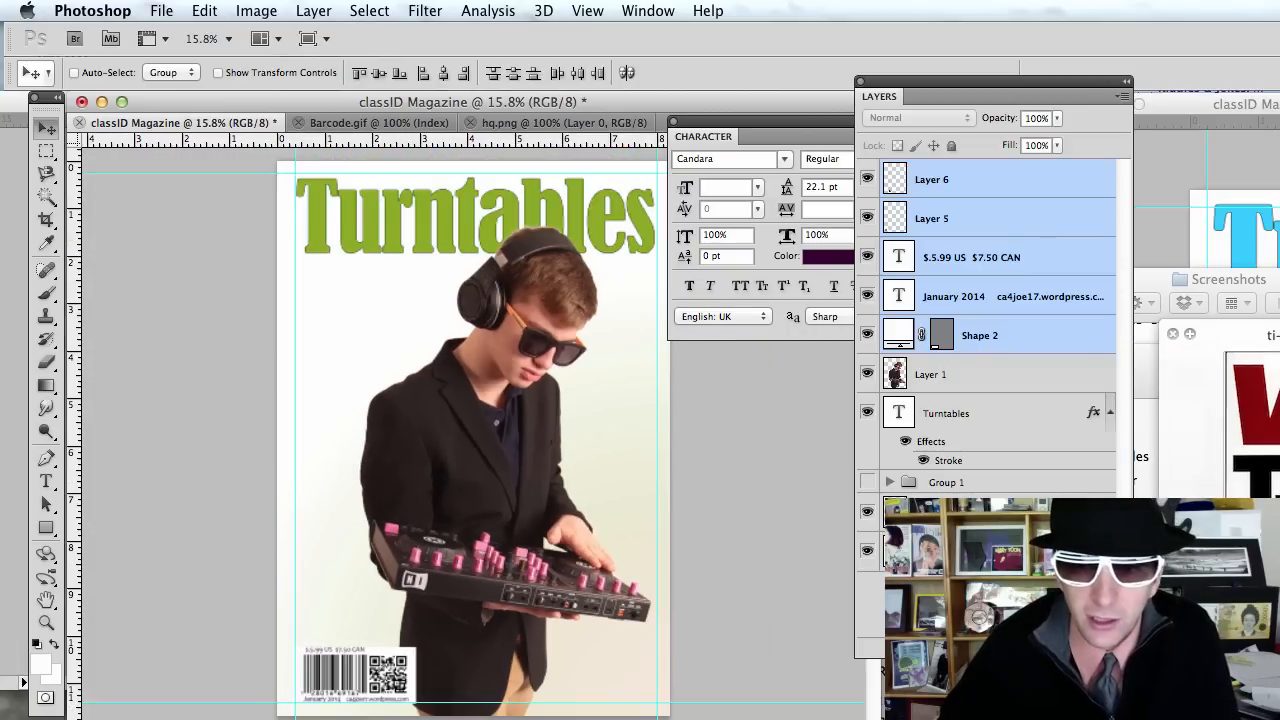
{"action": "left_click_drag", "start_coordinate": [1279, 331], "coordinate": [501, 170]}
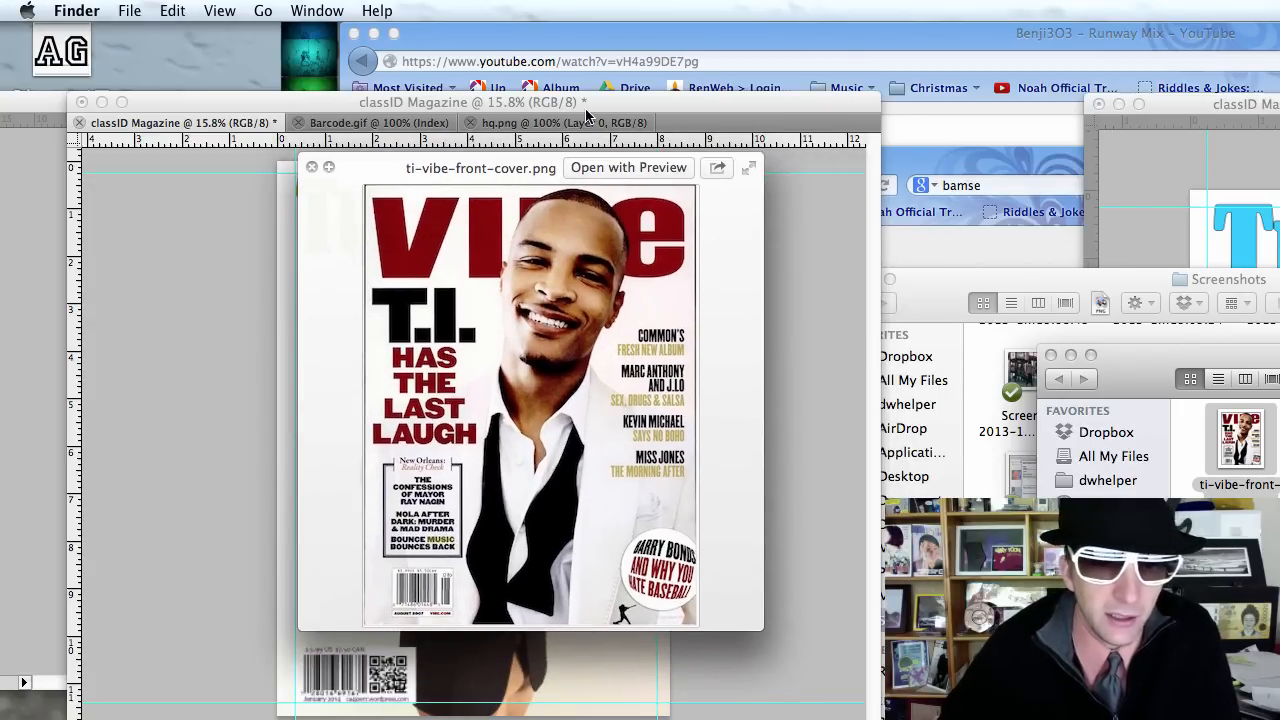
{"action": "left_click_drag", "start_coordinate": [520, 168], "coordinate": [1279, 345]}
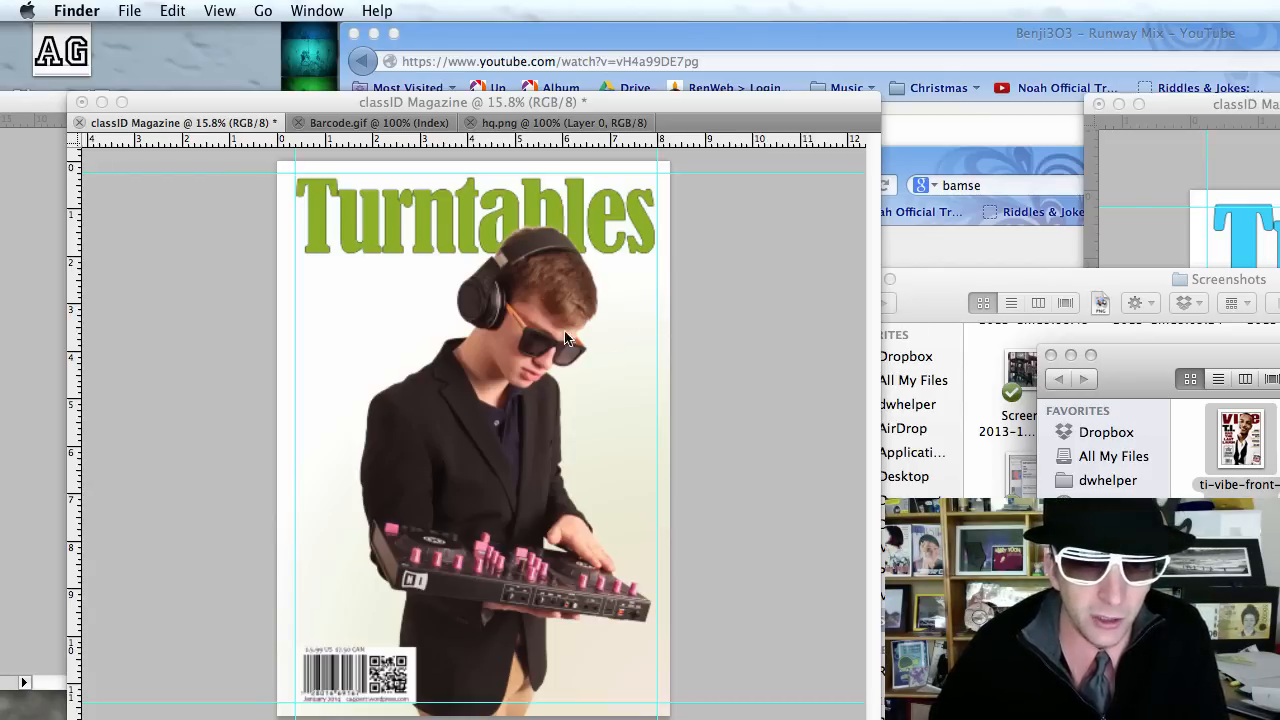
{"action": "key", "text": "super+Tab"}
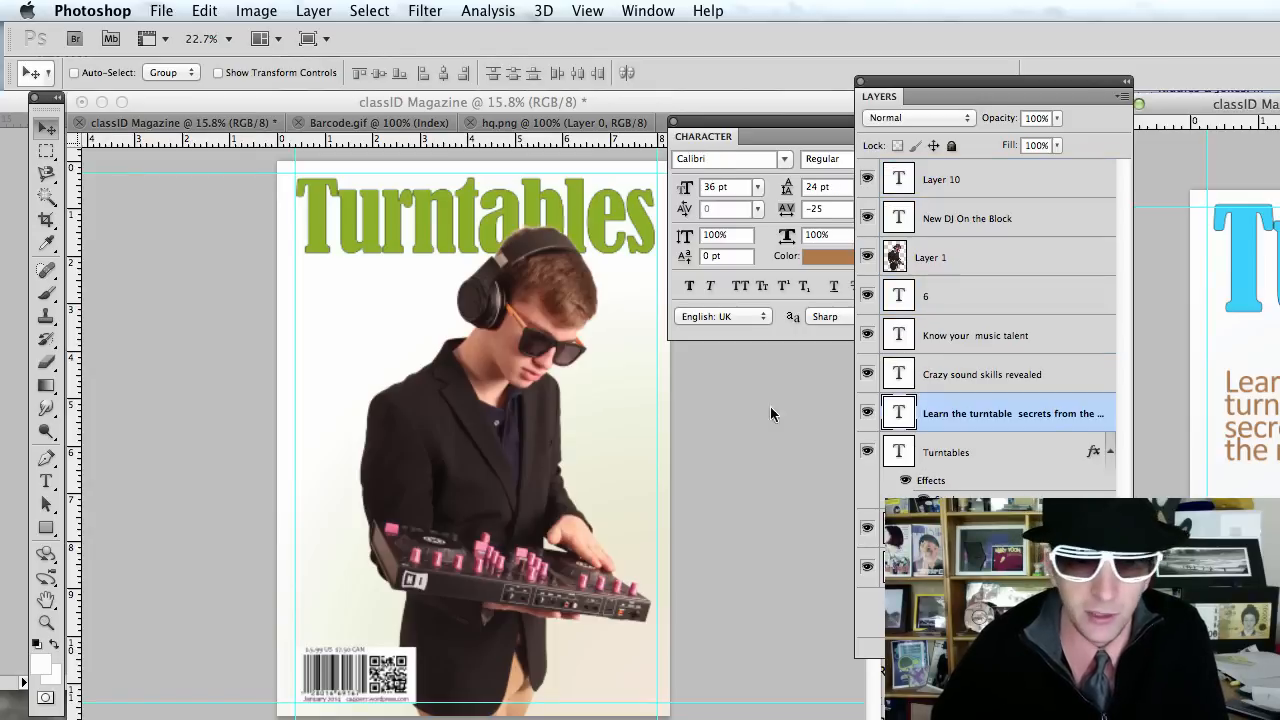
Add a 36 pt Candara headline beside the DJ with the DJ's first name on one line and "New DJ on the block" below it
{"action": "left_click", "coordinate": [370, 342]}
{"action": "key", "text": "t"}
{"action": "left_click", "coordinate": [317, 330]}
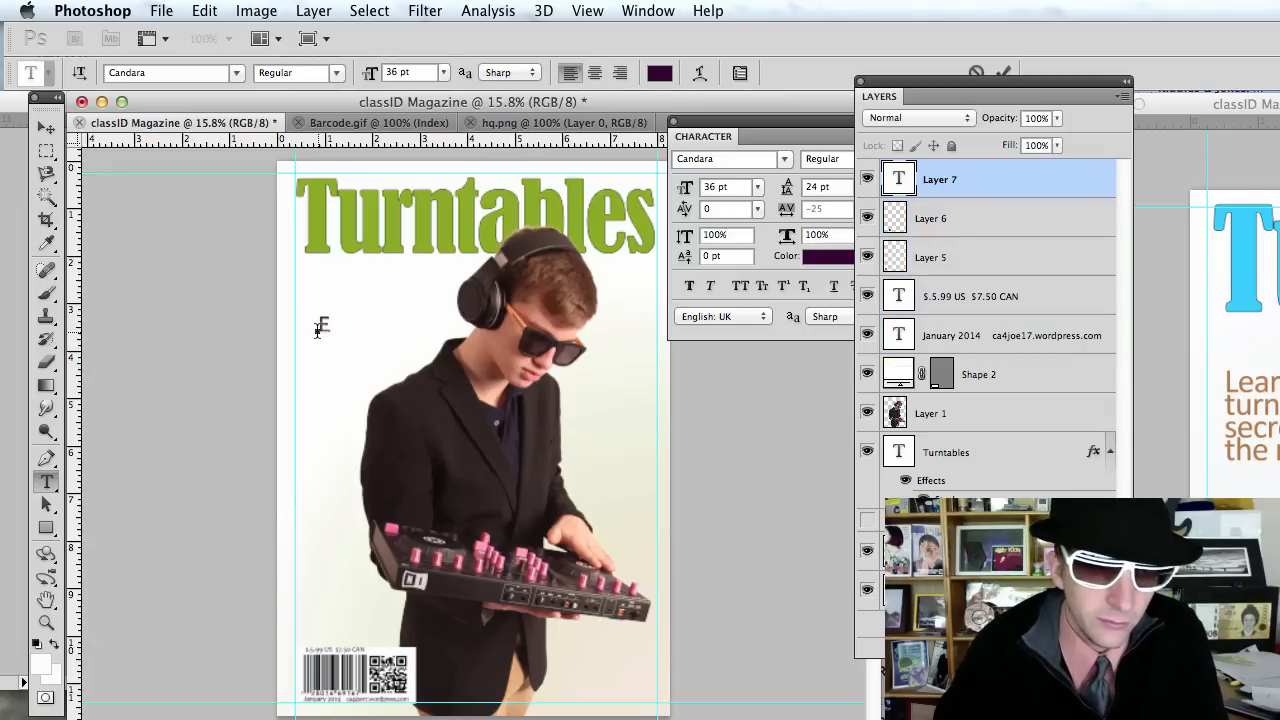
{"action": "key", "text": "BackSpace"}
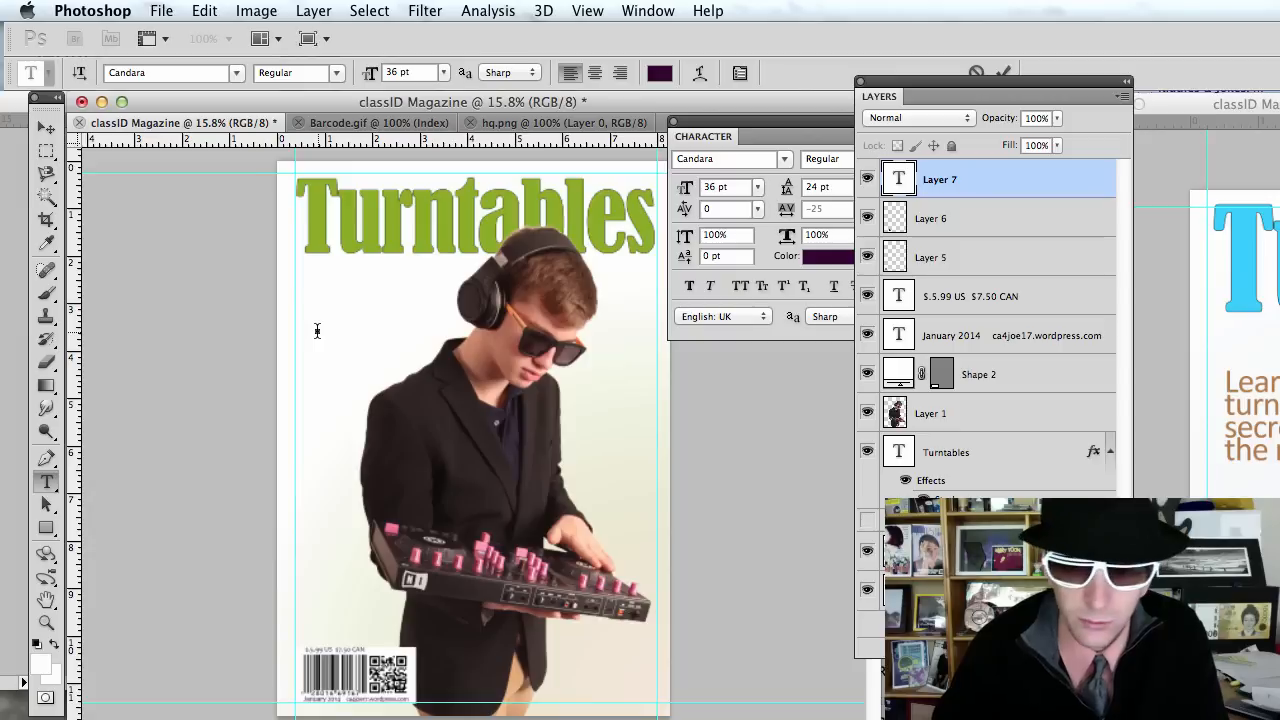
{"action": "type", "text": "Eddy"}
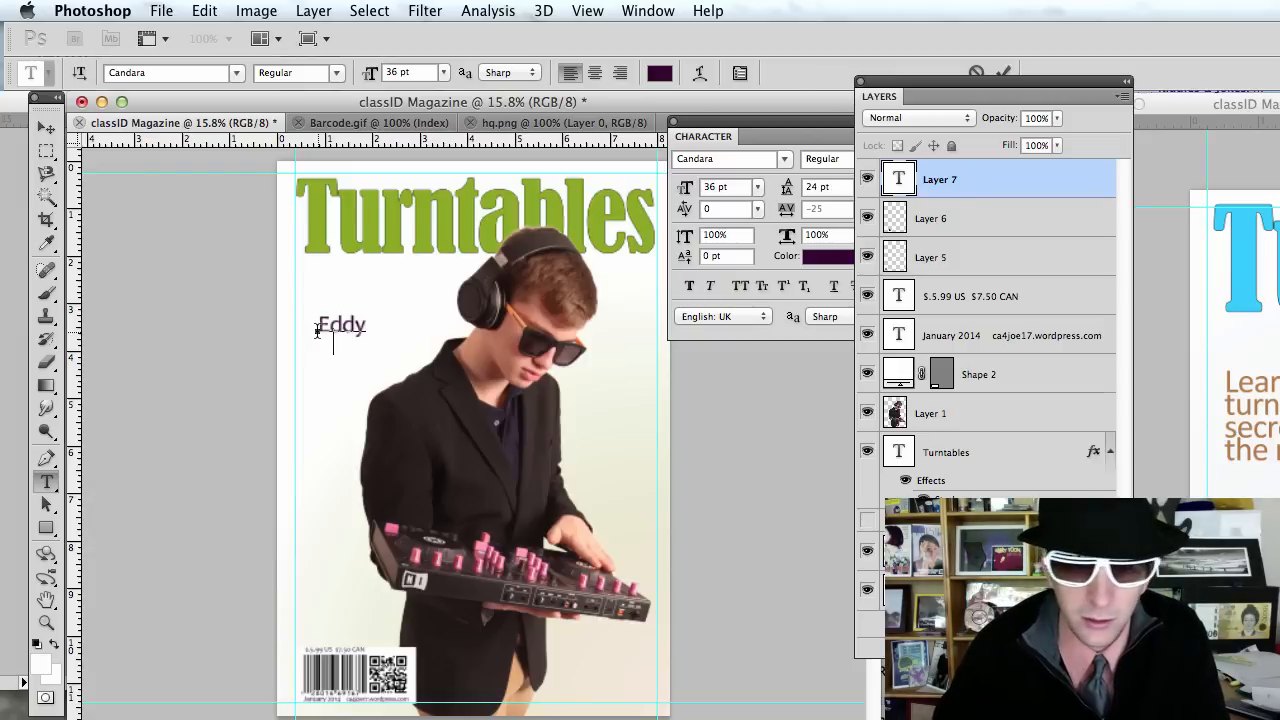
{"action": "type", "text": "New D "}
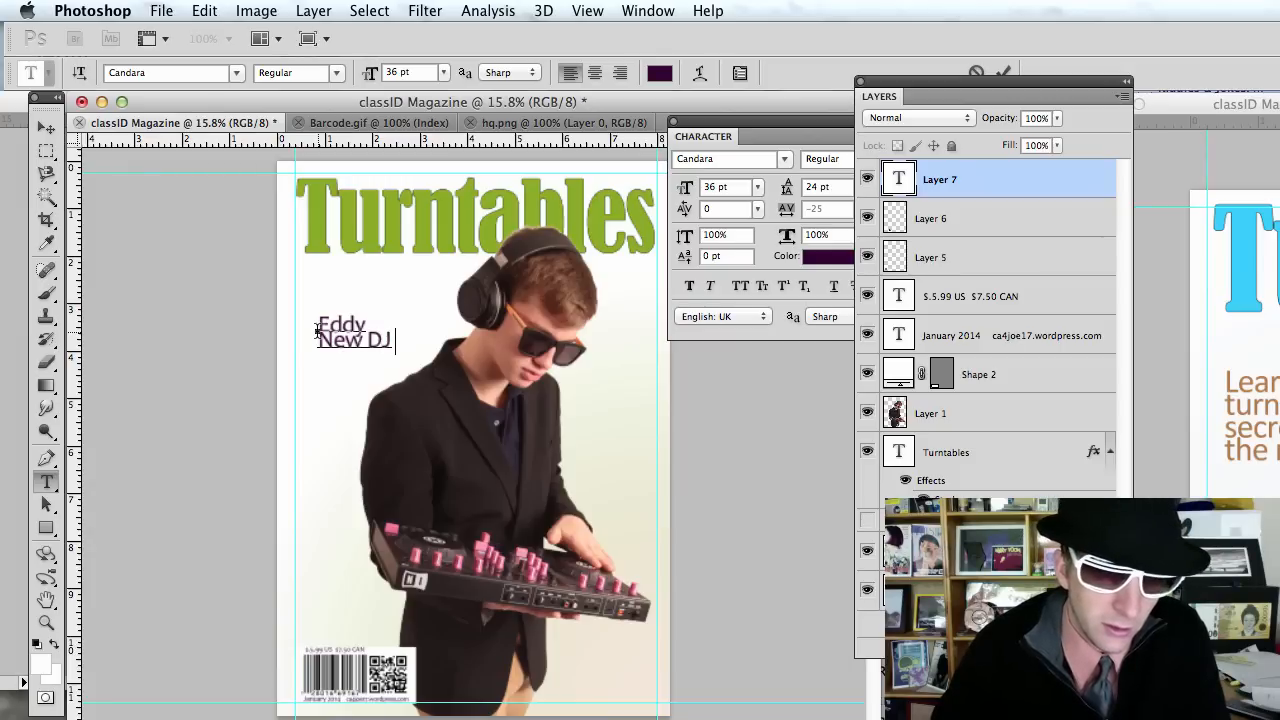
{"action": "type", "text": "J"}
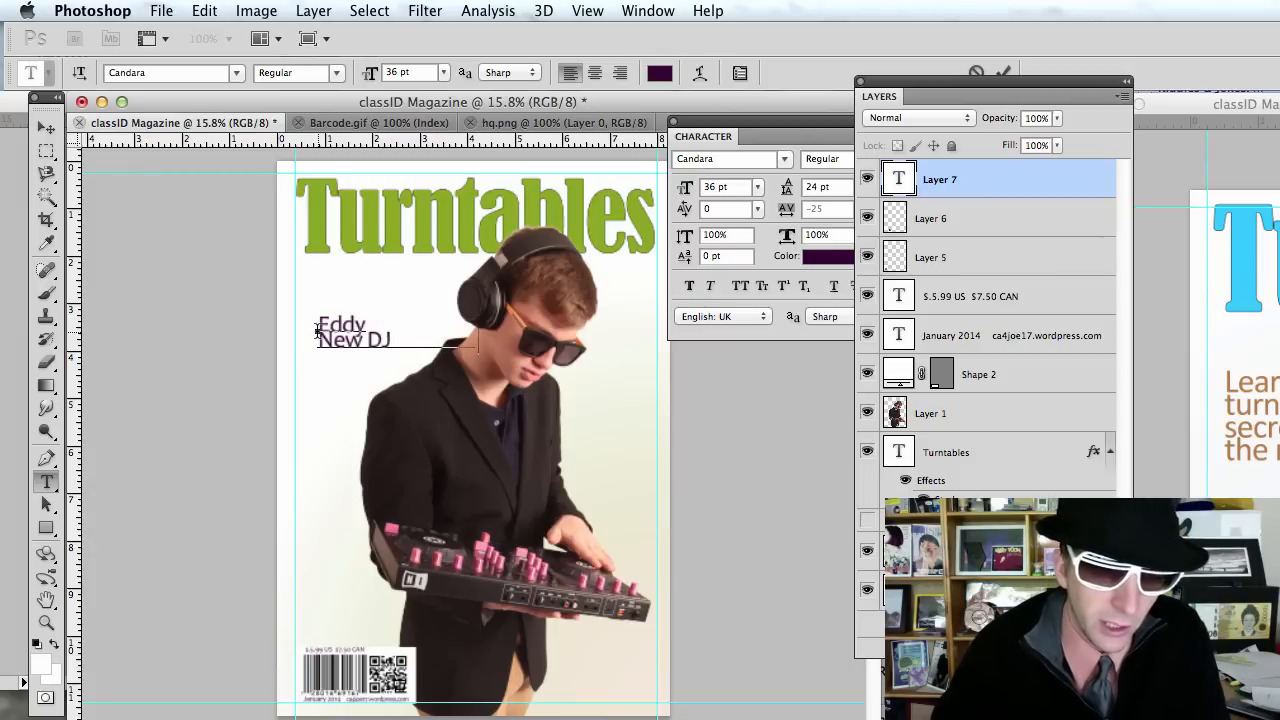
{"action": "type", "text": " on the block"}
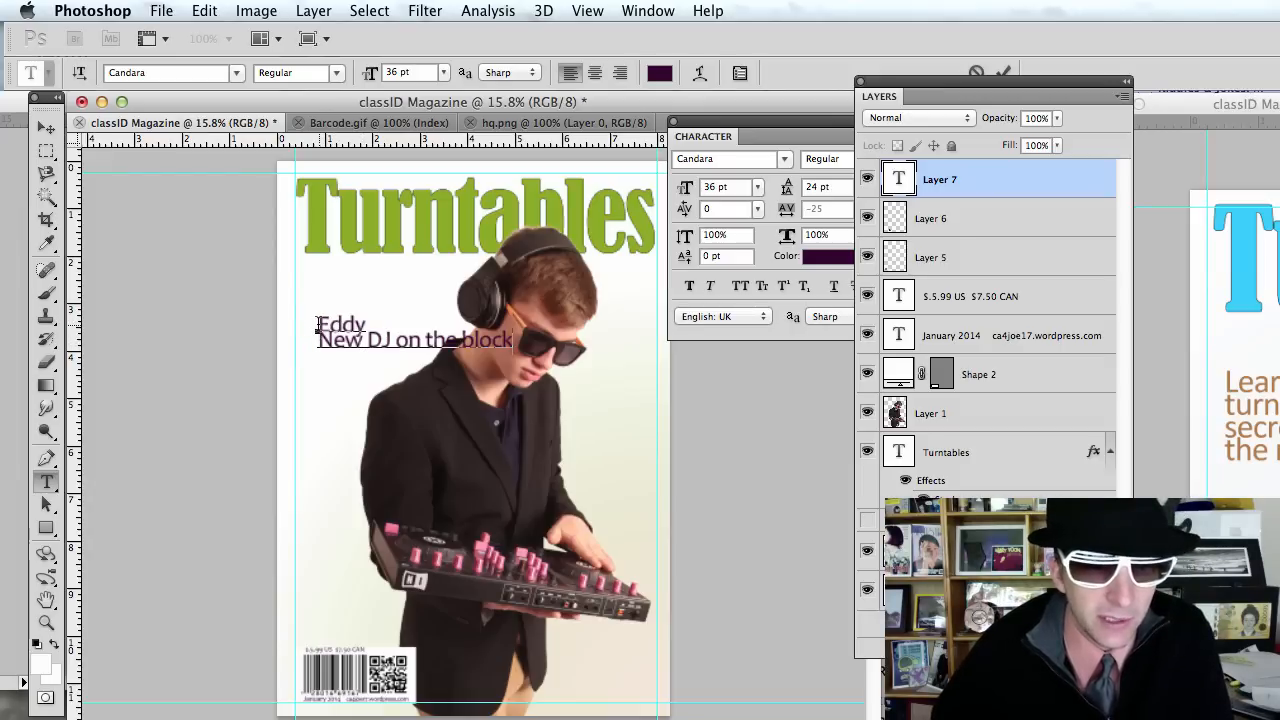
Apply small caps to the entire two-line headline
{"action": "left_click_drag", "start_coordinate": [317, 325], "coordinate": [531, 345]}
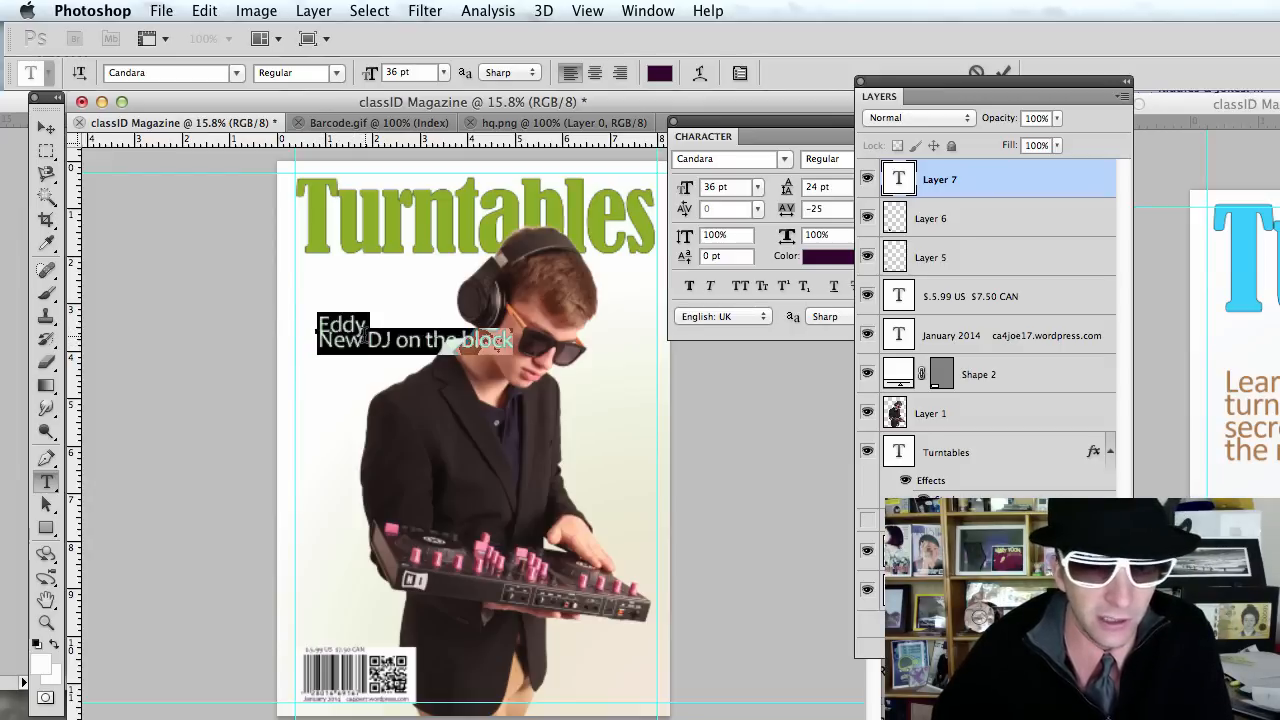
{"action": "left_click_drag", "start_coordinate": [787, 123], "coordinate": [727, 83]}
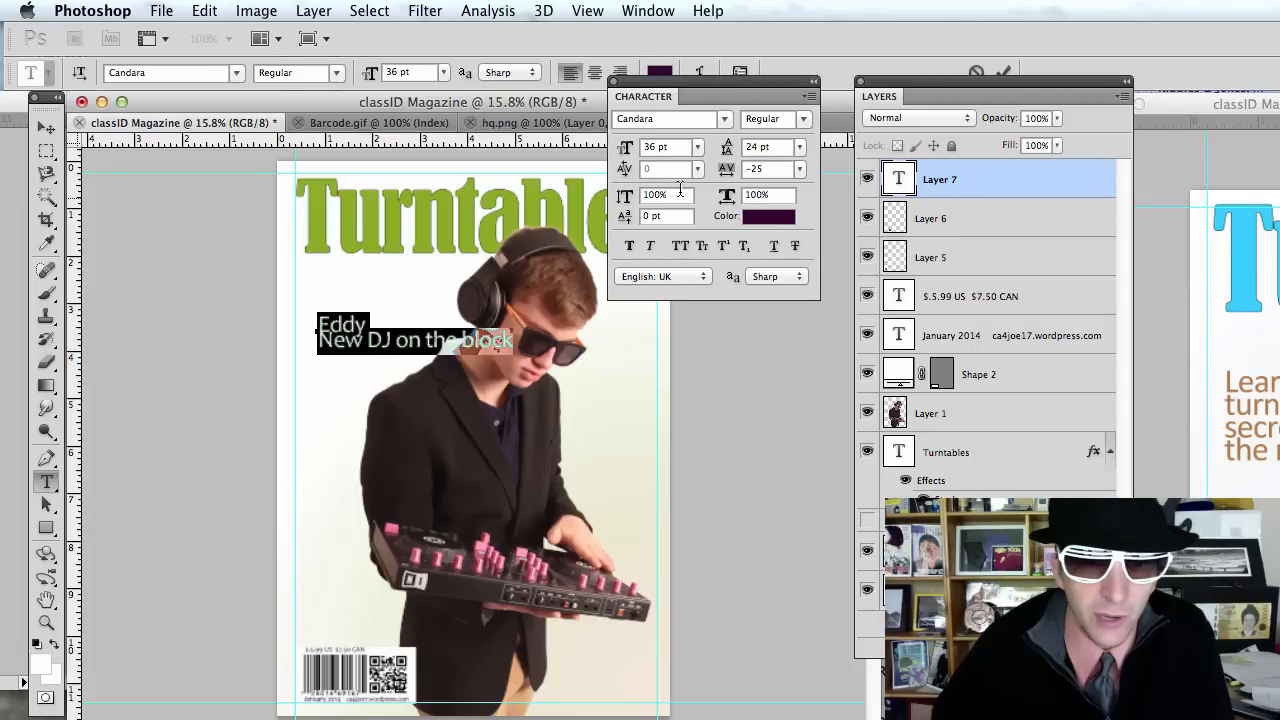
{"action": "left_click", "coordinate": [683, 245]}
{"action": "left_click", "coordinate": [700, 246]}
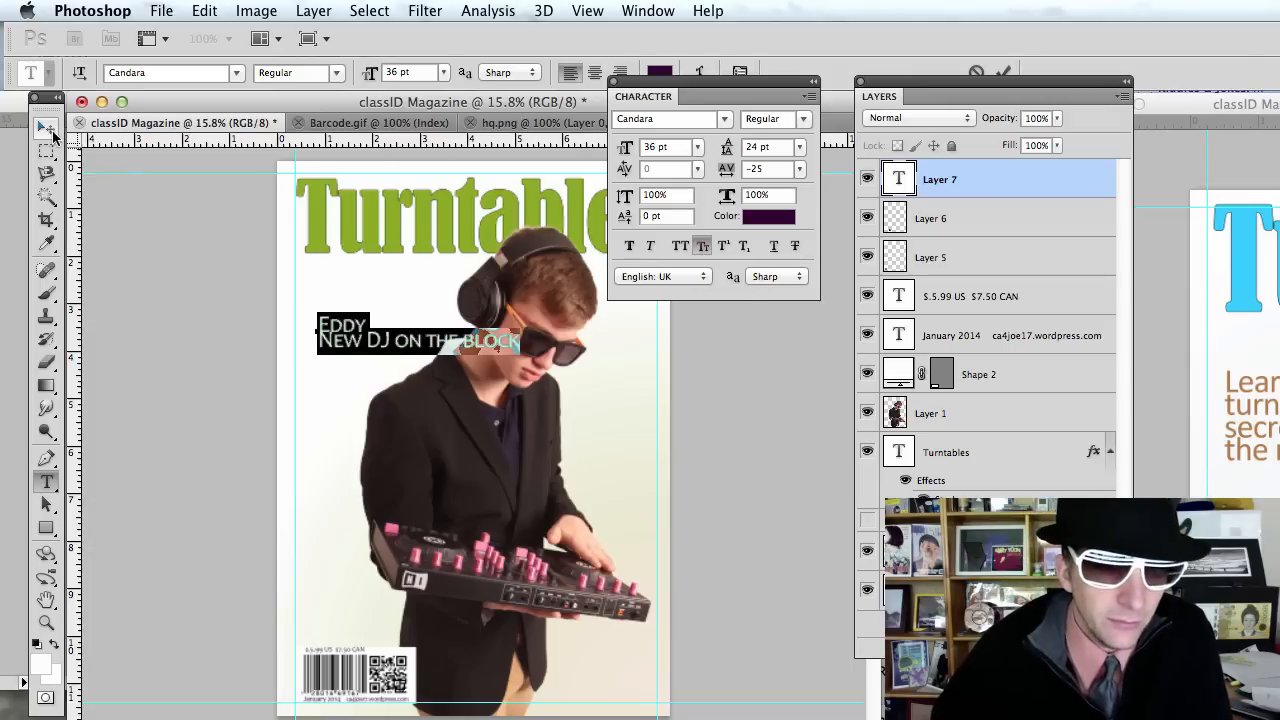
{"action": "left_click", "coordinate": [338, 318]}
Move the headline to the left margin guide directly under the Turntables title and break its second line before "the block"
{"action": "left_click", "coordinate": [45, 128]}
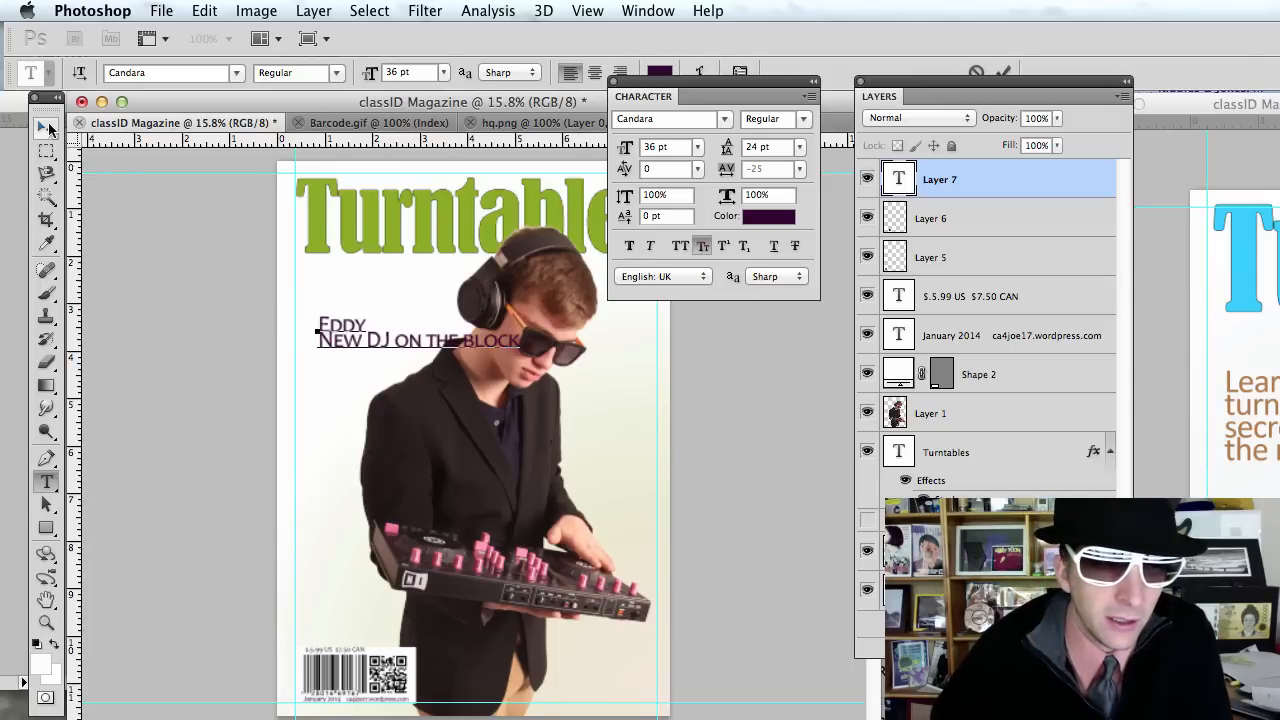
{"action": "left_click_drag", "start_coordinate": [352, 350], "coordinate": [334, 307]}
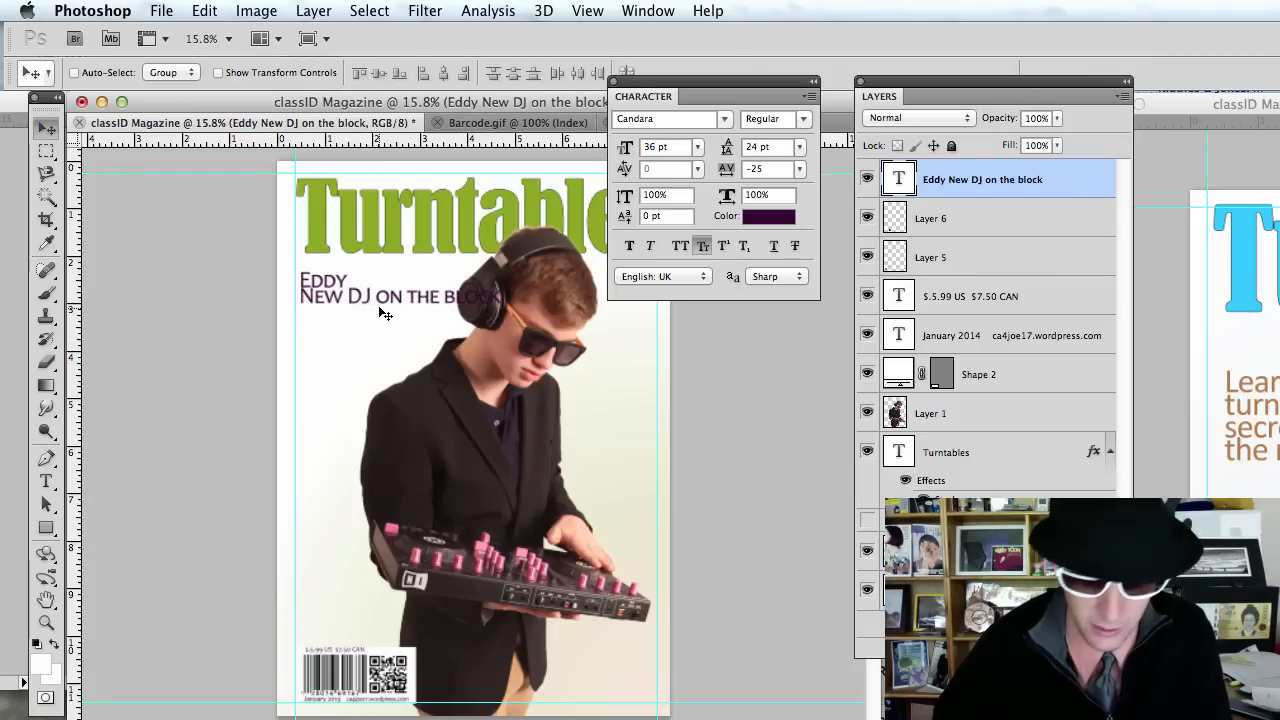
{"action": "key", "text": "t"}
{"action": "left_click", "coordinate": [404, 297]}
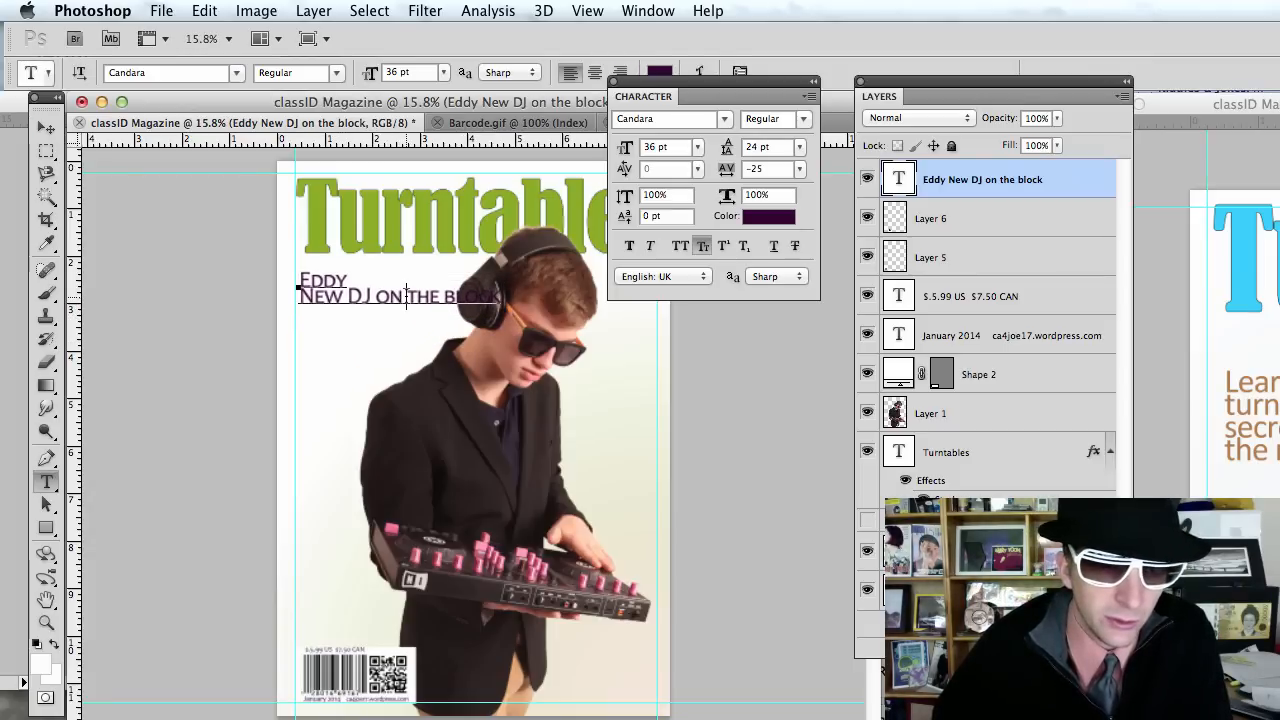
{"action": "key", "text": "Return"}
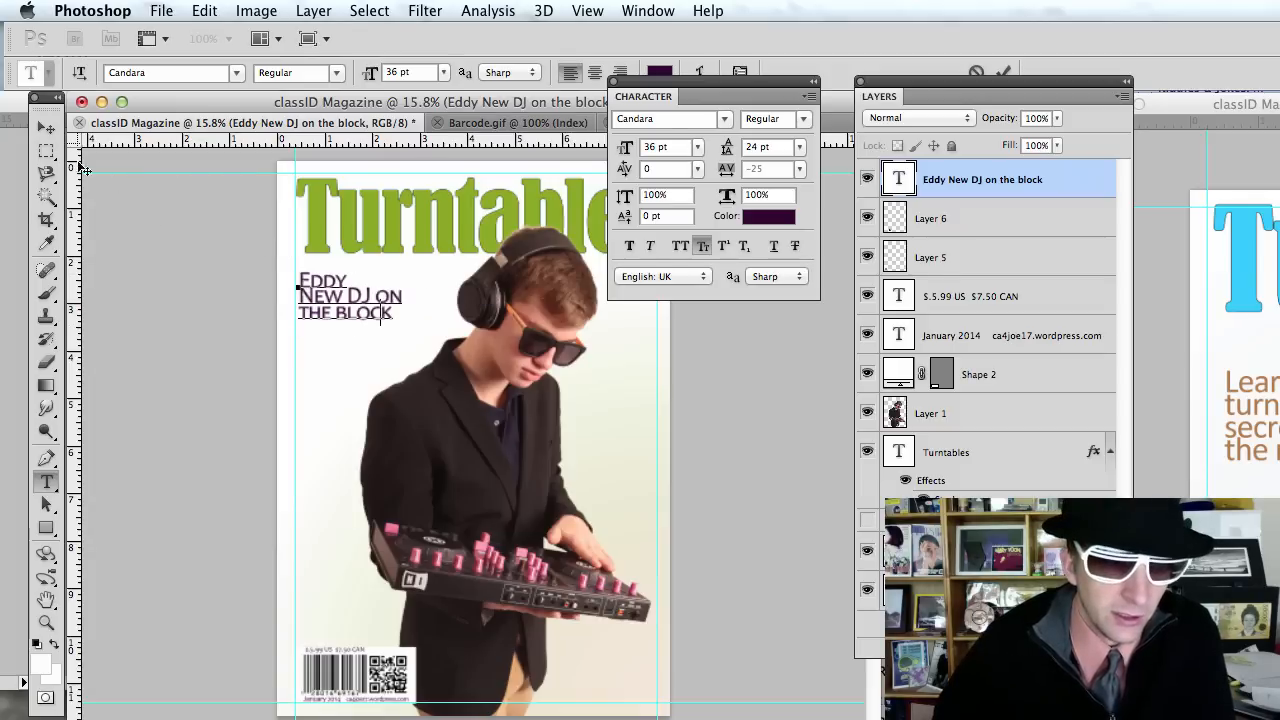
{"action": "left_click", "coordinate": [46, 130]}
Enlarge the headline proportionally to about 150% so it fills the space between the left guide and the headphones
{"action": "key", "text": "super+t"}
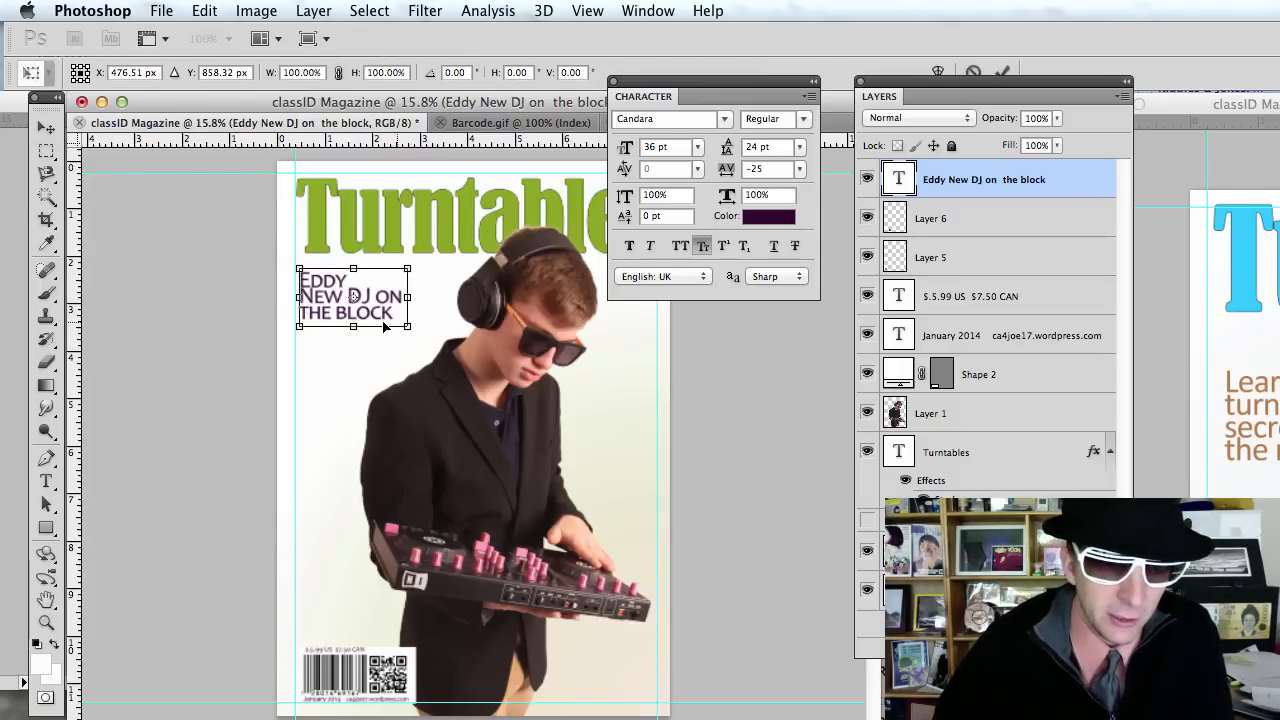
{"action": "left_click_drag", "start_coordinate": [403, 322], "coordinate": [428, 414]}
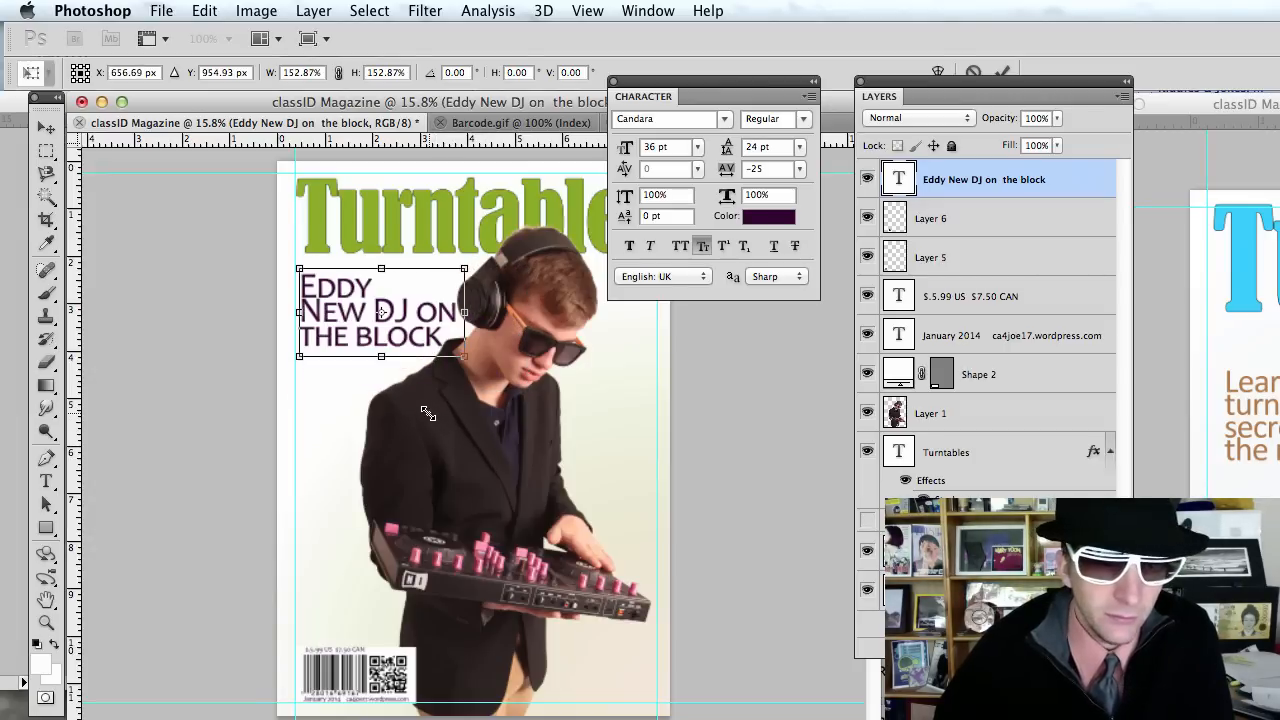
{"action": "left_click_drag", "start_coordinate": [428, 414], "coordinate": [419, 409]}
Switch to Finder and preview ti-vibe-front-cover.png to study how its headlines are styled
{"action": "key", "text": "super+Tab"}
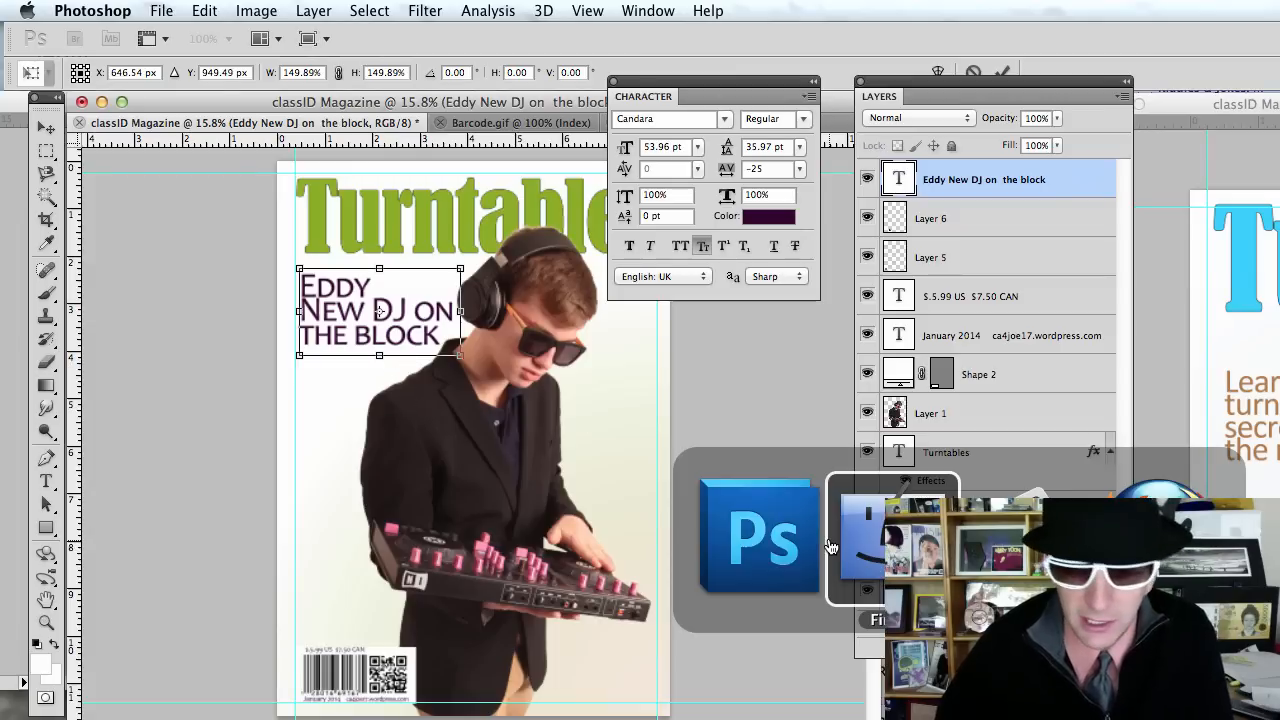
{"action": "key", "text": "space"}
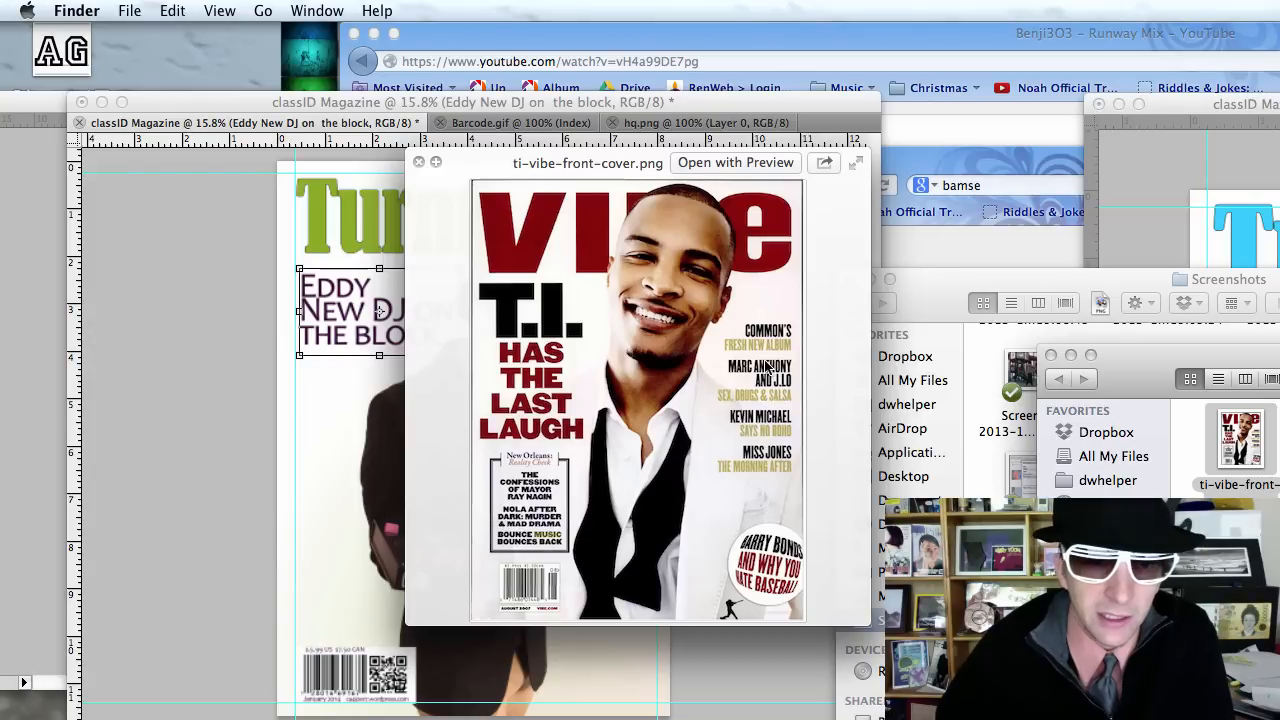
Switch to the Adobe Kuler colour wheel in Firefox and check the RGB and HEX values of the complementary palette
{"action": "left_click", "coordinate": [249, 355]}
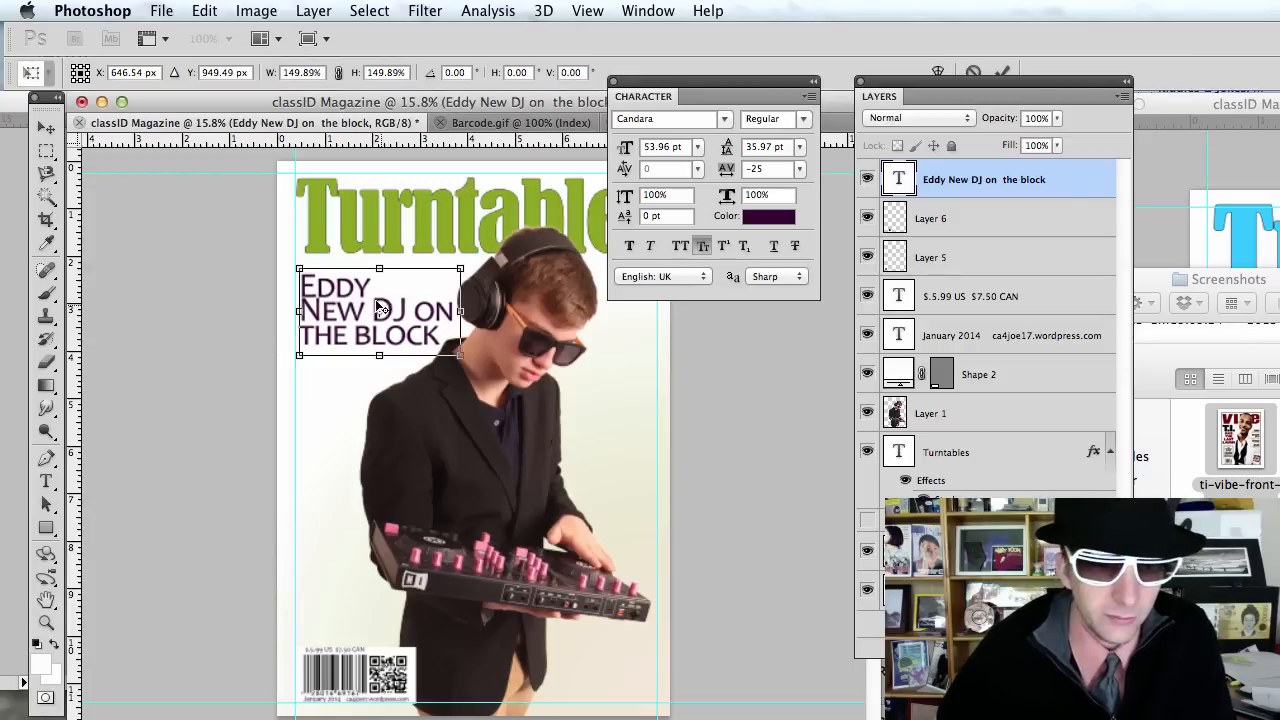
{"action": "key", "text": "super+Tab"}
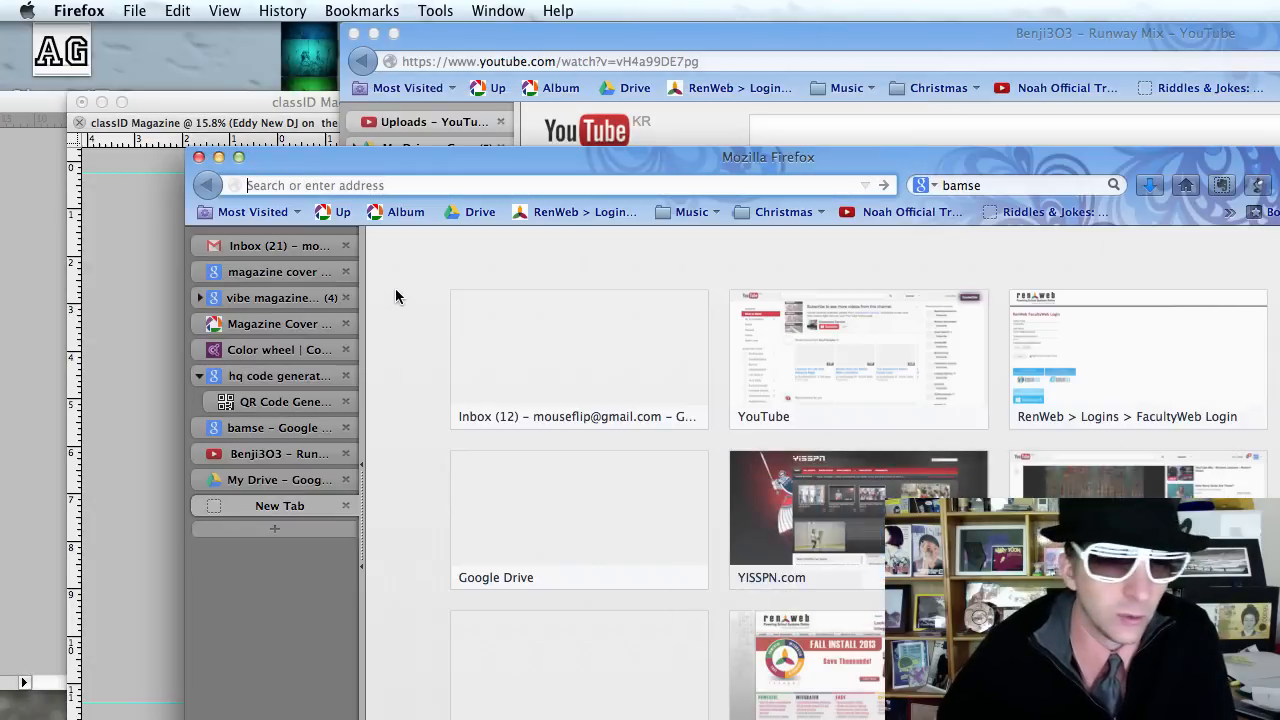
{"action": "left_click", "coordinate": [280, 349]}
{"action": "left_click_drag", "start_coordinate": [462, 158], "coordinate": [372, 103]}
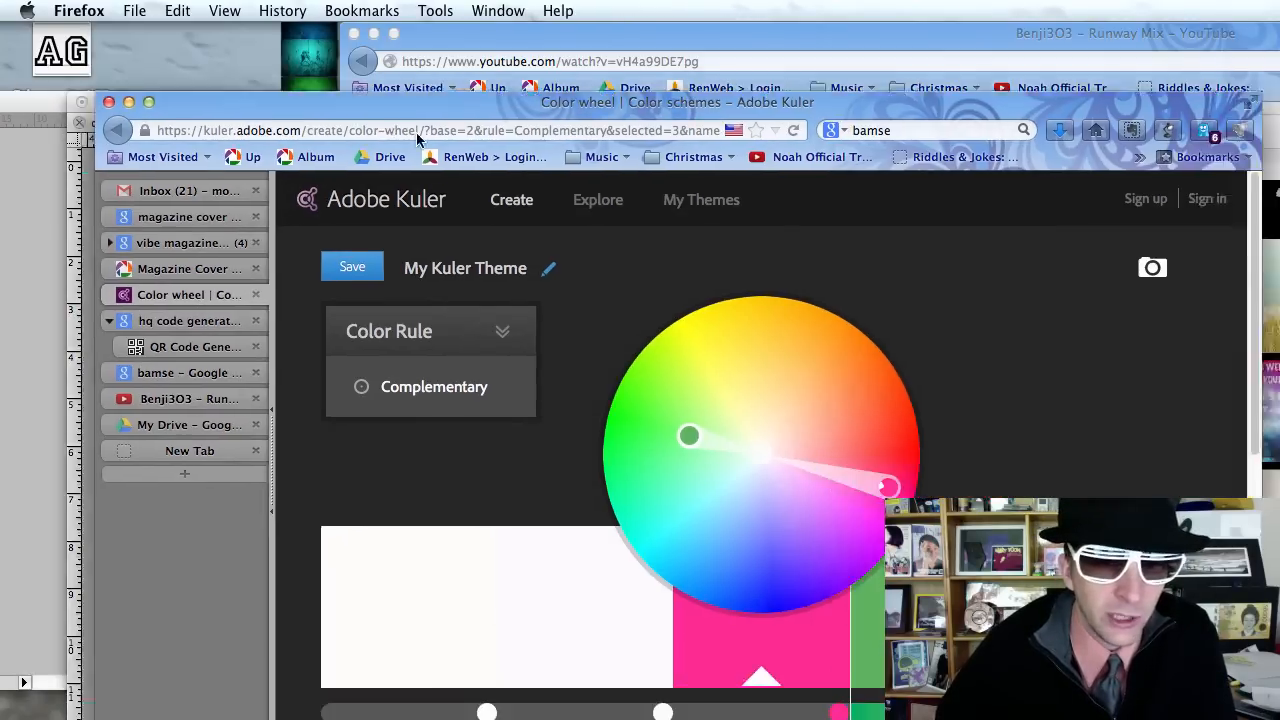
{"action": "left_click_drag", "start_coordinate": [418, 138], "coordinate": [340, 84]}
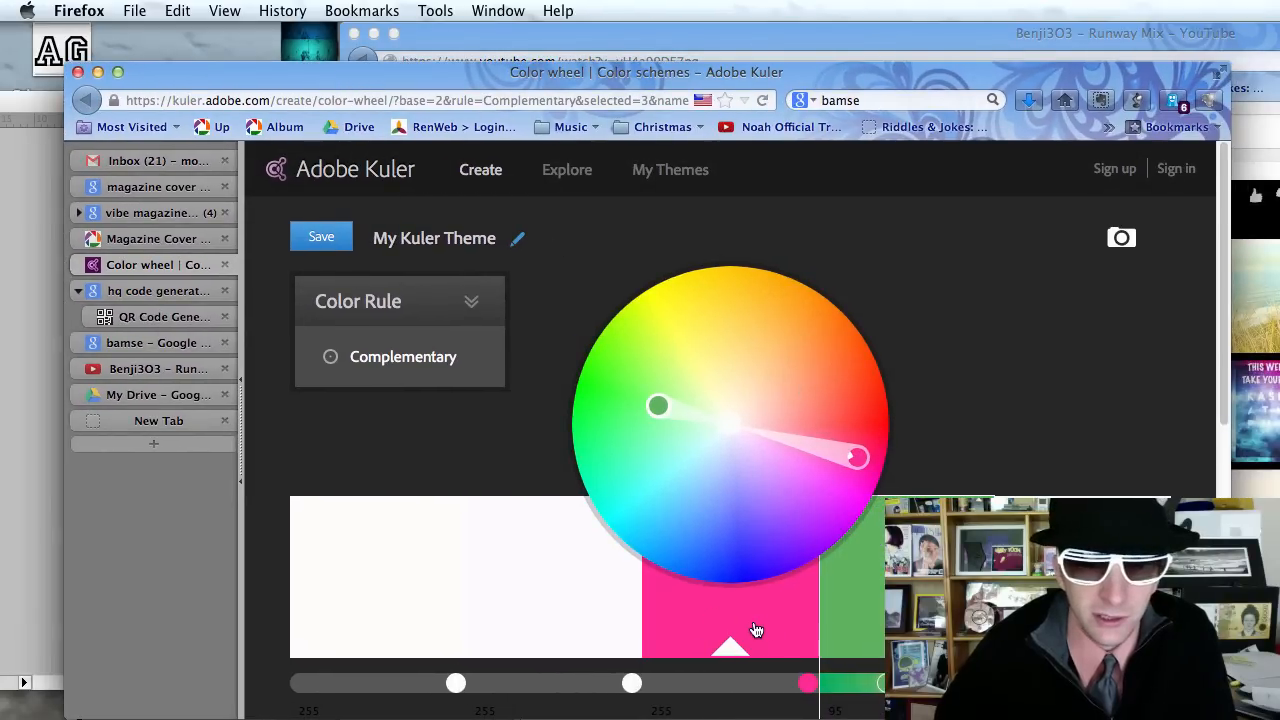
{"action": "scroll", "coordinate": [757, 626], "scroll_direction": "down", "scroll_amount": 2}
{"action": "scroll", "coordinate": [757, 624], "scroll_direction": "down", "scroll_amount": 10}
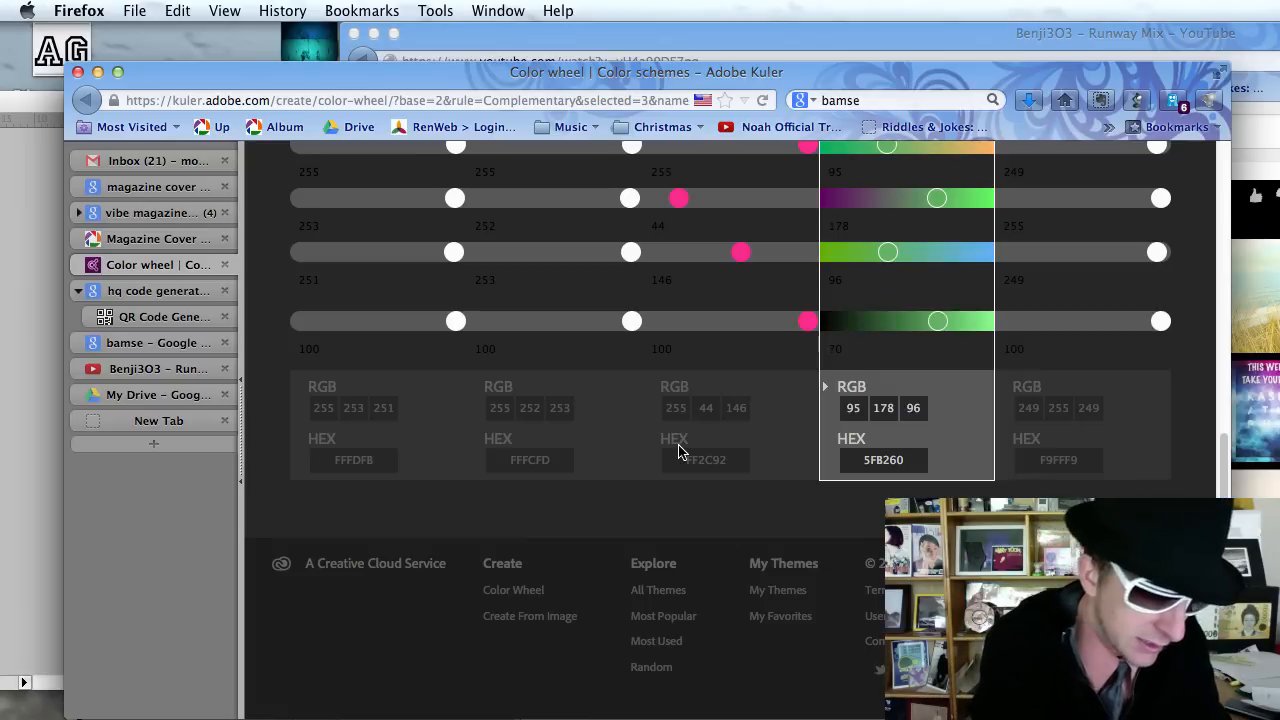
Return to Photoshop and apply the pending enlargement of the headline
{"action": "key", "text": "super+Tab"}
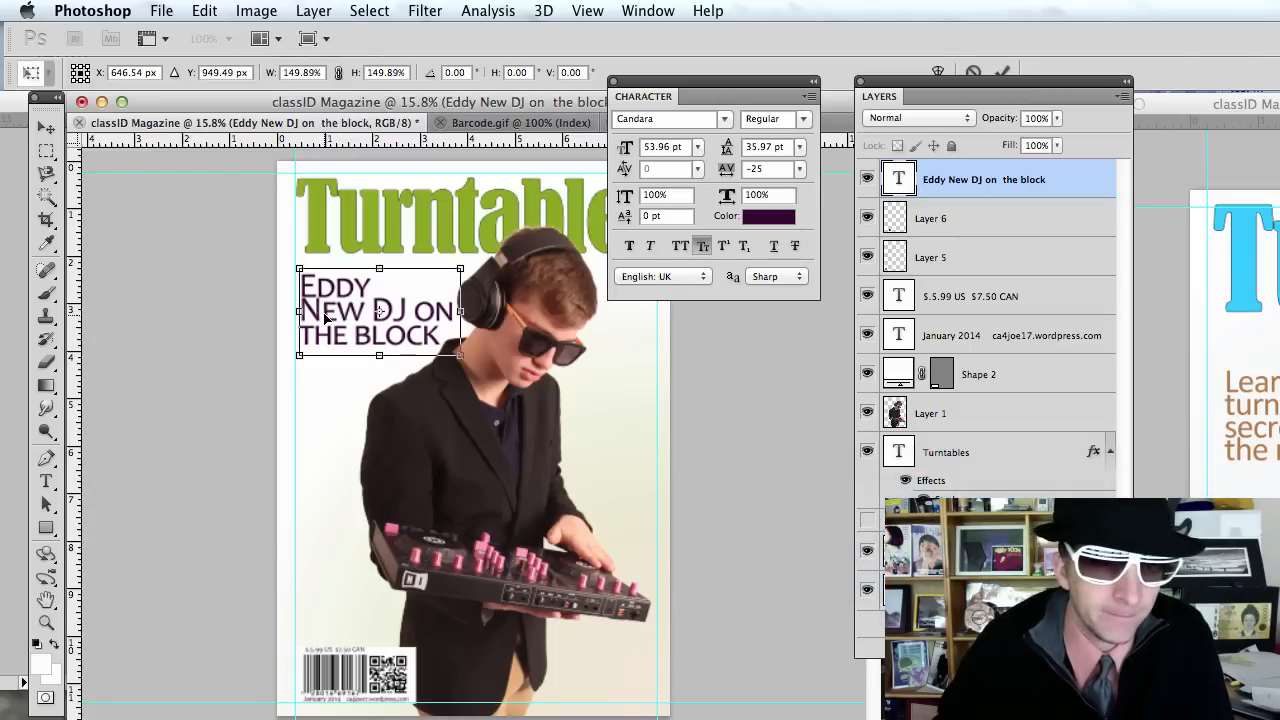
{"action": "left_click", "coordinate": [47, 128]}
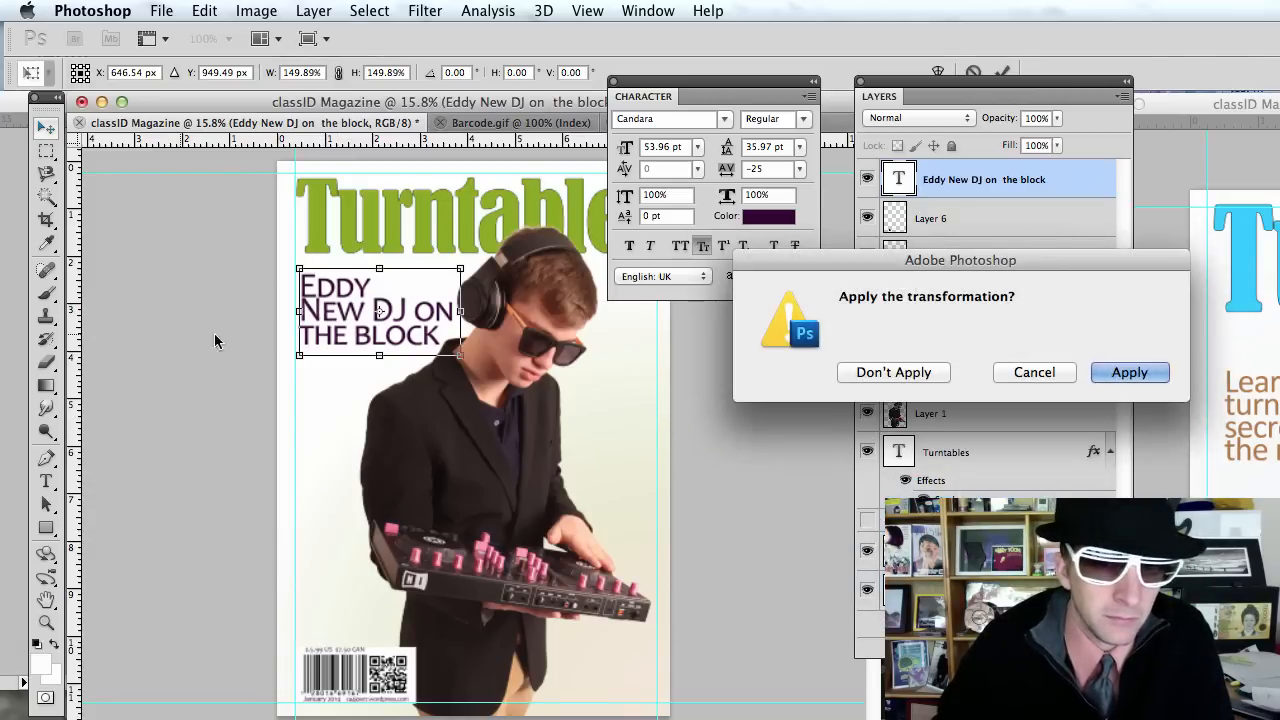
{"action": "left_click", "coordinate": [1127, 376]}
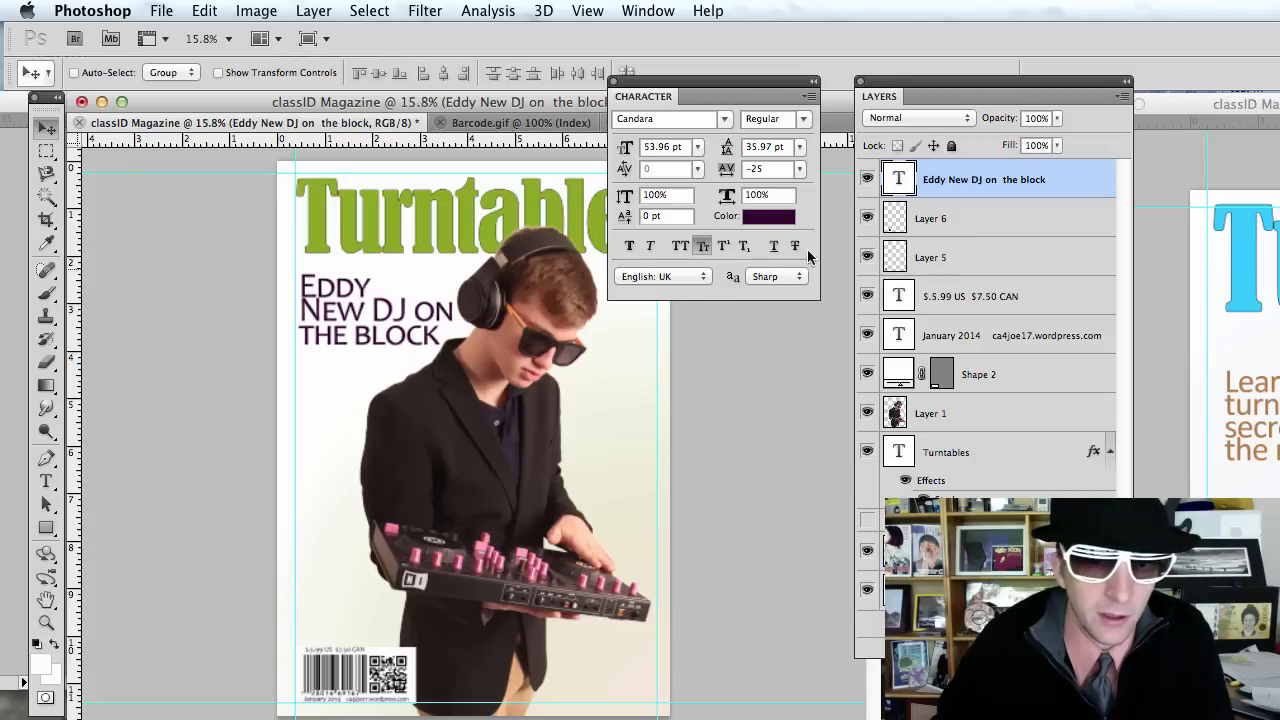
Set the foreground colour to web-safe orange ff9966 by entering green 173 and blue 96 with red at 255, and save it as a swatch
{"action": "left_click", "coordinate": [42, 660]}
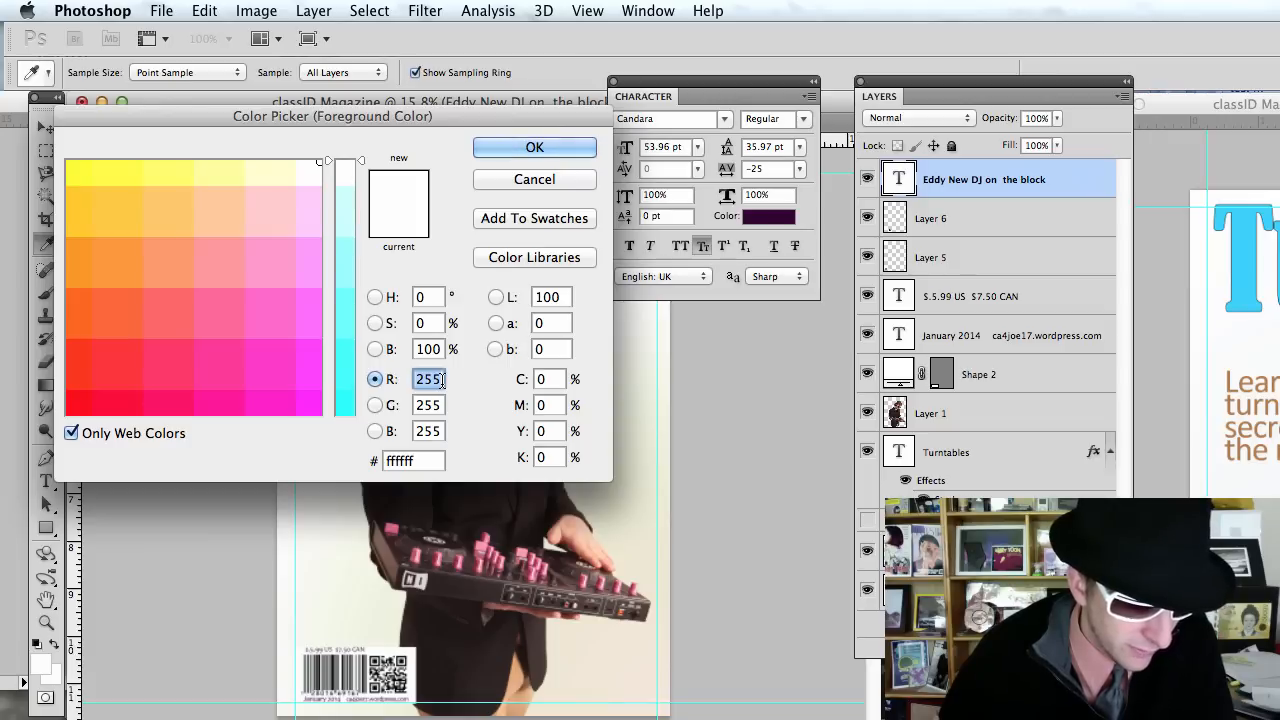
{"action": "key", "text": "Tab"}
{"action": "type", "text": "17"}
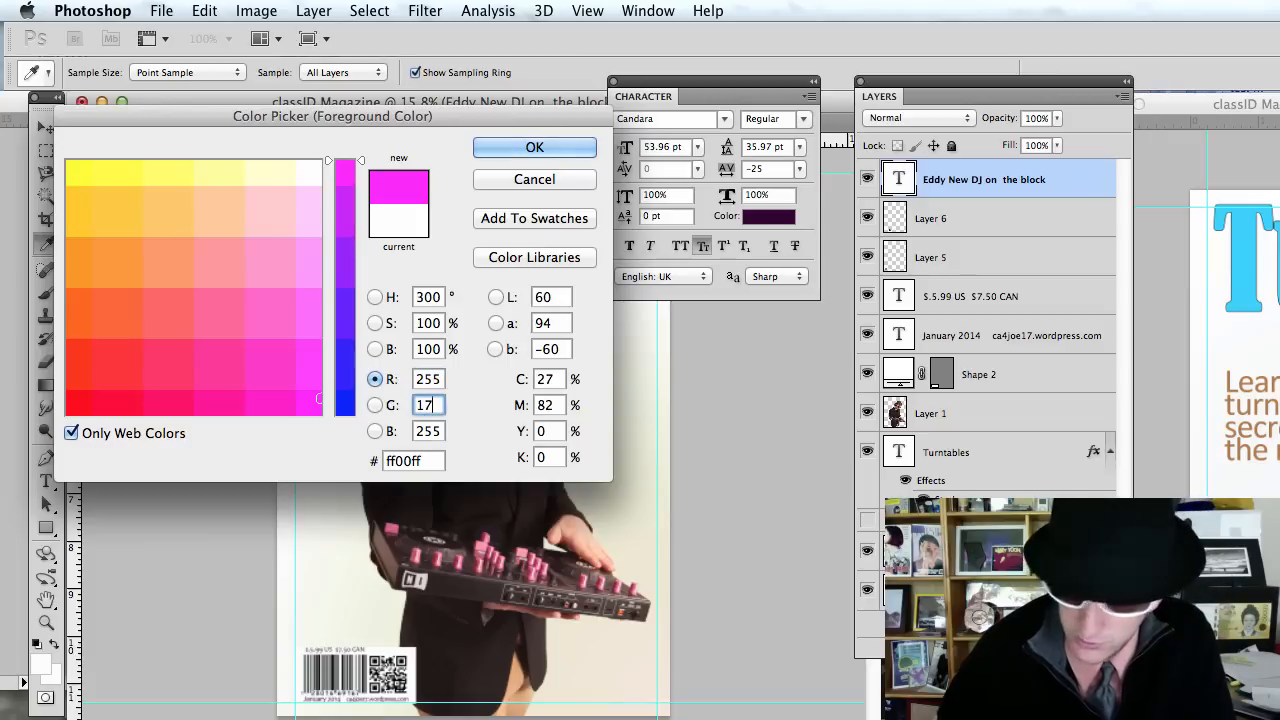
{"action": "type", "text": "3"}
{"action": "key", "text": "Tab"}
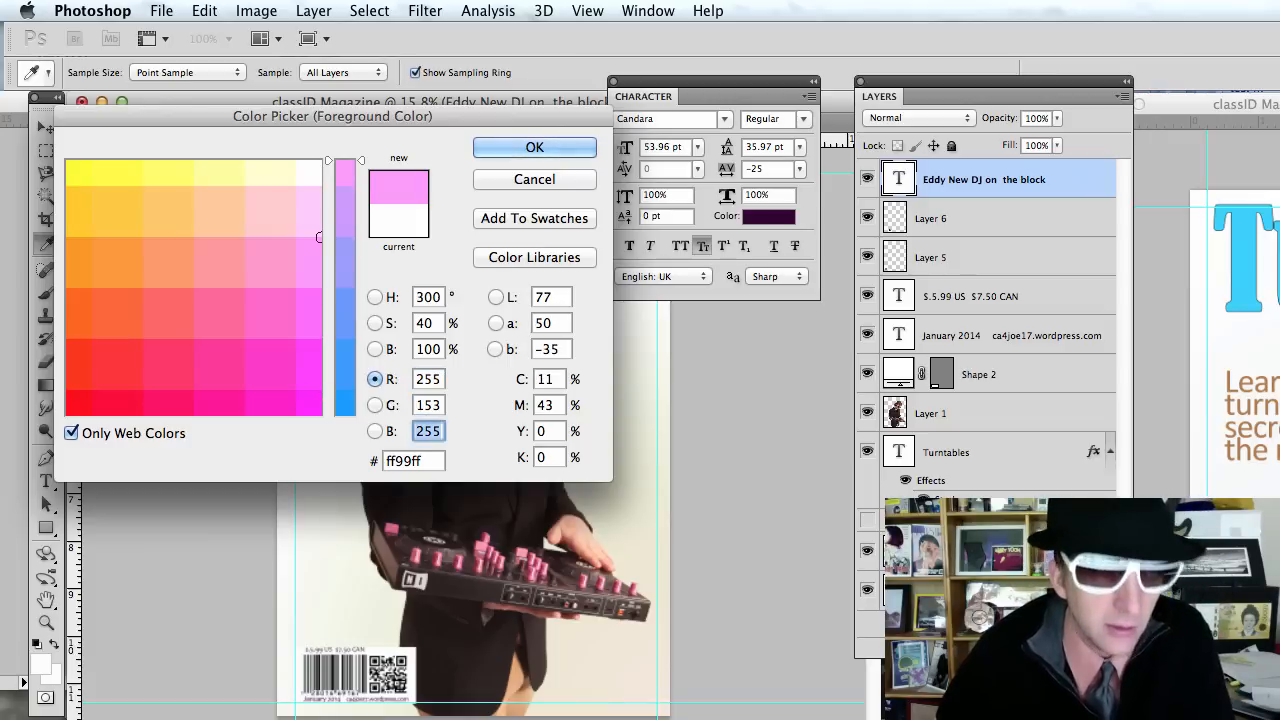
{"action": "type", "text": "96"}
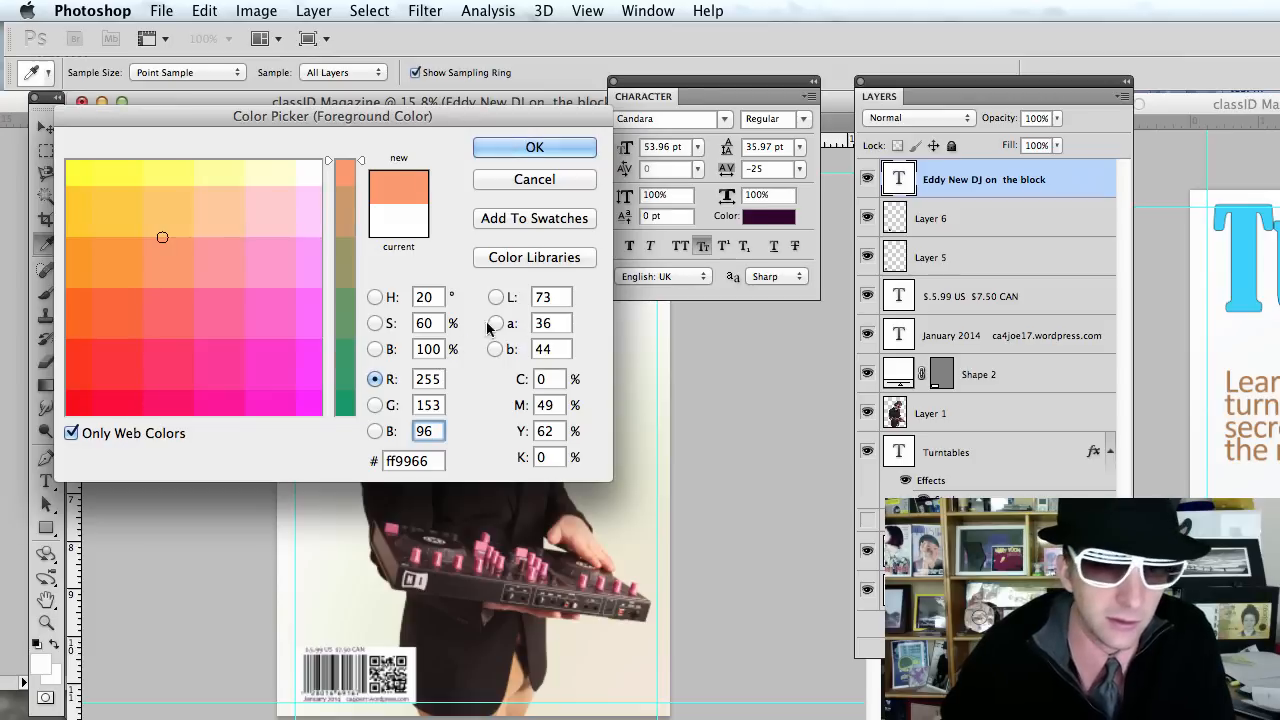
{"action": "left_click", "coordinate": [535, 221]}
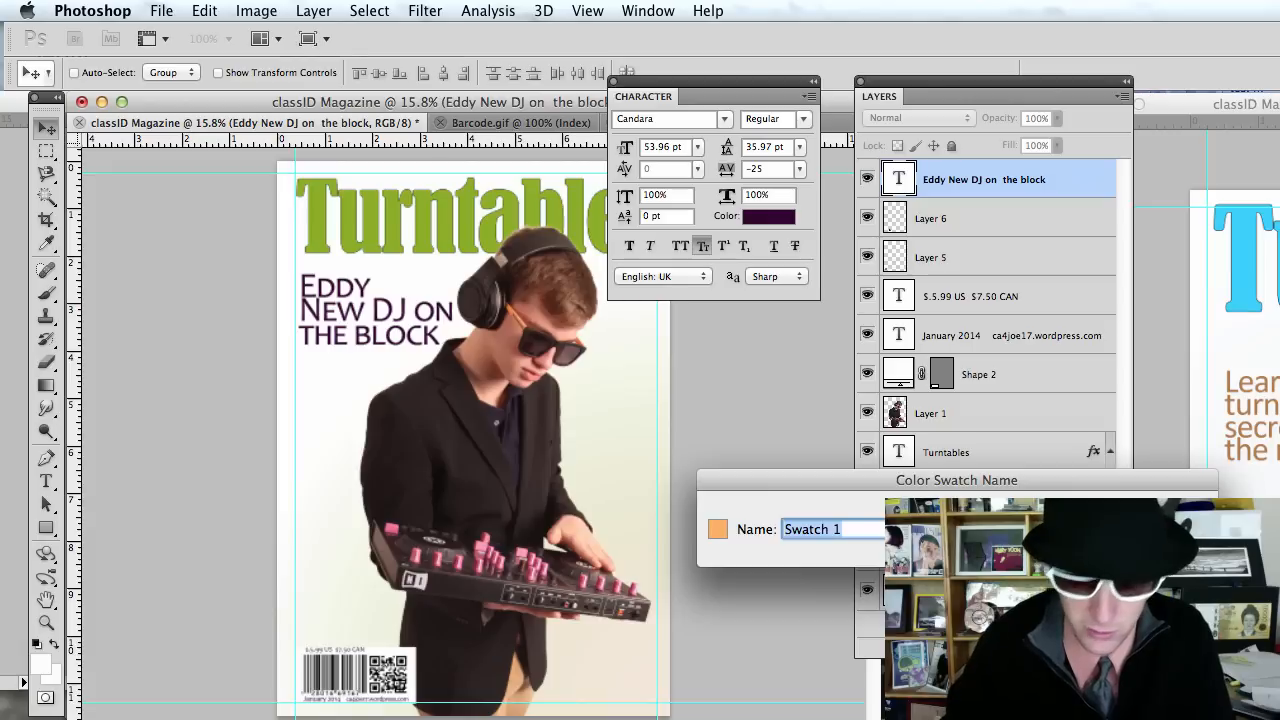
{"action": "type", "text": "m"}
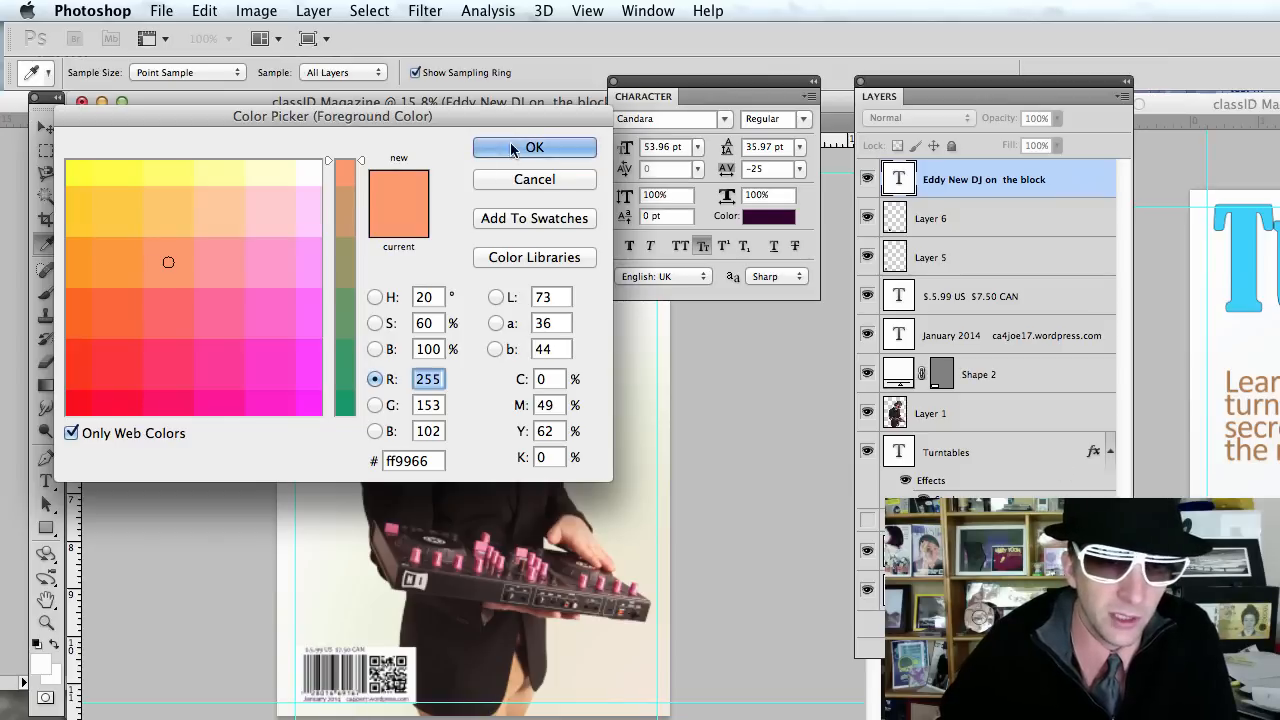
{"action": "left_click", "coordinate": [534, 147]}
{"action": "key", "text": "v"}
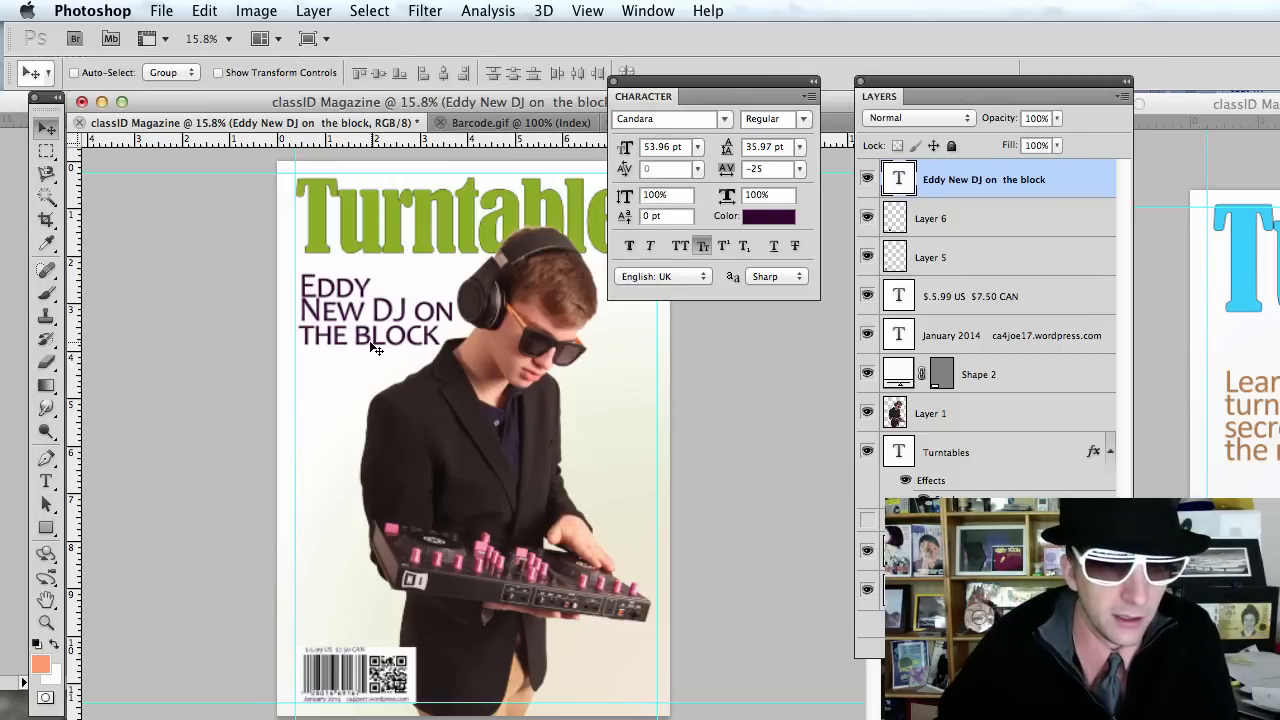
Recolour the headline words "New DJ on the block" with the orange foreground colour ff9966
{"action": "key", "text": "t"}
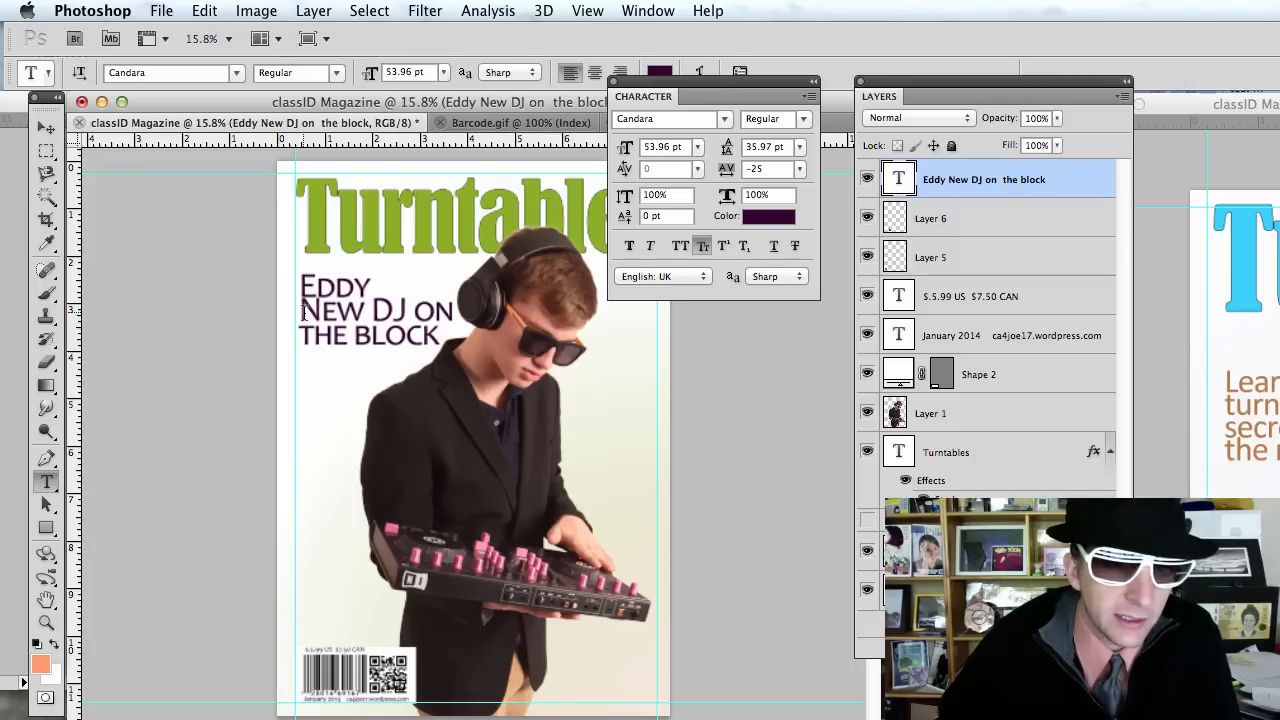
{"action": "left_click_drag", "start_coordinate": [303, 312], "coordinate": [424, 335]}
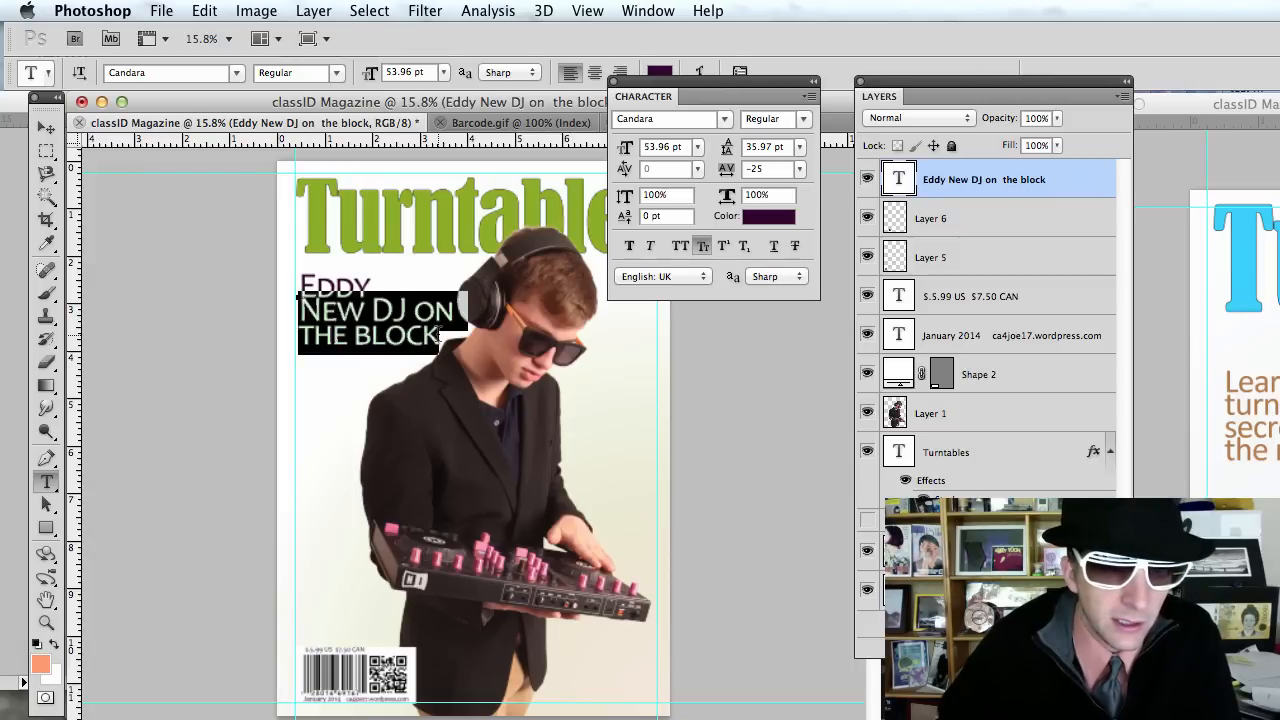
{"action": "left_click", "coordinate": [37, 658]}
{"action": "left_click", "coordinate": [527, 148]}
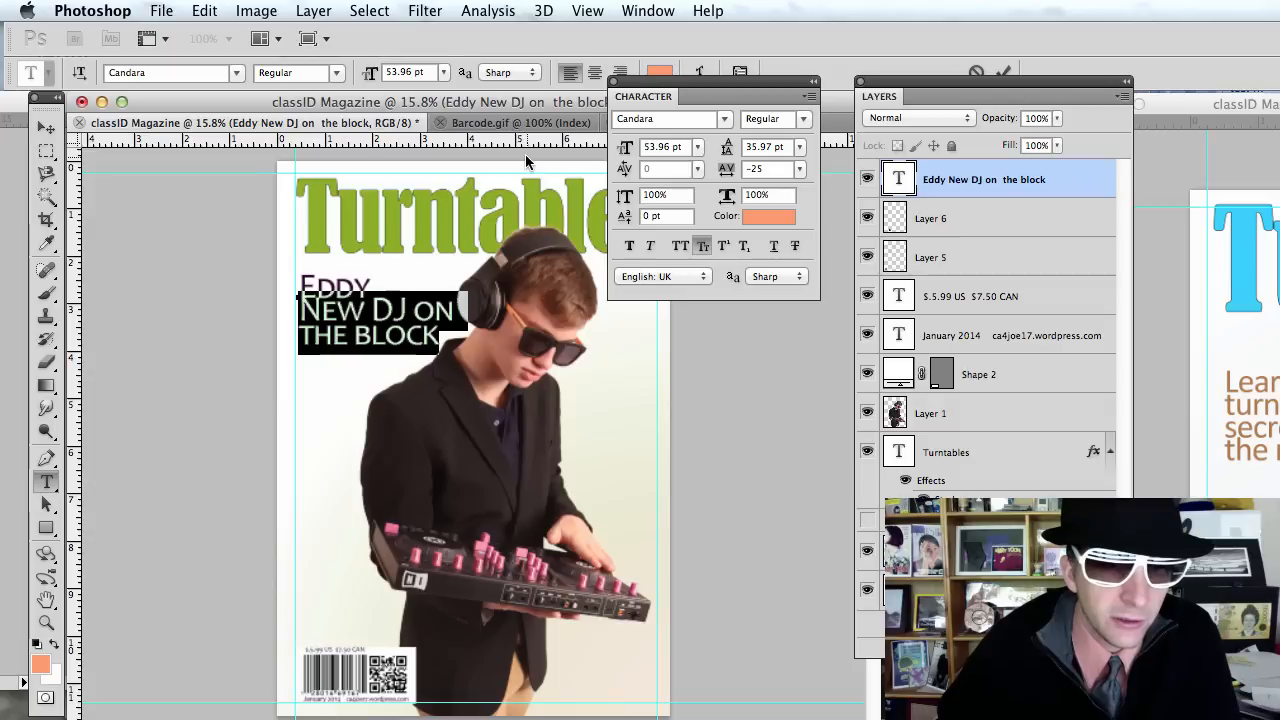
{"action": "left_click", "coordinate": [45, 127]}
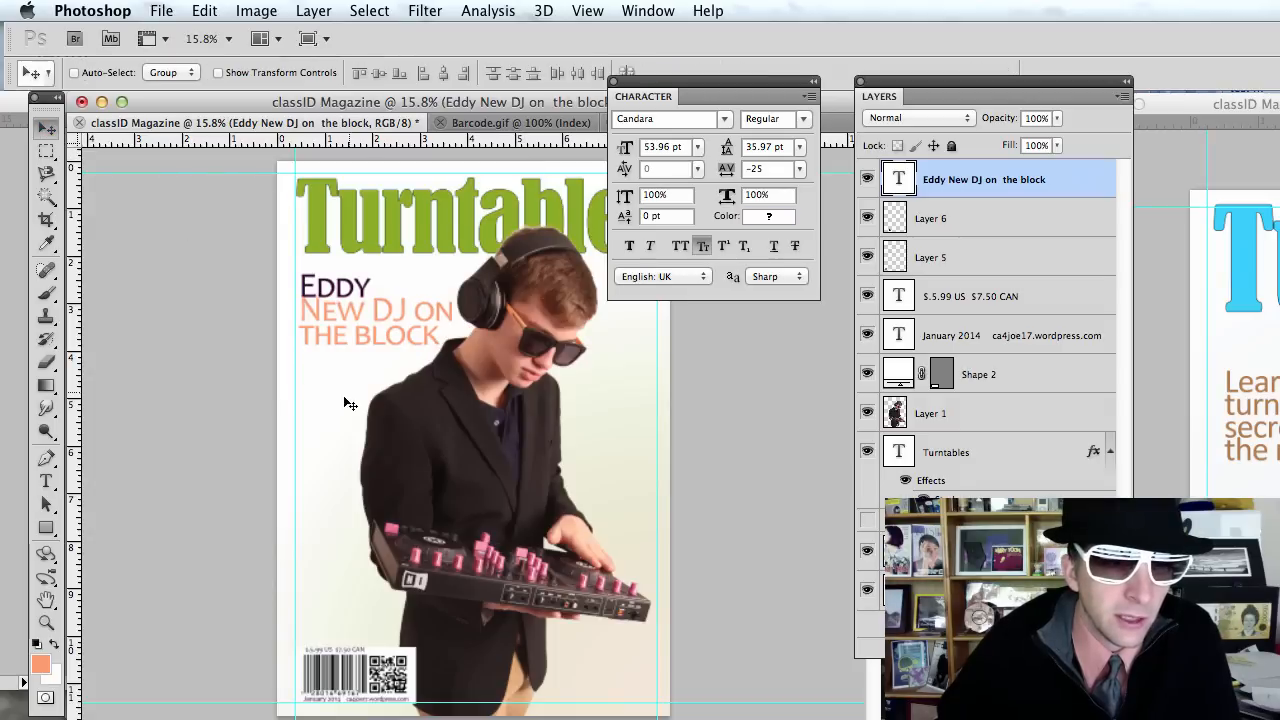
Set the headline's anti-aliasing to Strong and change the font of its first line to Copperplate Gothic Bold
{"action": "key", "text": "t"}
{"action": "left_click", "coordinate": [335, 288]}
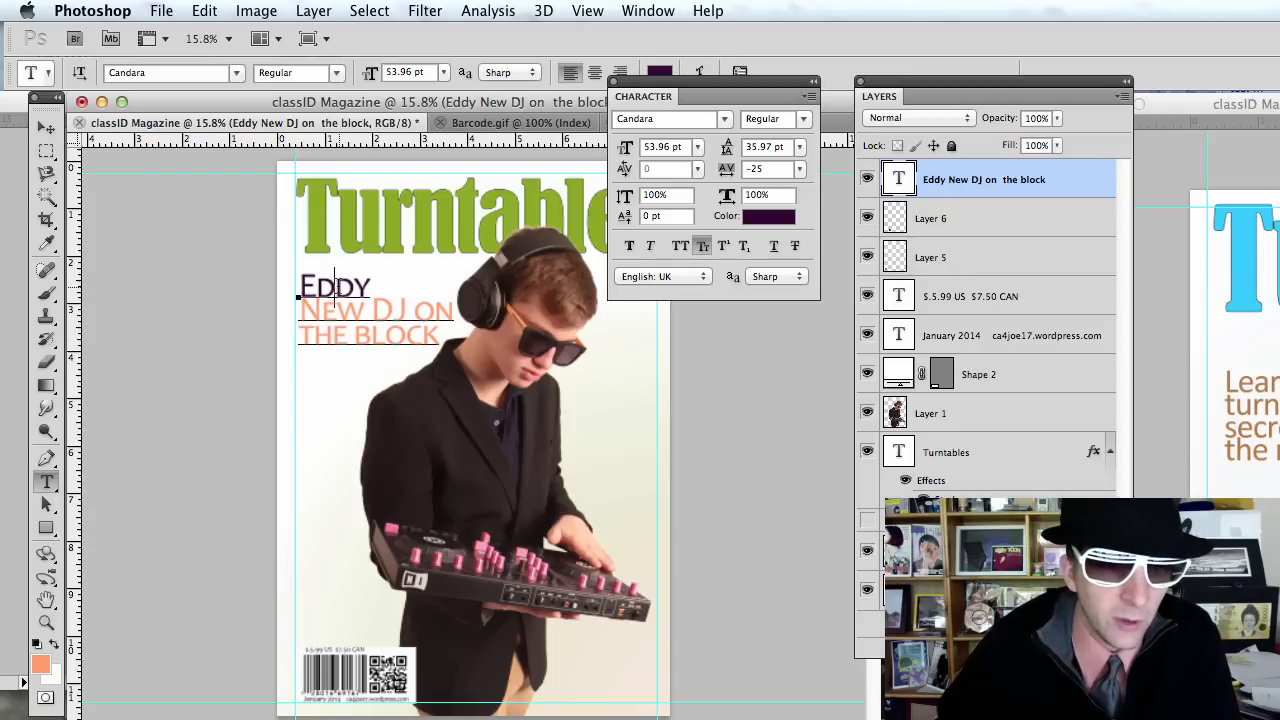
{"action": "double_click", "coordinate": [335, 288]}
{"action": "left_click", "coordinate": [510, 74]}
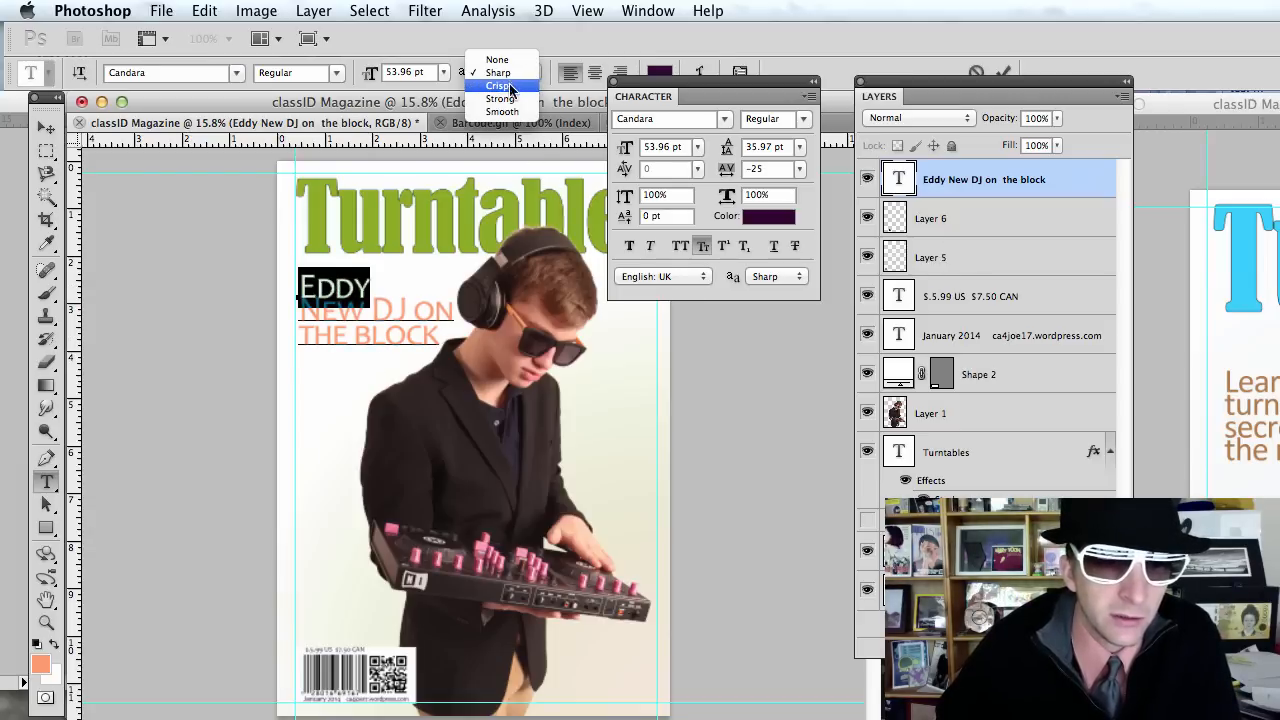
{"action": "left_click", "coordinate": [502, 98]}
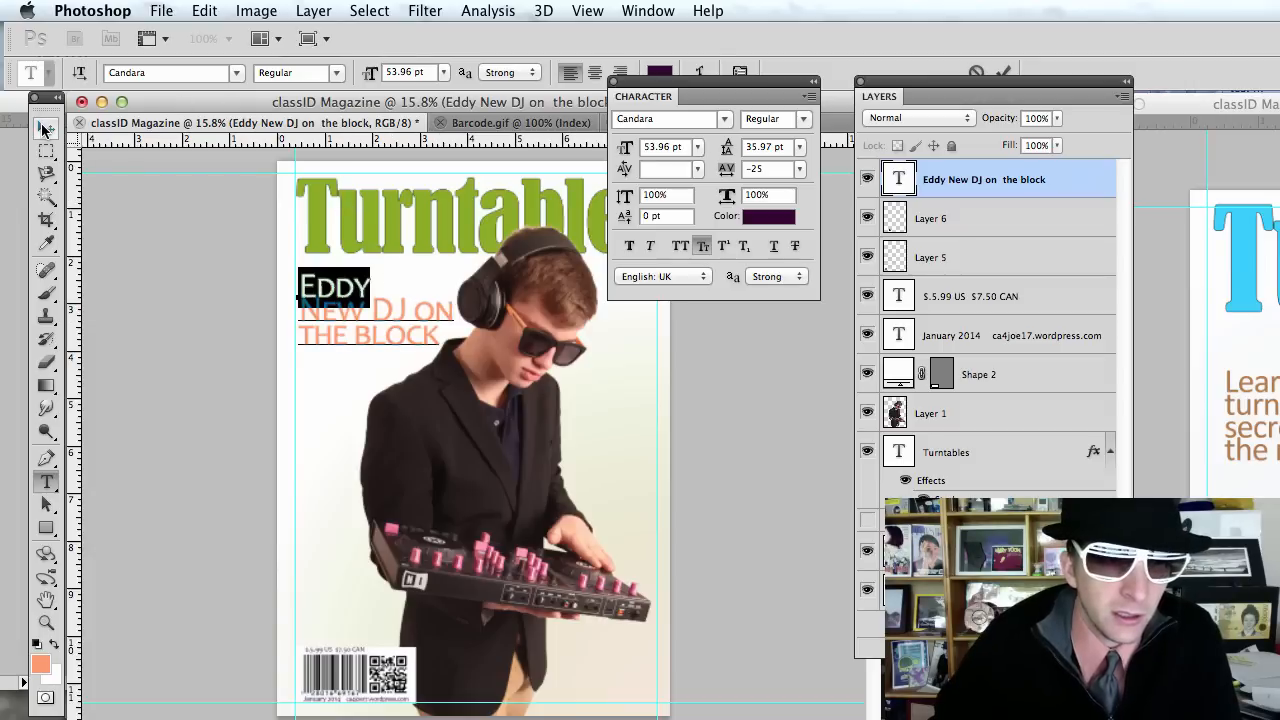
{"action": "left_click", "coordinate": [236, 73]}
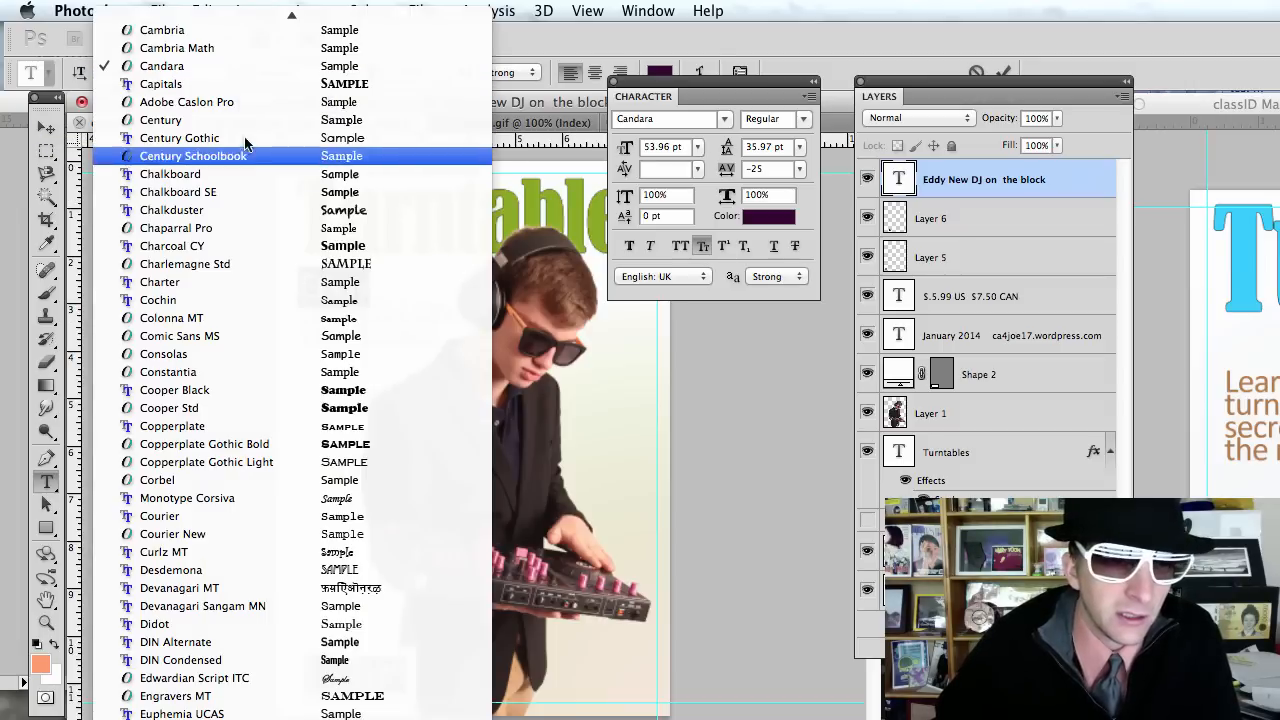
{"action": "left_click", "coordinate": [280, 443]}
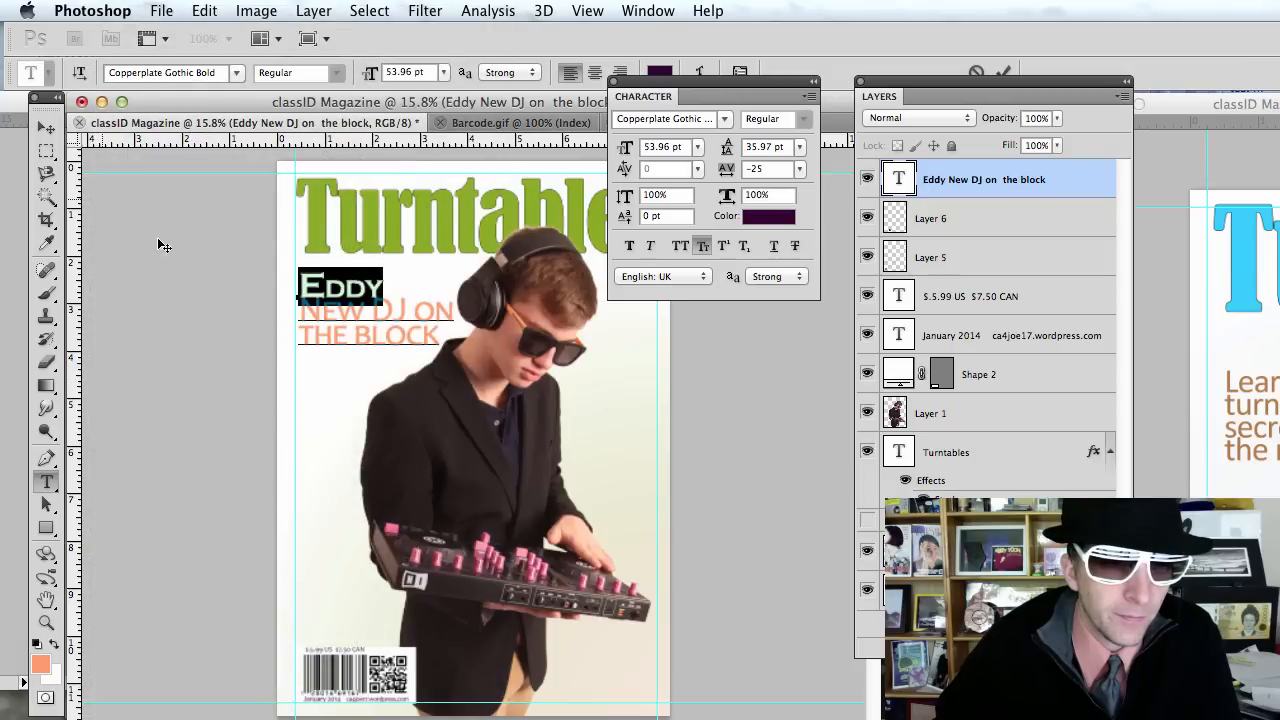
{"action": "left_click", "coordinate": [45, 128]}
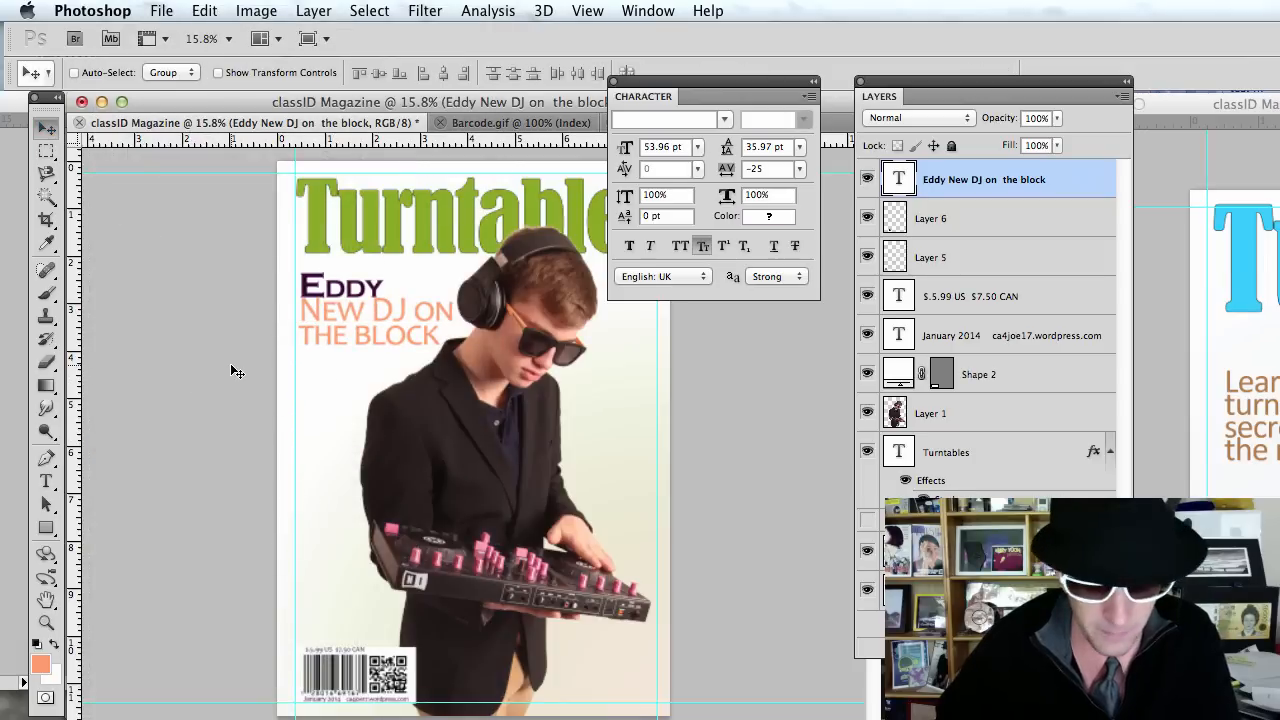
Try leadings of 30, 48 and 36 pt on the entire headline, and settle on 40 pt
{"action": "key", "text": "t"}
{"action": "left_click_drag", "start_coordinate": [300, 284], "coordinate": [442, 342]}
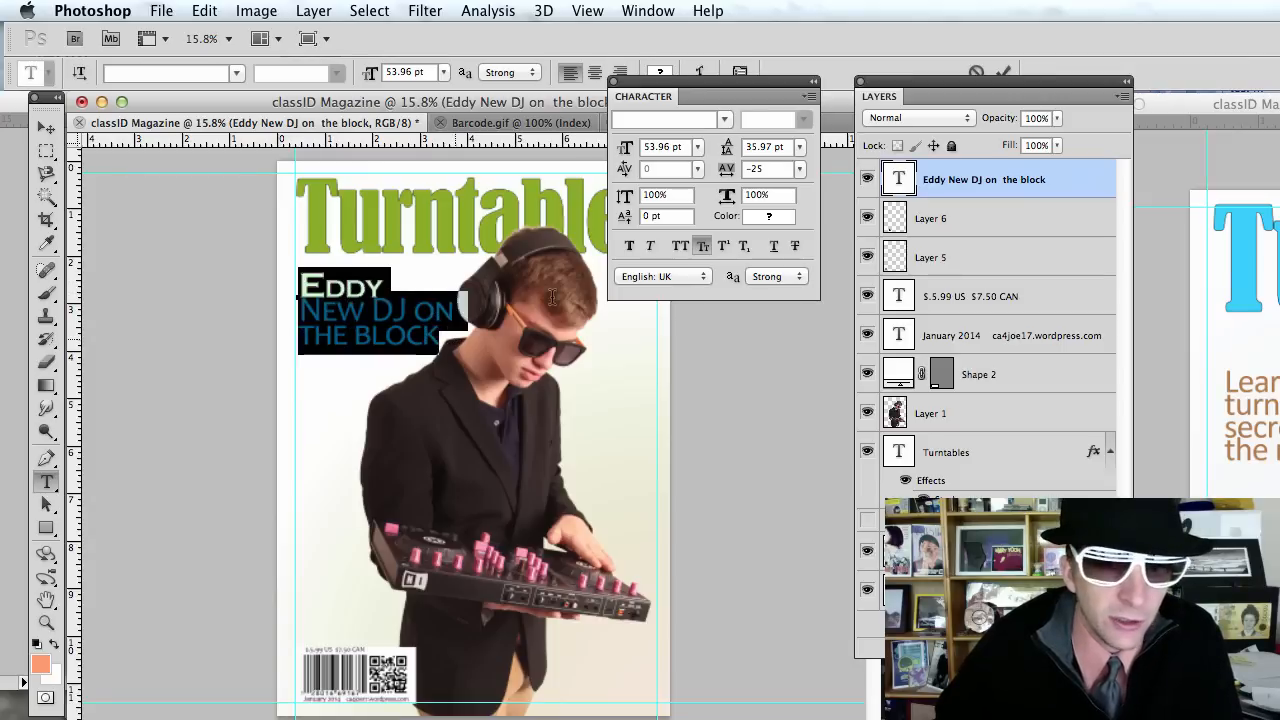
{"action": "left_click", "coordinate": [800, 147]}
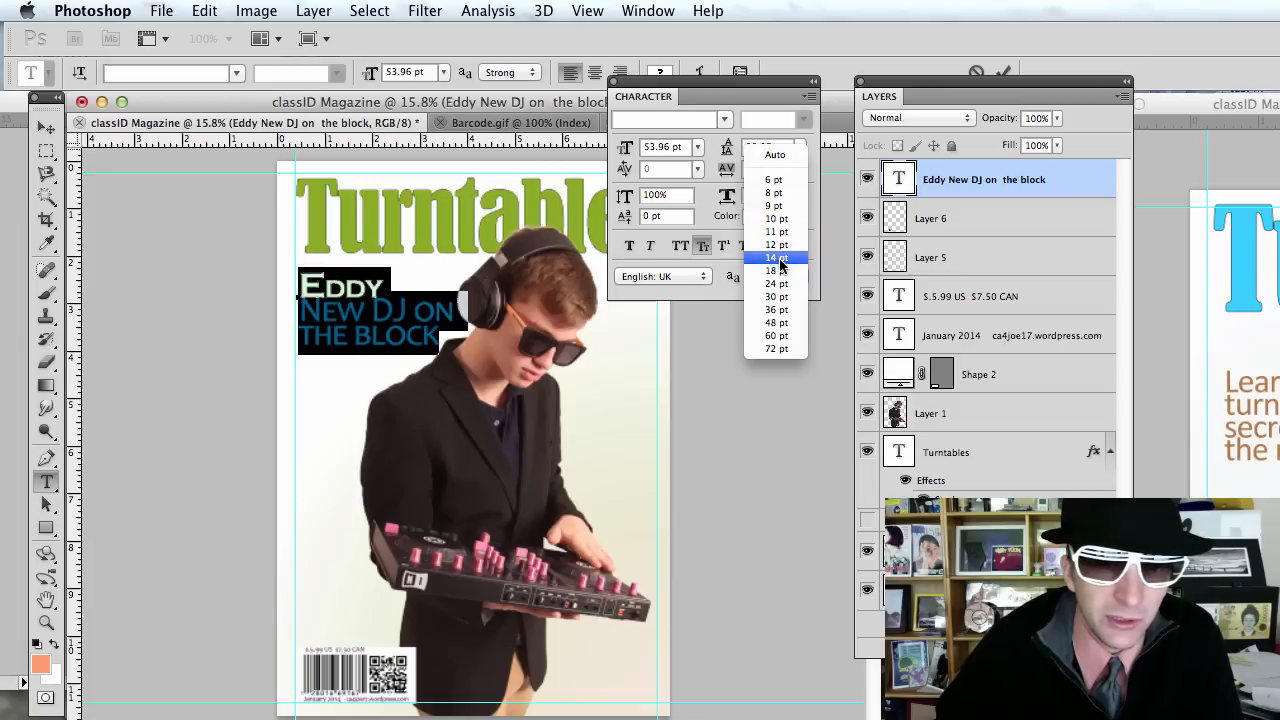
{"action": "left_click", "coordinate": [780, 298]}
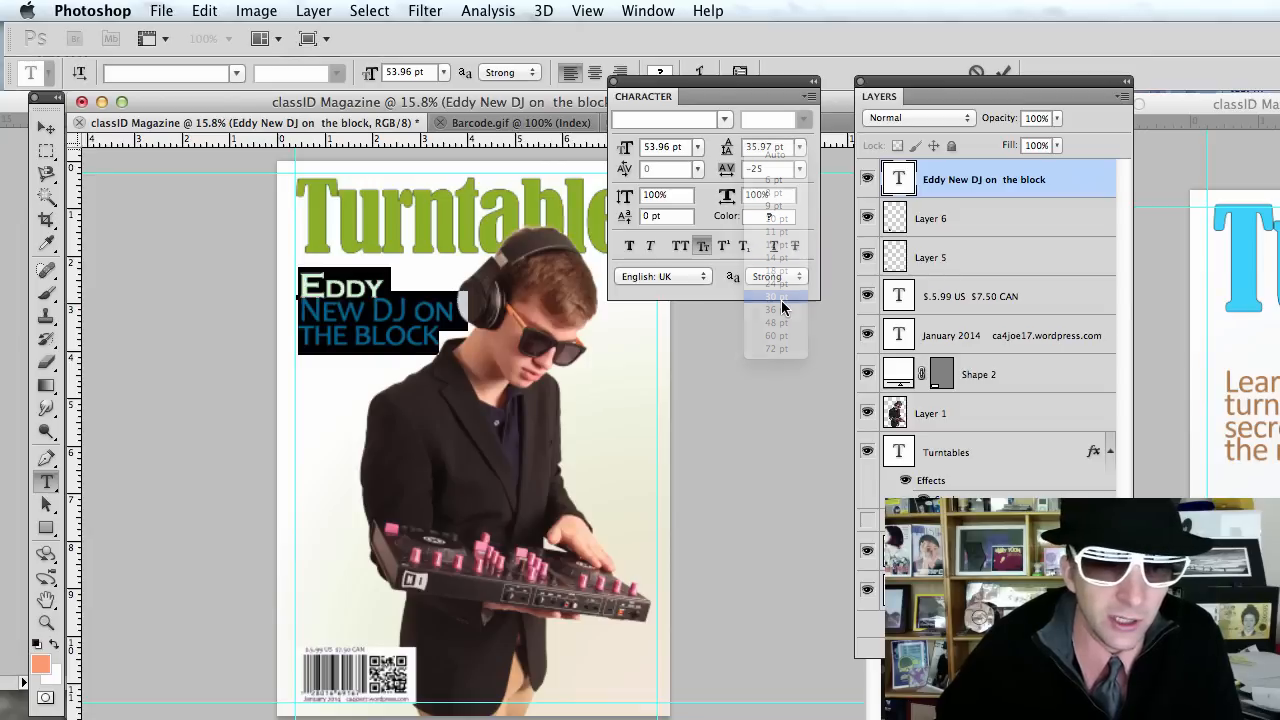
{"action": "left_click", "coordinate": [800, 147]}
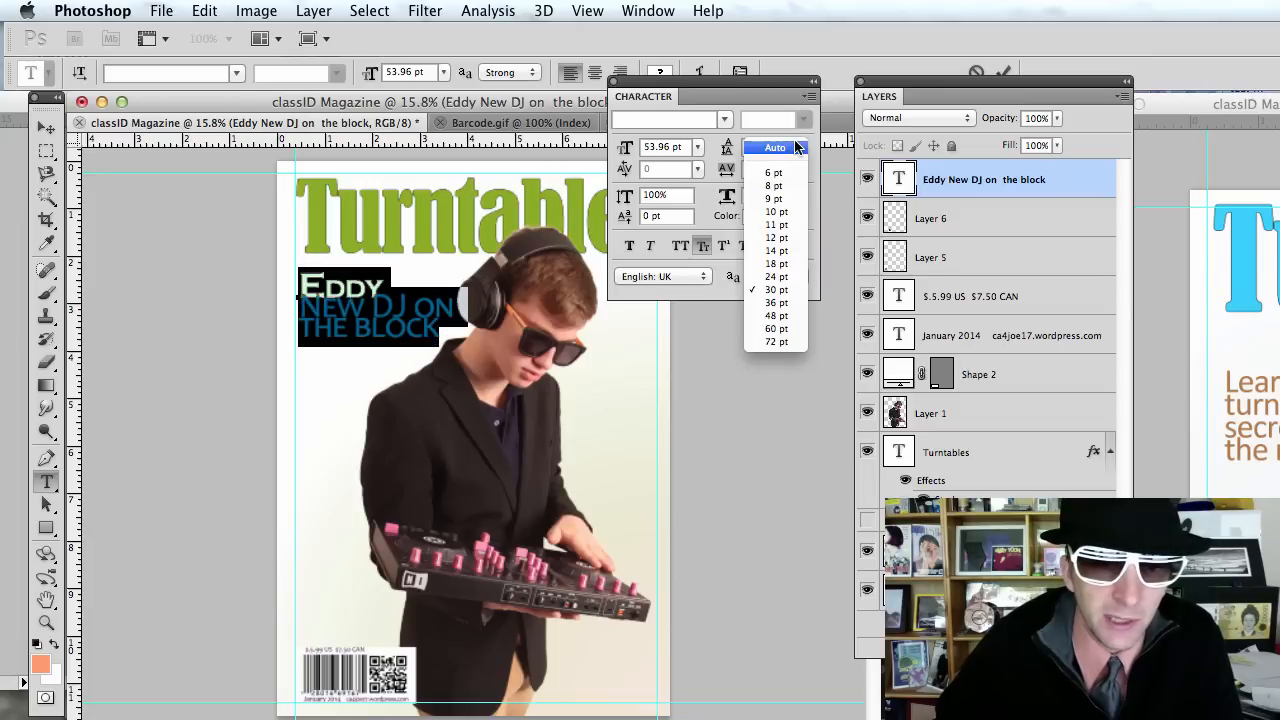
{"action": "left_click", "coordinate": [782, 316]}
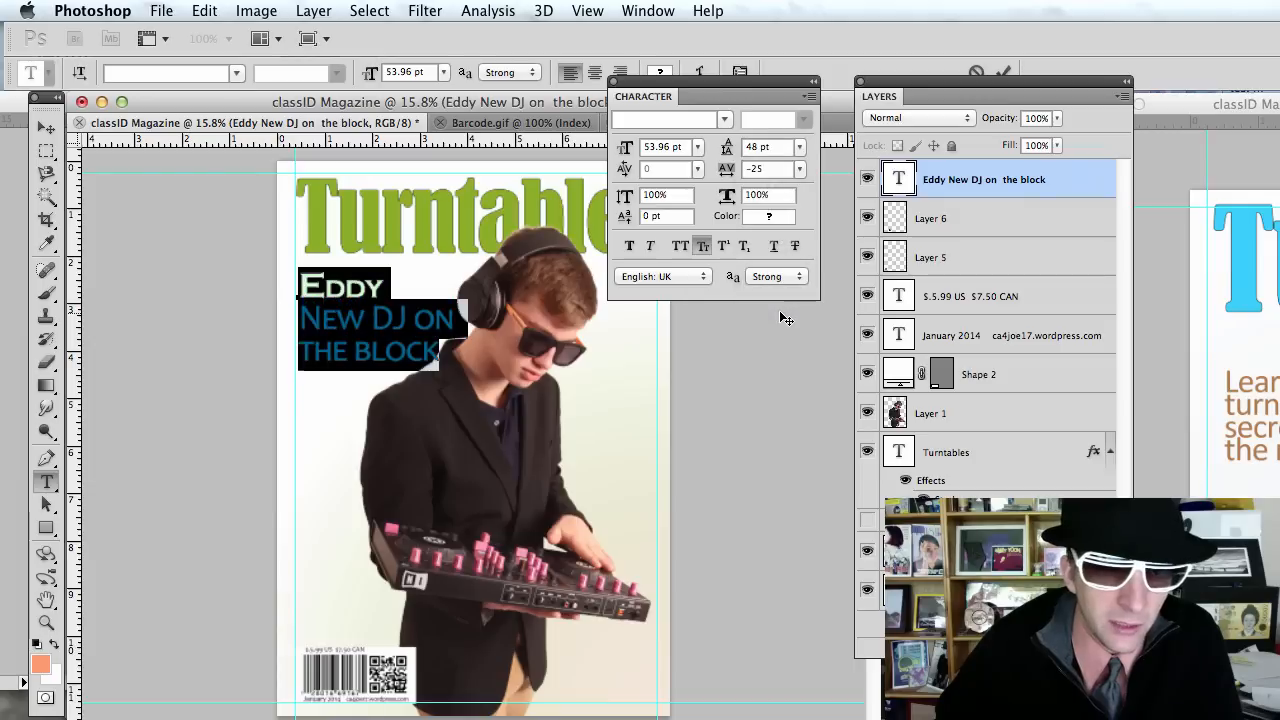
{"action": "left_click", "coordinate": [800, 147]}
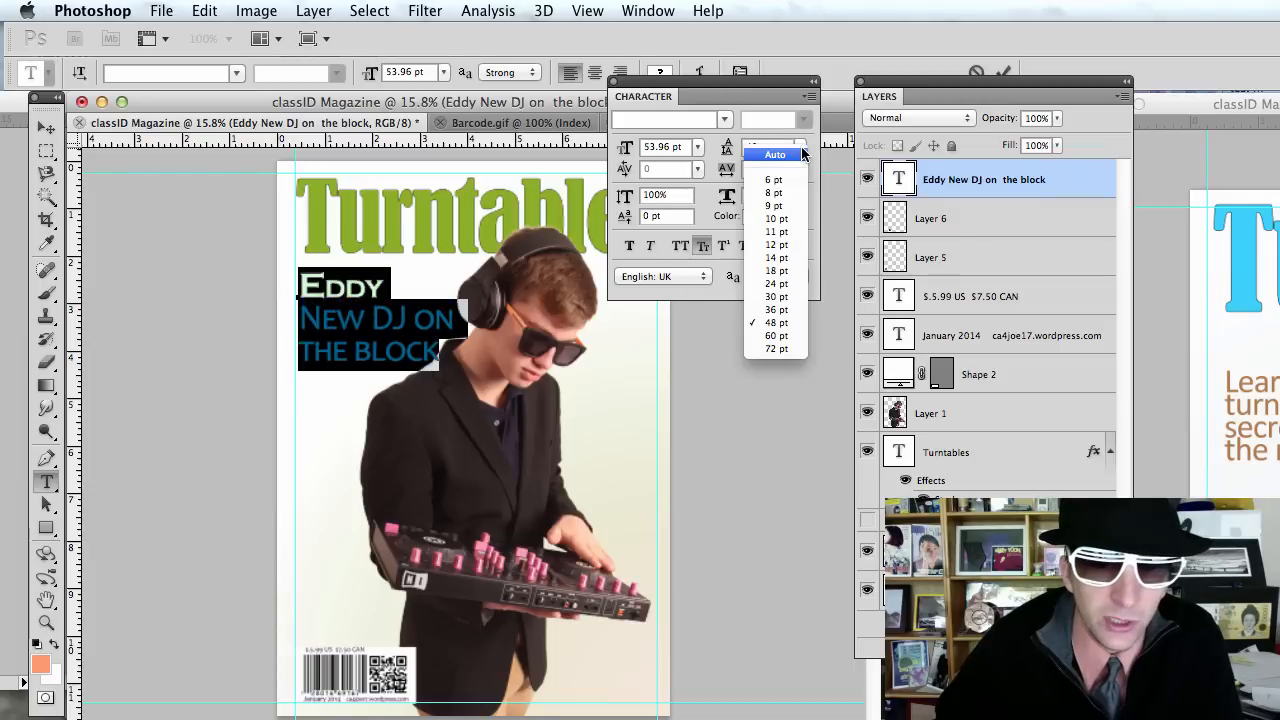
{"action": "left_click", "coordinate": [781, 312]}
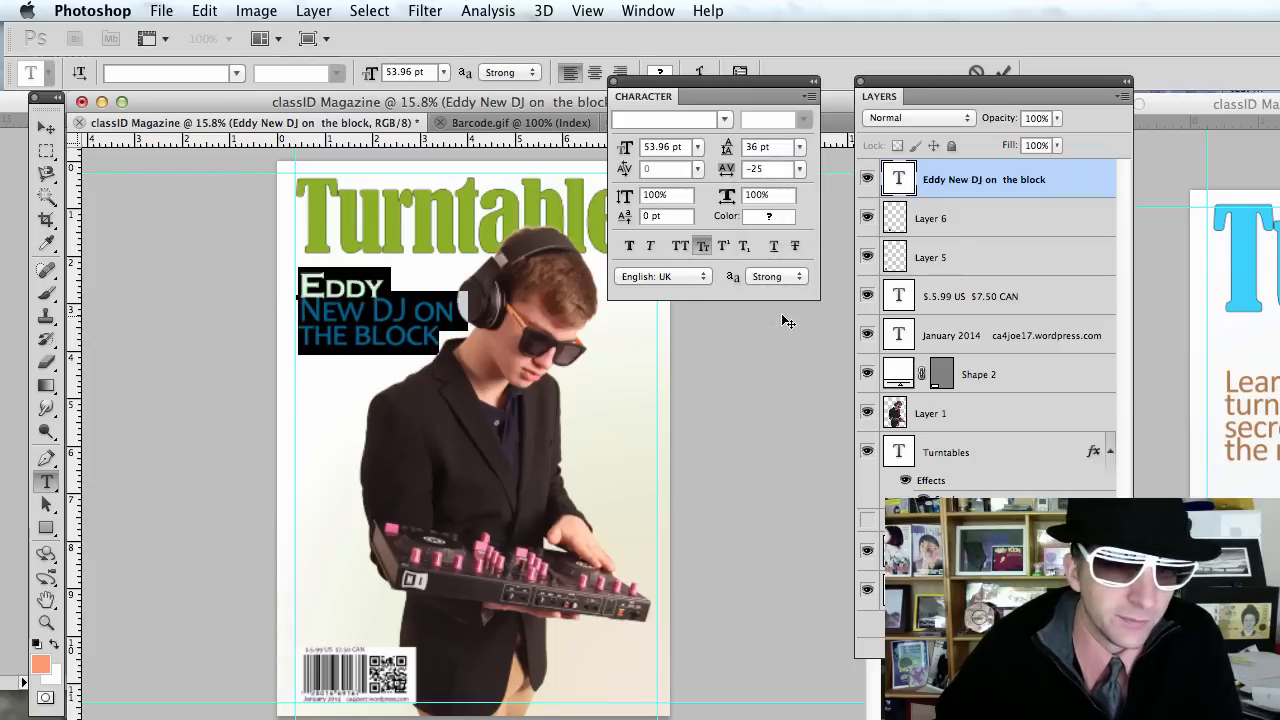
{"action": "left_click", "coordinate": [752, 148]}
{"action": "type", "text": "40"}
{"action": "key", "text": "Return"}
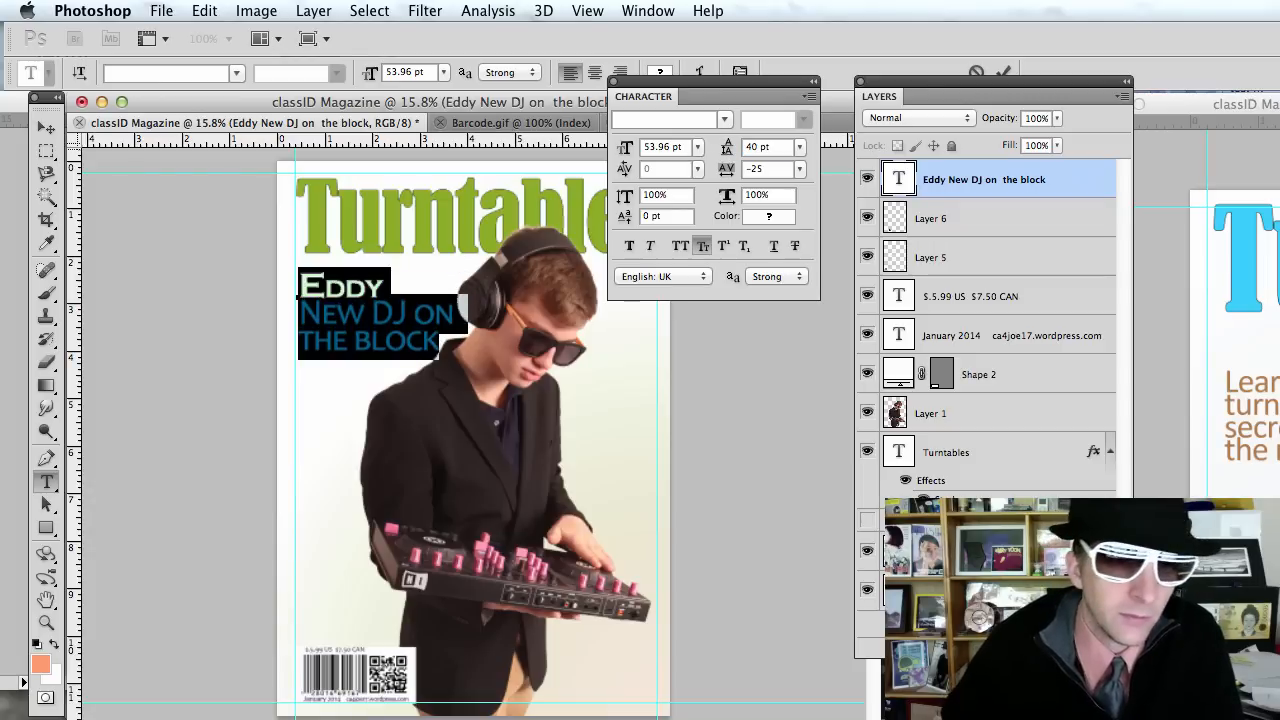
{"action": "left_click", "coordinate": [44, 130]}
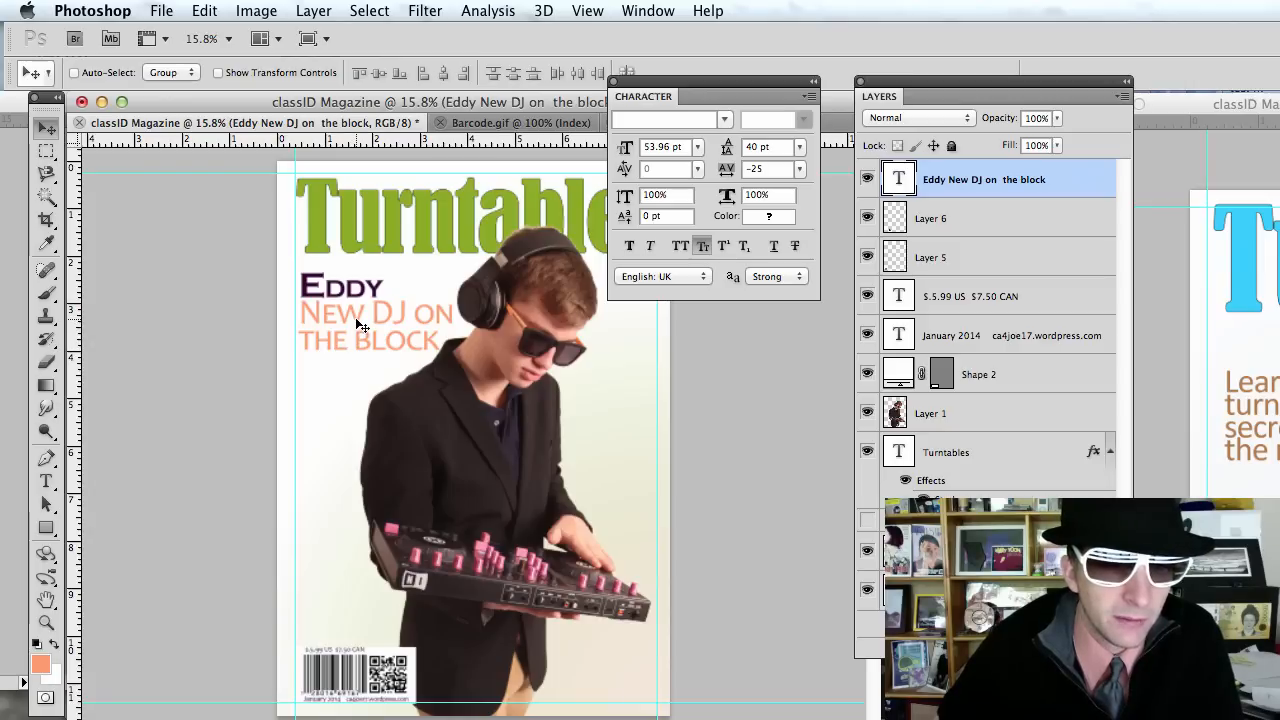
Nudge the headline left onto the margin guide and slightly down from the Turntables title
{"action": "key", "text": "Left"}
{"action": "key", "text": "Left"}
{"action": "key", "text": "Left"}
{"action": "key", "text": "Down"}
{"action": "key", "text": "Down"}
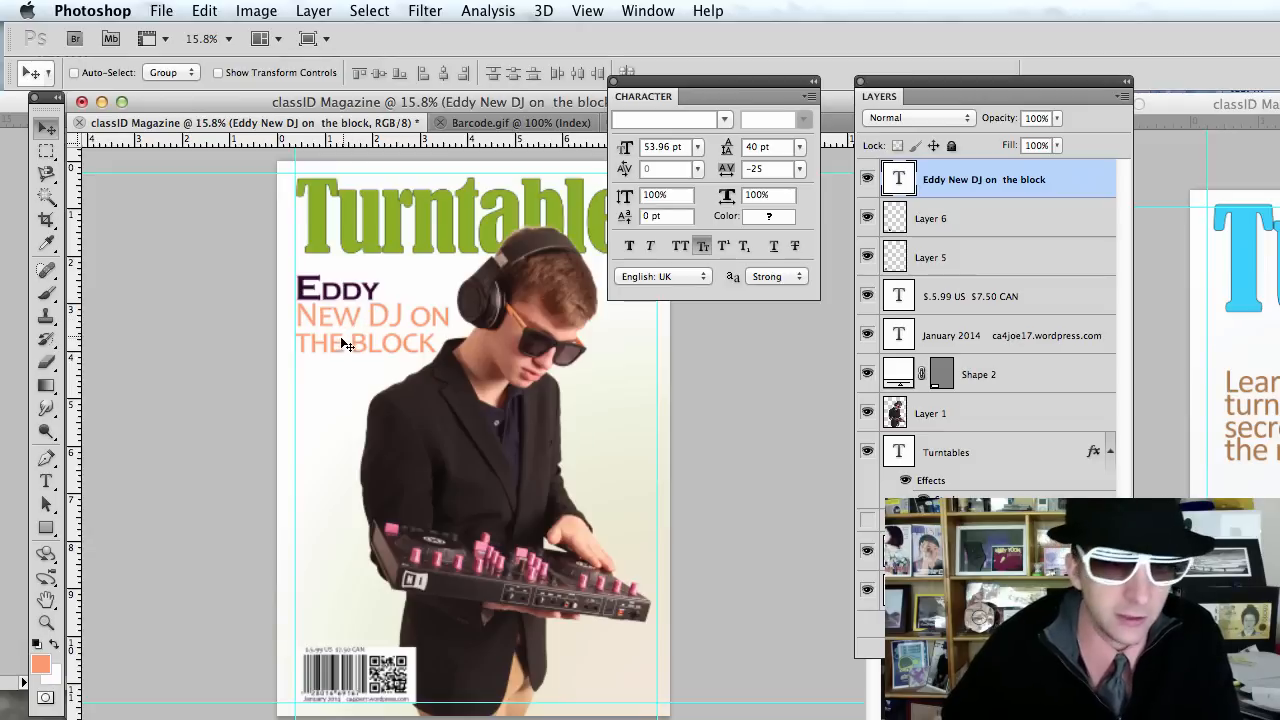
Clear the Character settings off the cover title and check the secondary headlines on the Vibe reference cover
{"action": "left_click_drag", "start_coordinate": [673, 97], "coordinate": [920, 184]}
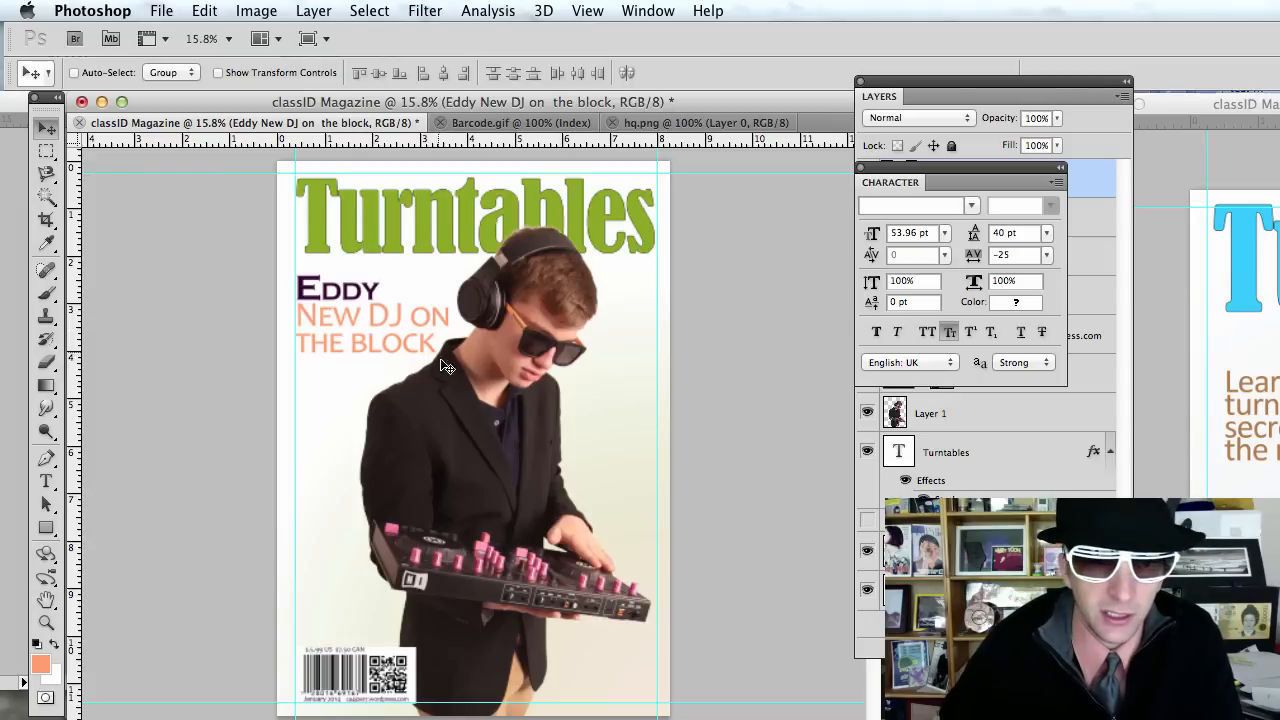
{"action": "key", "text": "super+Tab"}
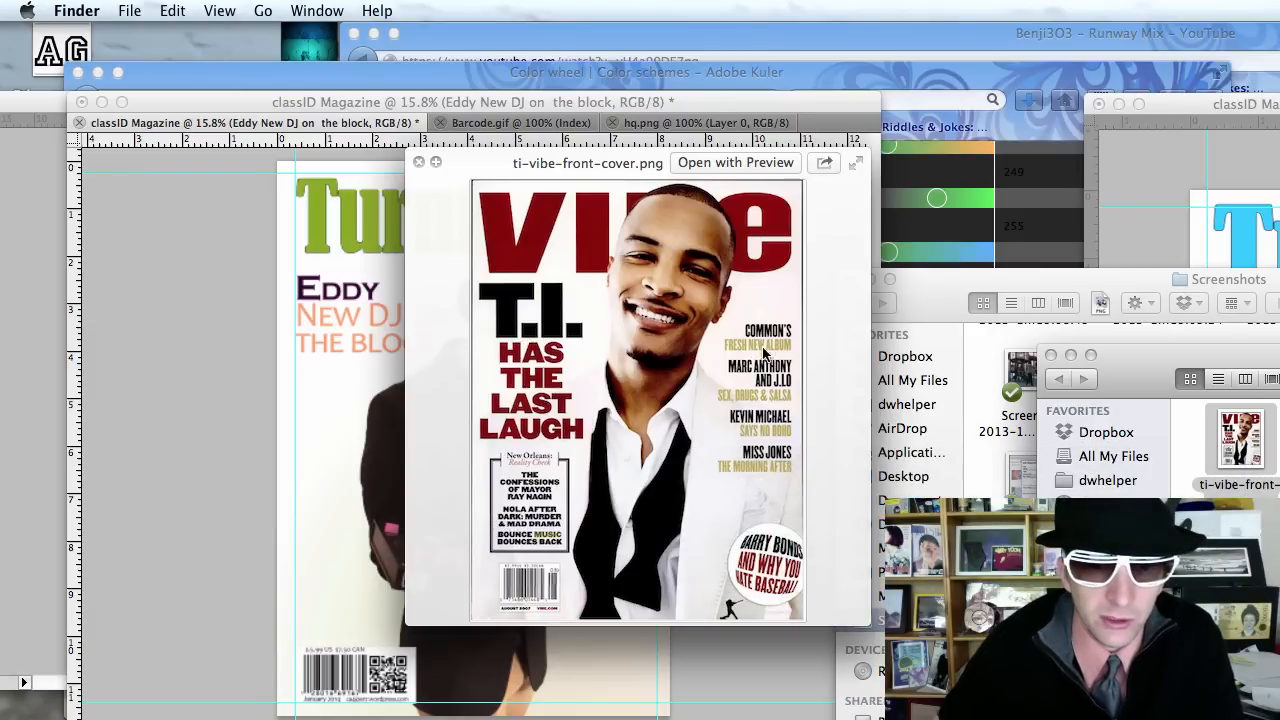
{"action": "left_click", "coordinate": [356, 424]}
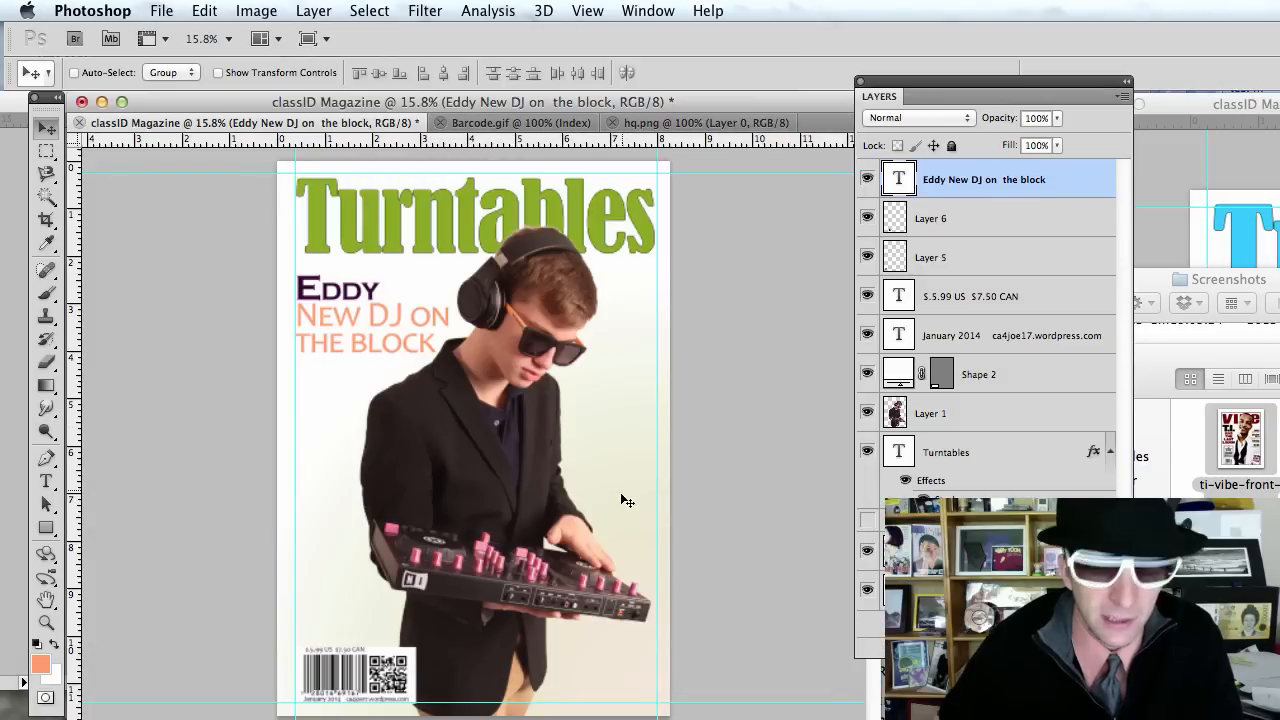
Add a new text line reading "Know your Tallents" beside the DJ's shoulder, near the right margin guide
{"action": "key", "text": "t"}
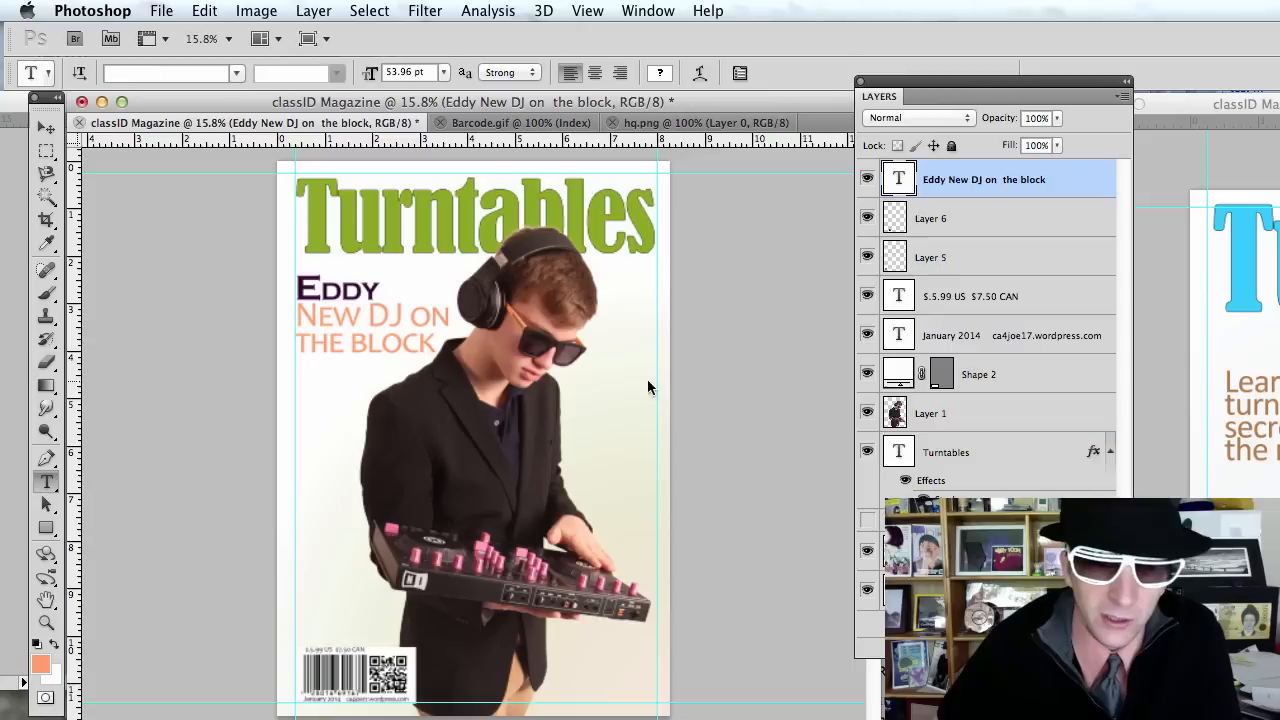
{"action": "left_click", "coordinate": [578, 401]}
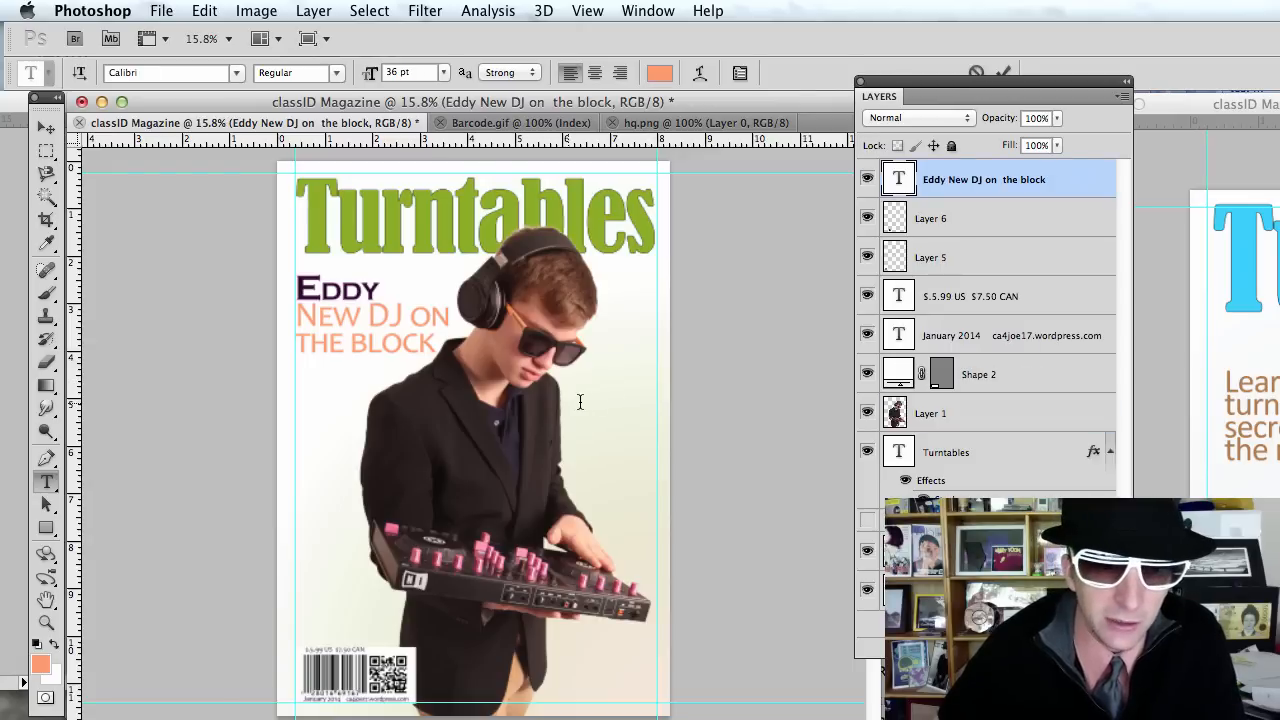
{"action": "type", "text": "Know "}
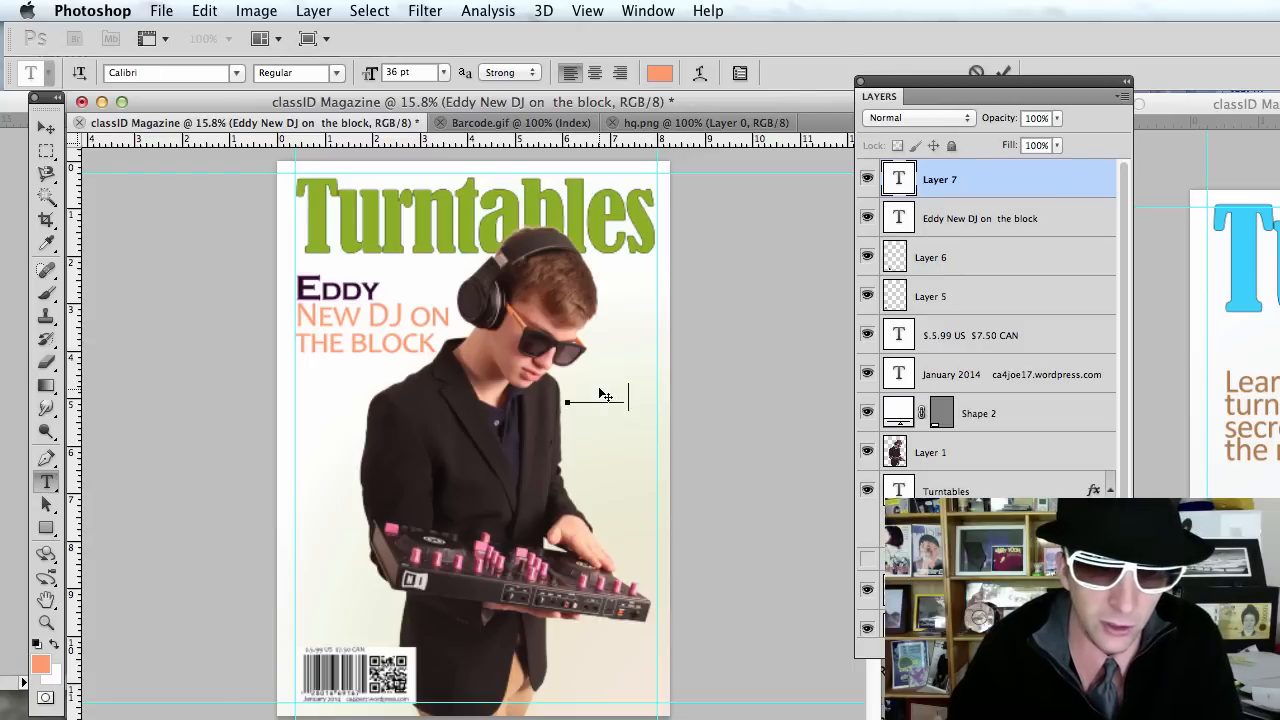
{"action": "type", "text": "your"}
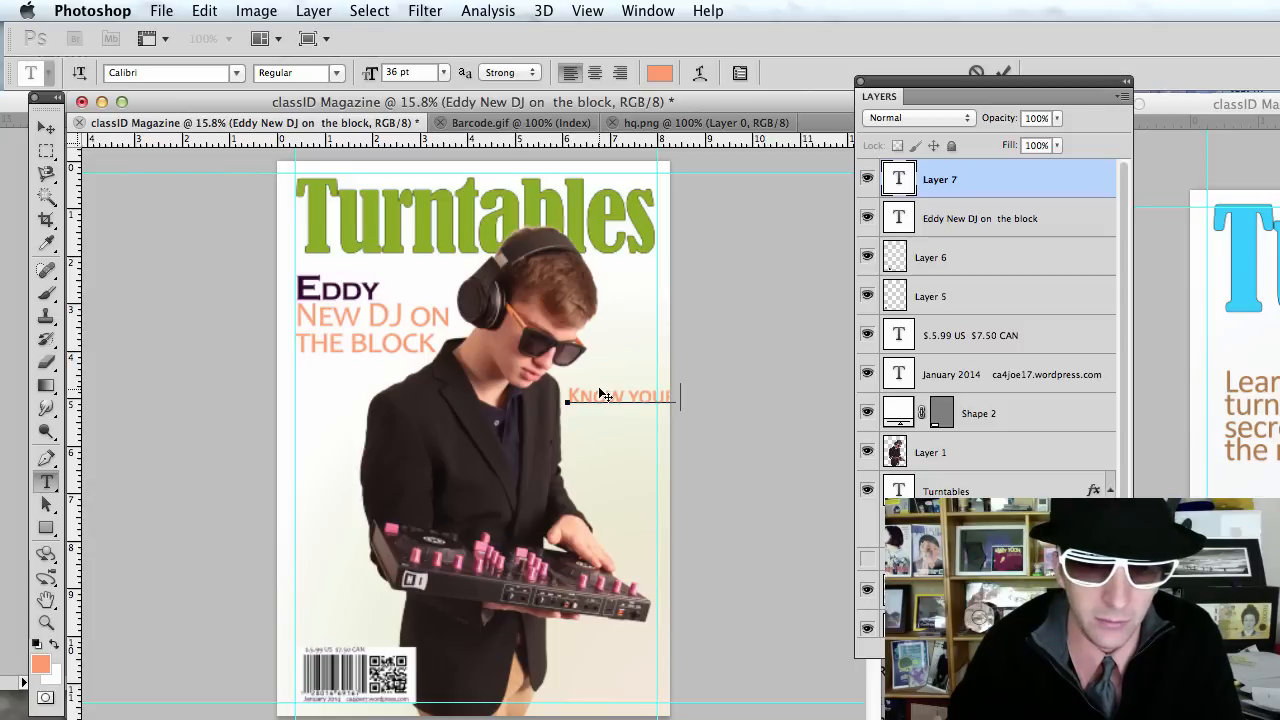
{"action": "type", "text": " misic"}
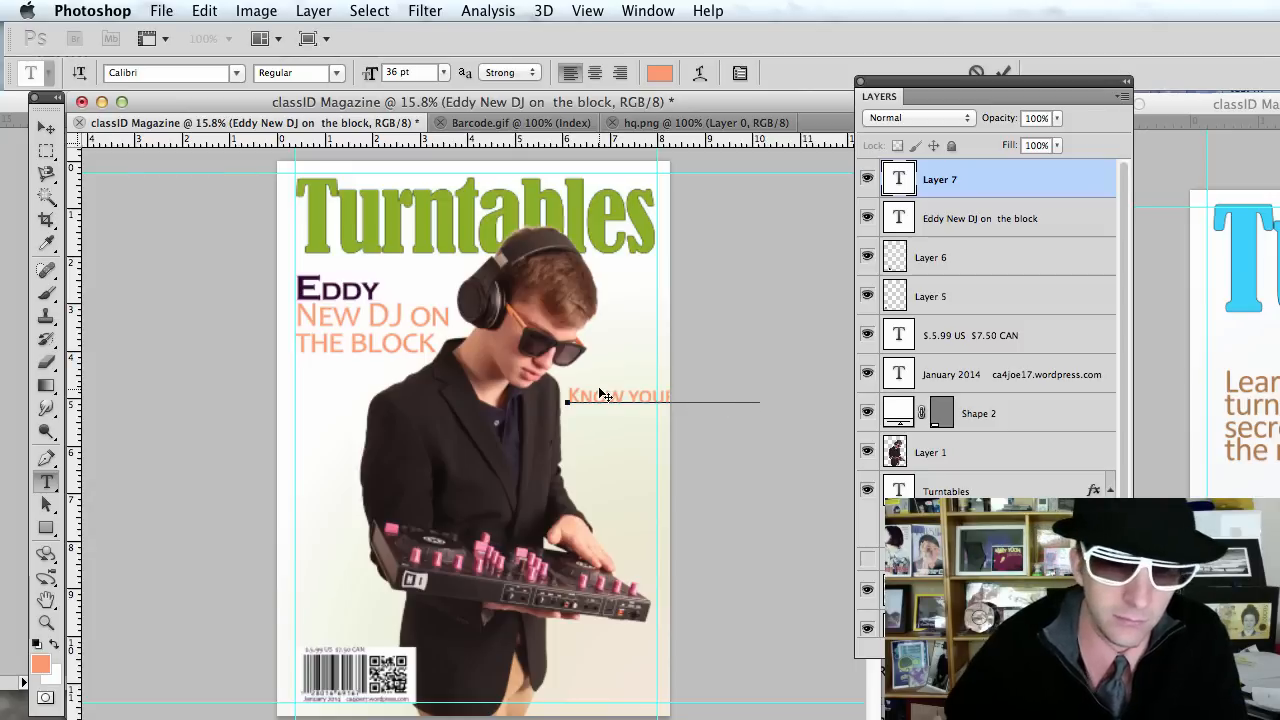
Change the font of the entire "Know your Tallents" line to Abadi MT Condensed Light and commit the text
{"action": "key", "text": "super+a"}
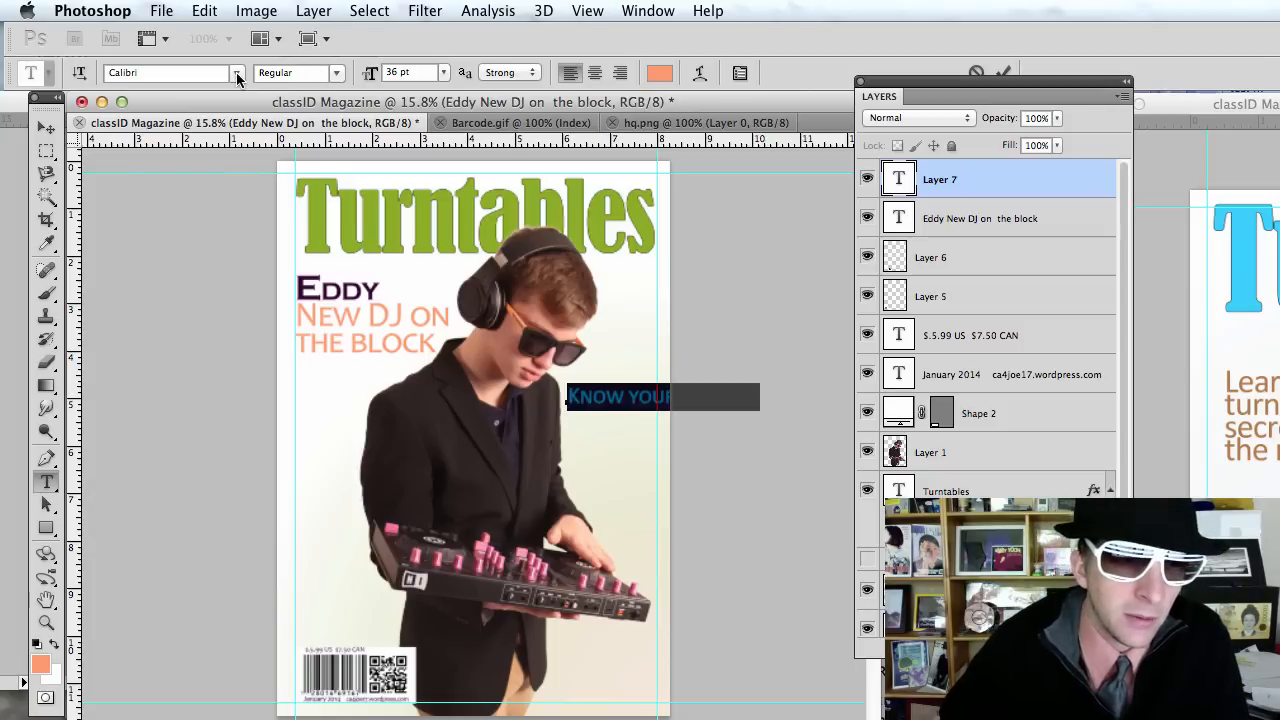
{"action": "left_click", "coordinate": [236, 72]}
{"action": "scroll", "coordinate": [315, 420], "scroll_direction": "down", "scroll_amount": 3}
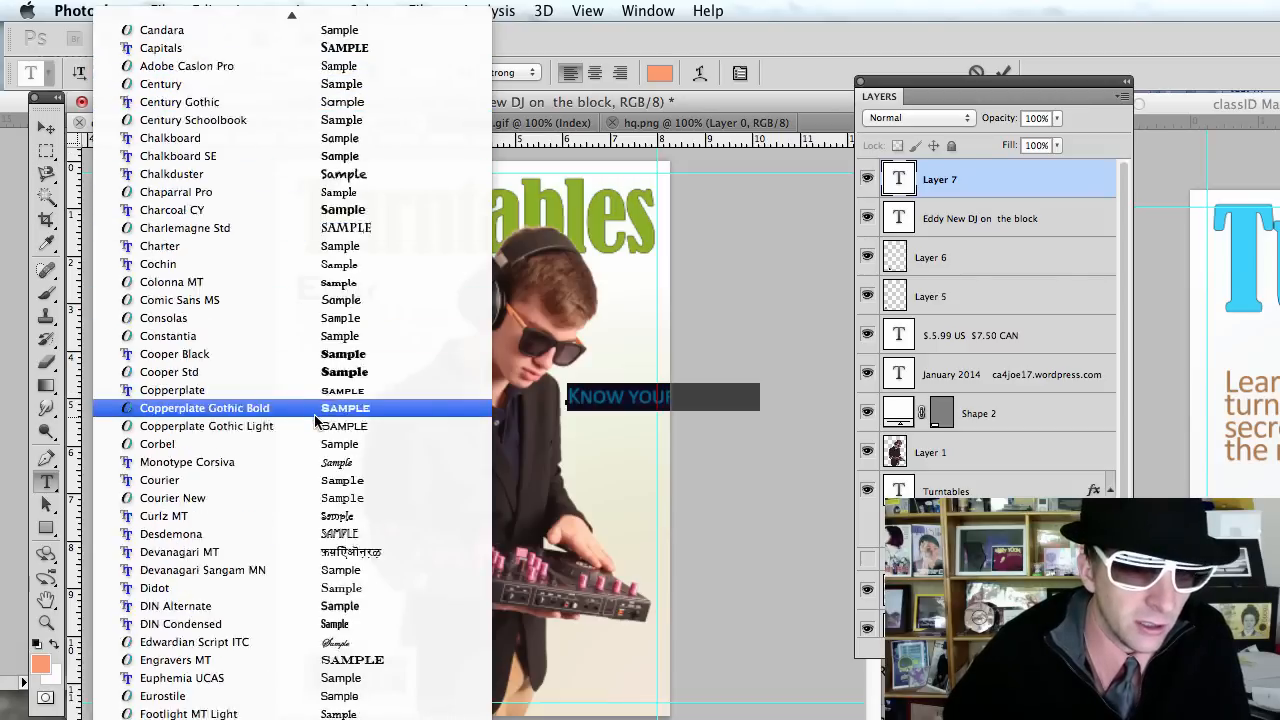
{"action": "scroll", "coordinate": [315, 420], "scroll_direction": "down", "scroll_amount": 4}
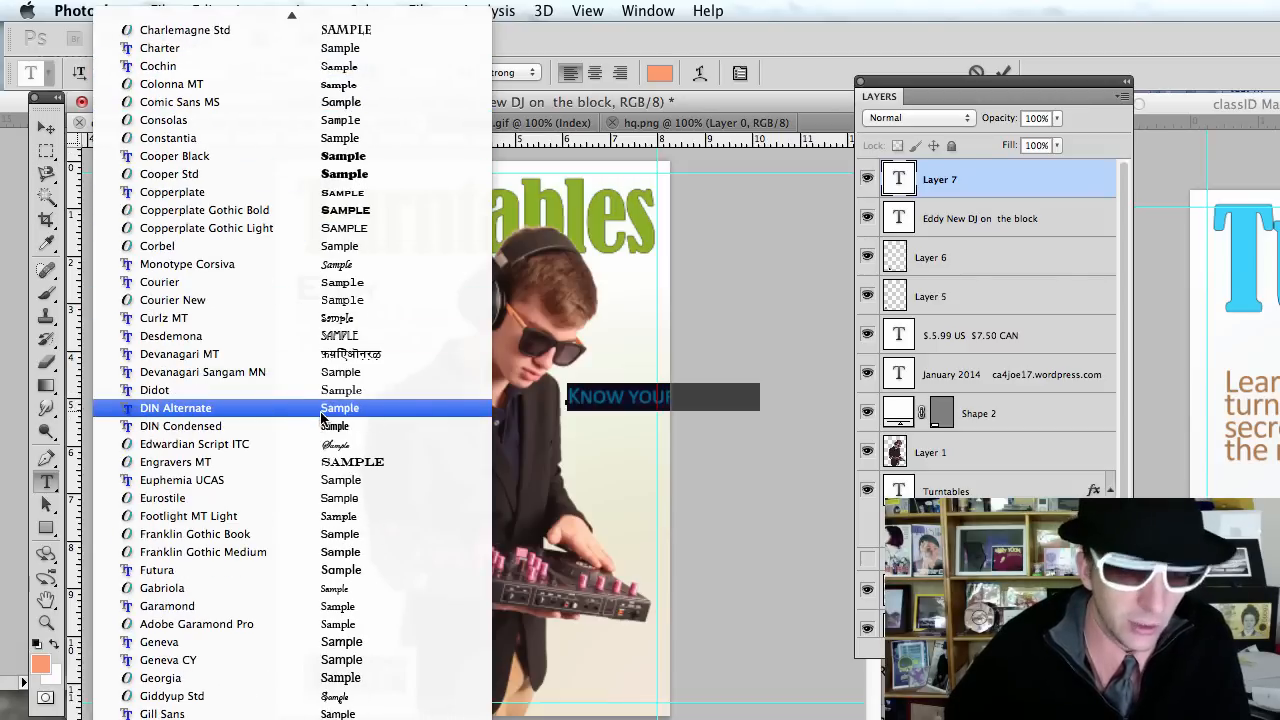
{"action": "scroll", "coordinate": [315, 264], "scroll_direction": "up", "scroll_amount": 15}
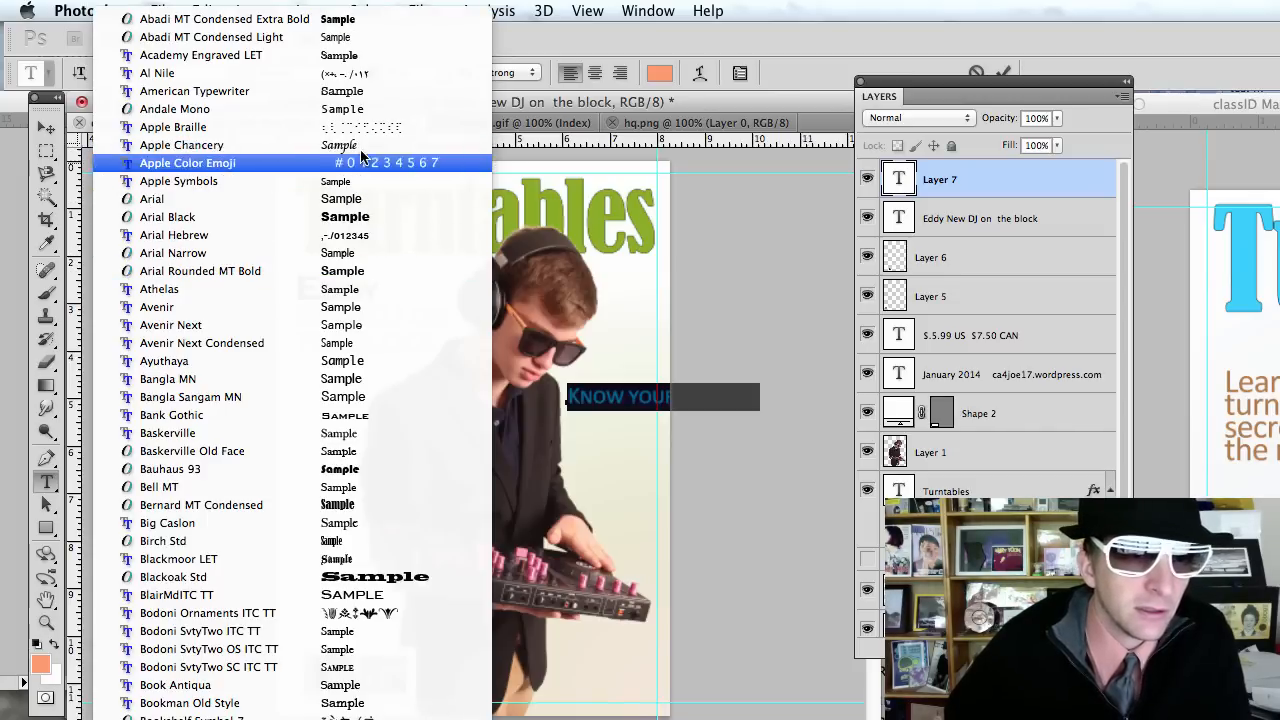
{"action": "left_click", "coordinate": [387, 38]}
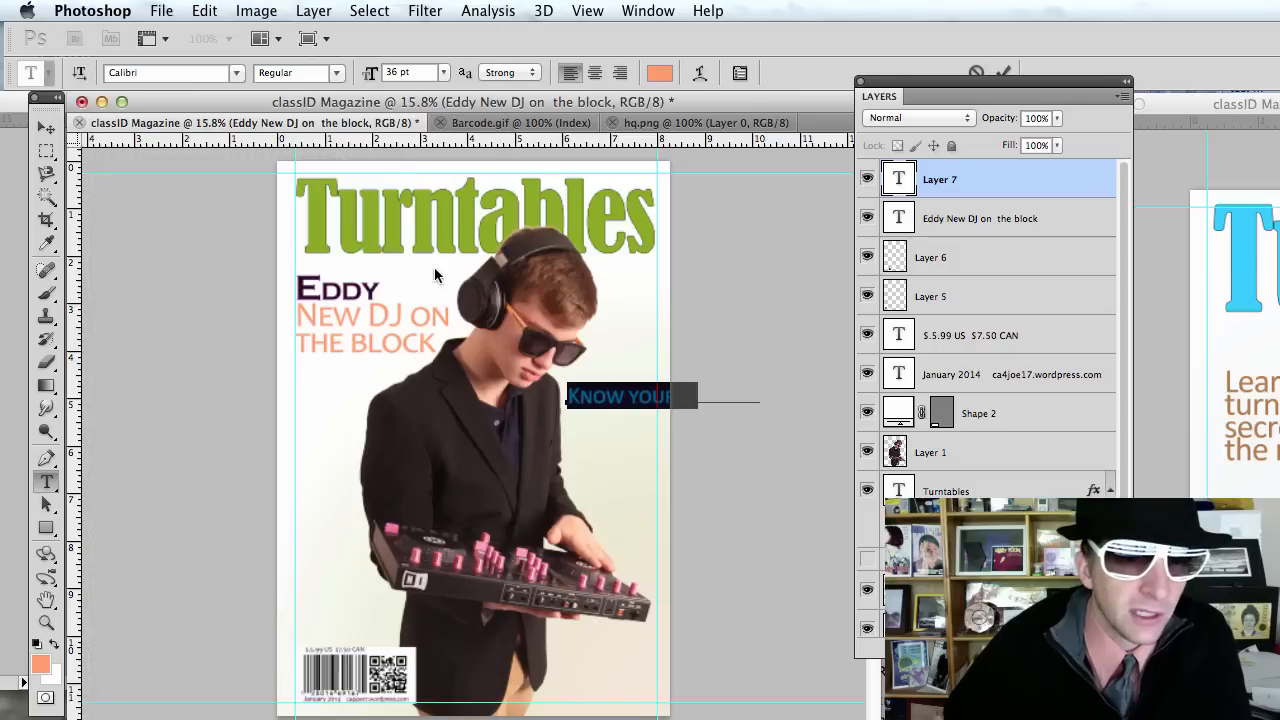
{"action": "left_click", "coordinate": [46, 128]}
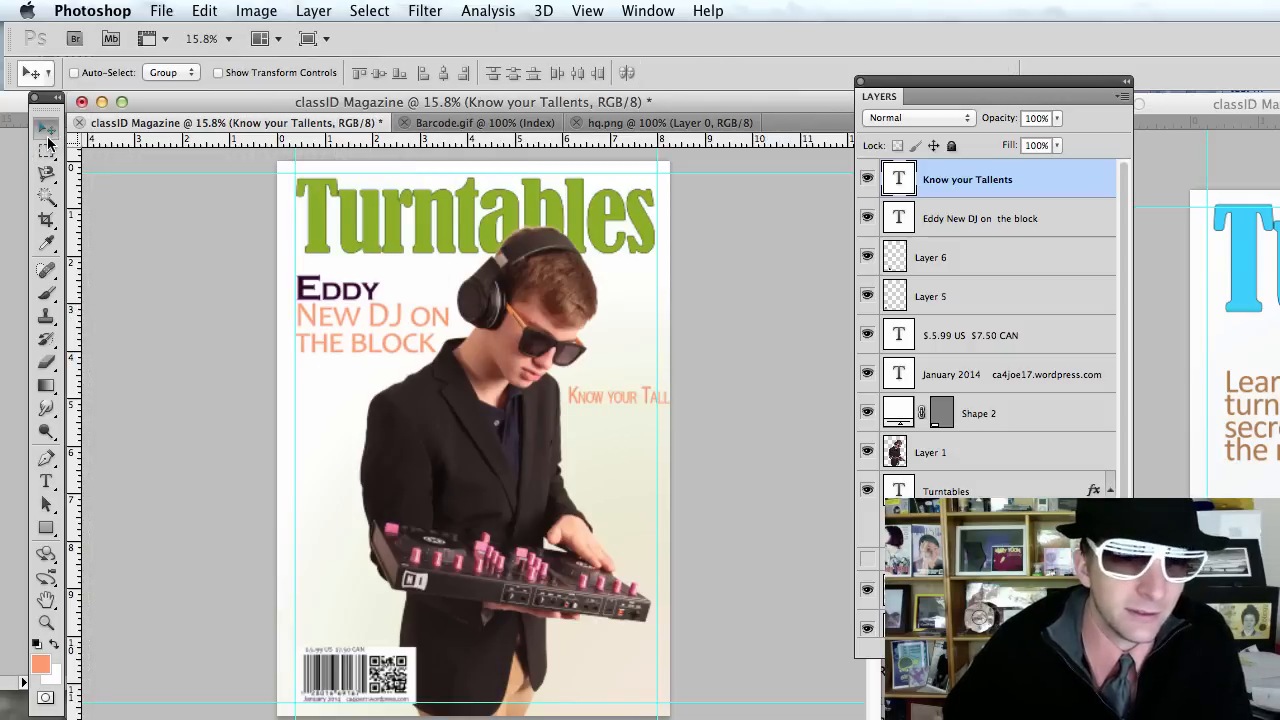
Shift the "Know your Tallents" text left and slightly up, and break it into two lines before "Tallents"
{"action": "left_click_drag", "start_coordinate": [620, 399], "coordinate": [604, 393]}
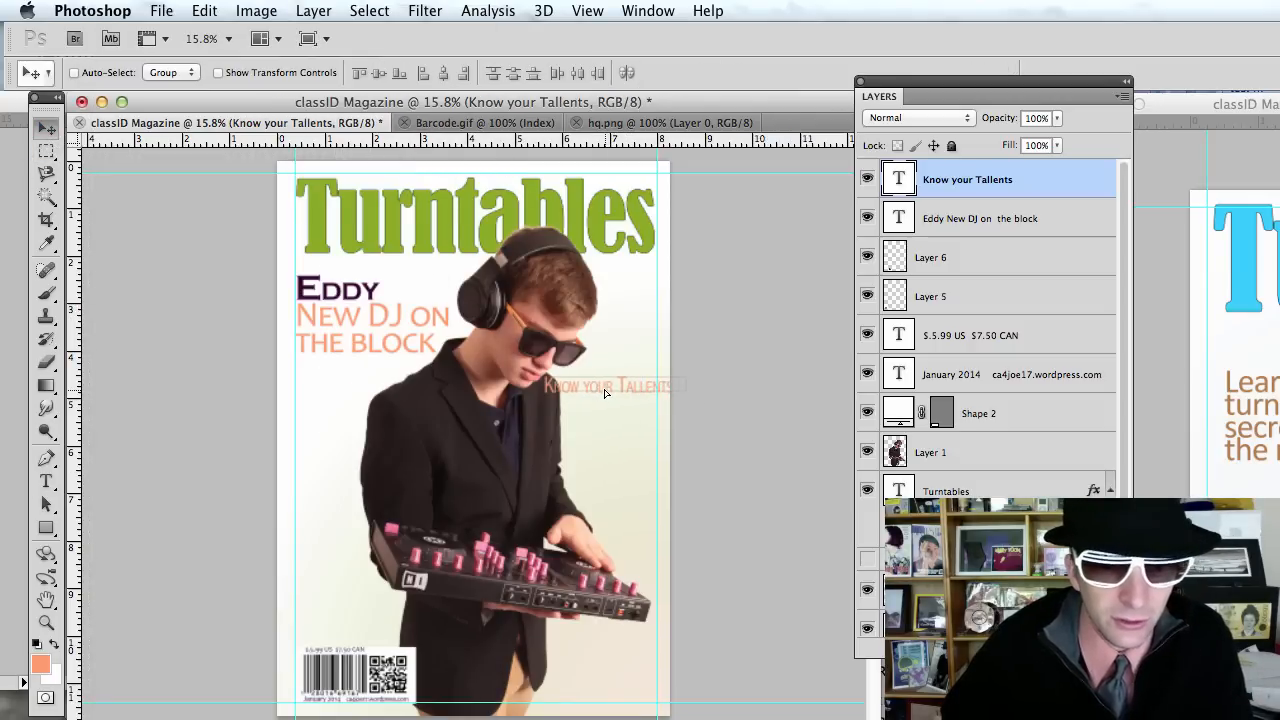
{"action": "key", "text": "t"}
{"action": "left_click", "coordinate": [620, 386]}
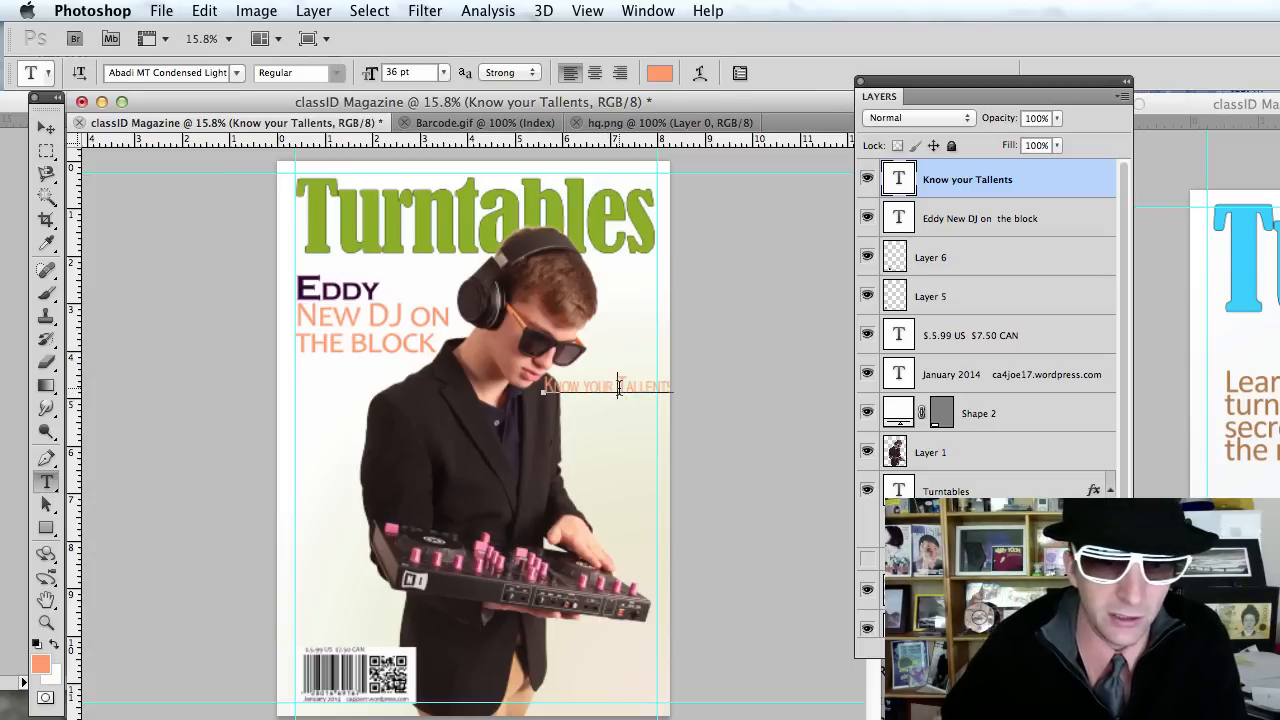
{"action": "key", "text": "Return"}
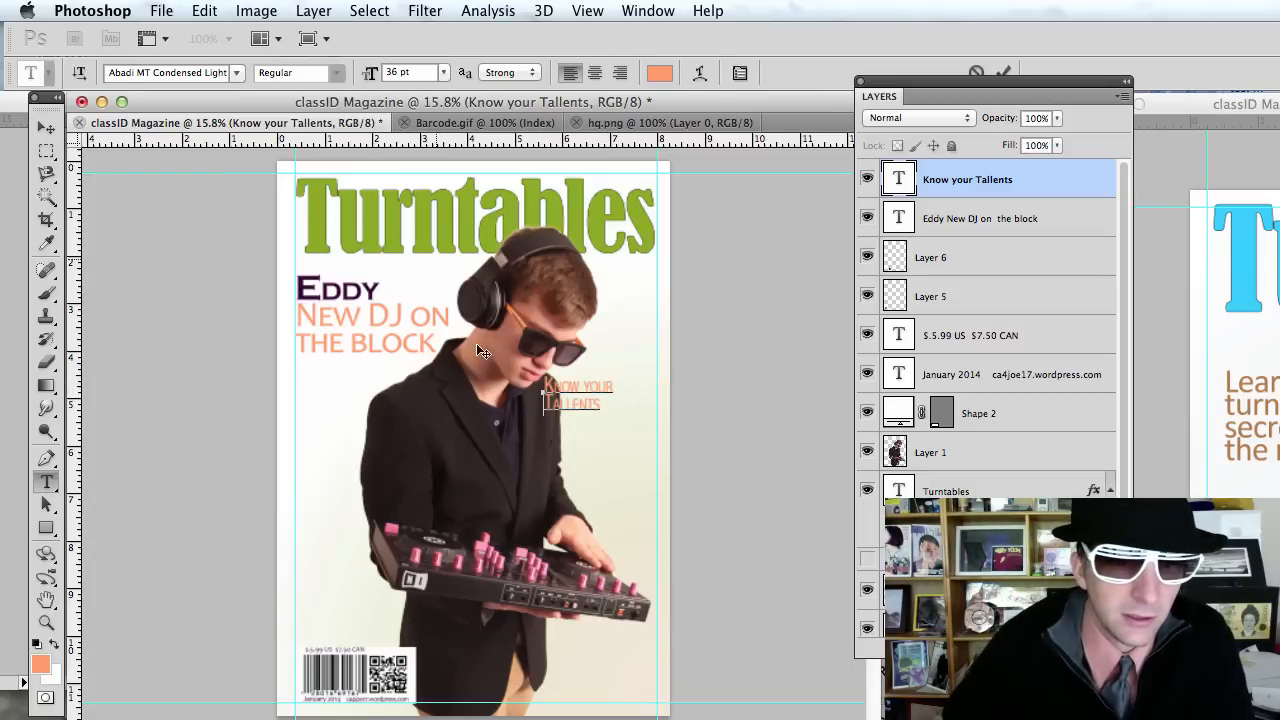
Place the two-line headline against the right margin guide and scale it proportionally to 120.68%
{"action": "left_click", "coordinate": [46, 127]}
{"action": "left_click_drag", "start_coordinate": [576, 408], "coordinate": [660, 432]}
{"action": "key", "text": "super+t"}
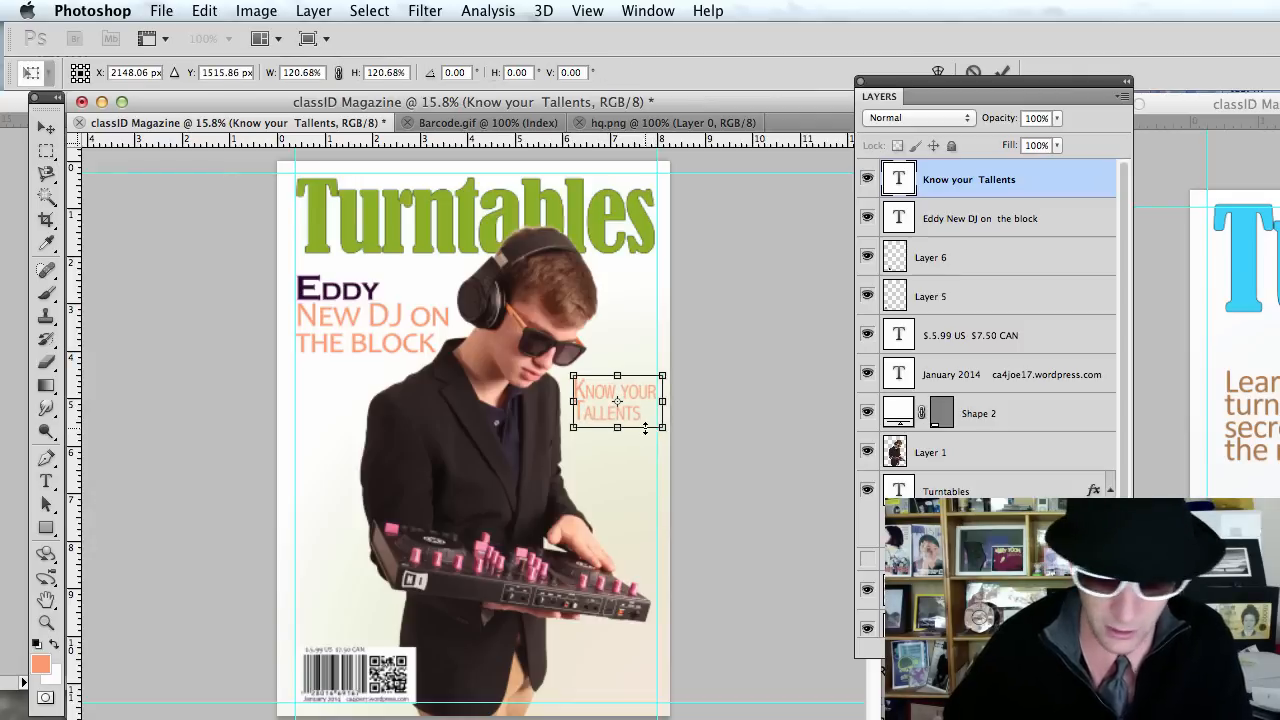
{"action": "key", "text": "Return"}
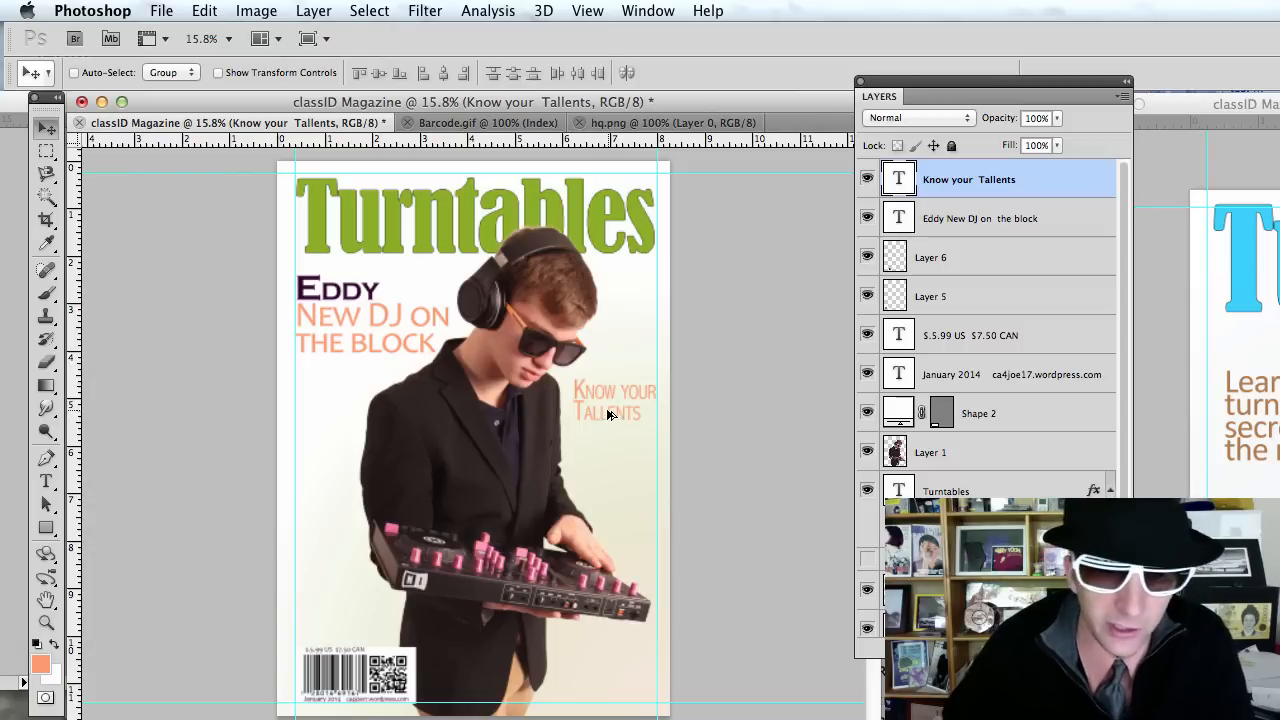
Duplicate the "Know your Tallents" headline just below itself, replace the copy's text with 3, and select that digit
{"action": "left_click_drag", "start_coordinate": [608, 414], "coordinate": [604, 464]}
{"action": "key", "text": "t"}
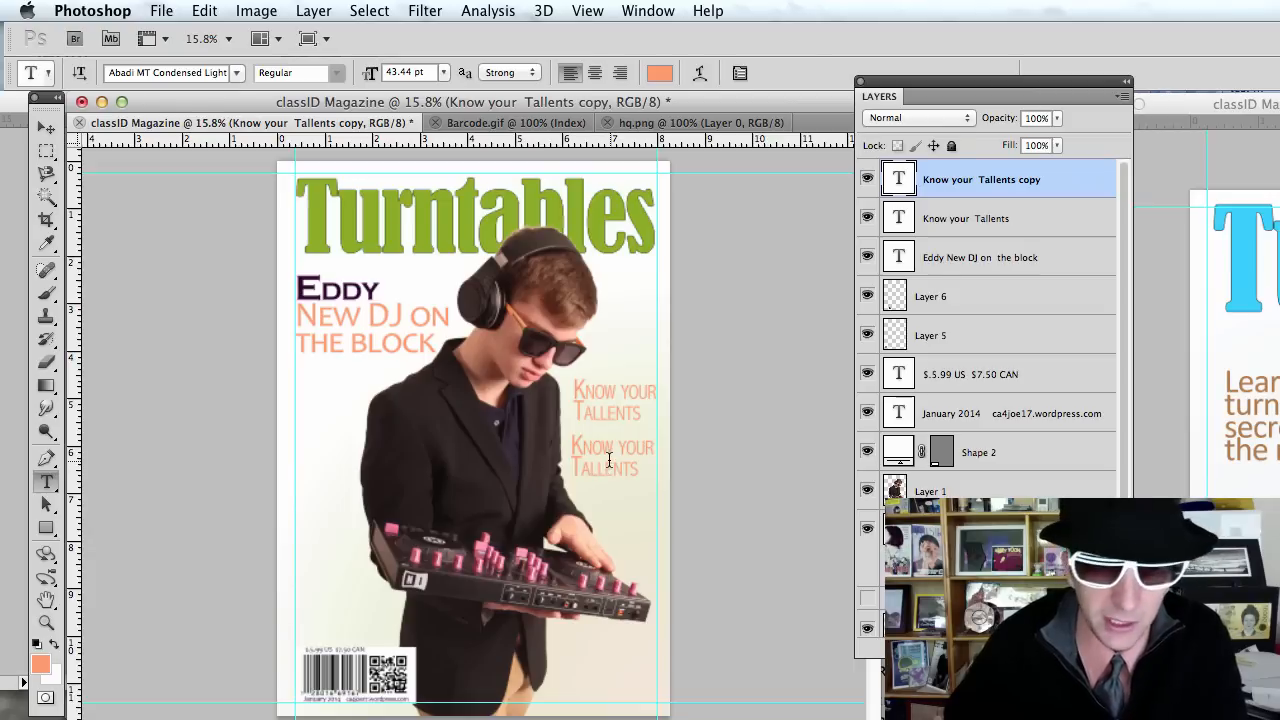
{"action": "double_click", "coordinate": [609, 461]}
{"action": "key", "text": "super+a"}
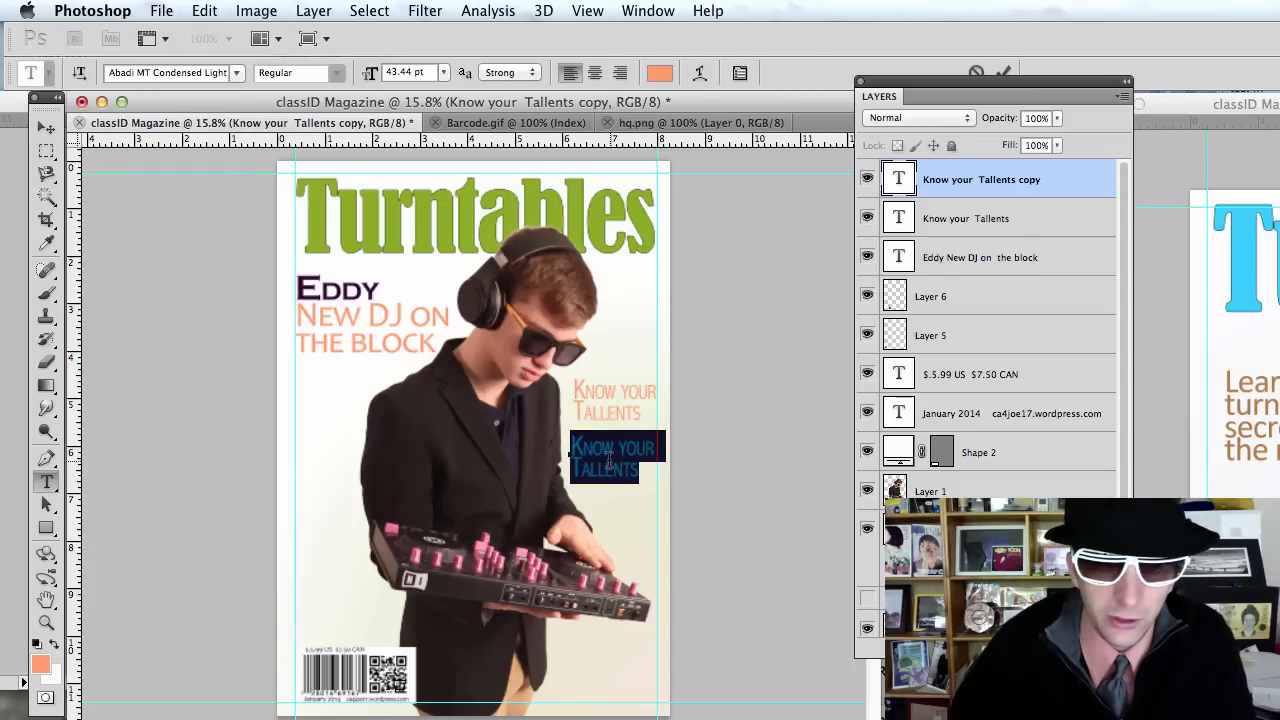
{"action": "type", "text": "3"}
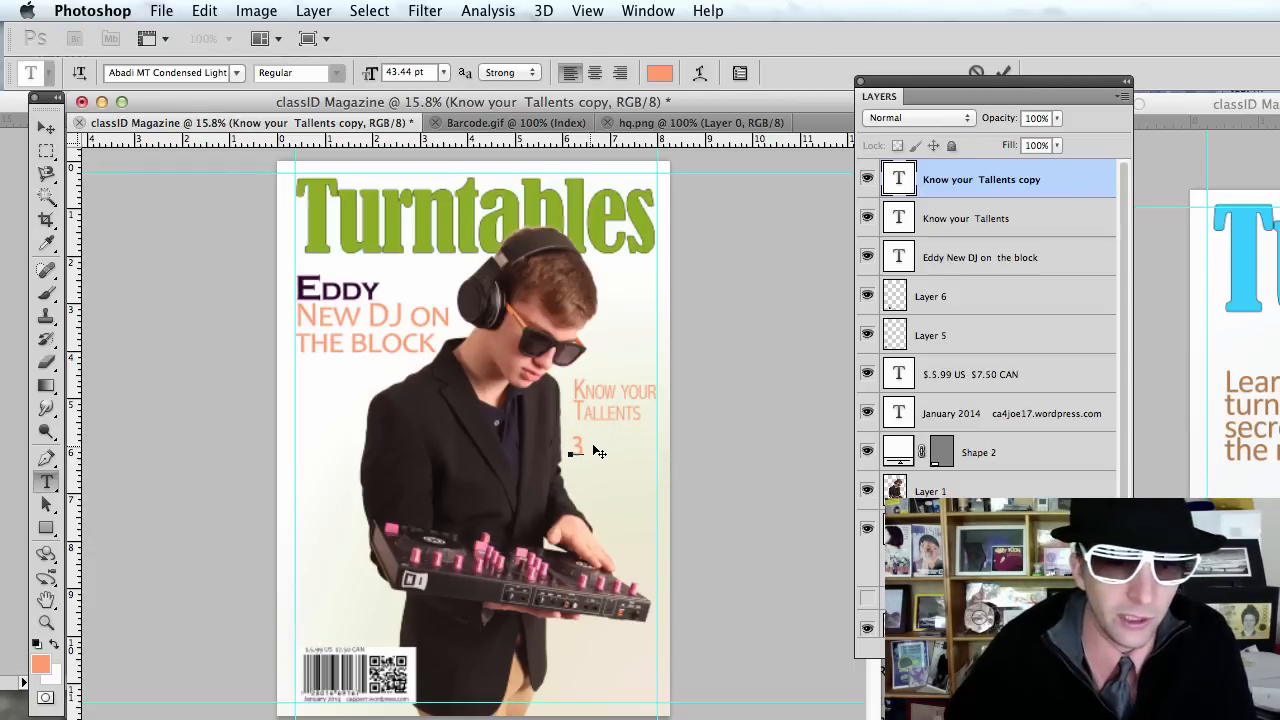
{"action": "double_click", "coordinate": [578, 447]}
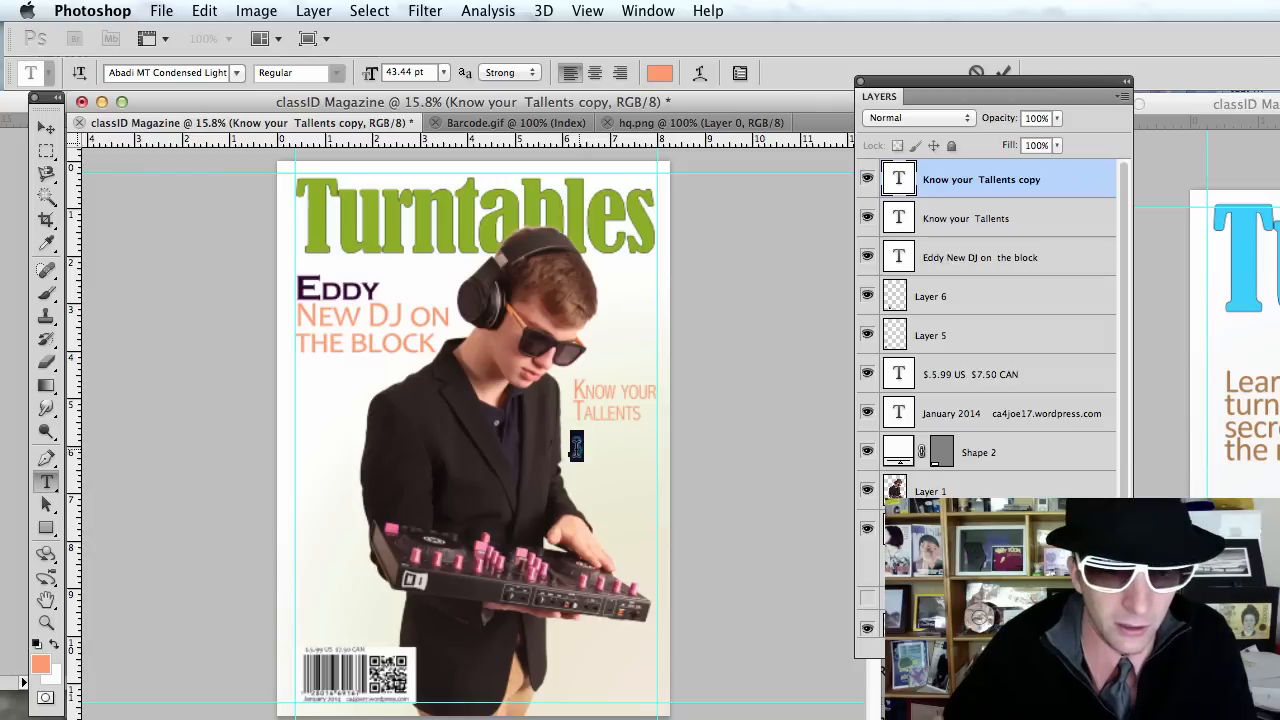
{"action": "left_click", "coordinate": [657, 74]}
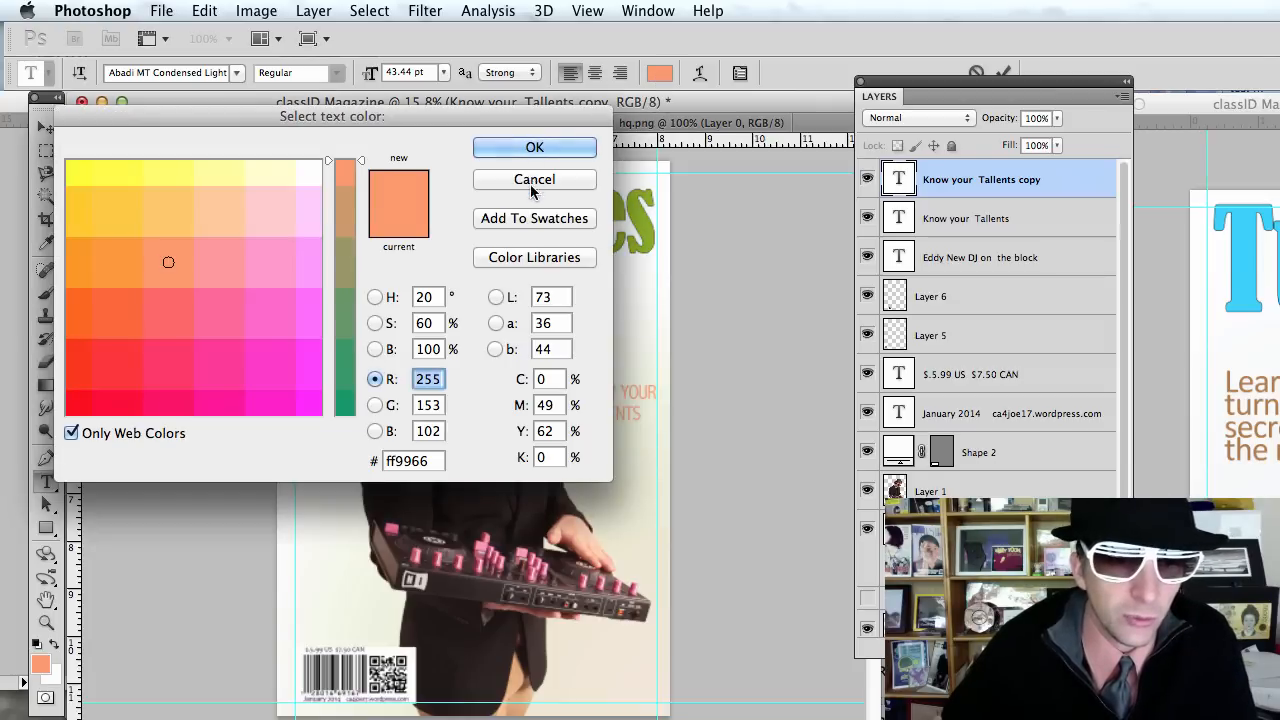
{"action": "left_click", "coordinate": [528, 256]}
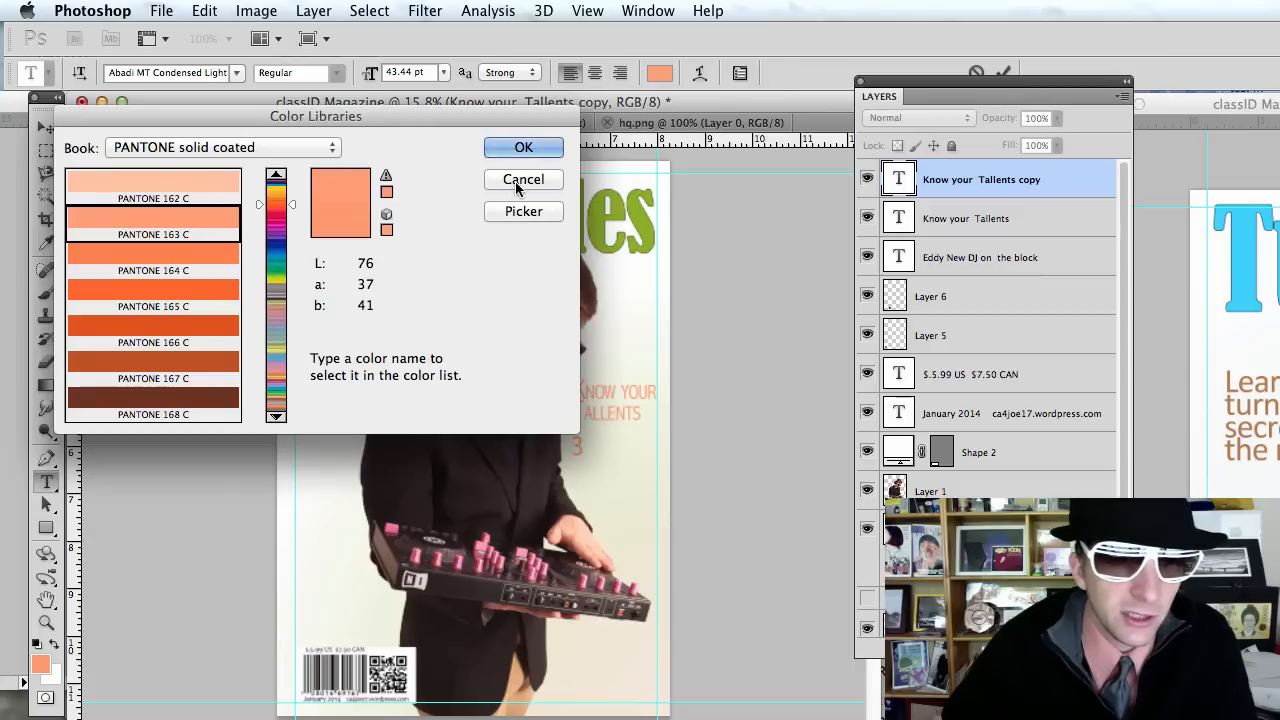
{"action": "left_click", "coordinate": [515, 181]}
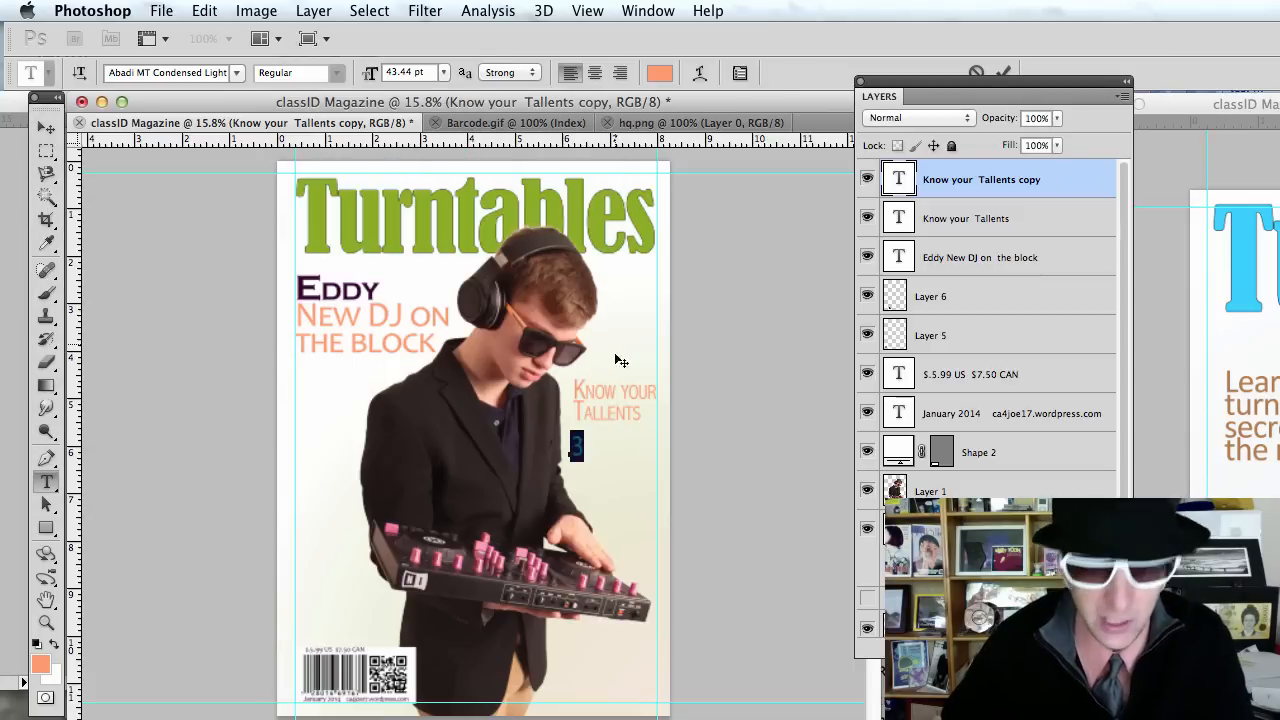
{"action": "left_click", "coordinate": [659, 74]}
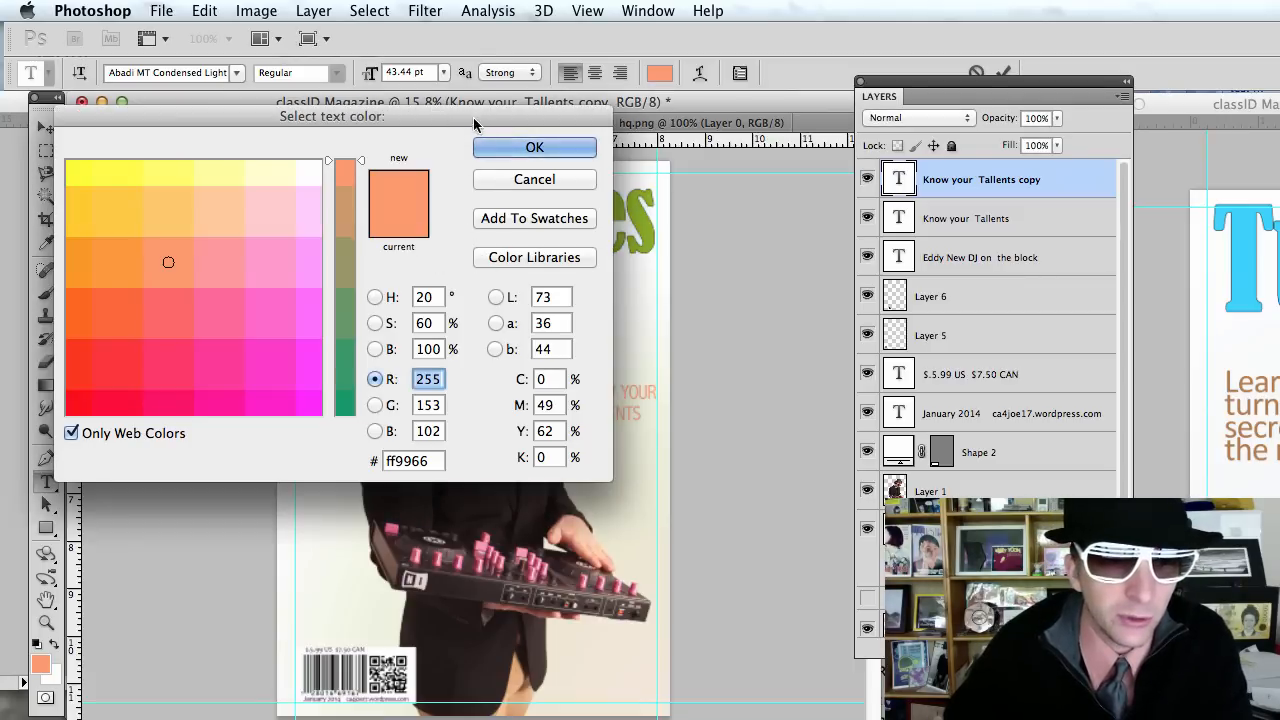
{"action": "left_click_drag", "start_coordinate": [473, 117], "coordinate": [448, 256]}
{"action": "left_click", "coordinate": [512, 320]}
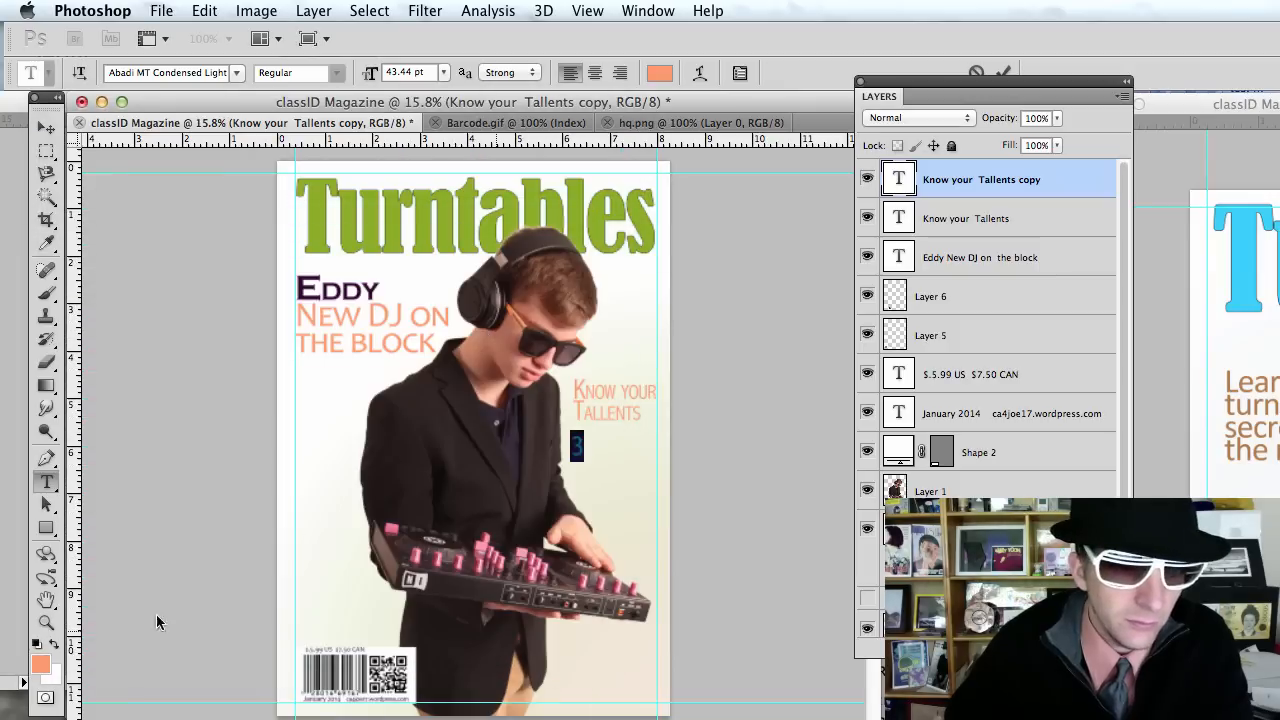
Recolour the 3 with green sampled from the Turntables title and place it right after "Tallents"
{"action": "left_click", "coordinate": [41, 665]}
{"action": "left_click", "coordinate": [397, 204]}
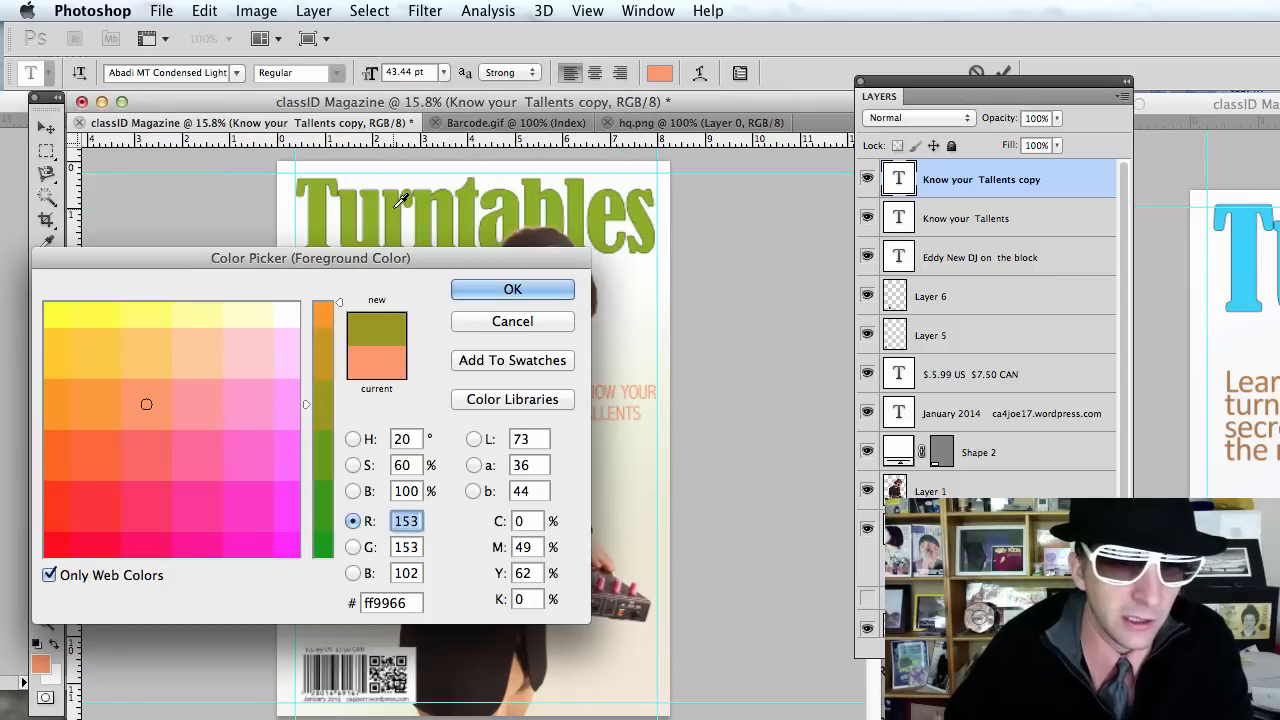
{"action": "left_click", "coordinate": [512, 289]}
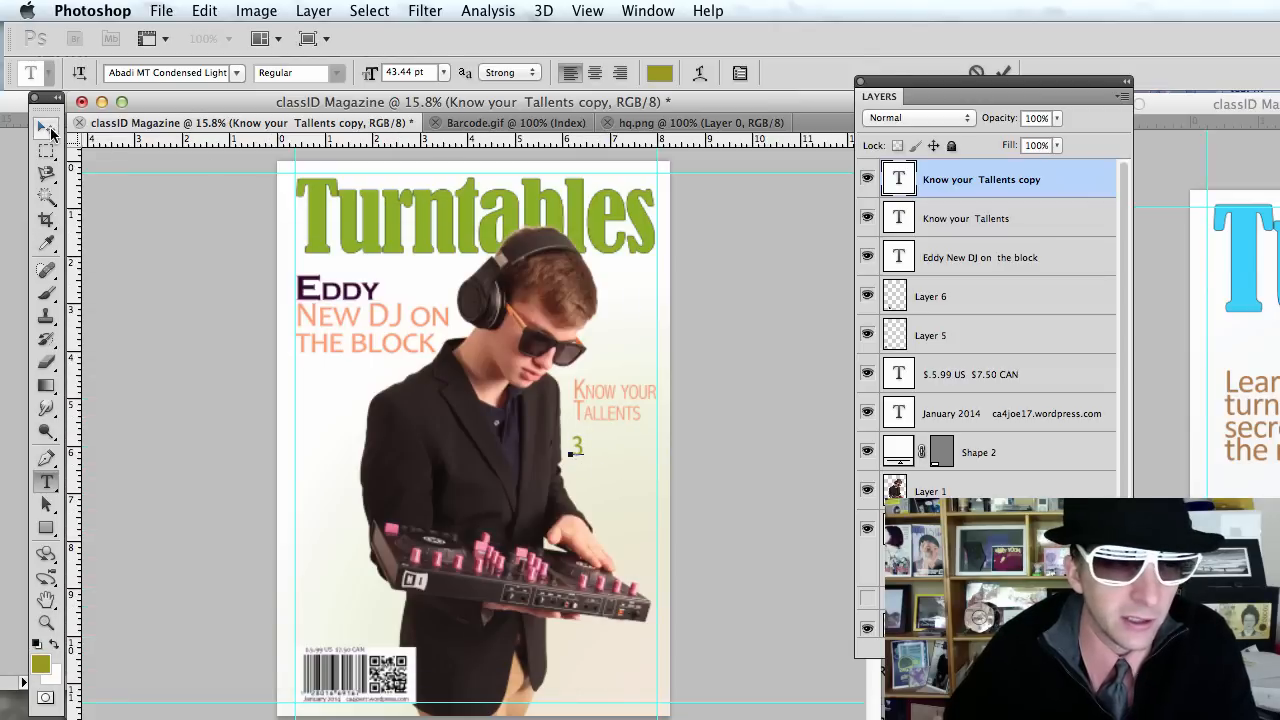
{"action": "left_click", "coordinate": [46, 128]}
{"action": "left_click_drag", "start_coordinate": [575, 448], "coordinate": [650, 434]}
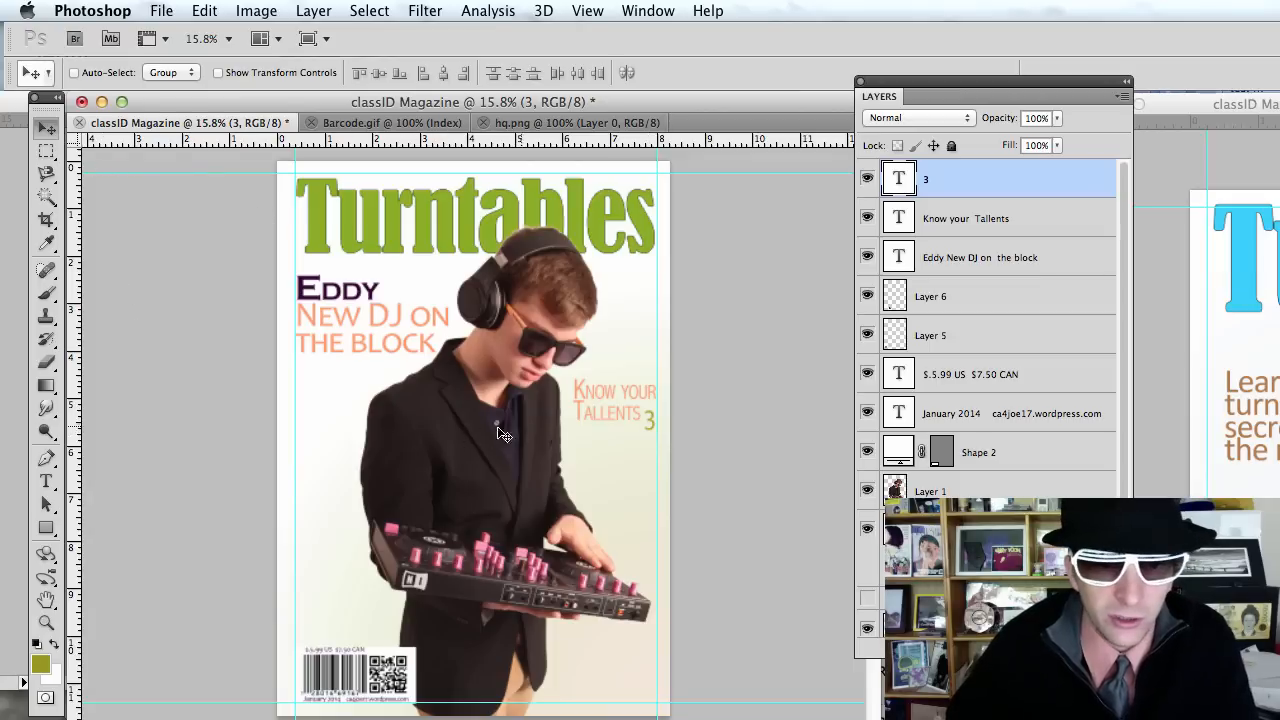
Duplicate the two-line "Know your Tallents" headline directly below itself, without copying the green 3
{"action": "left_click_drag", "start_coordinate": [597, 428], "coordinate": [602, 453]}
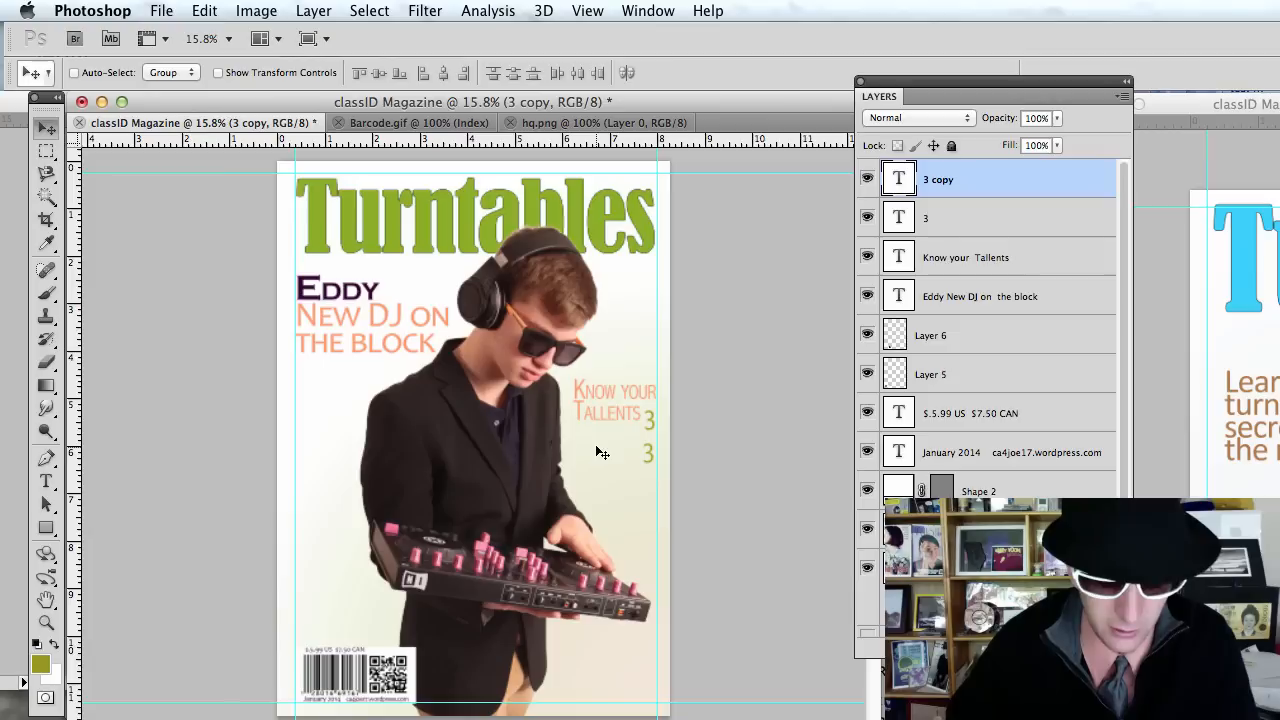
{"action": "key", "text": "super+z"}
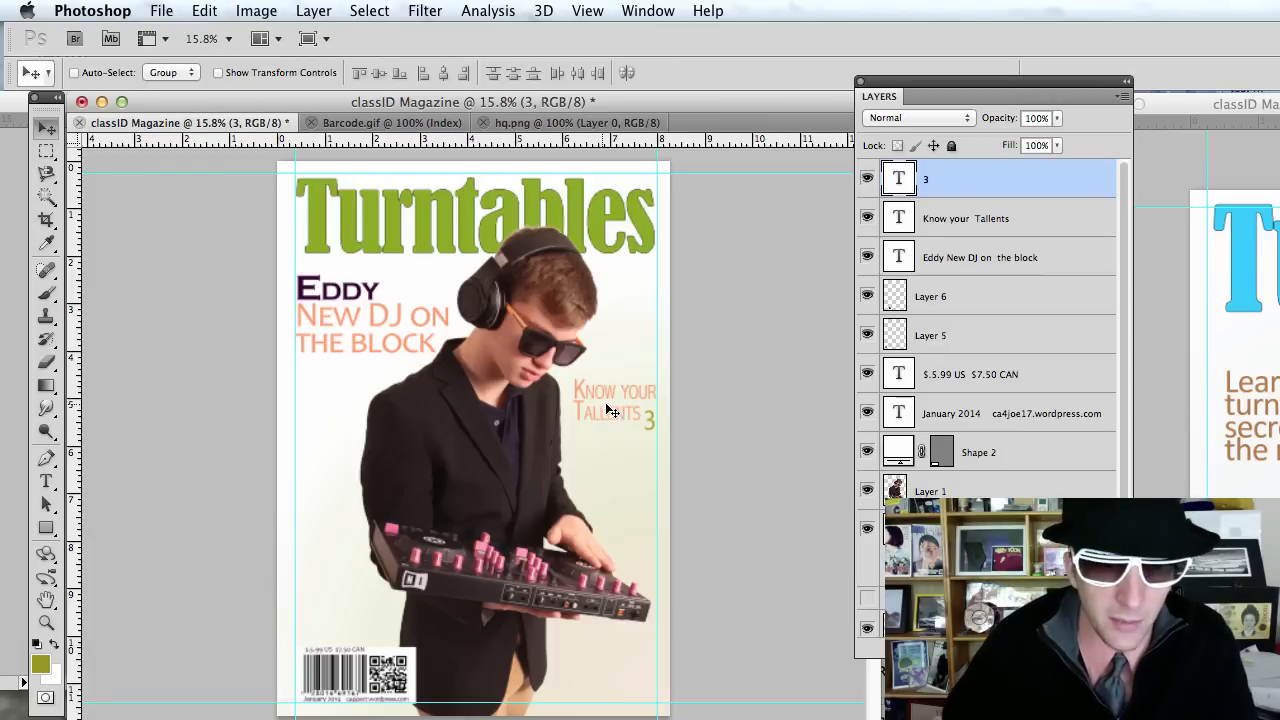
{"action": "left_click", "coordinate": [594, 398], "text": "super"}
{"action": "left_click_drag", "start_coordinate": [594, 398], "coordinate": [595, 458]}
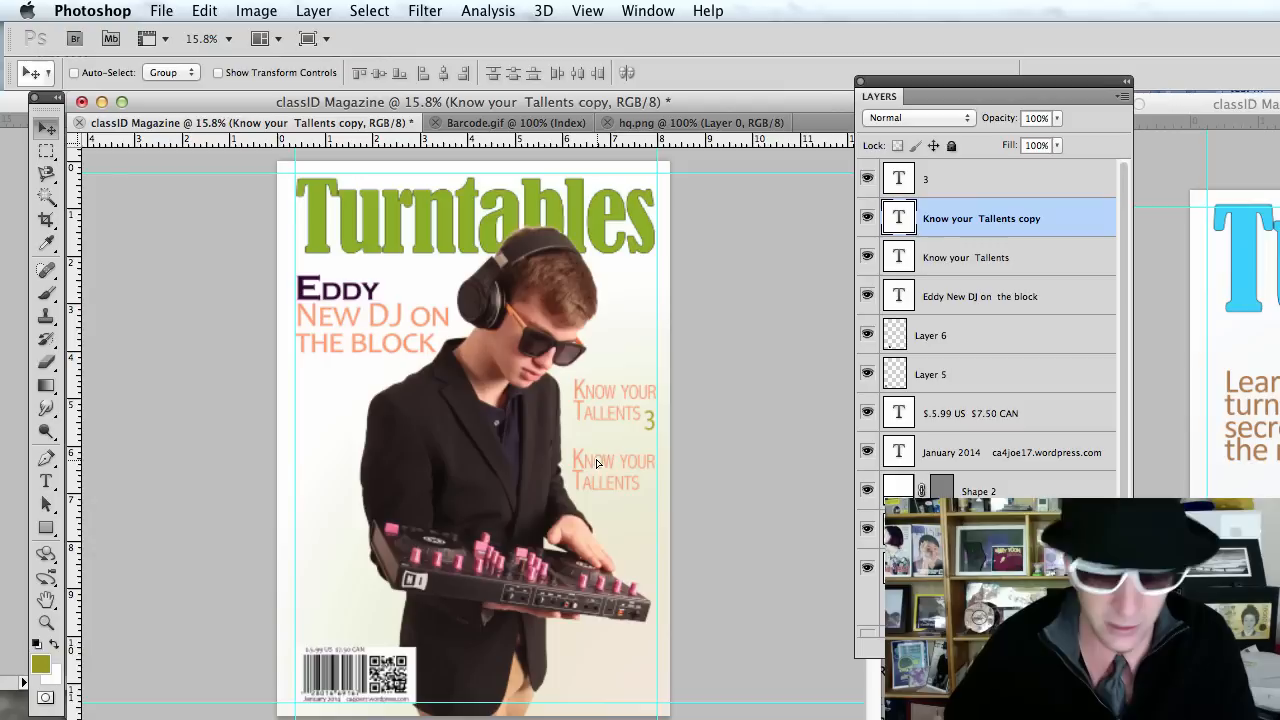
Replace the copied headline's text with "Crazy Sounds Revealed", breaking it into two lines before "Revealed"
{"action": "key", "text": "t"}
{"action": "double_click", "coordinate": [597, 459]}
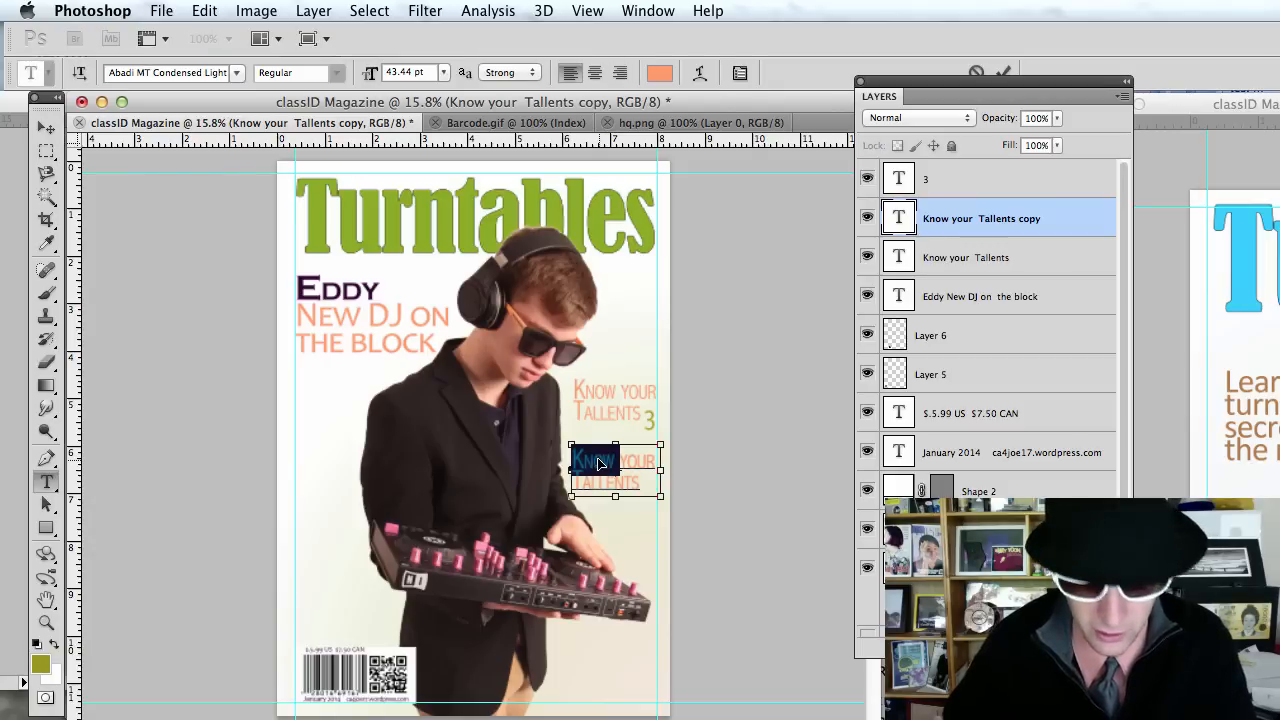
{"action": "key", "text": "super+a"}
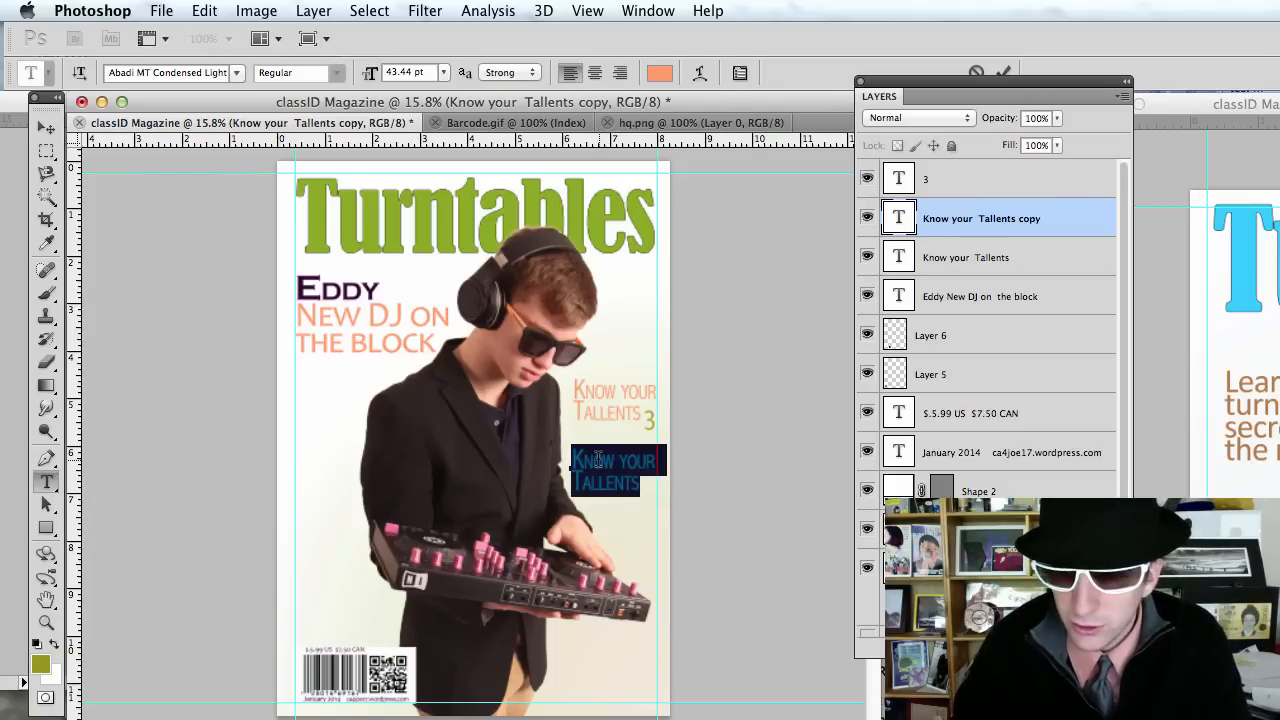
{"action": "type", "text": "Cra"}
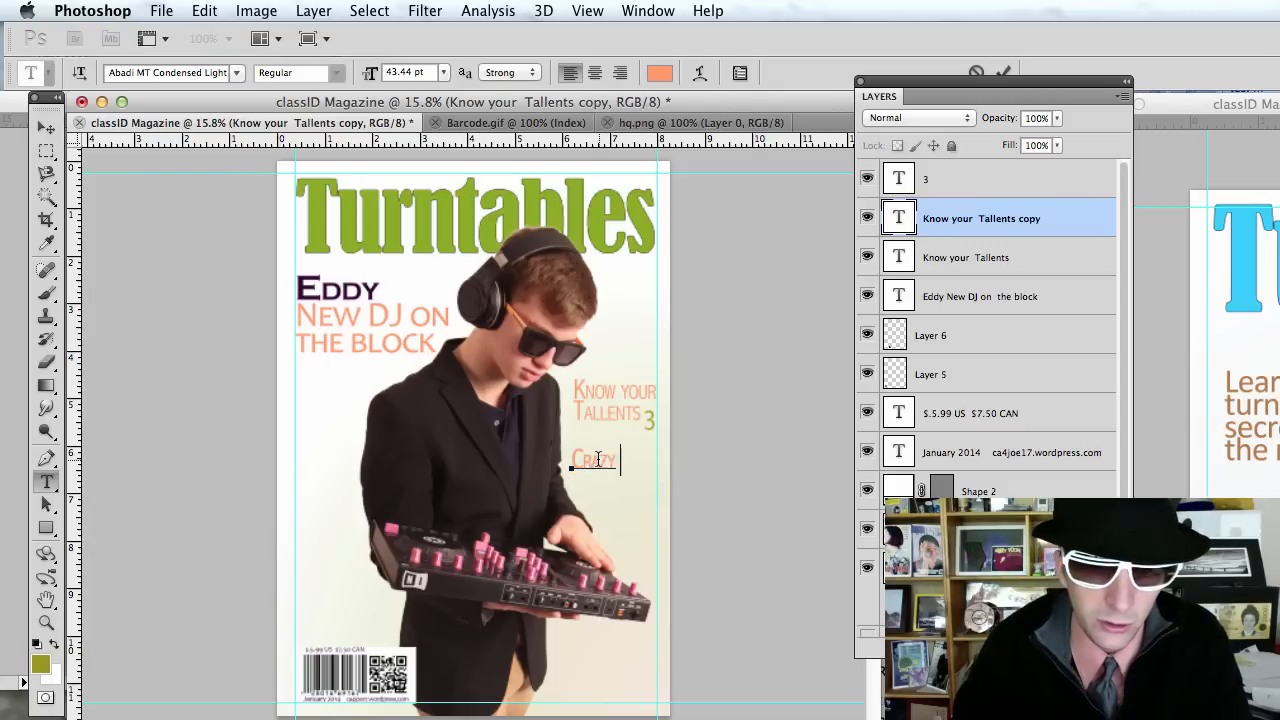
{"action": "type", "text": "zy S"}
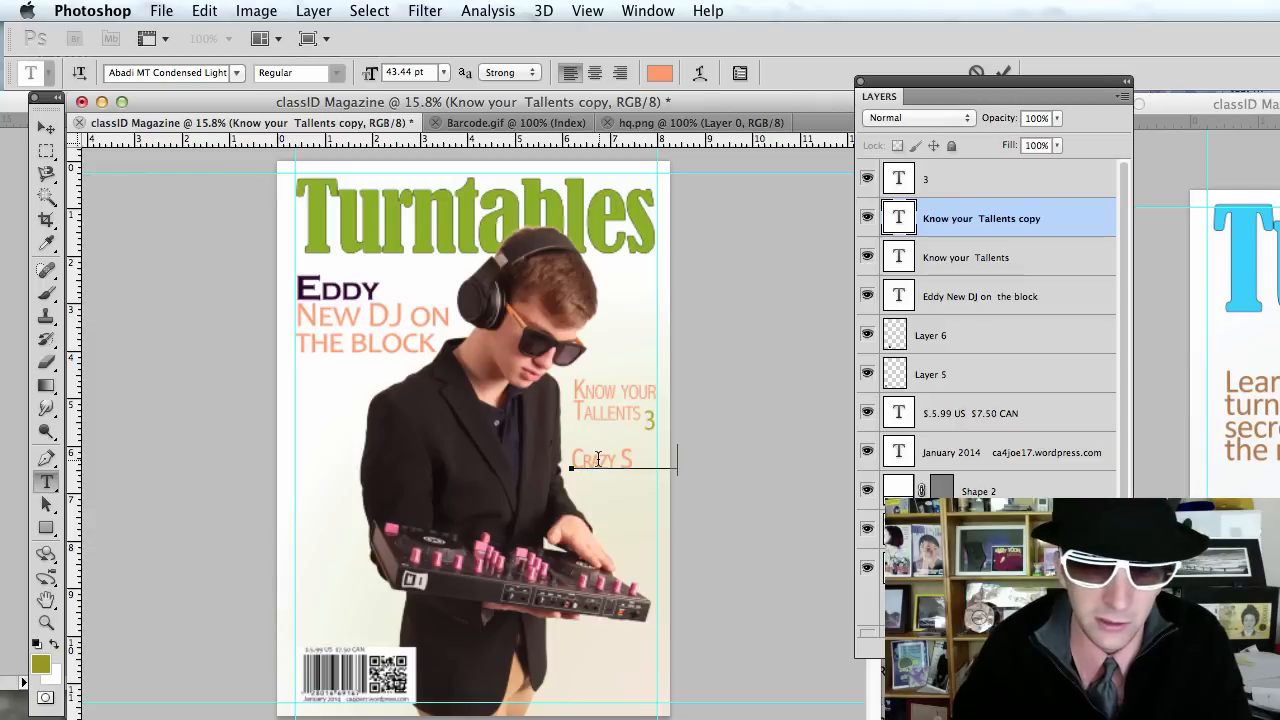
{"action": "type", "text": "ound"}
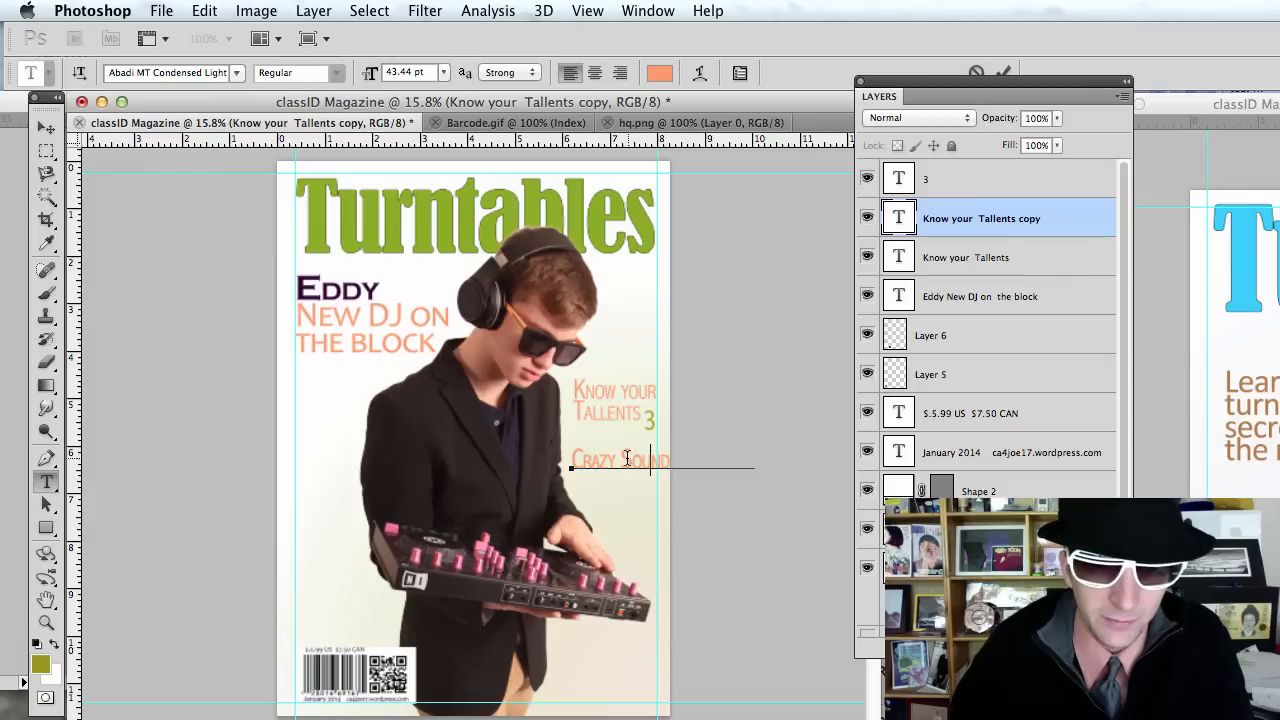
{"action": "type", "text": "s Revealed"}
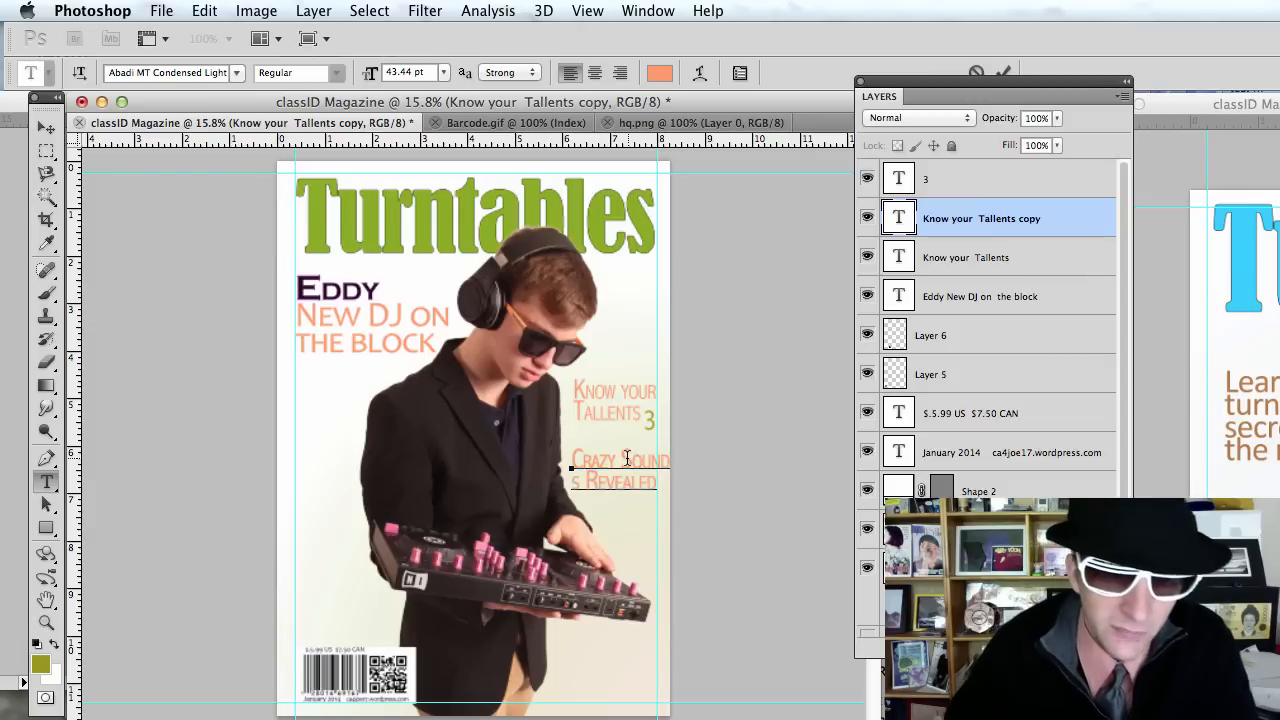
{"action": "key", "text": "BackSpace"}
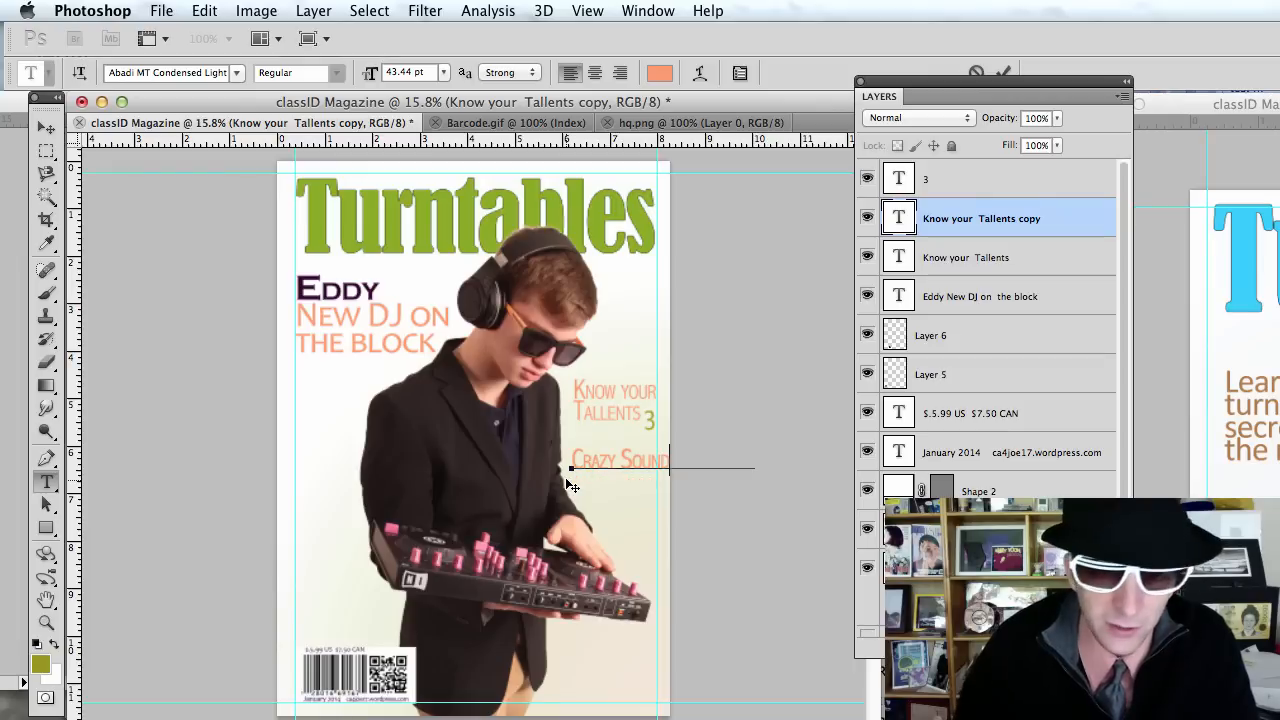
{"action": "key", "text": "Right"}
{"action": "key", "text": "Return"}
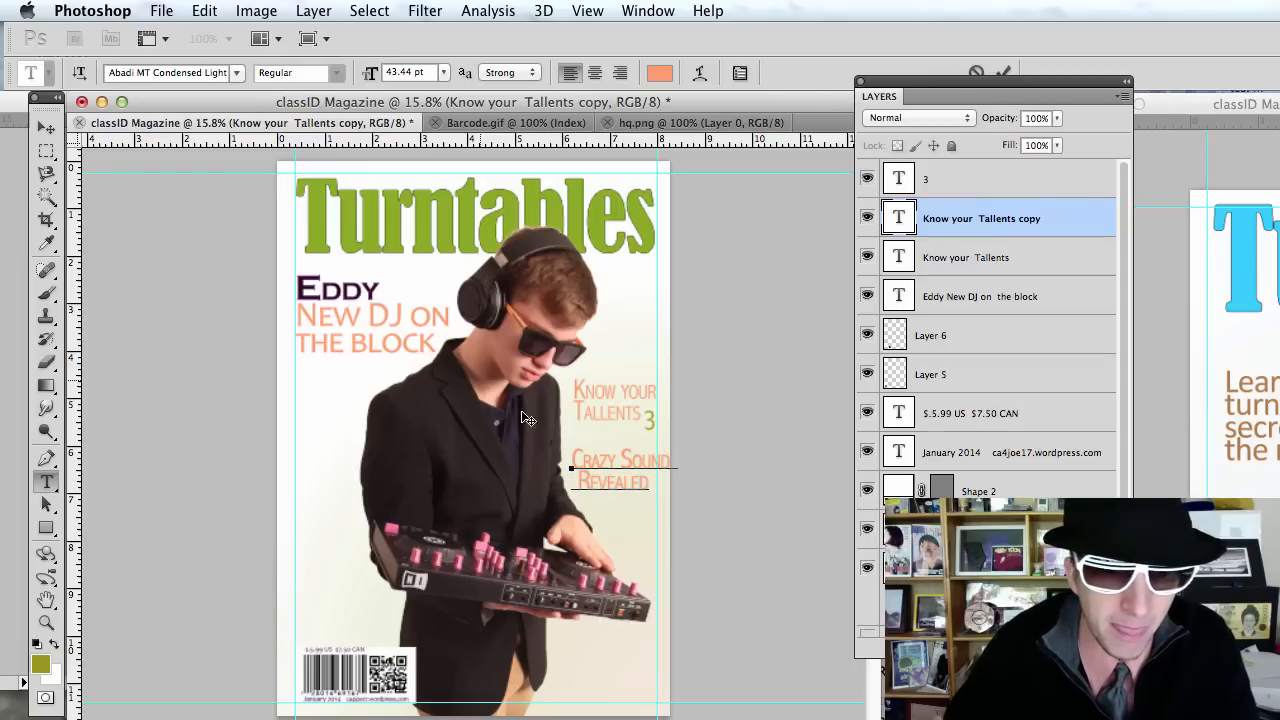
Shift the "Crazy Sounds Revealed" headline left so it sits inside the right margin guide, slightly overlapping the DJ's jacket
{"action": "left_click", "coordinate": [46, 127]}
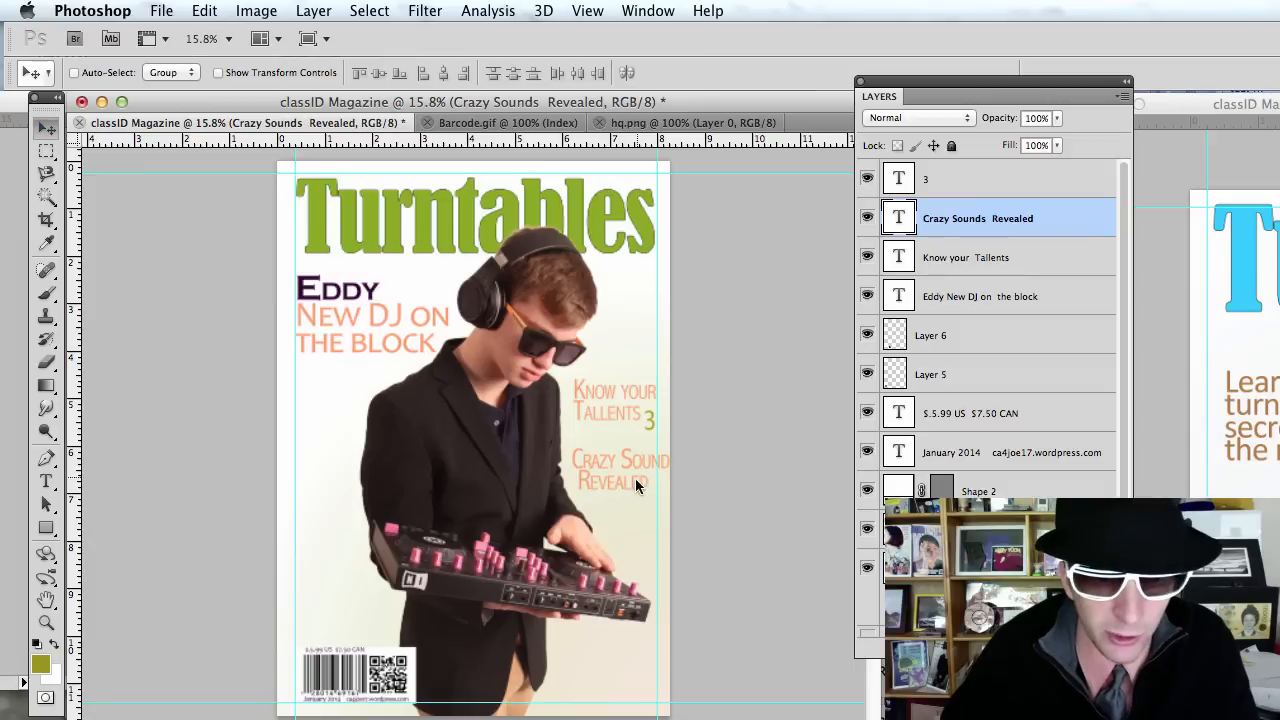
{"action": "left_click_drag", "start_coordinate": [622, 456], "coordinate": [602, 462]}
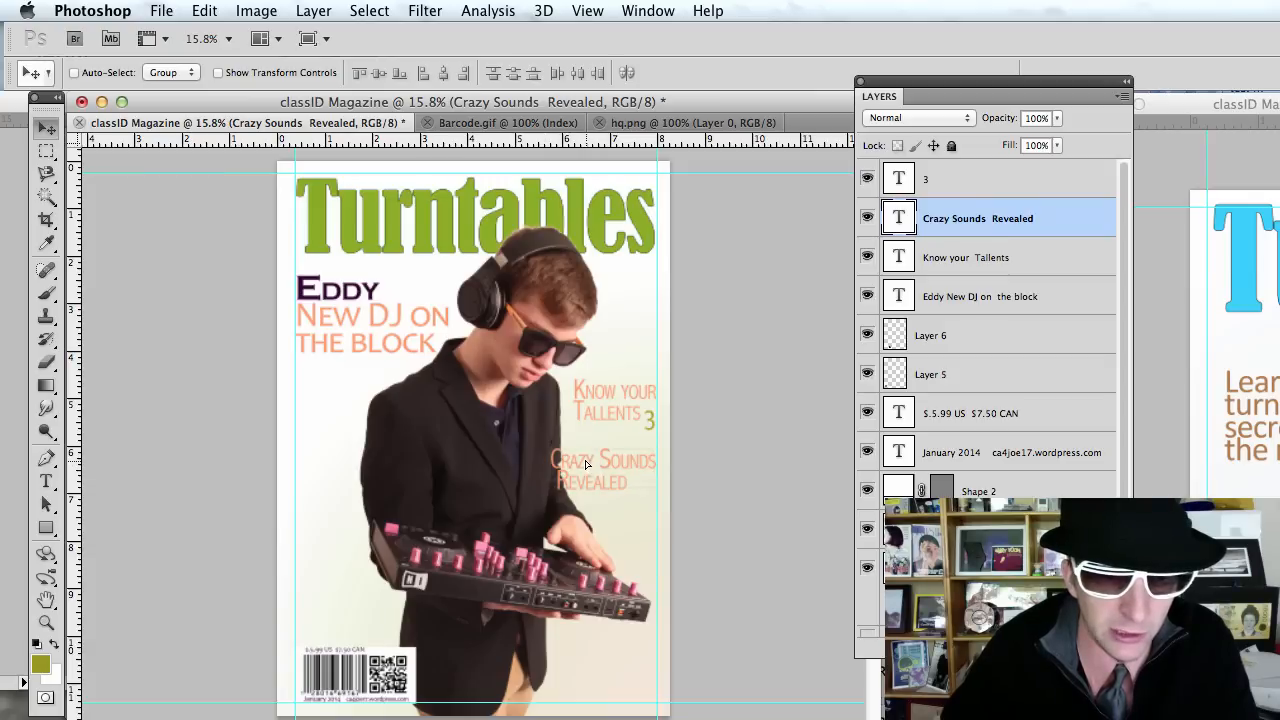
{"action": "left_click_drag", "start_coordinate": [587, 463], "coordinate": [578, 470]}
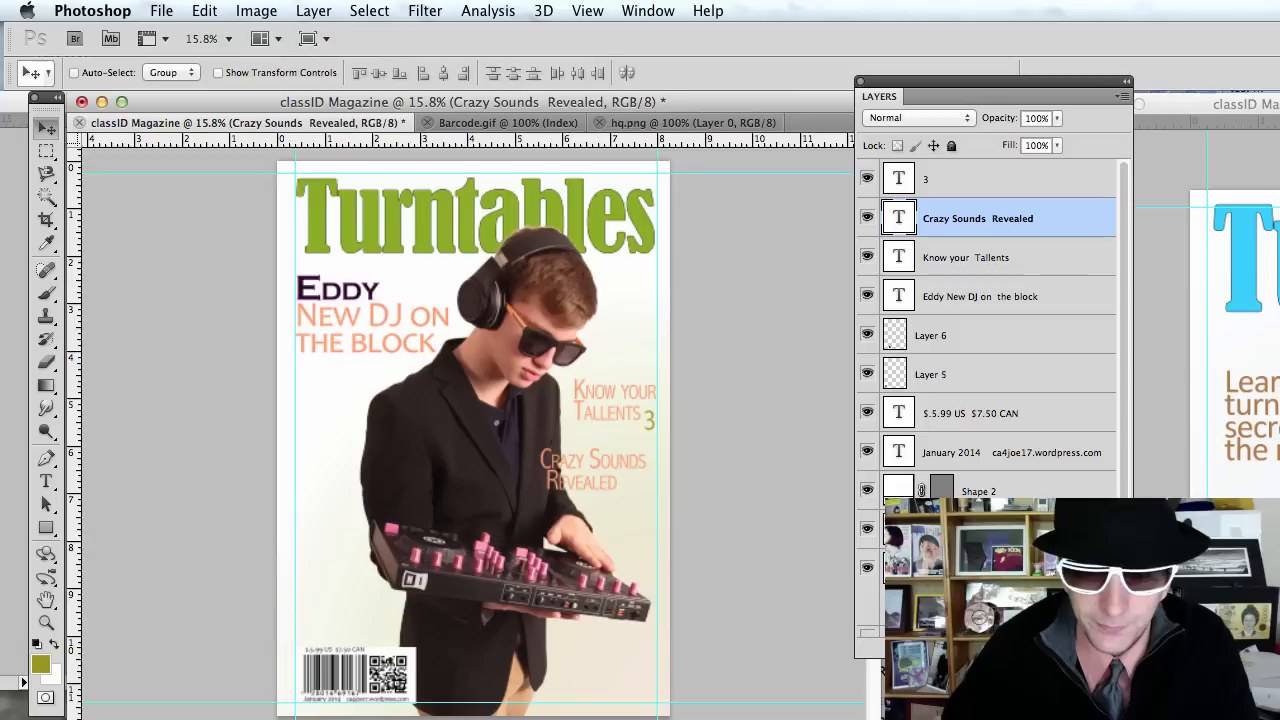
Try a 2 px black outside stroke on the "Crazy Sounds Revealed" headline and undo it
{"action": "left_click_drag", "start_coordinate": [1128, 652], "coordinate": [1076, 268]}
{"action": "left_click", "coordinate": [916, 264]}
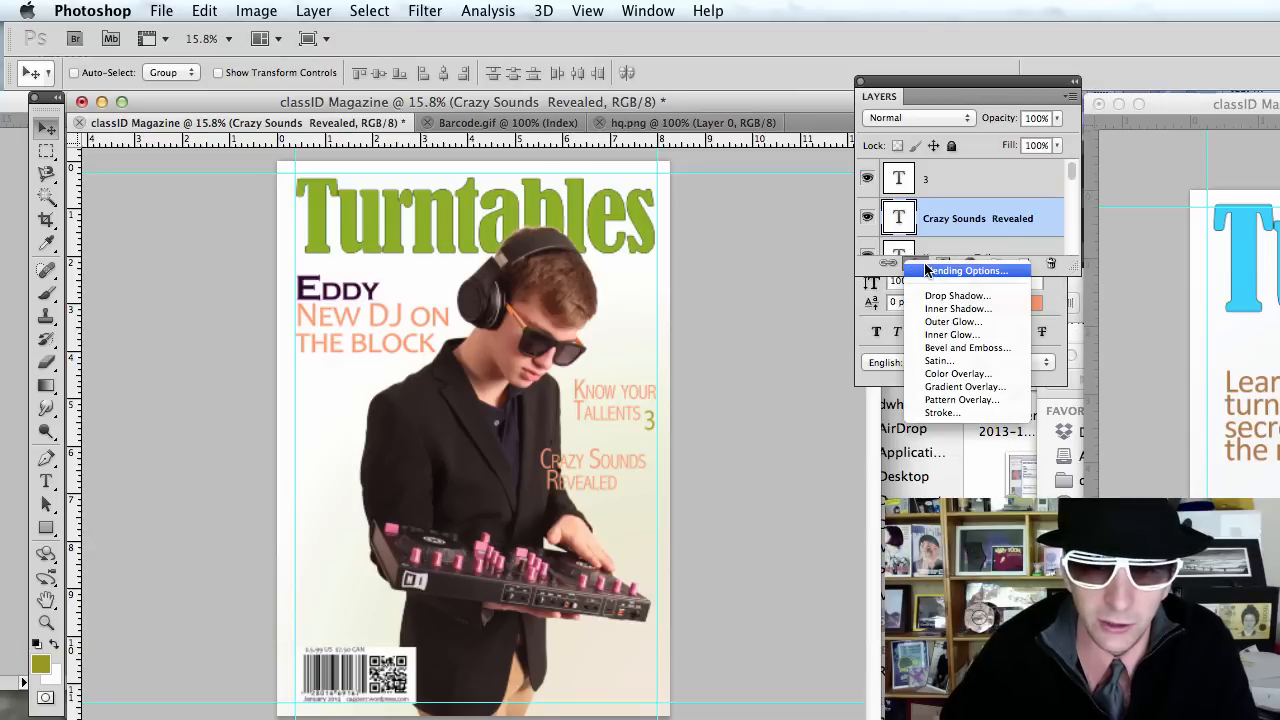
{"action": "left_click", "coordinate": [941, 413]}
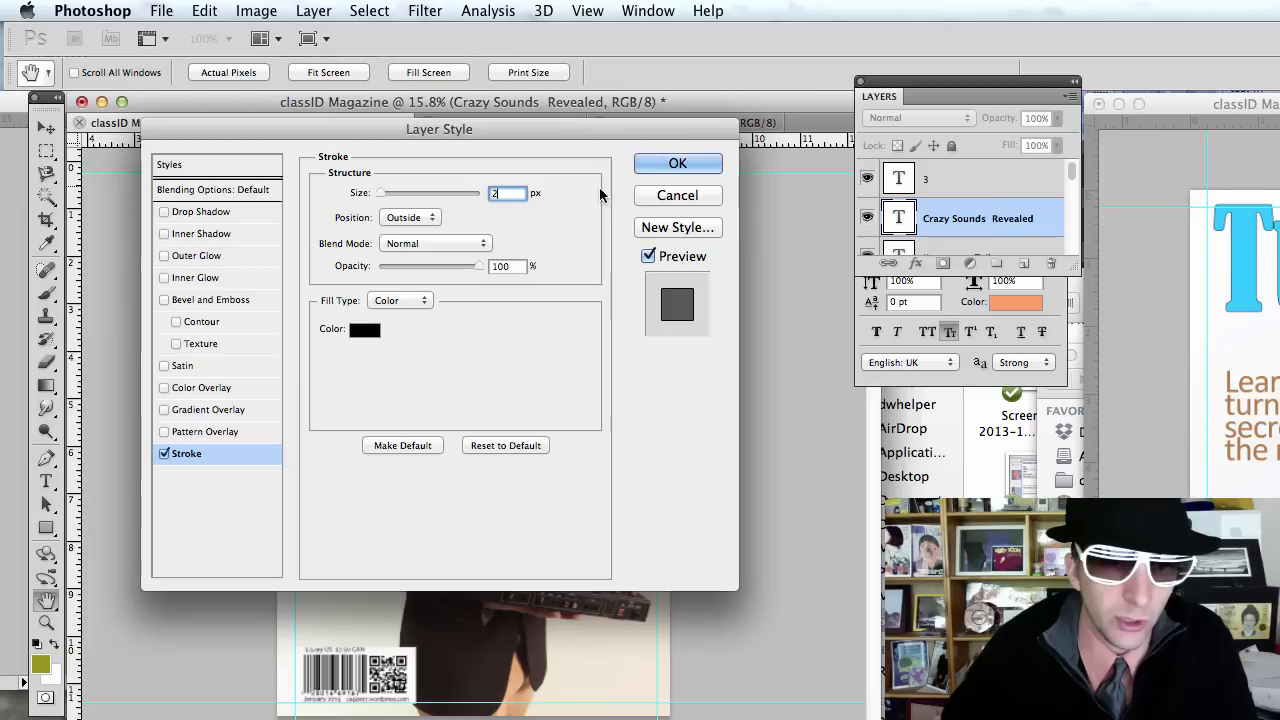
{"action": "left_click", "coordinate": [677, 164]}
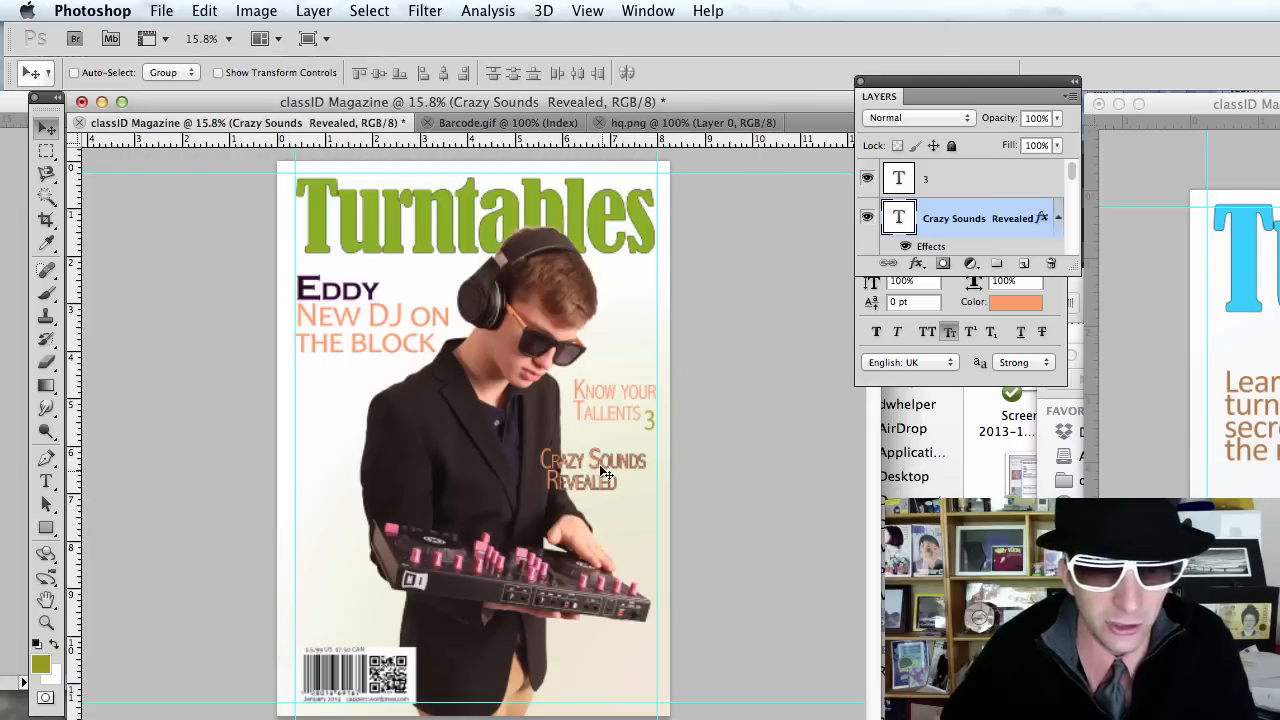
{"action": "key", "text": "super+z"}
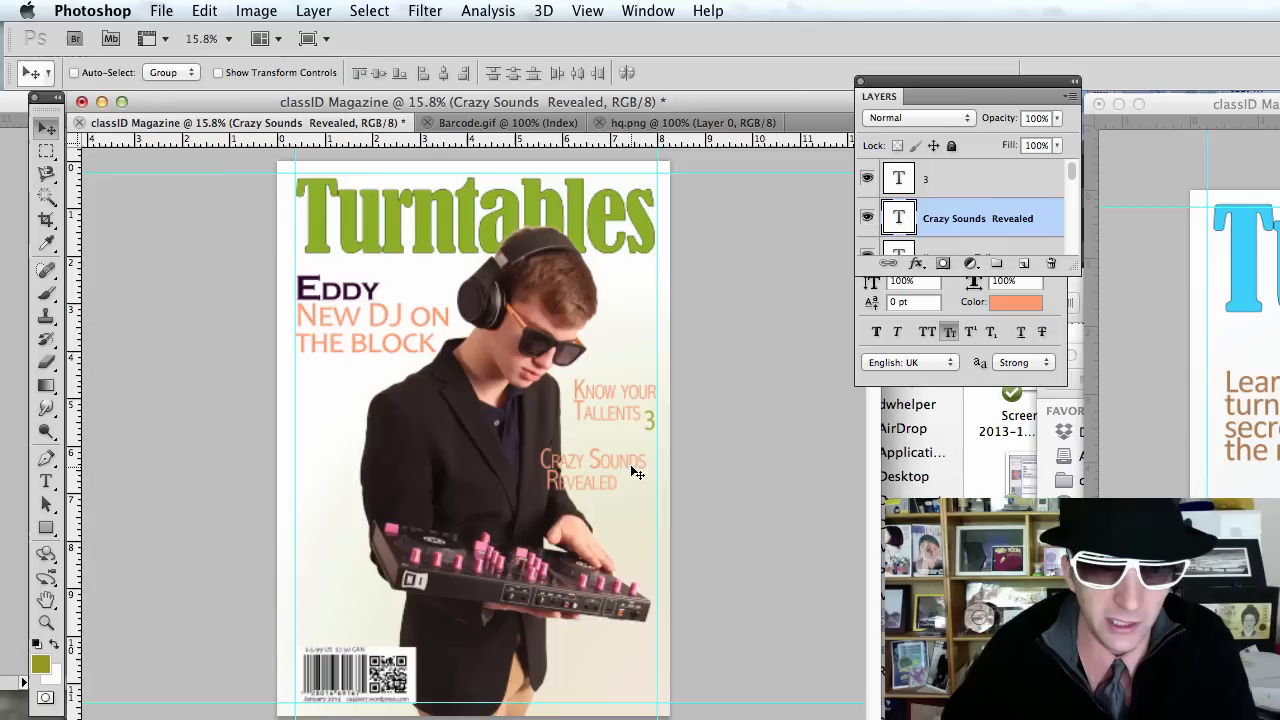
Try a Multiply drop shadow at 75% opacity on the "Crazy Sounds Revealed" headline and check it against the cover
{"action": "left_click", "coordinate": [915, 263]}
{"action": "left_click", "coordinate": [940, 289]}
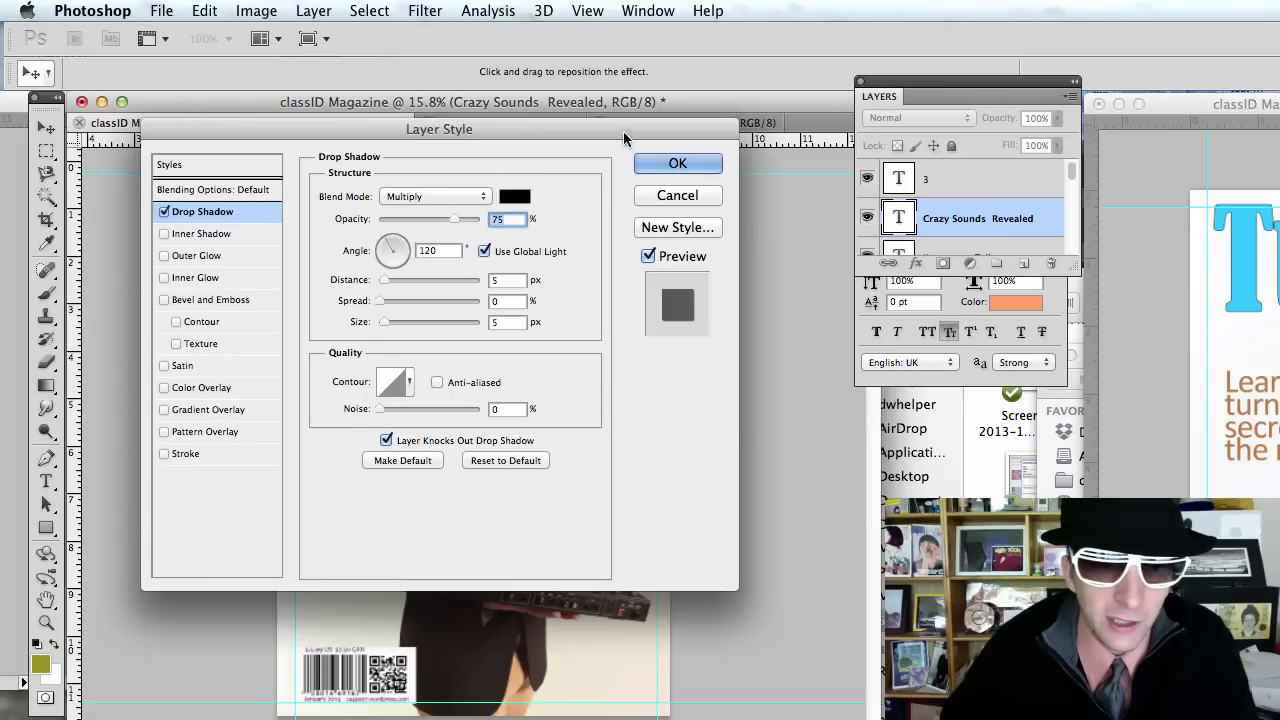
{"action": "left_click", "coordinate": [677, 163]}
{"action": "left_click_drag", "start_coordinate": [520, 719], "coordinate": [532, 599]}
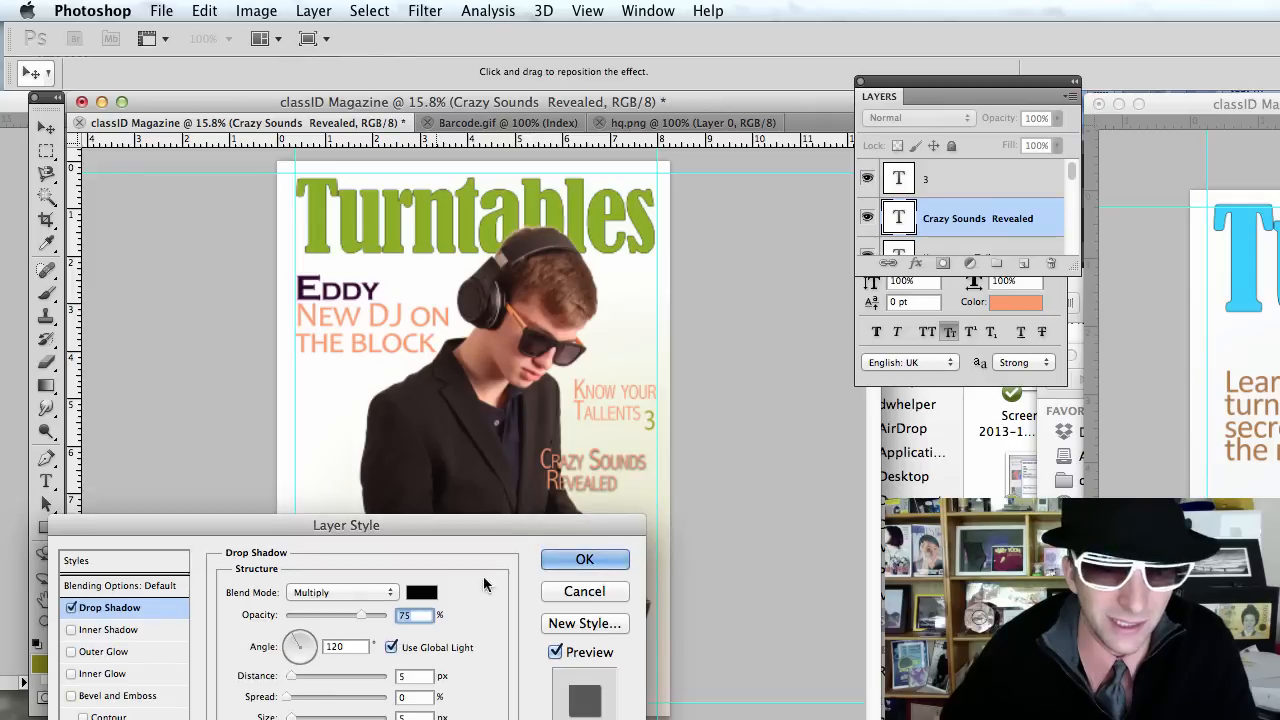
{"action": "left_click", "coordinate": [584, 559]}
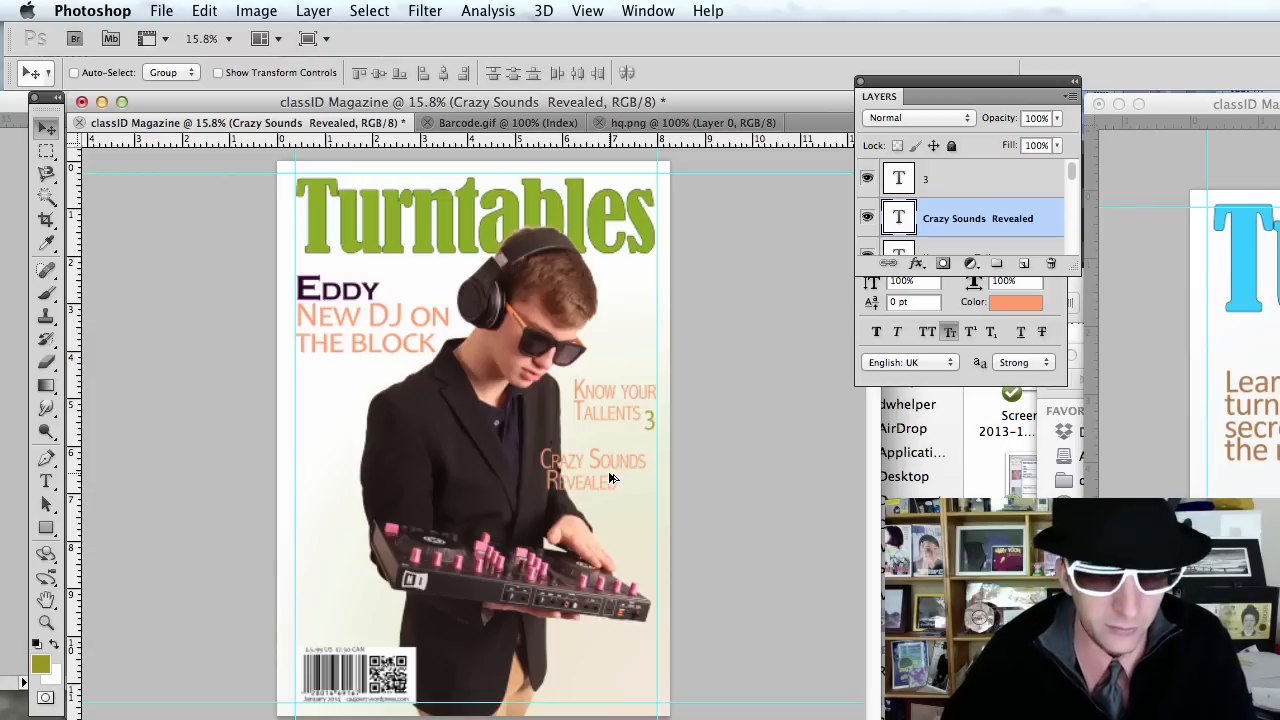
Duplicate the "Crazy Sounds Revealed" headline to just above the barcode box, aligned with the left margin guide
{"action": "left_click_drag", "start_coordinate": [605, 478], "coordinate": [349, 621]}
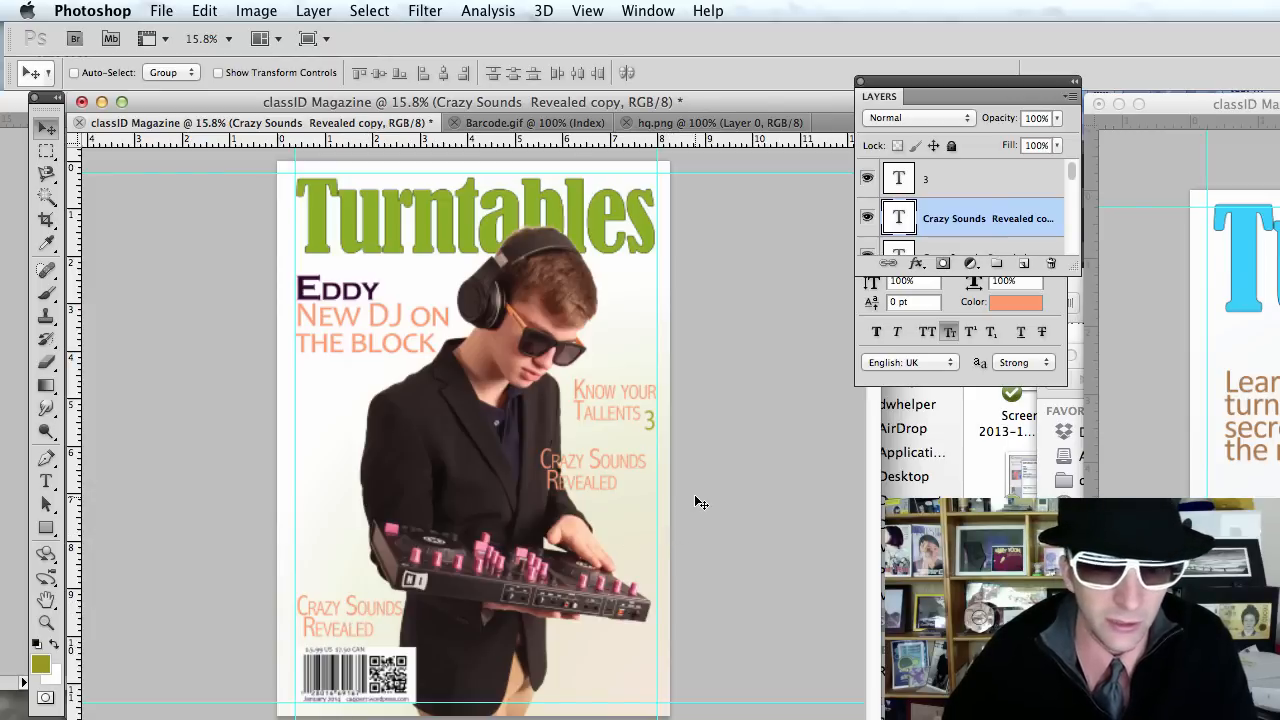
Switch to Finder, examine the headline layouts on the Vibe and Billboard reference covers, and return to the Photoshop document
{"action": "key", "text": "super+Tab"}
{"action": "key", "text": "space"}
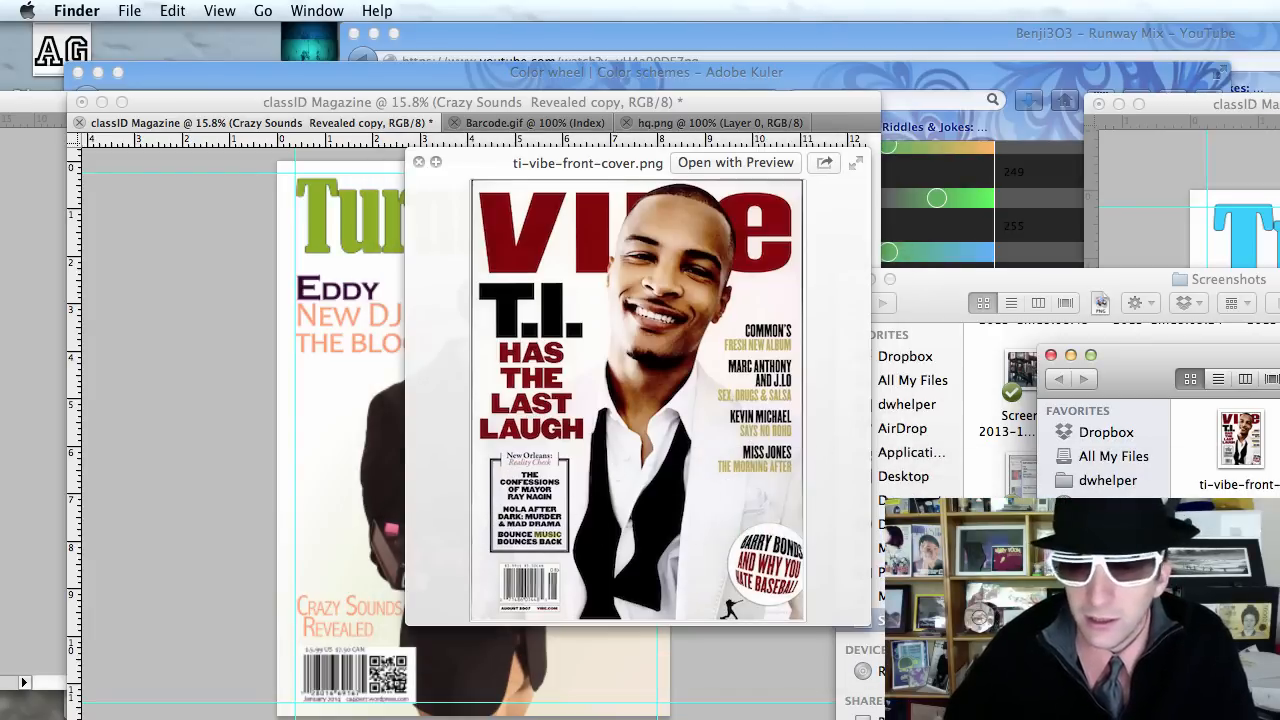
{"action": "key", "text": "Right"}
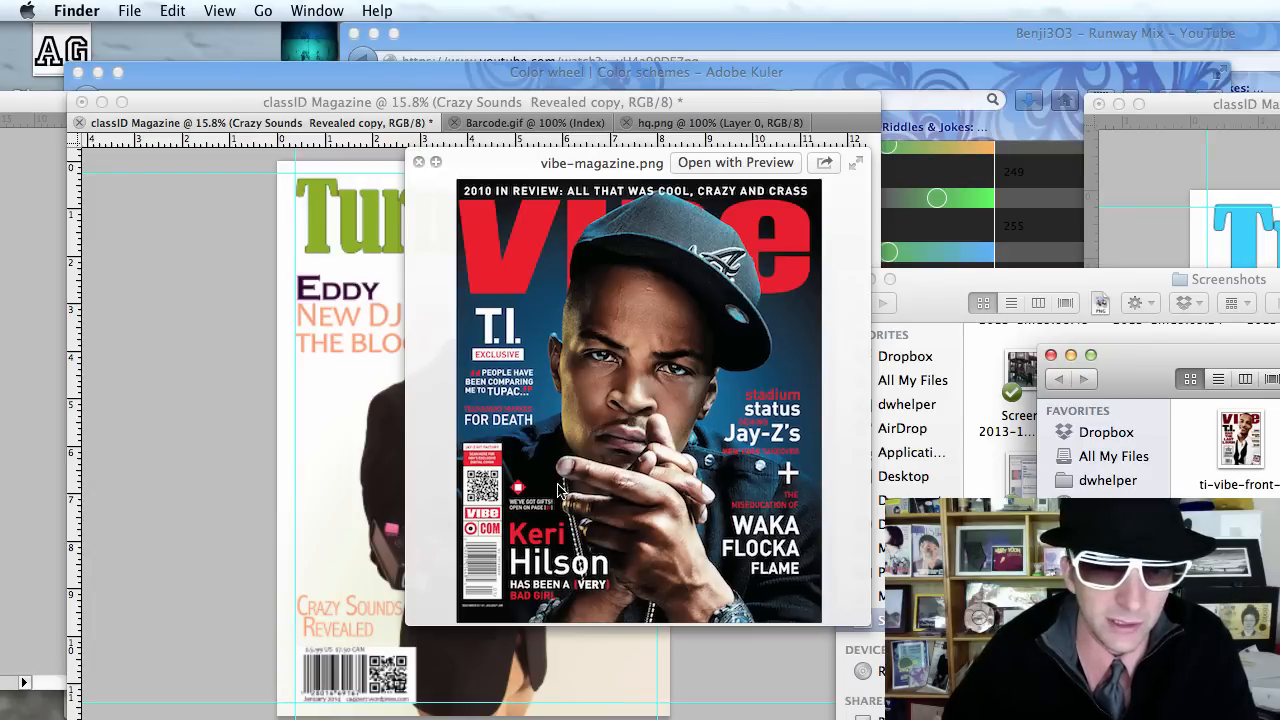
{"action": "key", "text": "Right"}
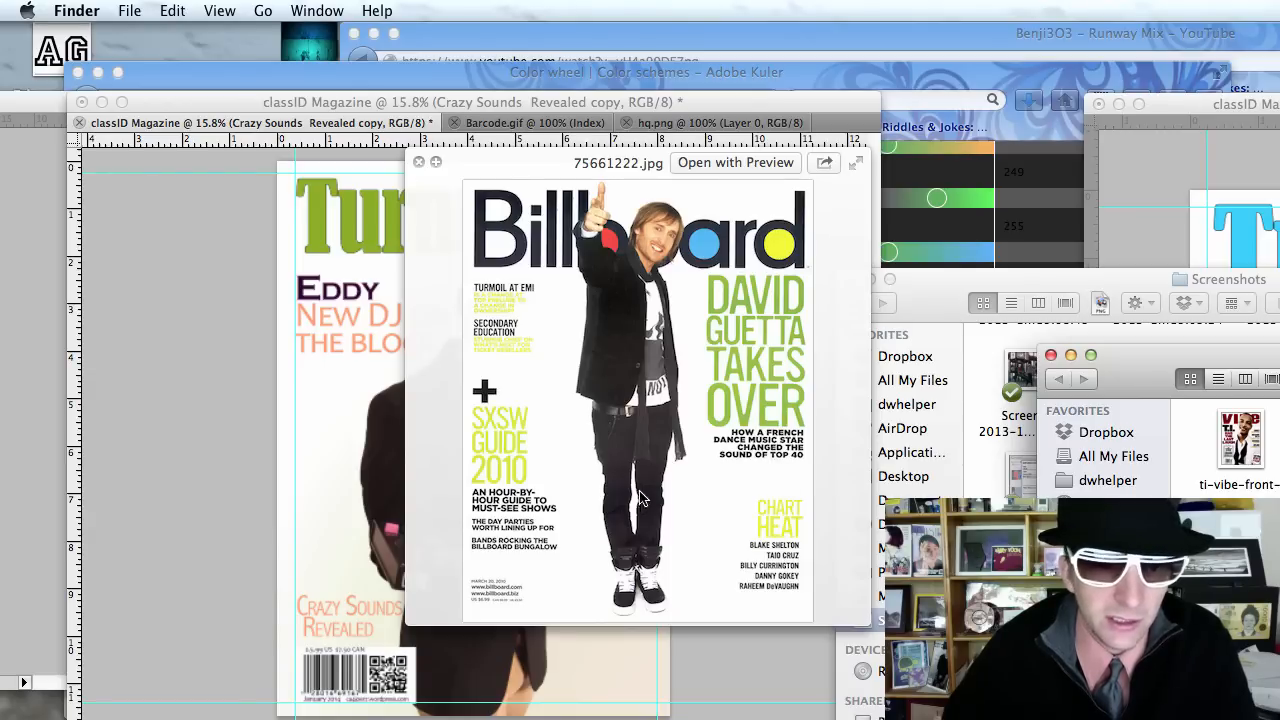
{"action": "left_click", "coordinate": [251, 350]}
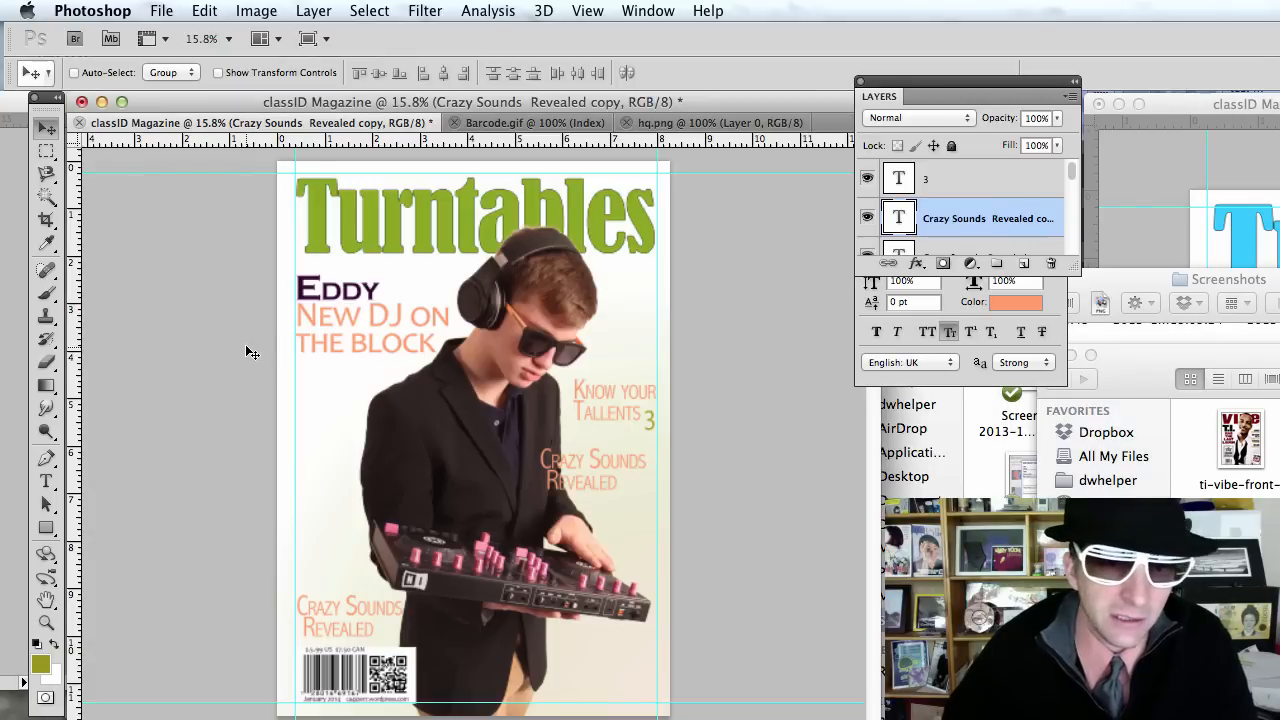